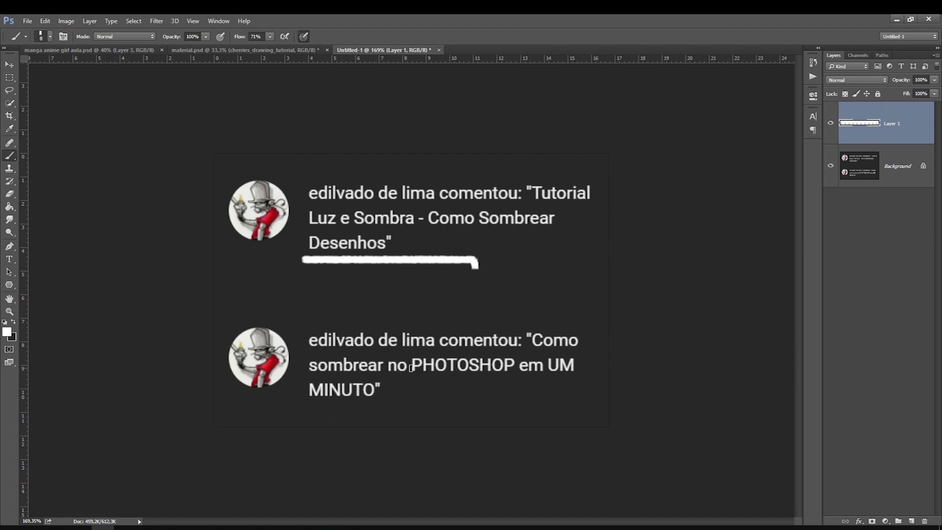
Step: Try white underlines beneath the "PHOTOSHOP em UM MINUTO" text in the second comment and undo the brush strokes
key(ctrl+z)
drag(404, 378, 664, 393)
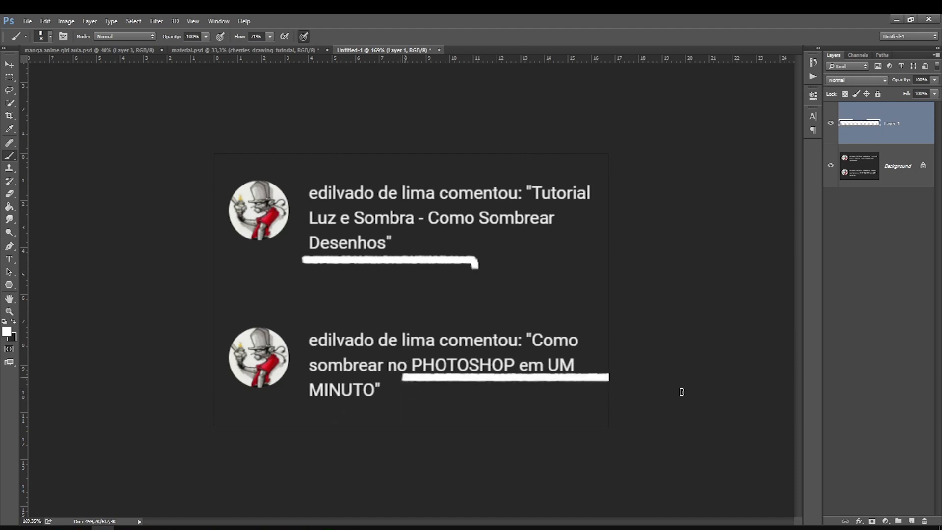
drag(301, 406, 454, 406)
key(ctrl+z)
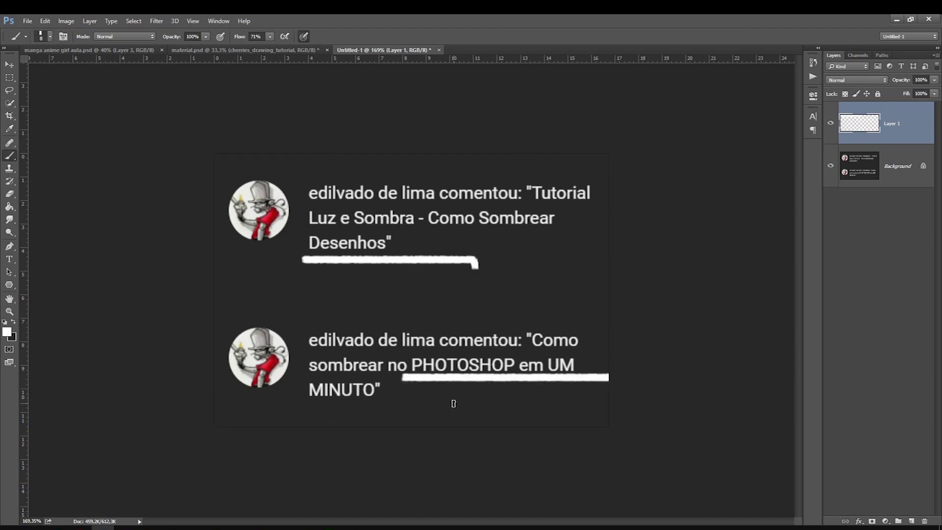
key(ctrl+alt+z)
key(ctrl+alt+z)
key(ctrl+alt+z)
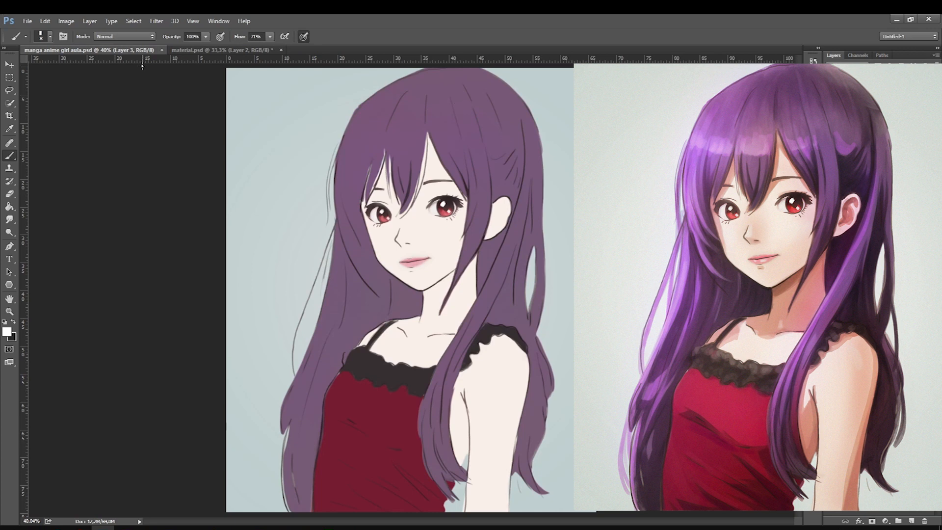
Step: Switch to the material.psd document and examine the shaded spheres, cubes, cones and cylinders up close
click(248, 50)
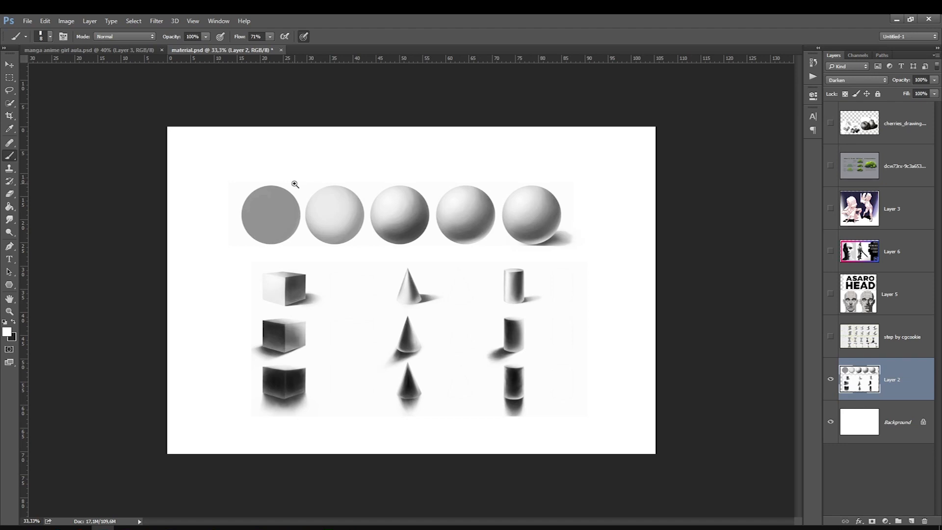
scroll(294, 184, up, 1)
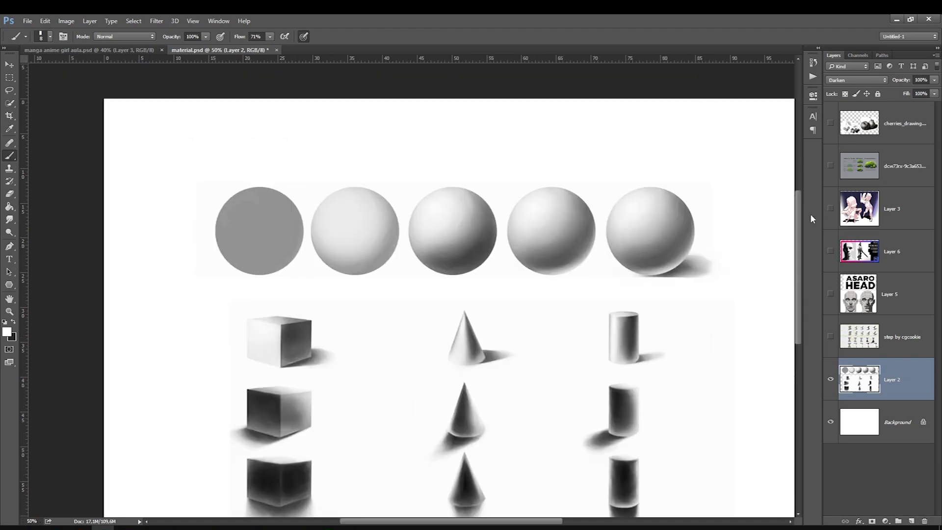
drag(798, 218, 799, 238)
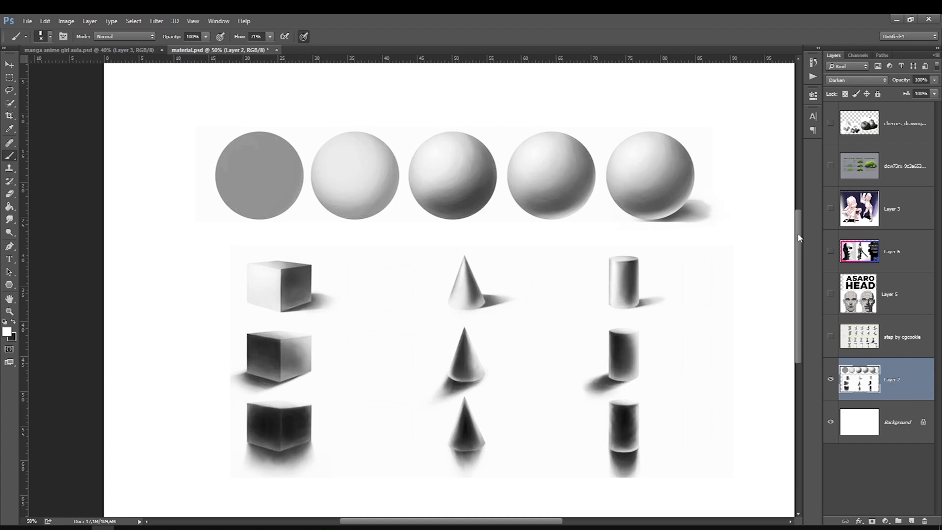
drag(800, 238, 803, 245)
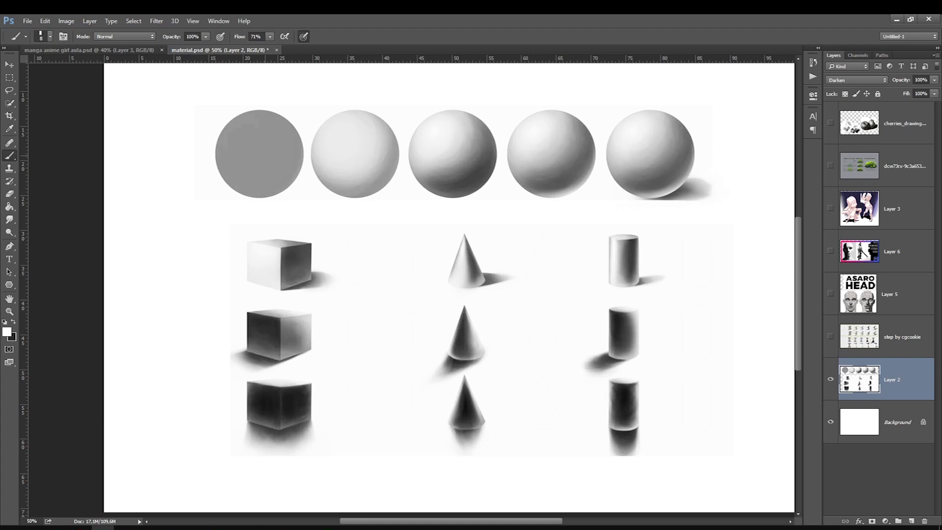
Step: Hide Layer 2, and briefly show the "step by cgcookie" layer to examine its shading examples before hiding it too
click(831, 379)
click(831, 337)
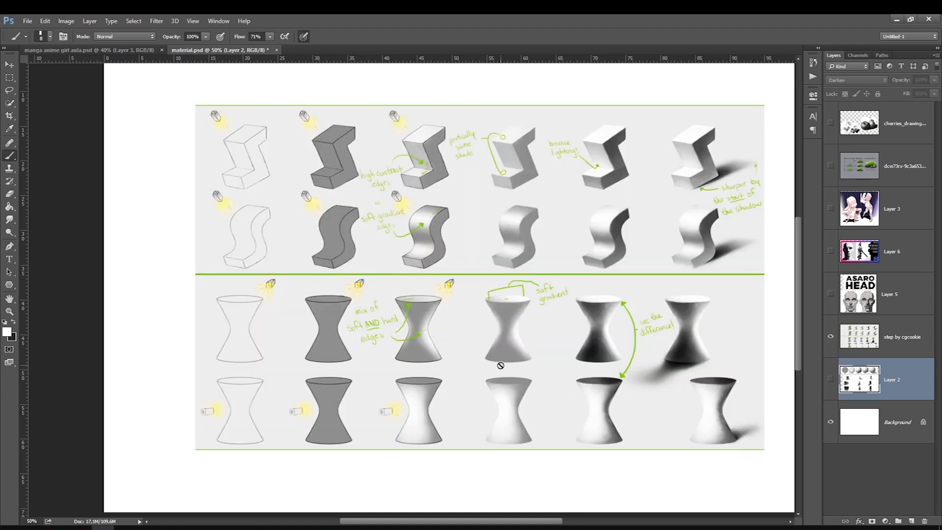
click(876, 338)
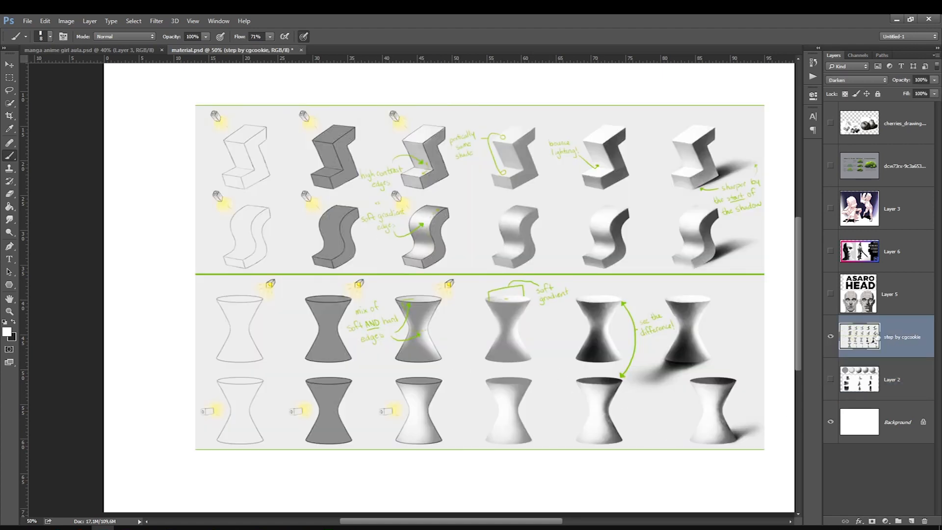
click(830, 337)
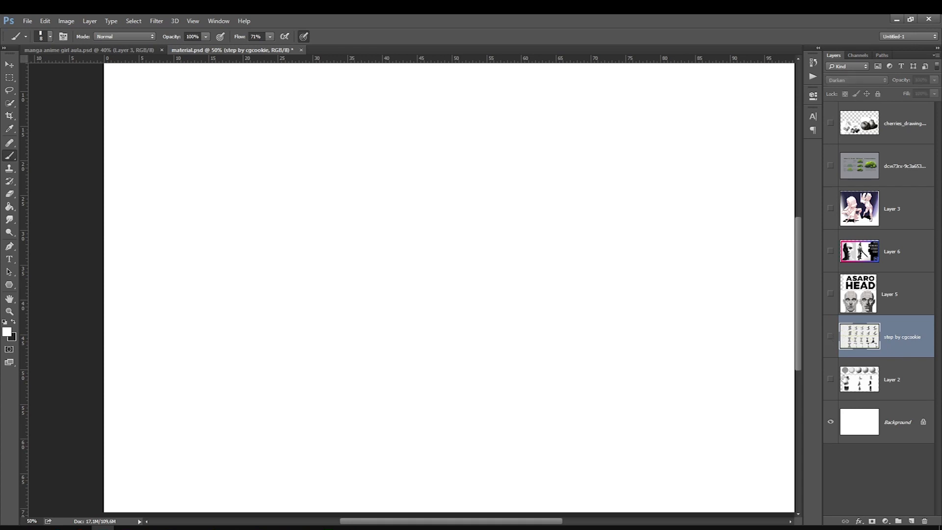
Step: Group all reference layers from Layer 2 up to the cherries drawing as "aula" and collapse the group
click(843, 377)
key(shift+l)
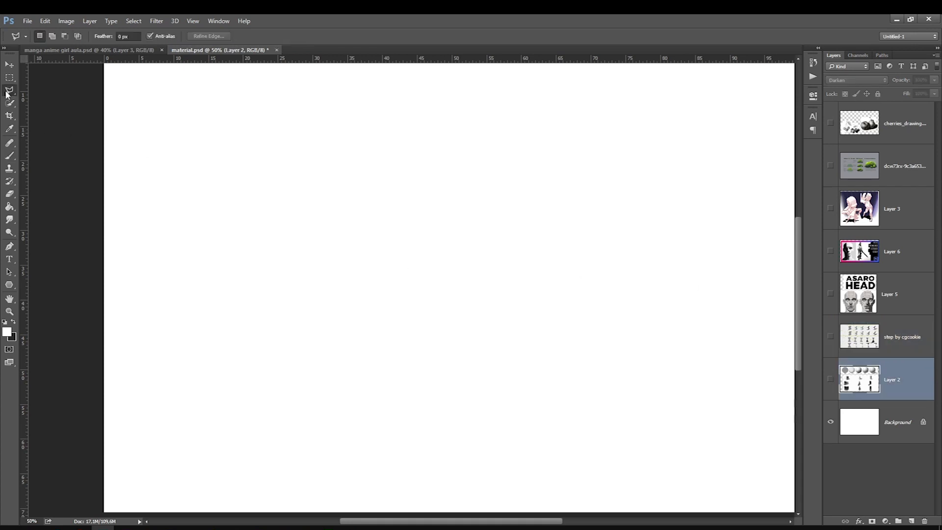
click(905, 421)
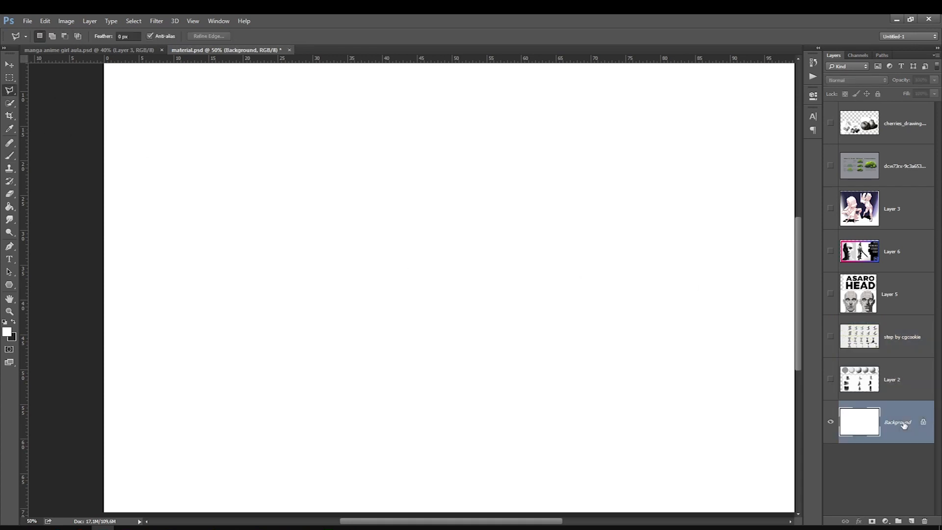
click(883, 376)
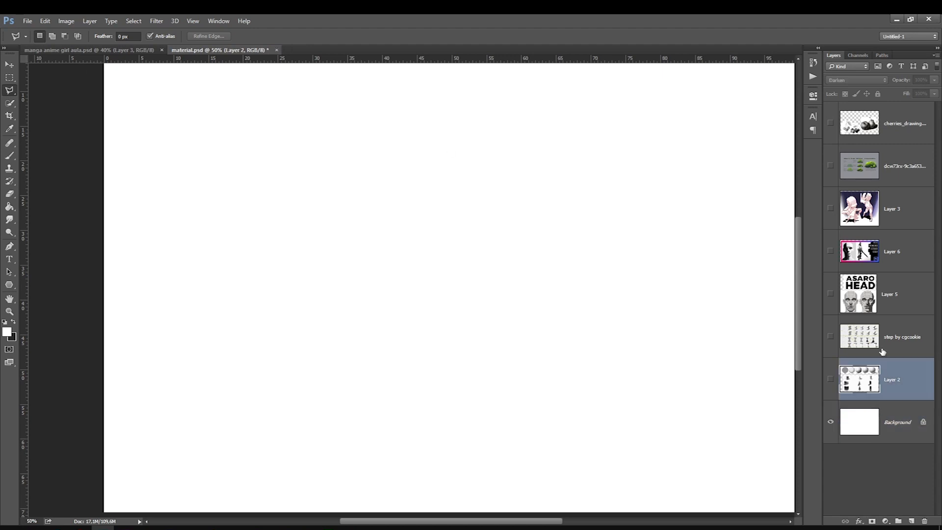
shift+click(889, 127)
key(ctrl+g)
click(842, 108)
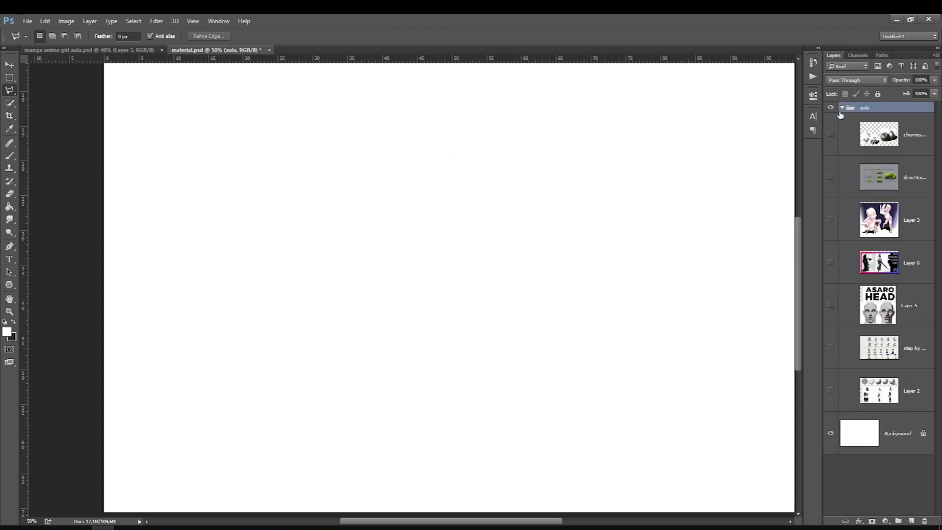
click(842, 109)
click(842, 109)
click(842, 109)
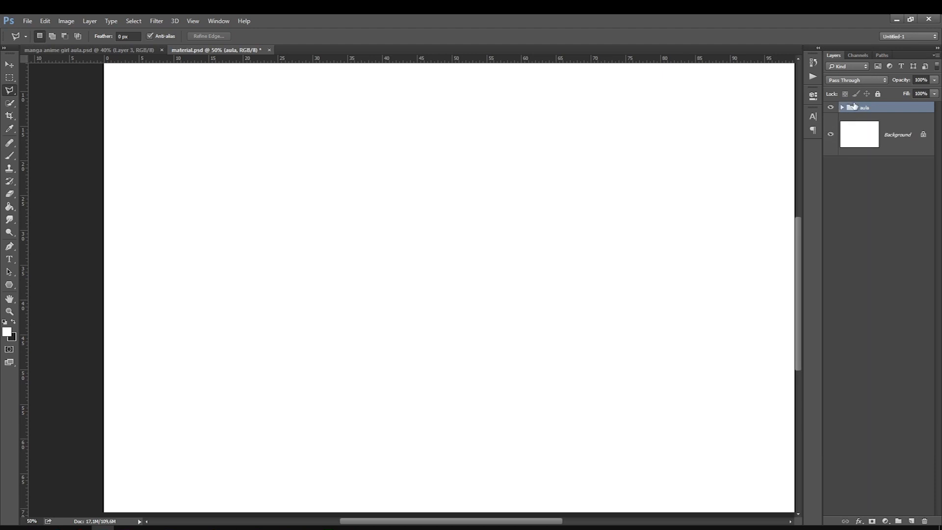
Step: Add a new layer directly above the Background and name it "esfera base"
click(878, 135)
click(912, 521)
double_click(893, 135)
key(BackSpace)
text(esfera base)
key(Return)
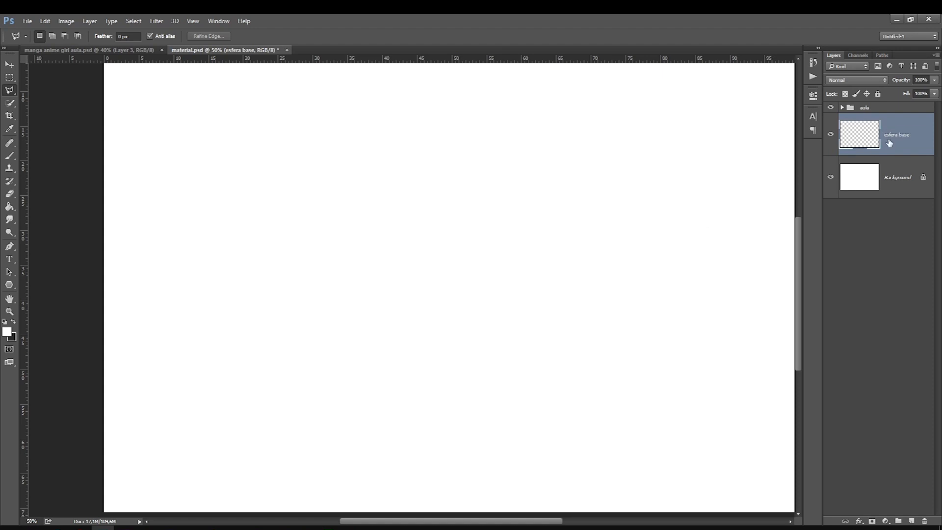
Step: Make a large circular selection near the middle of the canvas with the Elliptical Marquee tool
click(11, 91)
click(12, 80)
right_click(12, 82)
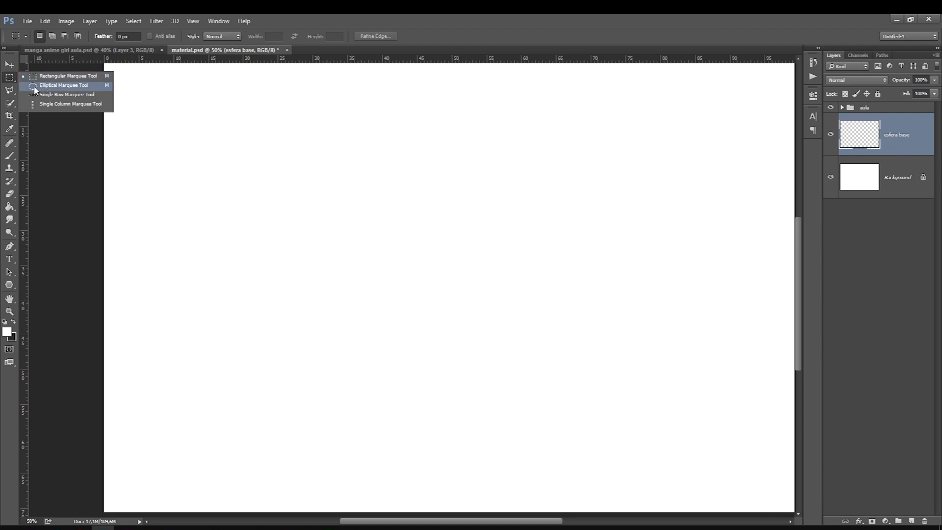
click(36, 90)
right_click(12, 82)
click(42, 86)
drag(253, 147, 256, 349)
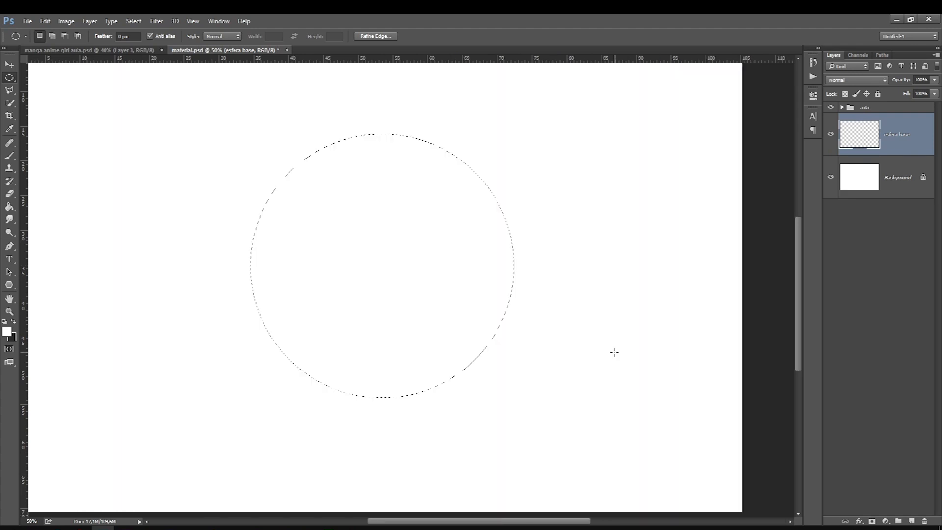
Step: Fill the circular selection with mid gray 808080 on the "esfera base" layer and deselect it
click(7, 332)
text(808080)
key(Return)
key(g)
click(327, 310)
key(ctrl+d)
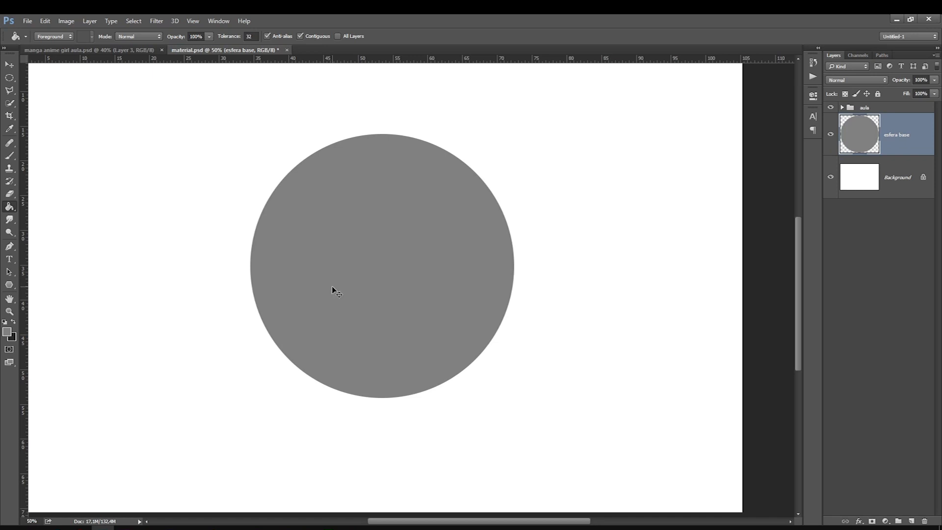
key(ctrl+shift+d)
key(ctrl+d)
Step: Add a new layer above "esfera base" and load the gray circle's outline as a selection
click(911, 522)
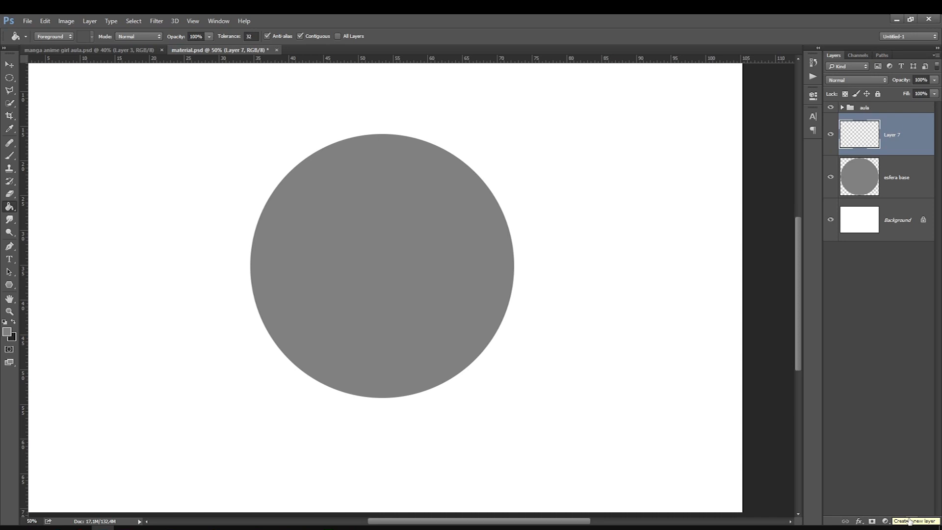
ctrl+click(858, 177)
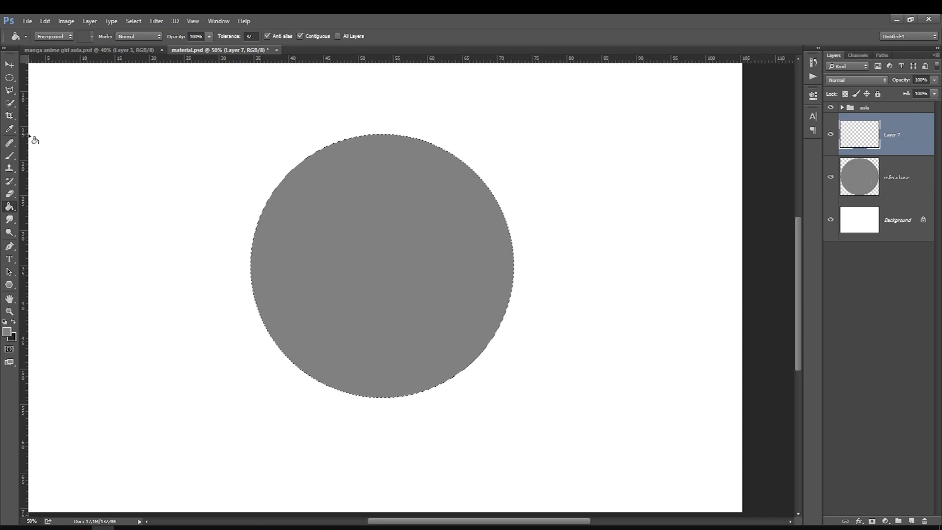
Step: Set up a soft round brush of 250 px with a very dark gray foreground color
click(9, 156)
click(7, 332)
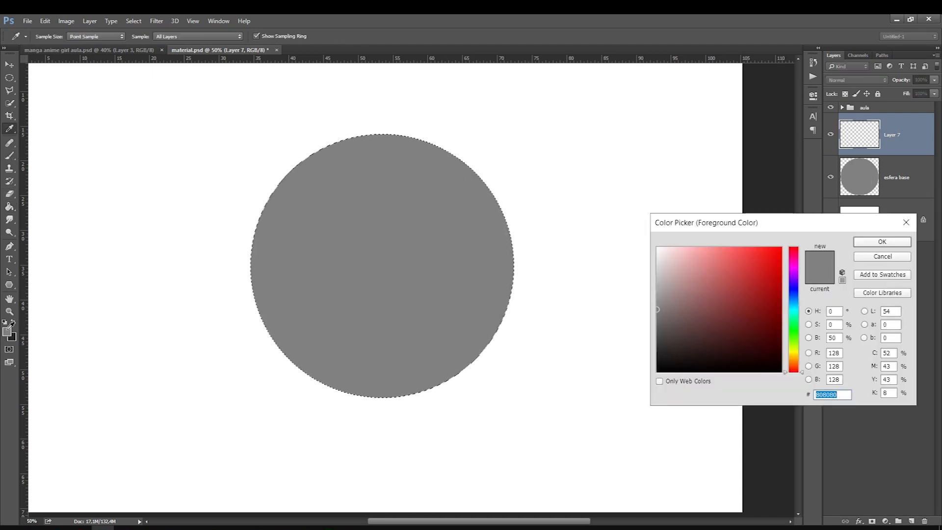
drag(654, 307, 657, 348)
key(Return)
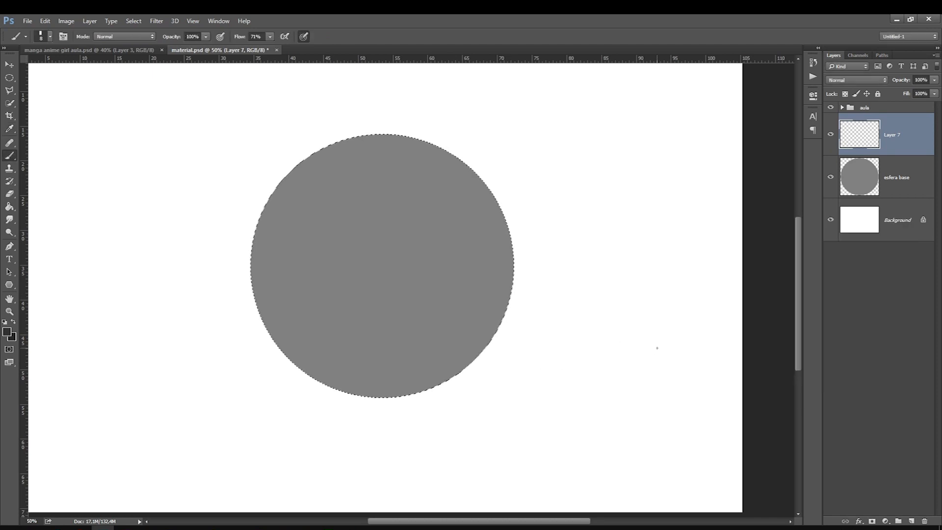
right_click(321, 285)
key(Return)
key(bracketright)
key(bracketright)
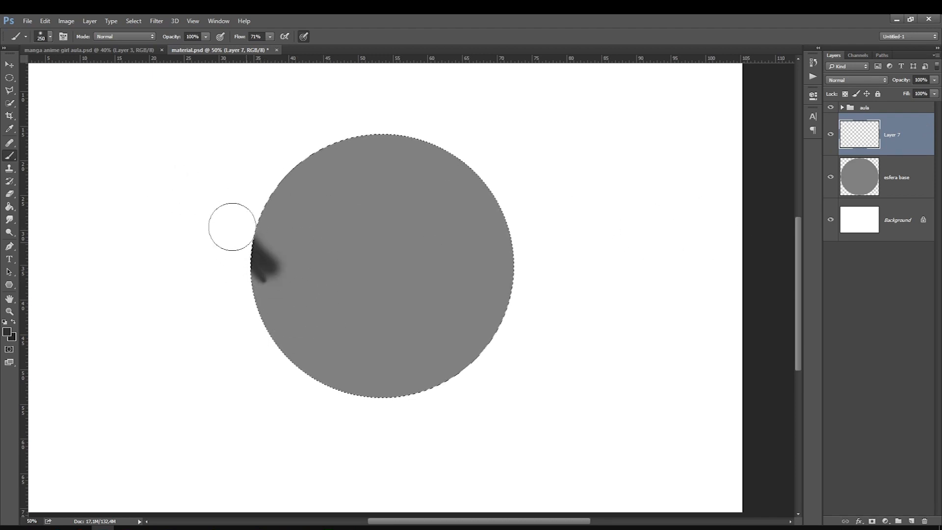
Step: Test dark brush strokes along the circle's edge with and without the selection, and undo the test strokes
drag(232, 227, 264, 240)
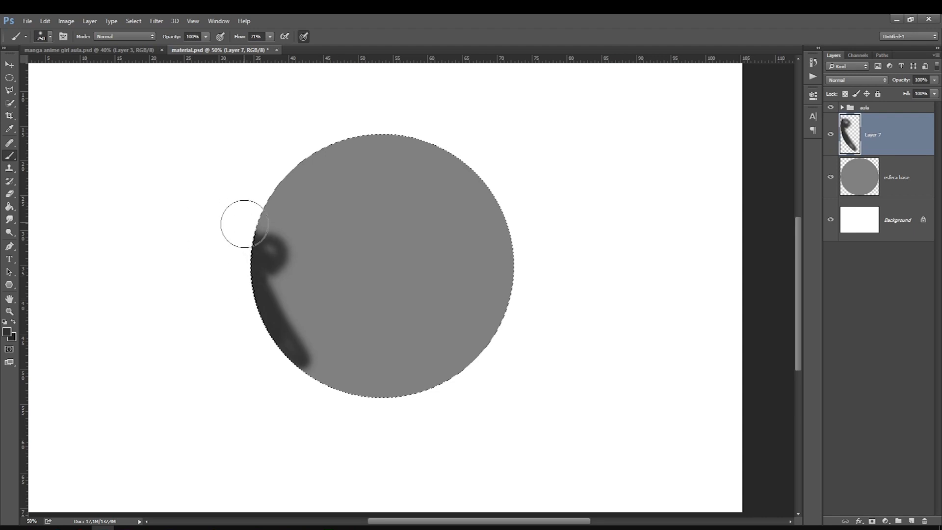
click(133, 21)
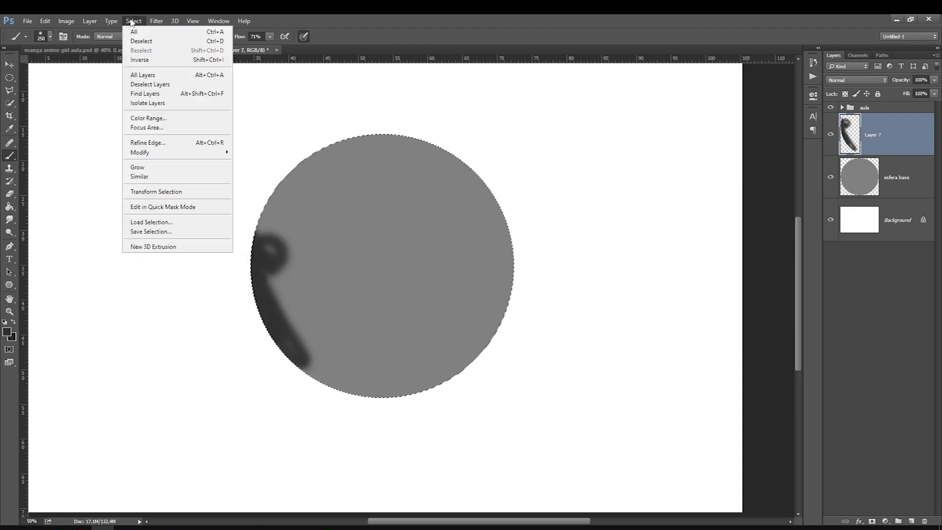
click(136, 83)
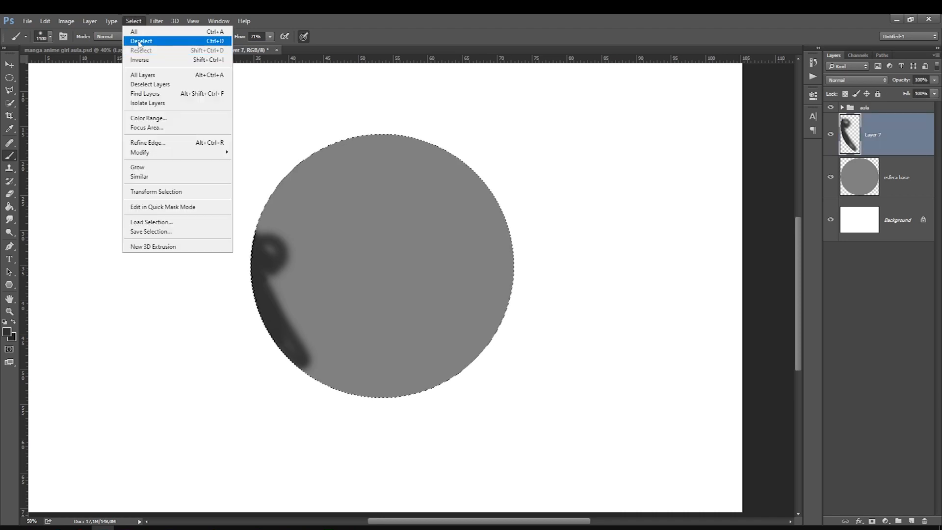
click(138, 42)
mouse_move(263, 237)
mouse_down()
mouse_move(219, 229)
mouse_move(255, 281)
mouse_move(298, 313)
mouse_move(132, 159)
mouse_move(283, 278)
mouse_move(176, 160)
mouse_up()
key(ctrl+alt+z)
key(ctrl+alt+z)
key(ctrl+alt+z)
key(ctrl+alt+z)
key(ctrl+alt+z)
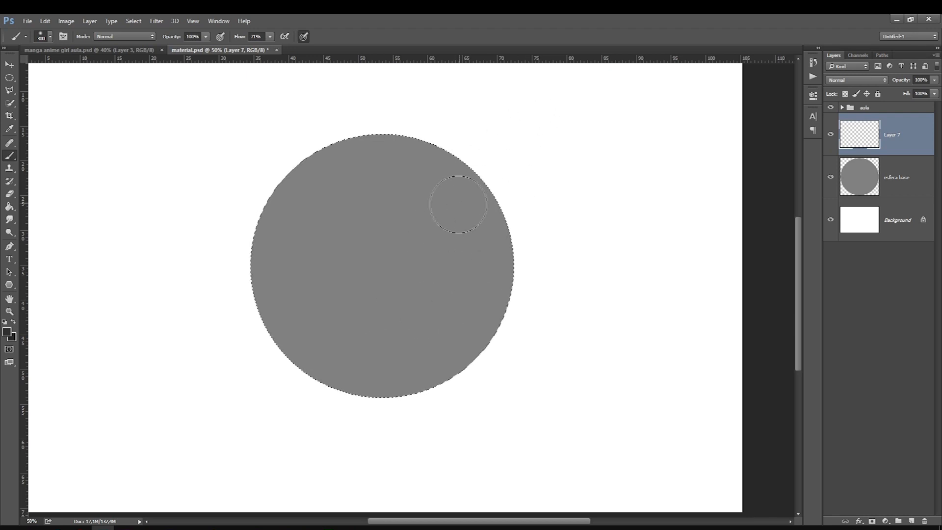
Step: Enlarge the brush to 1000 px and set its opacity to 25%
key(bracketright)
key(bracketright)
key(bracketright)
key(bracketright)
key(bracketright)
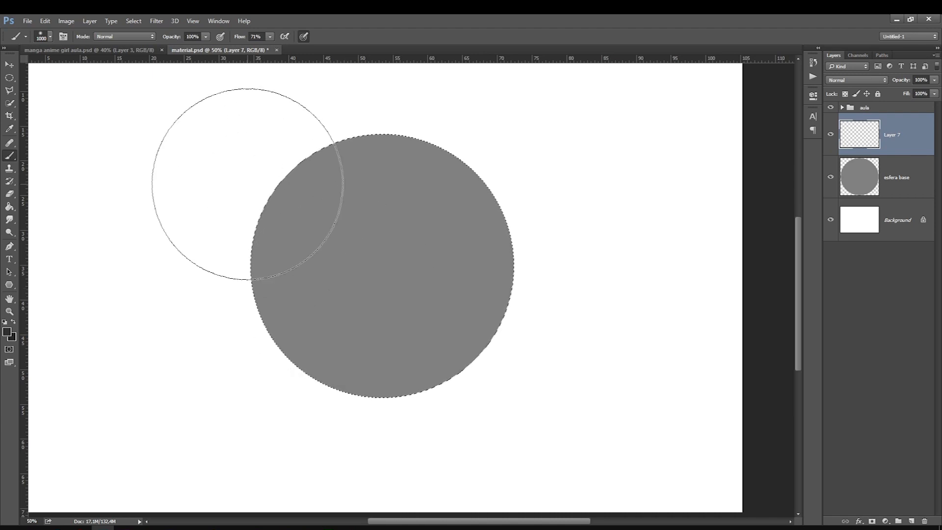
click(206, 37)
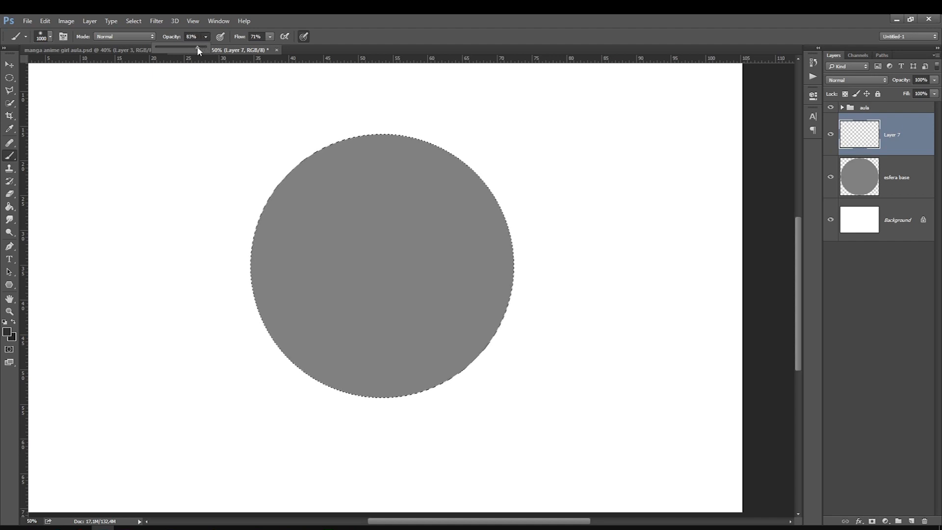
click(191, 36)
text(25)
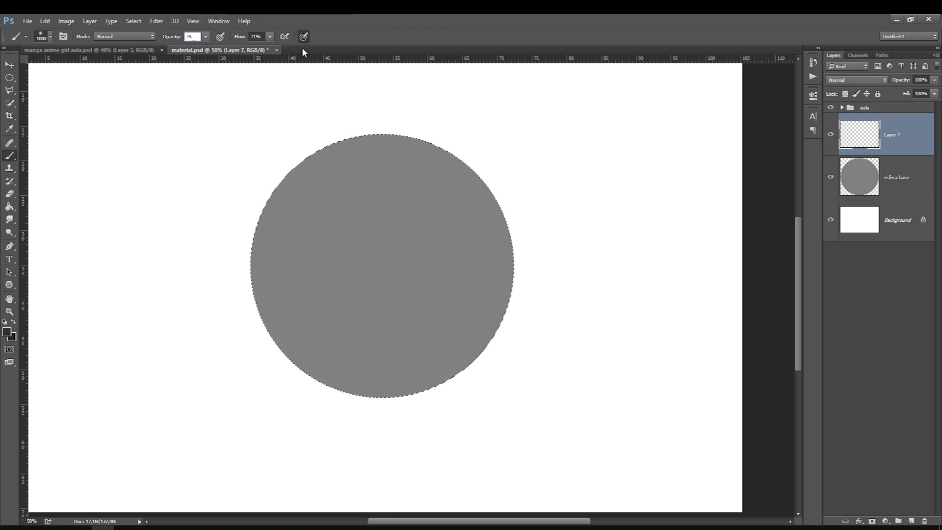
Step: Shade the sphere's left side and lower half with broad dark strokes inside the selection, enlarging the brush to 1400 px
drag(211, 196, 463, 399)
key(bracketright)
key(bracketright)
key(bracketright)
key(bracketleft)
key(bracketleft)
key(bracketleft)
key(bracketleft)
key(bracketright)
key(bracketright)
key(bracketright)
key(bracketright)
key(bracketright)
mouse_move(513, 325)
mouse_down()
mouse_move(474, 360)
mouse_move(314, 328)
mouse_move(274, 210)
mouse_move(279, 185)
mouse_move(274, 344)
mouse_move(462, 413)
mouse_move(541, 281)
mouse_move(529, 253)
mouse_move(419, 367)
mouse_move(281, 254)
mouse_move(306, 167)
mouse_move(342, 291)
mouse_move(521, 298)
mouse_move(521, 218)
mouse_move(399, 300)
mouse_move(278, 173)
mouse_up()
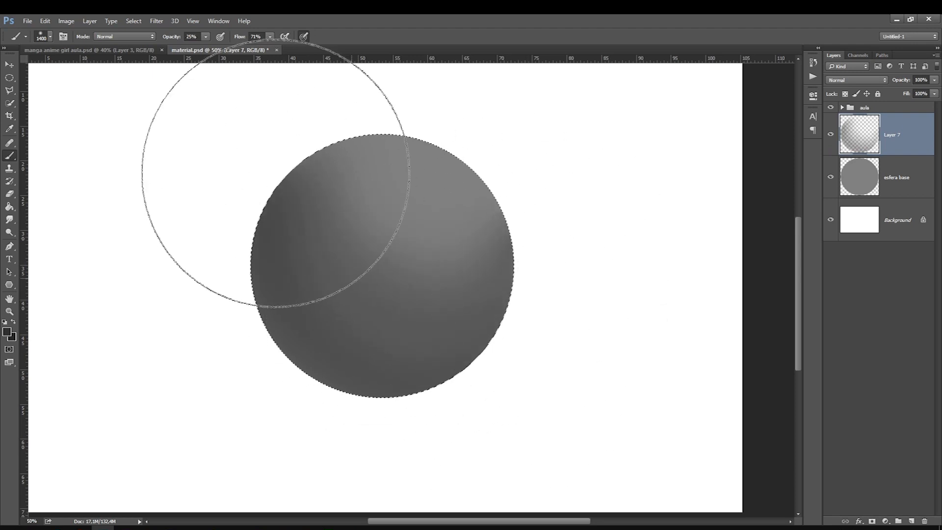
Step: Darken the sphere's rim with further soft strokes, reducing the brush to 1000 px and leaving the upper middle lighter
key(bracketleft)
key(bracketleft)
key(bracketleft)
key(bracketleft)
key(bracketleft)
key(bracketright)
key(bracketright)
key(bracketright)
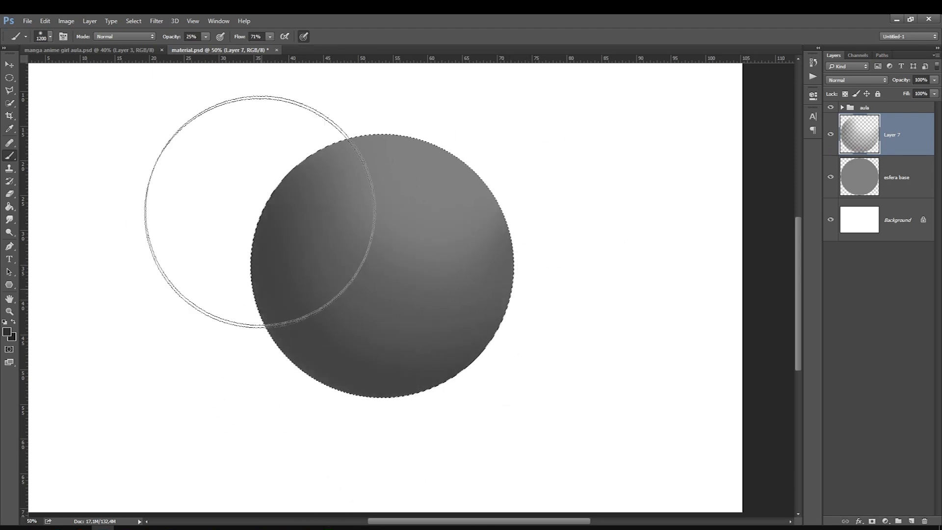
key(bracketleft)
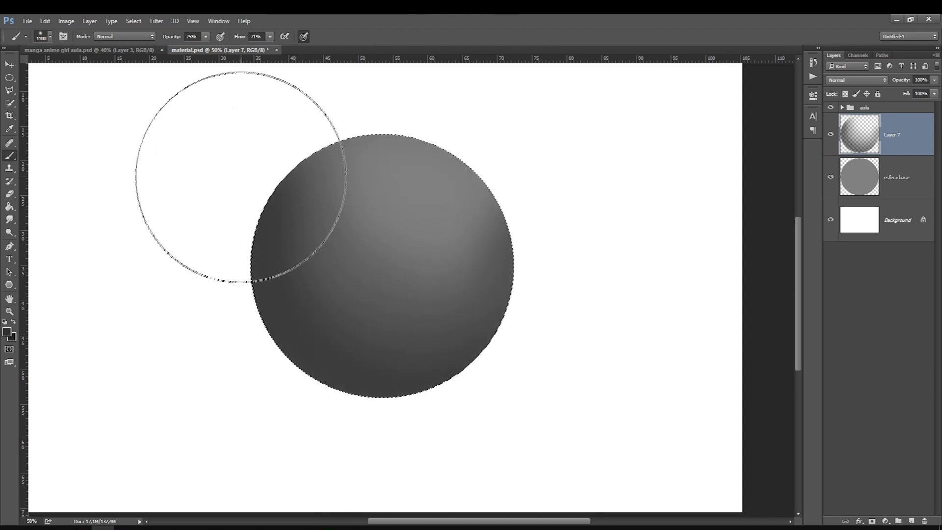
drag(241, 178, 511, 303)
key(bracketleft)
mouse_move(470, 358)
mouse_down()
mouse_move(303, 175)
mouse_move(524, 288)
mouse_up()
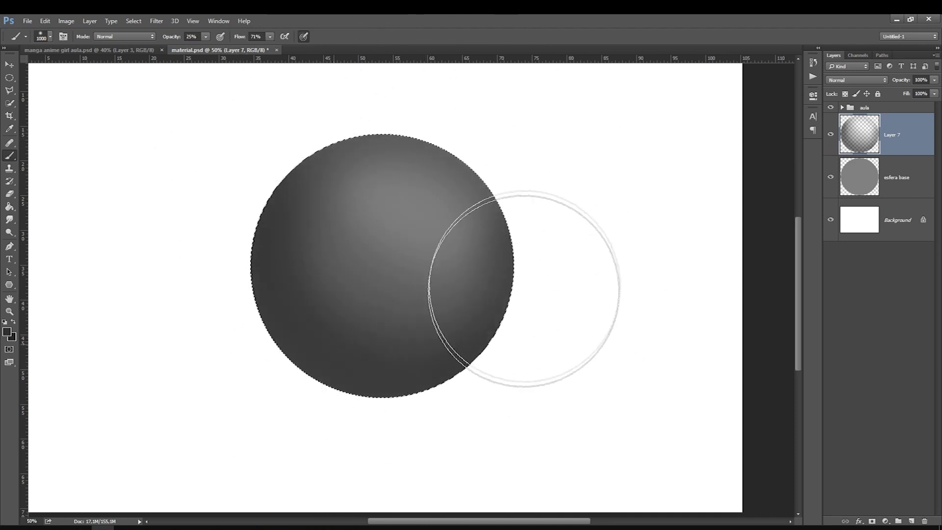
Step: Darken the sphere's sides with soft 1100 px strokes and compare the result by toggling the layers' visibility
key(bracketright)
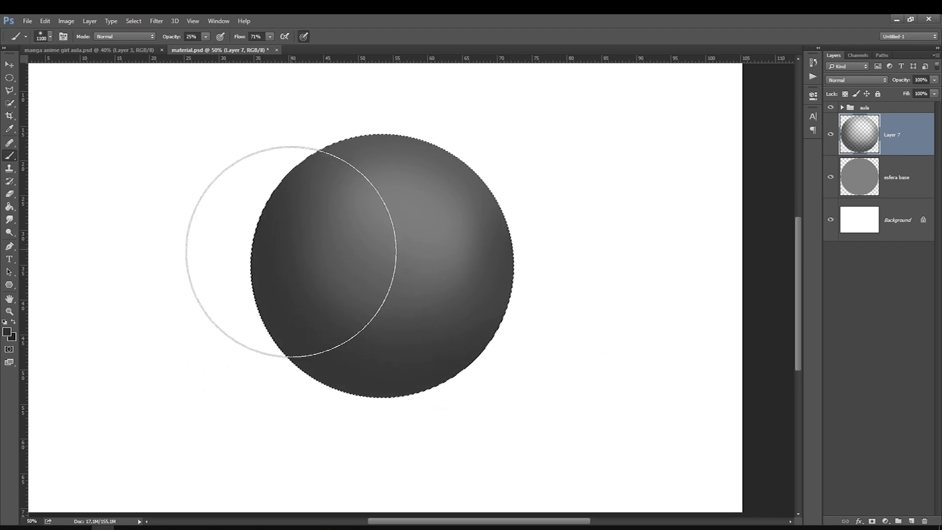
click(830, 135)
click(829, 135)
click(830, 185)
click(830, 185)
click(827, 185)
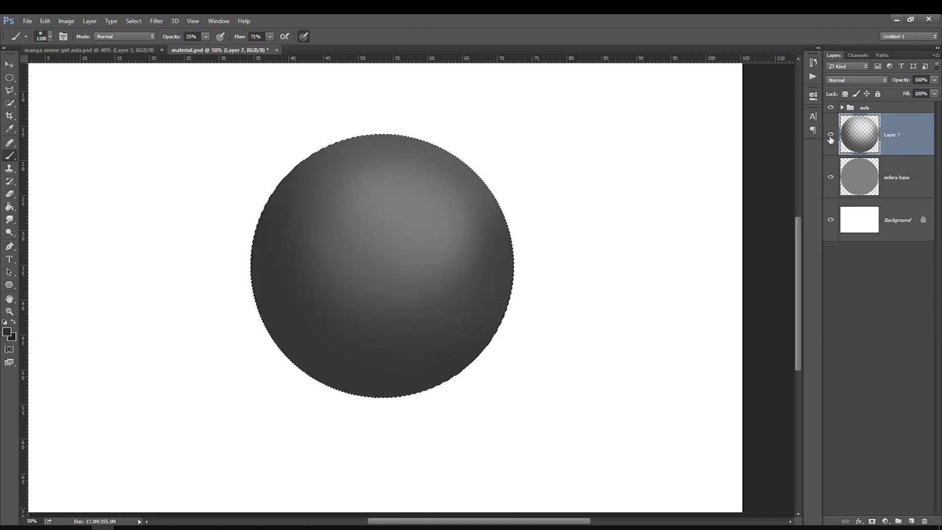
Step: Set the foreground color to white (ffffff)
click(7, 332)
text(ffffff)
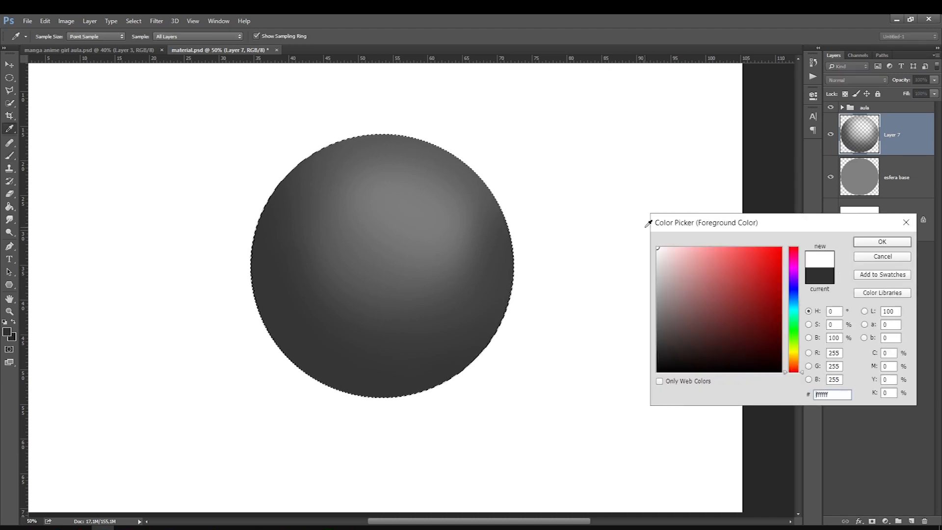
key(Return)
Step: Rename the shading layer as sombra and add a new layer named luz above it
double_click(889, 134)
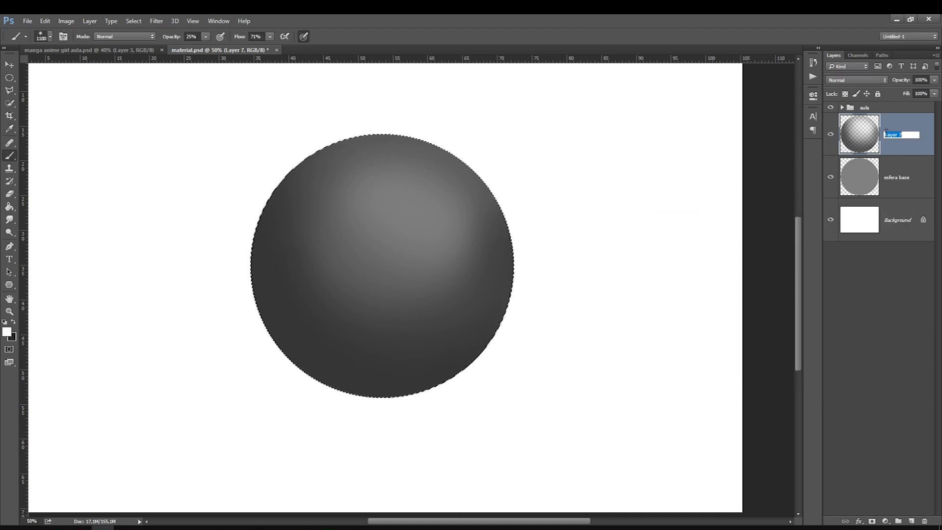
text(som)
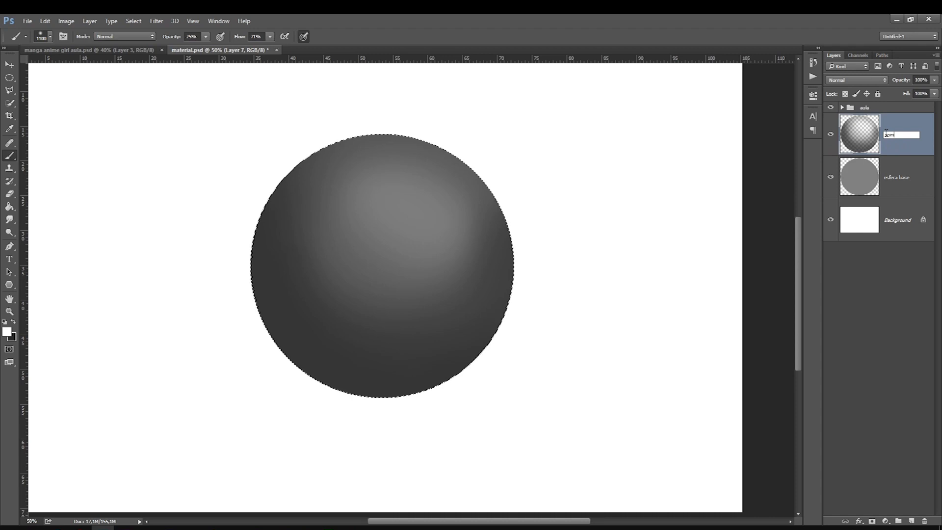
text(bra)
key(Return)
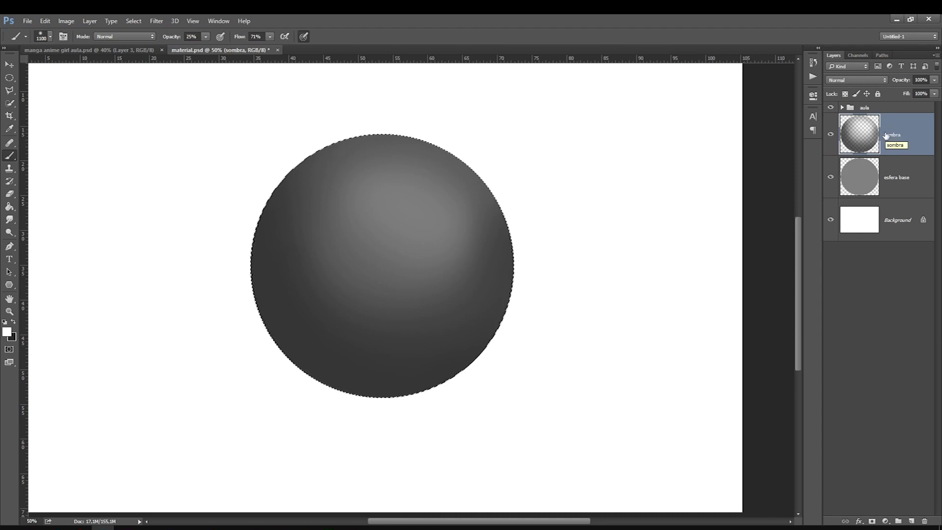
click(911, 521)
double_click(889, 133)
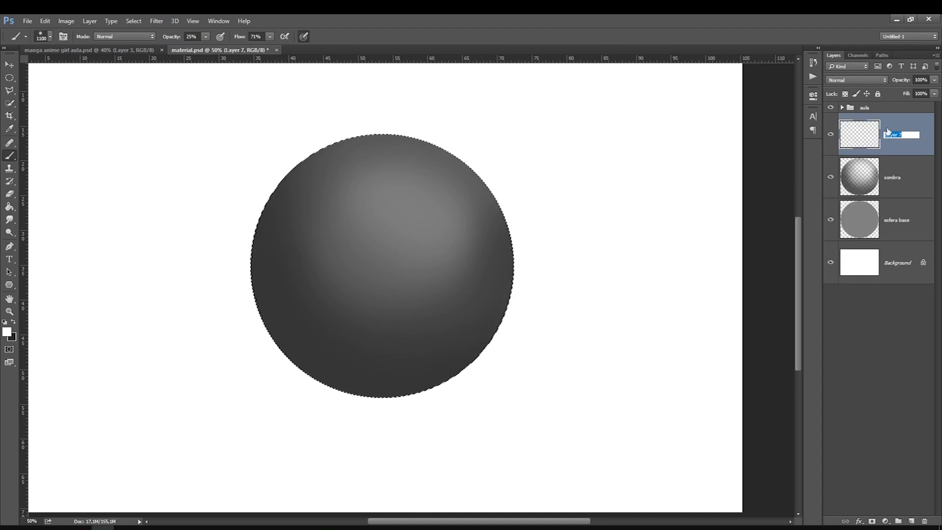
text(luz)
key(Return)
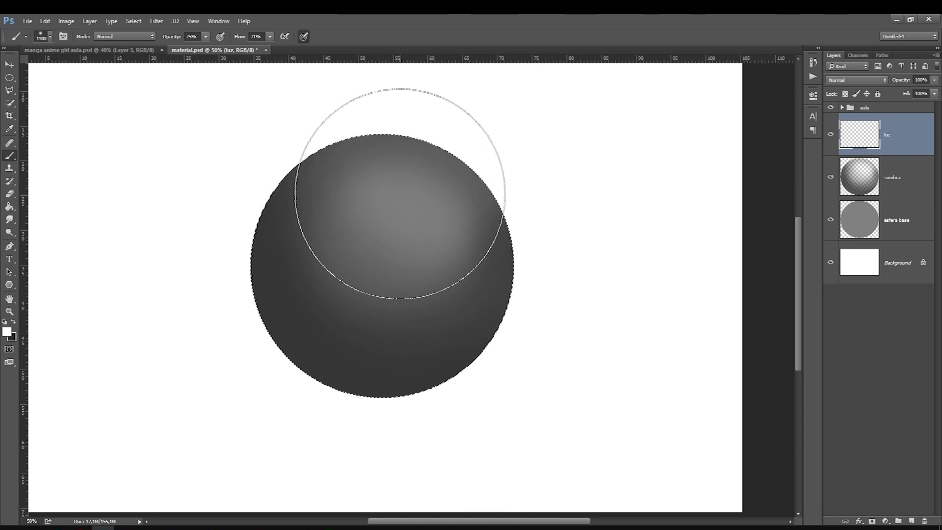
Step: Paint a soft white highlight on the sphere's upper right area on the luz layer, reducing the brush from 1100 to 600 px
drag(430, 214, 421, 212)
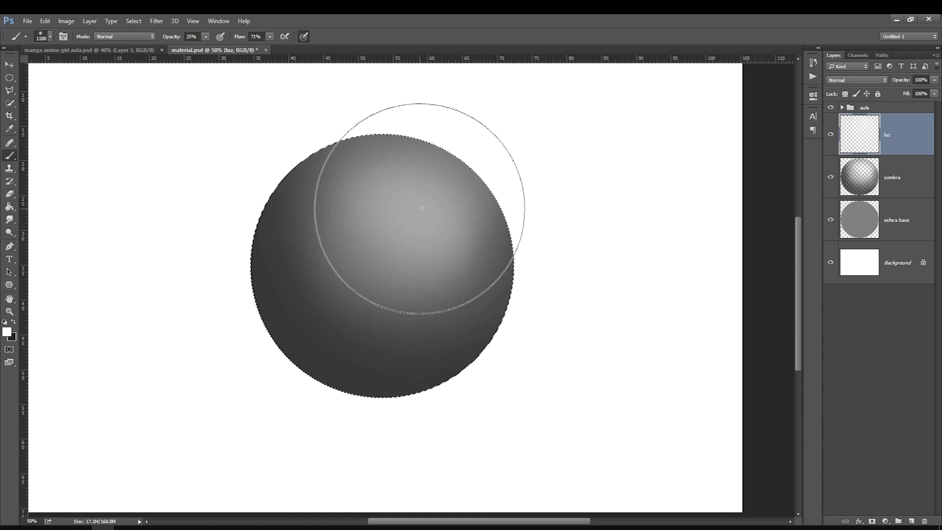
key(bracketleft)
key(bracketleft)
key(bracketleft)
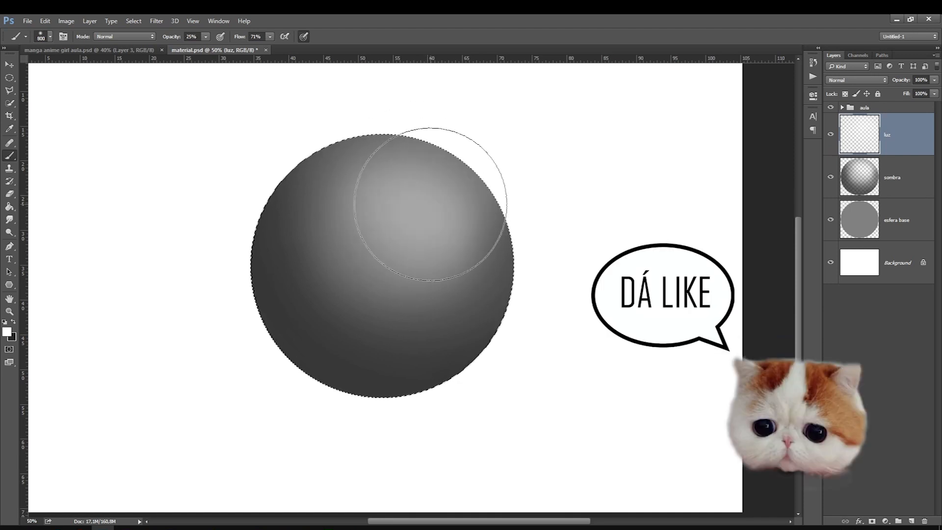
drag(427, 206, 417, 201)
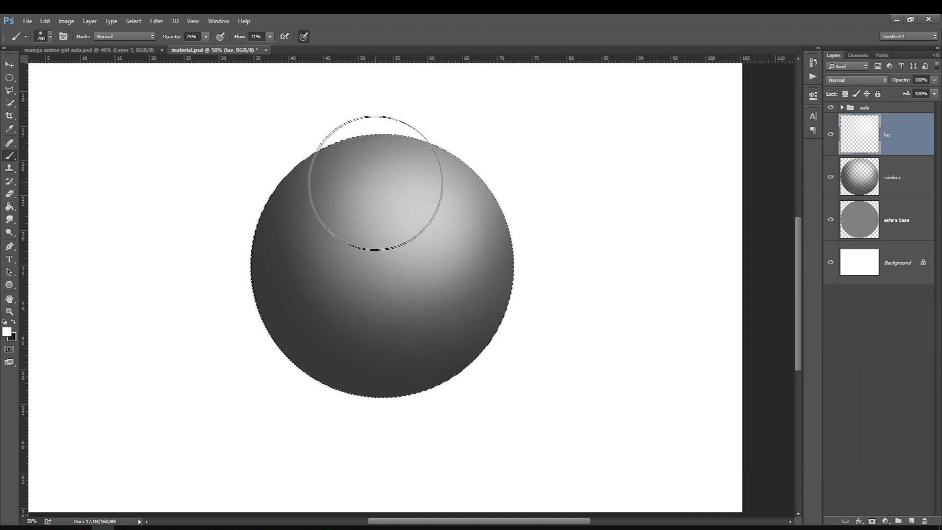
key(bracketleft)
key(bracketleft)
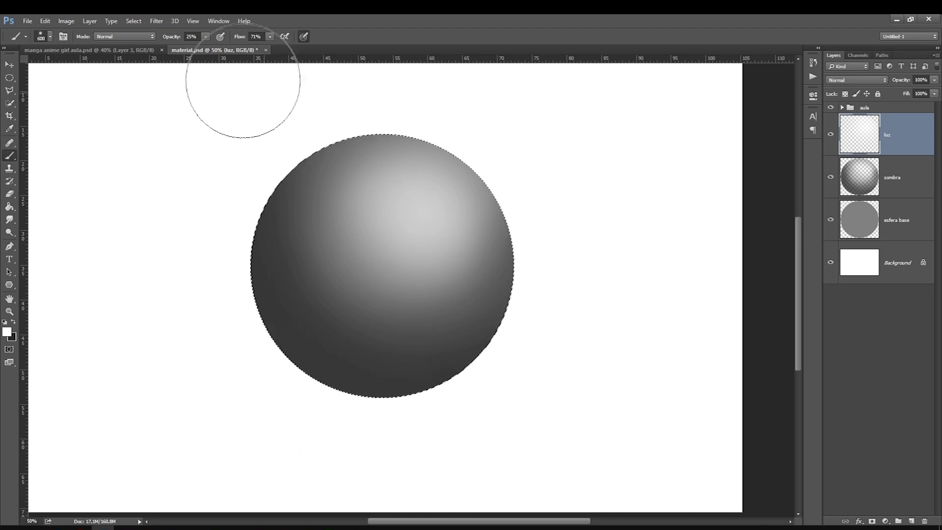
Step: Deselect the sphere and reduce the brush to 80 px
click(132, 21)
click(141, 41)
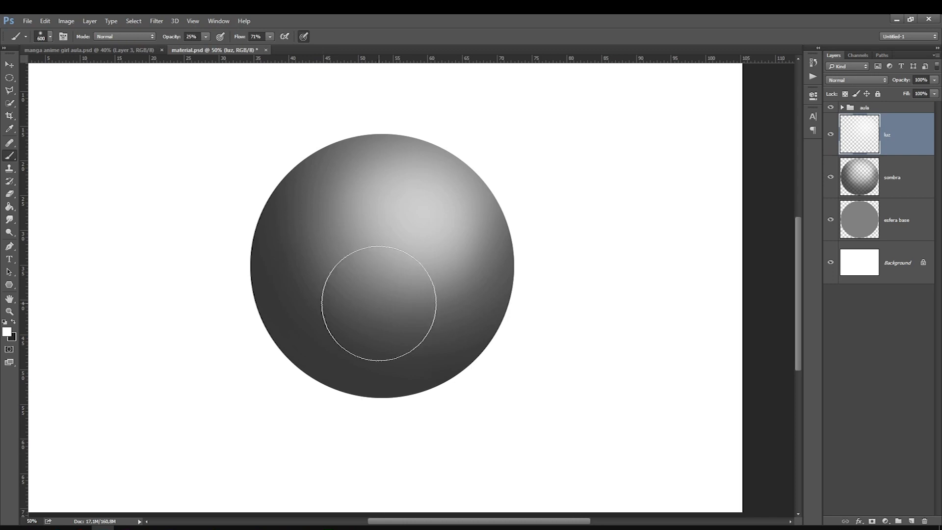
key(bracketleft)
key(bracketleft)
key(bracketleft)
key(bracketleft)
key(bracketleft)
key(bracketleft)
key(bracketleft)
key(bracketleft)
key(bracketleft)
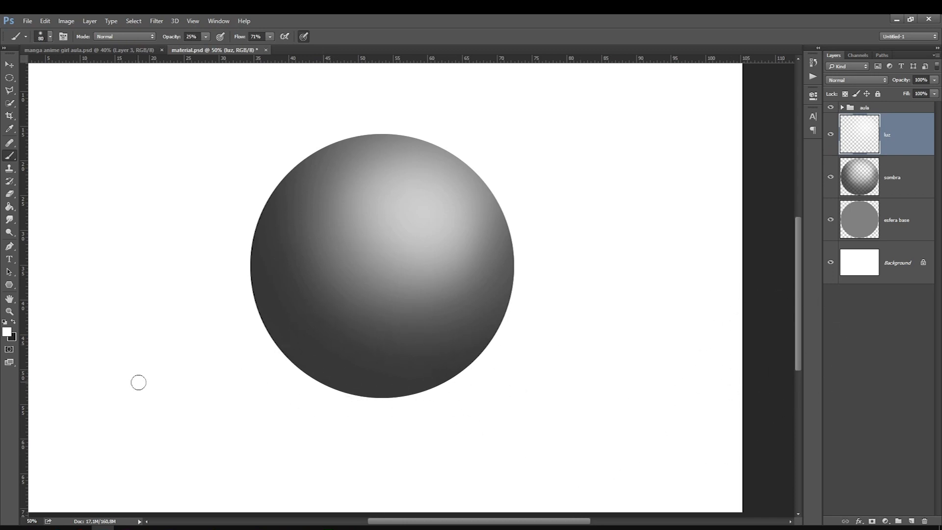
Step: Add a new layer directly above the Background and name it sombra chao
click(884, 266)
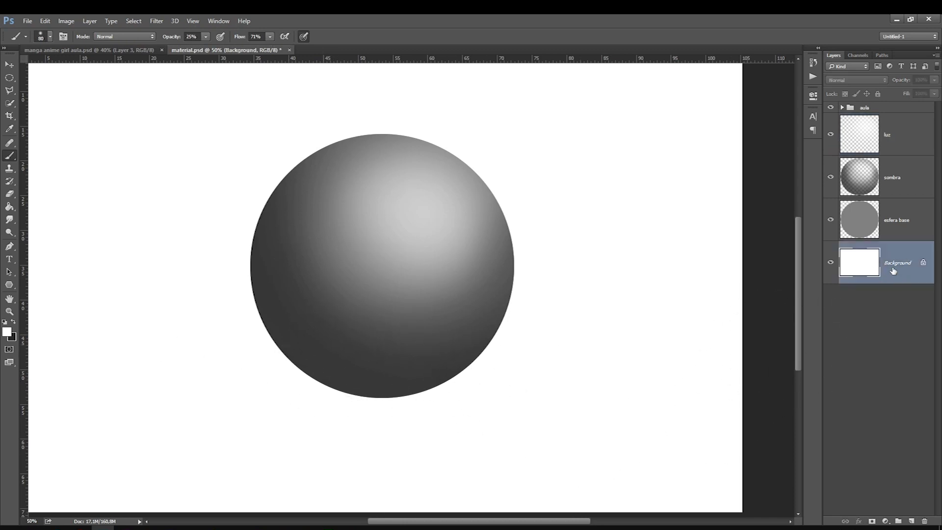
click(911, 522)
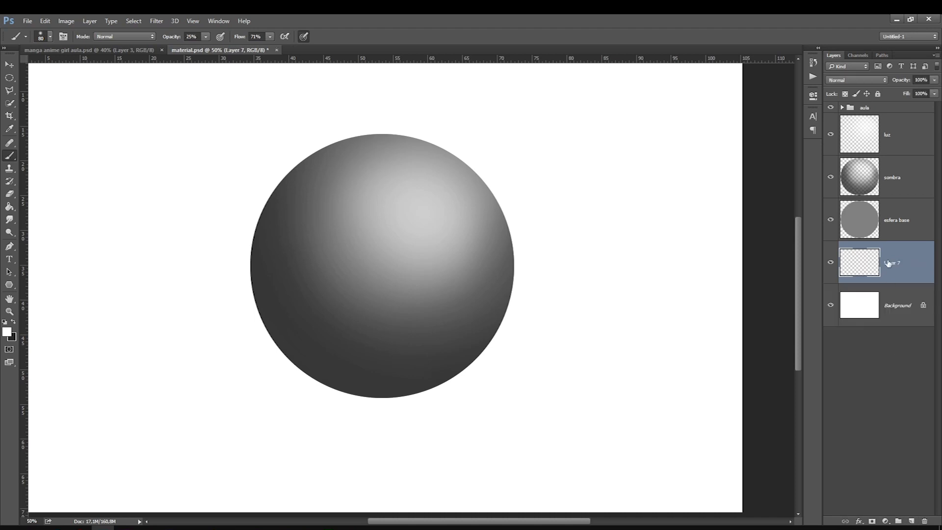
double_click(892, 264)
key(Return)
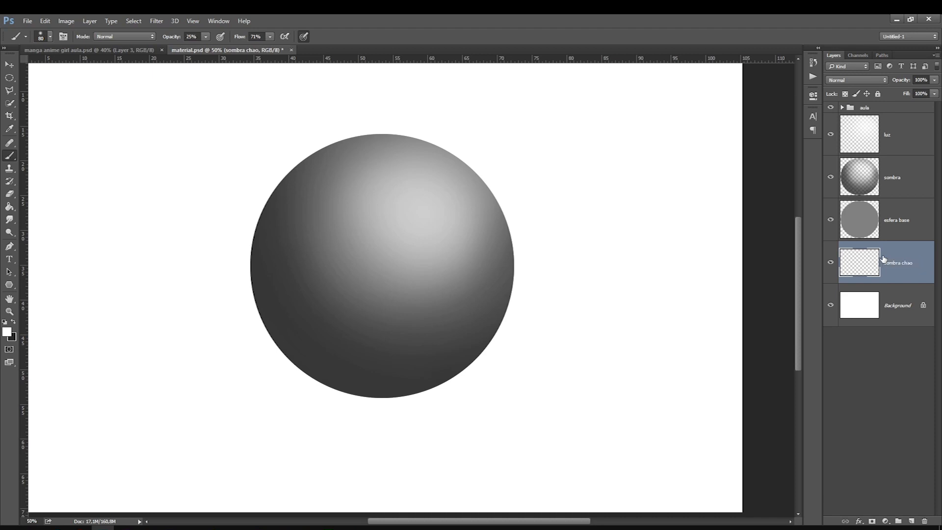
Step: Paint a soft ground shadow from under the sphere out to its left in a near-black color, enlarging the brush to 1100 px
click(7, 332)
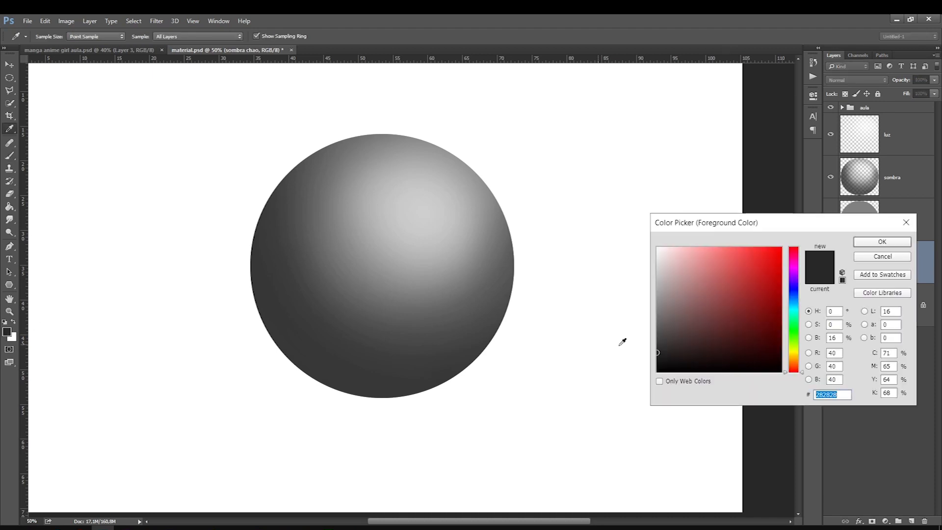
key(Return)
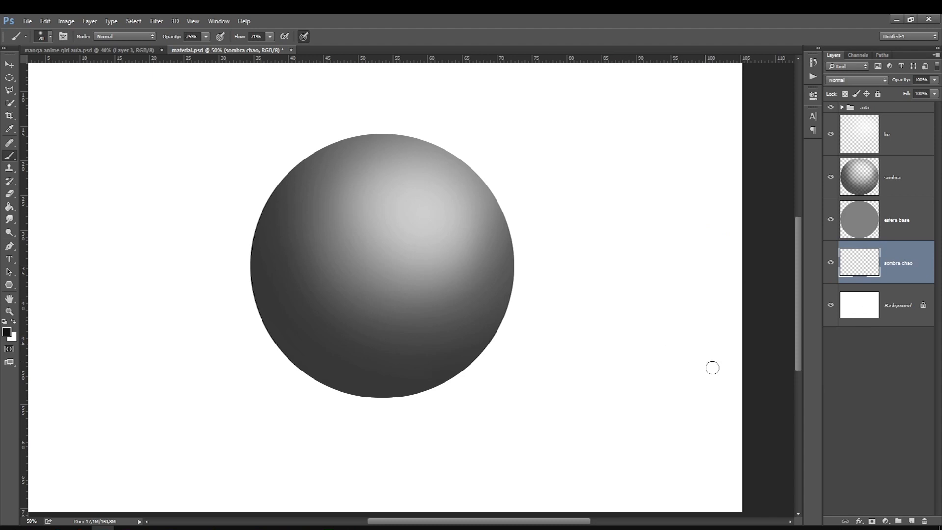
key(bracketright)
key(bracketright)
key(bracketright)
key(bracketright)
key(bracketright)
key(bracketright)
key(bracketright)
key(bracketright)
key(bracketright)
key(bracketright)
key(bracketright)
key(bracketright)
key(bracketright)
key(bracketright)
drag(444, 377, 157, 363)
key(bracketleft)
key(bracketright)
key(bracketright)
key(bracketright)
drag(349, 361, 172, 364)
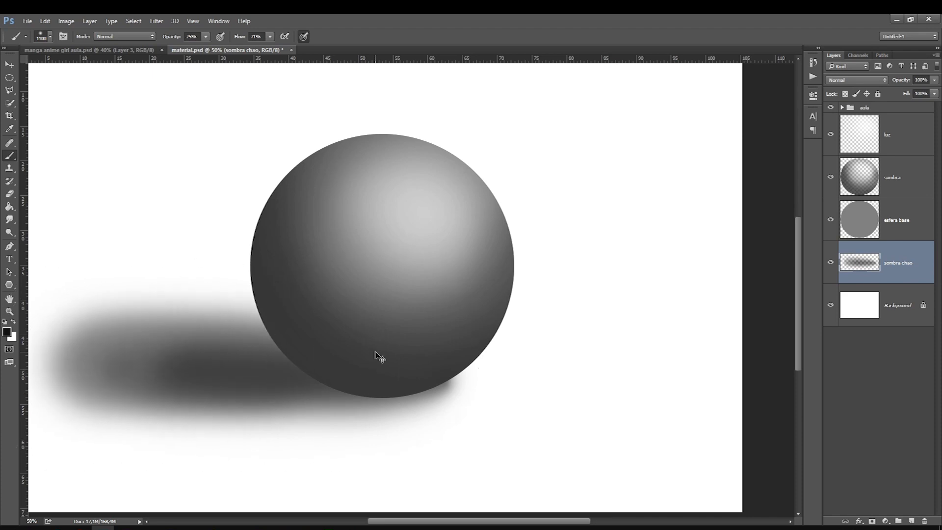
Step: Deepen the ground shadow with a 900 px brush and extend its upper edge with smaller strokes
key(ctrl+0)
key(bracketleft)
key(bracketleft)
drag(404, 383, 230, 357)
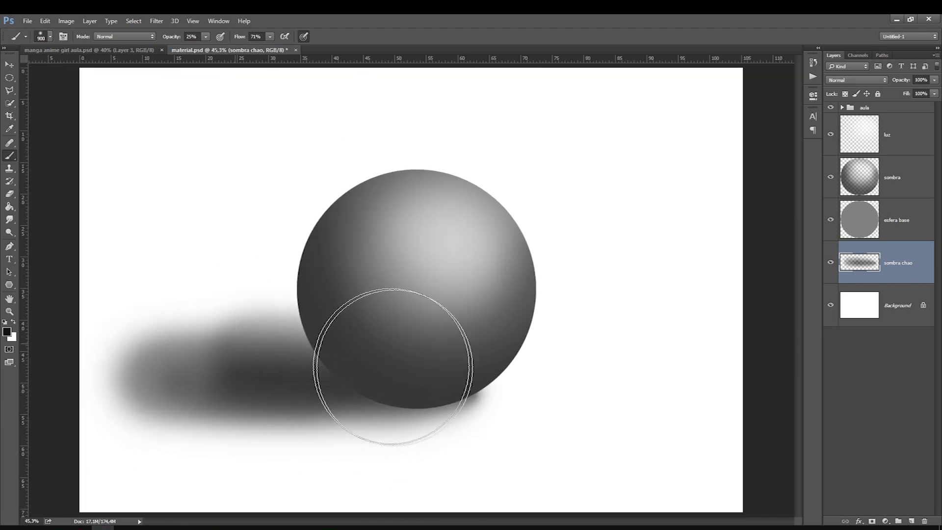
key(bracketleft)
key(bracketleft)
key(bracketleft)
key(bracketleft)
key(bracketleft)
key(bracketleft)
key(bracketright)
key(bracketright)
drag(387, 369, 142, 343)
Step: Warp the ground shadow to pull in its far end and curve its edges around the sphere's base
click(10, 193)
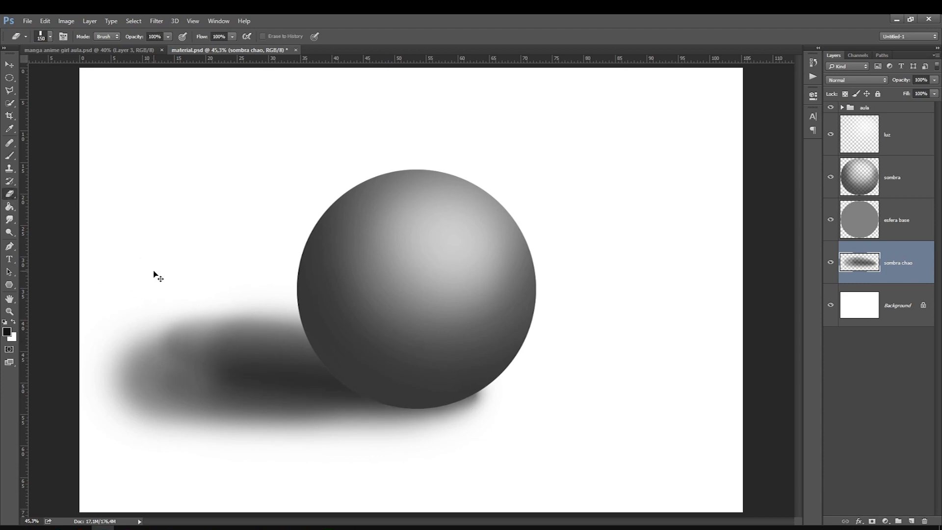
key(ctrl+t)
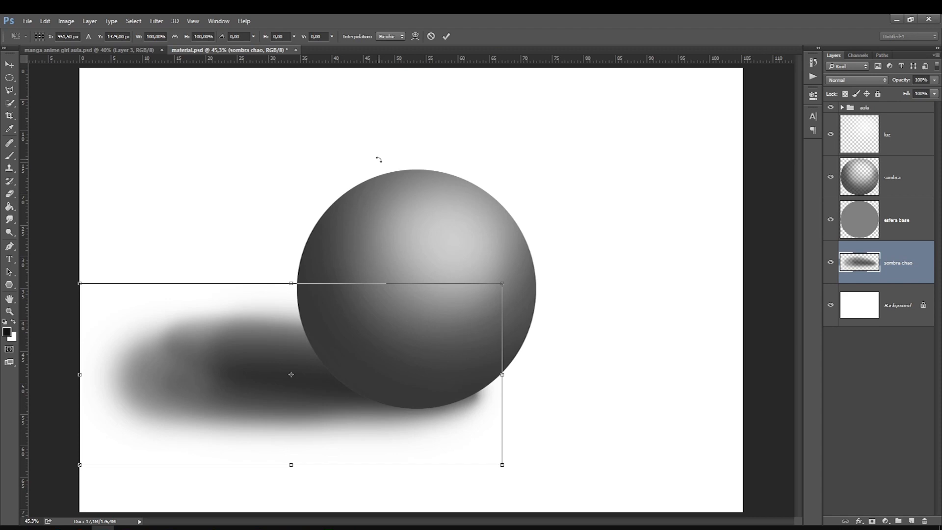
click(415, 37)
mouse_move(184, 302)
mouse_down()
mouse_move(207, 308)
mouse_move(194, 305)
mouse_up()
drag(128, 457, 135, 428)
drag(236, 314, 267, 308)
drag(367, 445, 374, 452)
drag(191, 420, 194, 433)
drag(366, 424, 363, 422)
drag(437, 409, 443, 399)
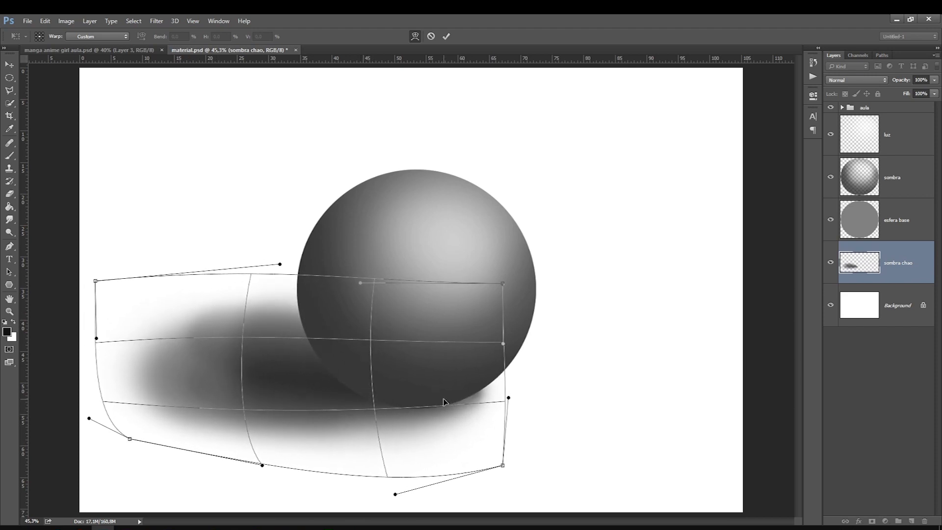
key(Return)
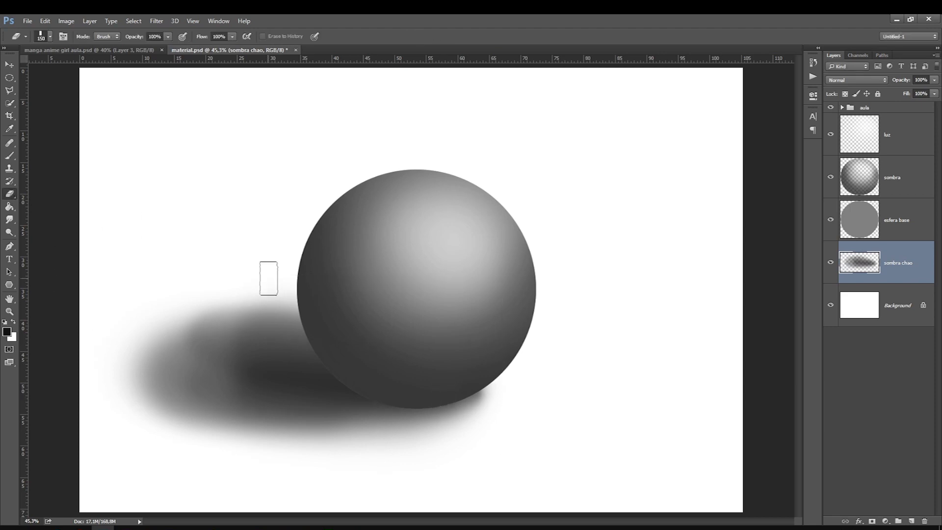
Step: Give the eraser a soft round tip, enlarge it, and lower its opacity to 45%
right_click(261, 278)
click(282, 370)
click(854, 273)
key(bracketright)
key(bracketright)
key(bracketright)
key(bracketright)
key(bracketright)
key(bracketright)
key(bracketright)
key(bracketright)
drag(167, 36, 142, 46)
key(bracketright)
key(bracketright)
key(bracketright)
Step: Fade the ground shadow's far end and outer edges with the eraser, reducing it to 600 px
mouse_move(192, 256)
mouse_down()
mouse_move(132, 385)
mouse_move(284, 441)
mouse_move(374, 462)
mouse_move(124, 379)
mouse_up()
mouse_move(375, 467)
mouse_down()
mouse_move(90, 344)
mouse_move(289, 244)
mouse_up()
key(bracketleft)
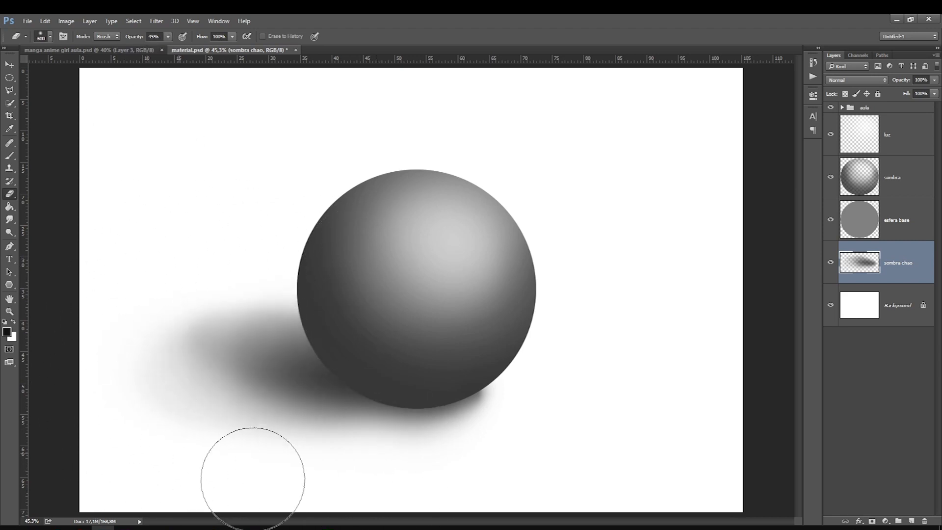
Step: Apply a 25 px Gaussian Blur to the ground shadow and check it by toggling the layer's visibility
click(156, 21)
mouse_move(181, 124)
click(309, 162)
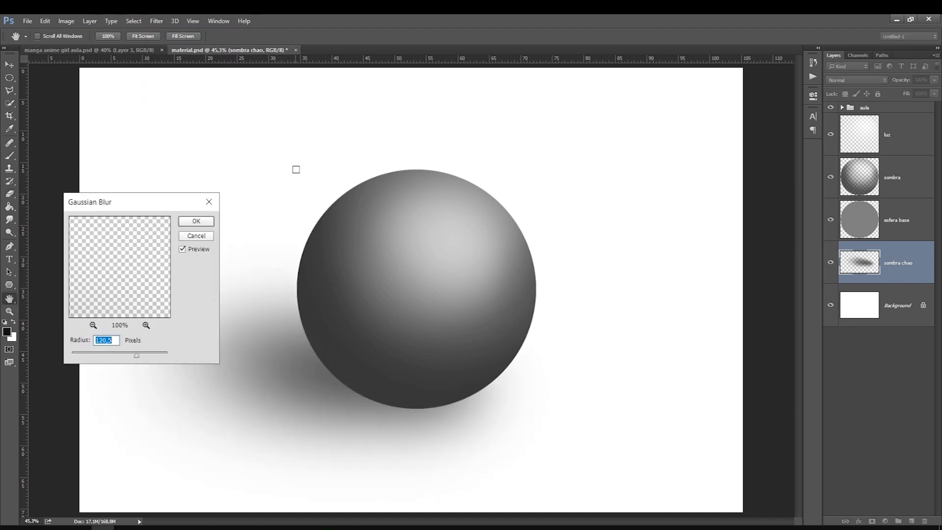
drag(115, 354, 113, 356)
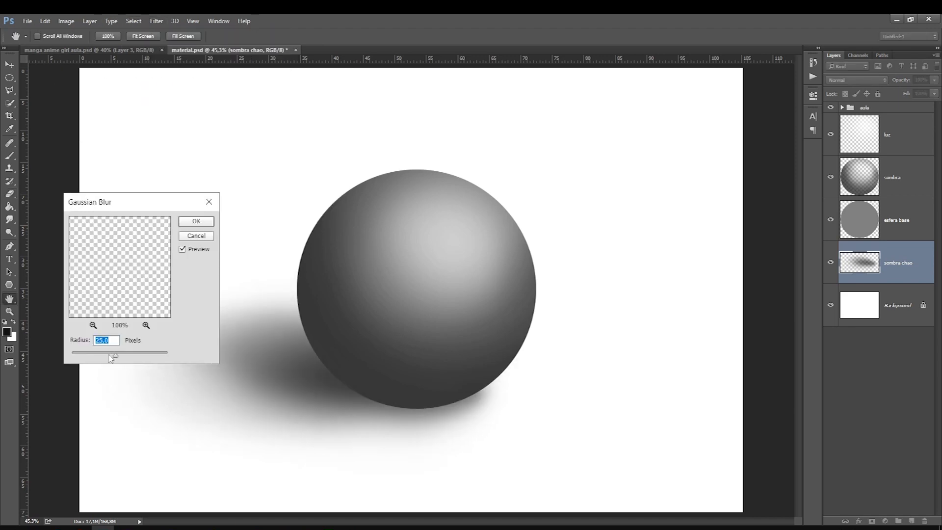
key(Return)
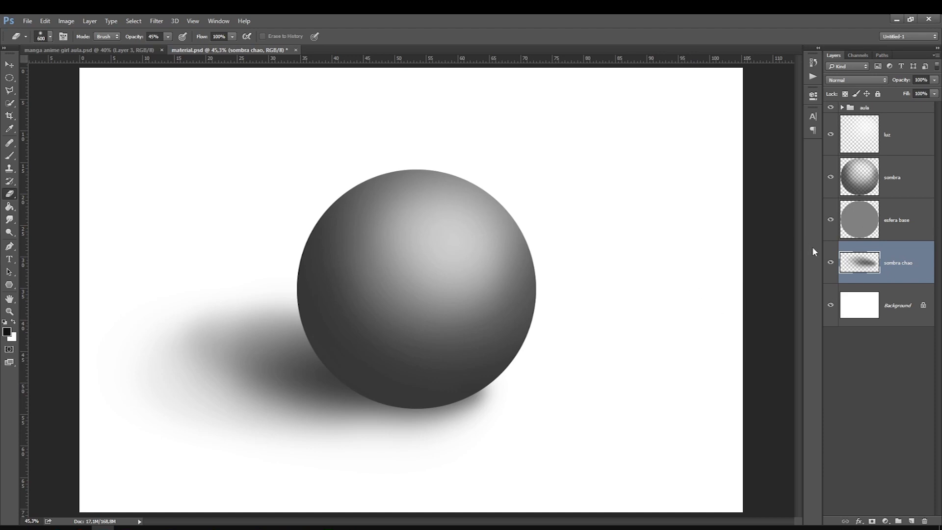
click(830, 261)
click(829, 262)
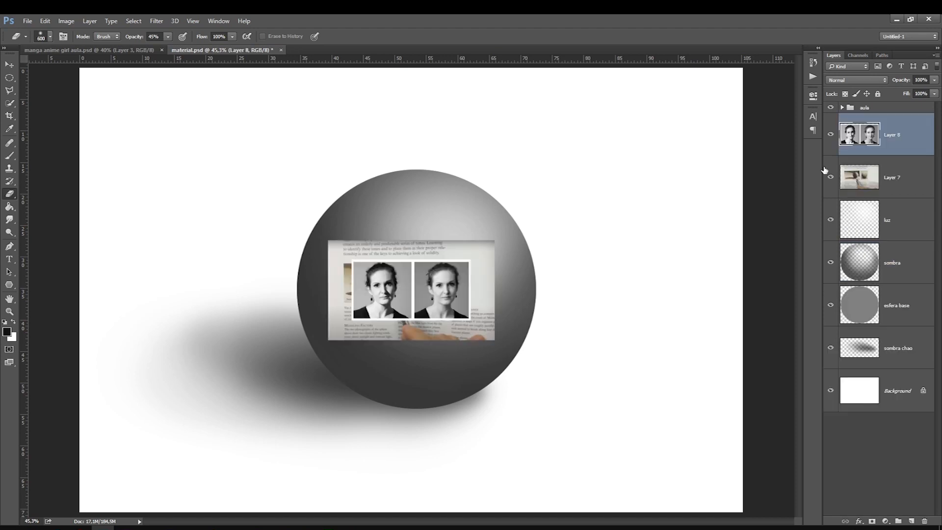
Step: Enlarge the paired portrait reference image across the sphere and reduce the Brush tool to 30 px
key(ctrl+t)
mouse_move(352, 259)
mouse_down()
mouse_move(329, 265)
mouse_move(202, 157)
mouse_up()
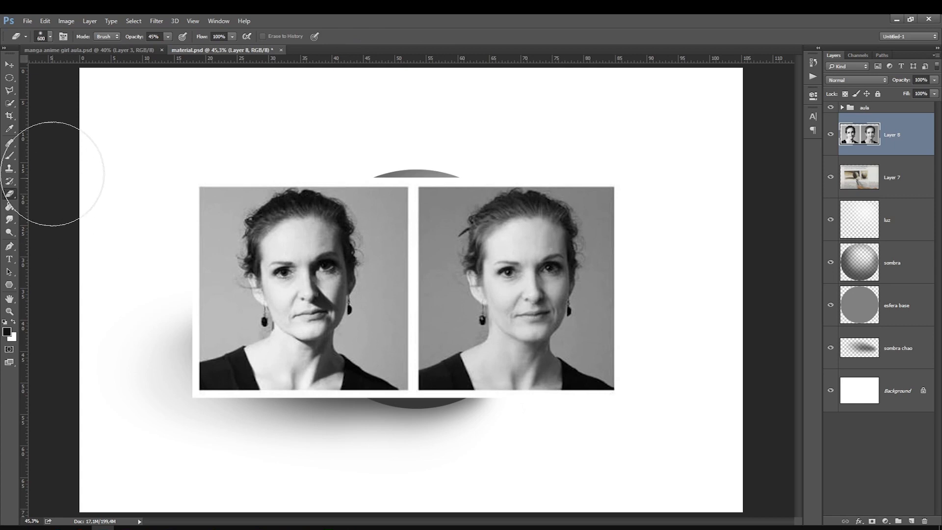
click(10, 156)
key(bracketleft)
key(bracketleft)
key(bracketleft)
key(bracketleft)
key(bracketleft)
key(bracketleft)
key(bracketleft)
key(bracketleft)
key(bracketleft)
key(bracketleft)
key(bracketleft)
key(bracketleft)
key(bracketleft)
key(bracketleft)
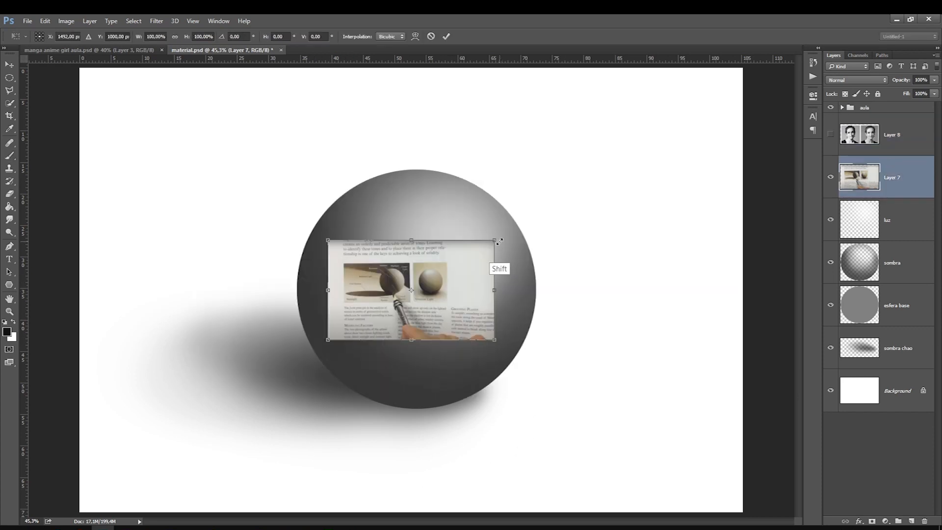
Step: Enlarge the book-page reference photo to about 218% for viewing and delete its layer
drag(491, 258, 688, 368)
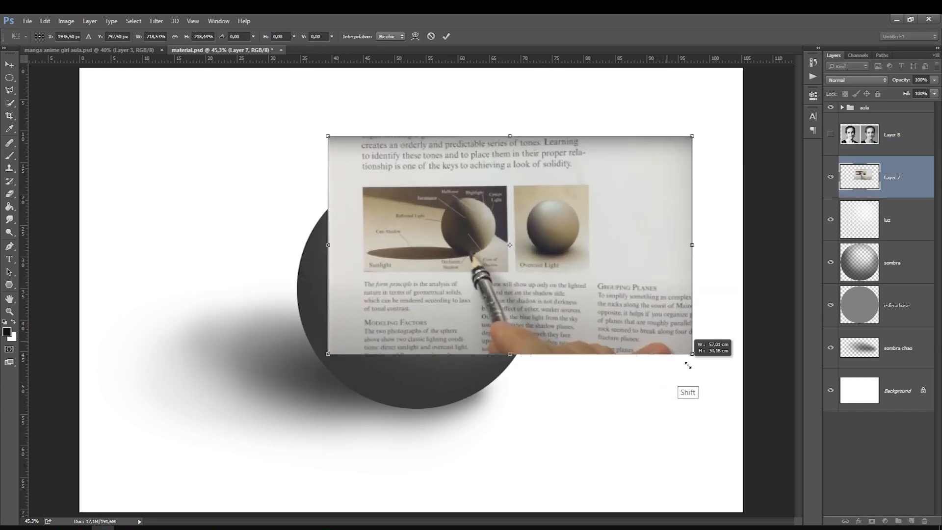
key(Return)
key(Delete)
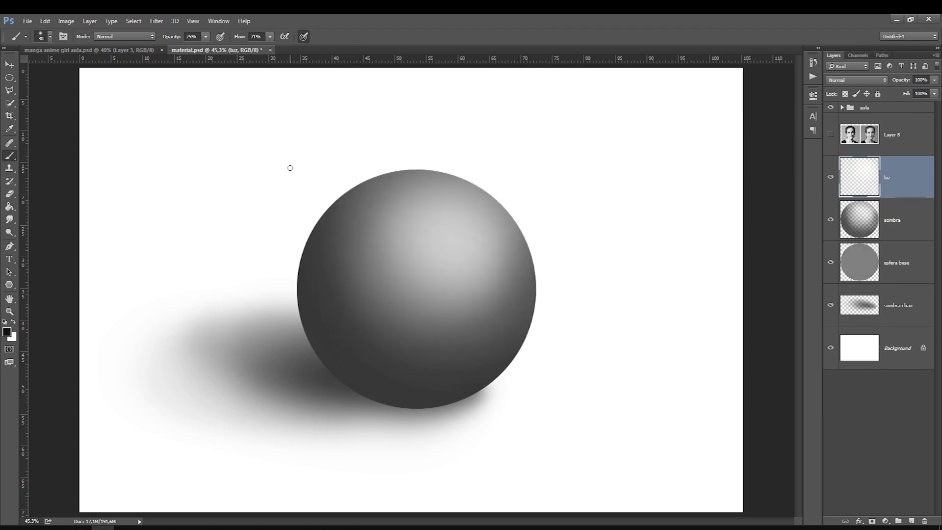
Step: Add a new layer directly above the sombra chao layer
click(862, 311)
click(910, 521)
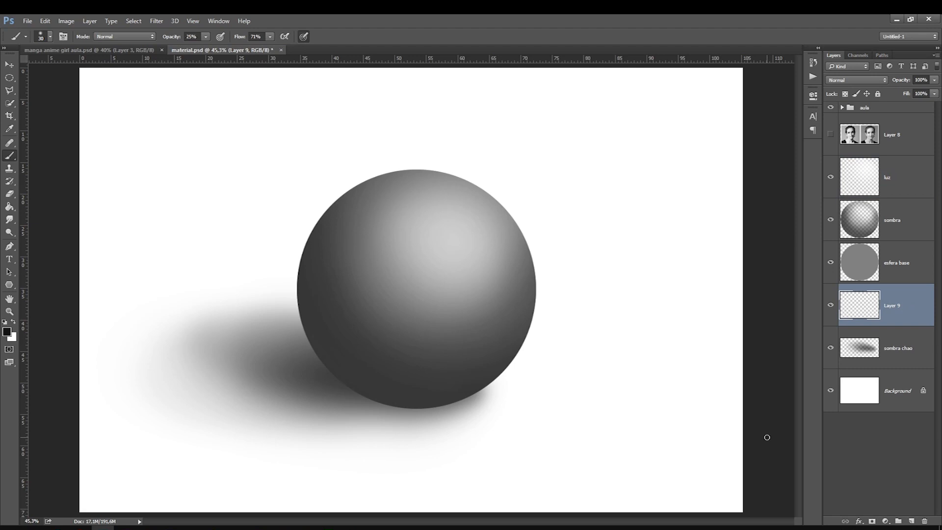
Step: Paint a darker contact shadow beside the sphere's lower-left edge on Layer 9 with a black 100 px brush
key(])
key(])
key(])
key(])
key(])
key(])
key(])
key(])
mouse_move(315, 358)
mouse_down()
mouse_move(333, 378)
mouse_move(307, 372)
mouse_move(372, 395)
mouse_up()
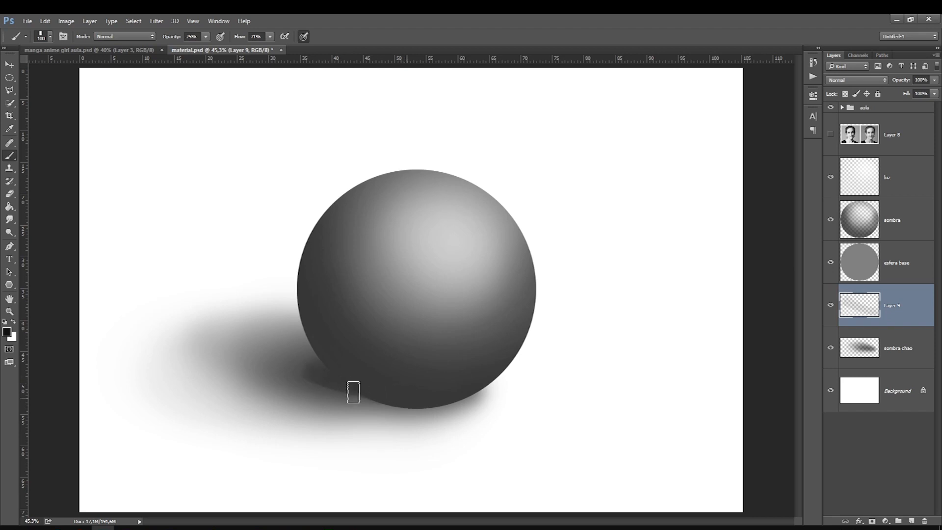
Step: Duplicate the contact shadow layer three times to darken it, merge the copies into Layer 9 and toggle its visibility to compare
key(bracketright)
key(ctrl+j)
key(ctrl+j)
key(ctrl+j)
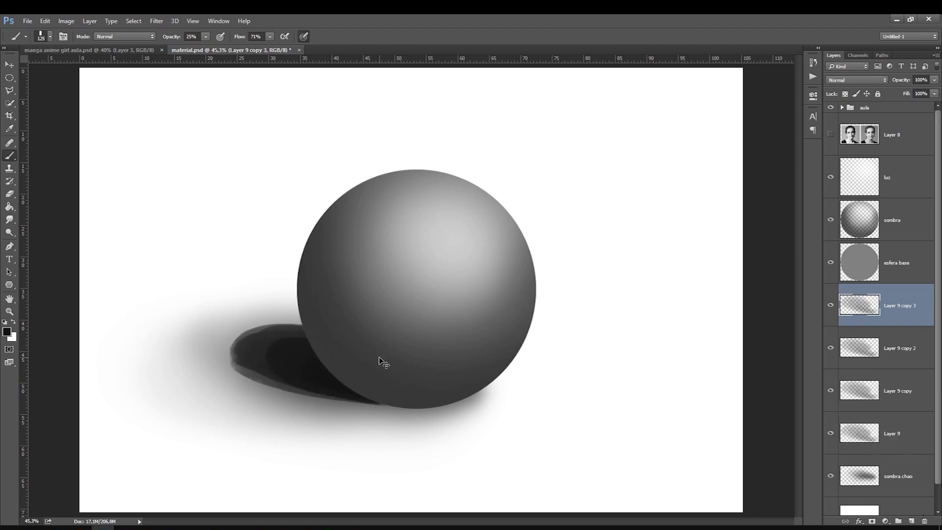
key(Delete)
key(Delete)
key(Delete)
click(831, 306)
click(830, 305)
Step: Touch up the outer left edge of the contact shadow with a smaller brush of about 50 px
key(bracketleft)
key(bracketleft)
key(bracketleft)
key(bracketleft)
key(bracketleft)
key(bracketleft)
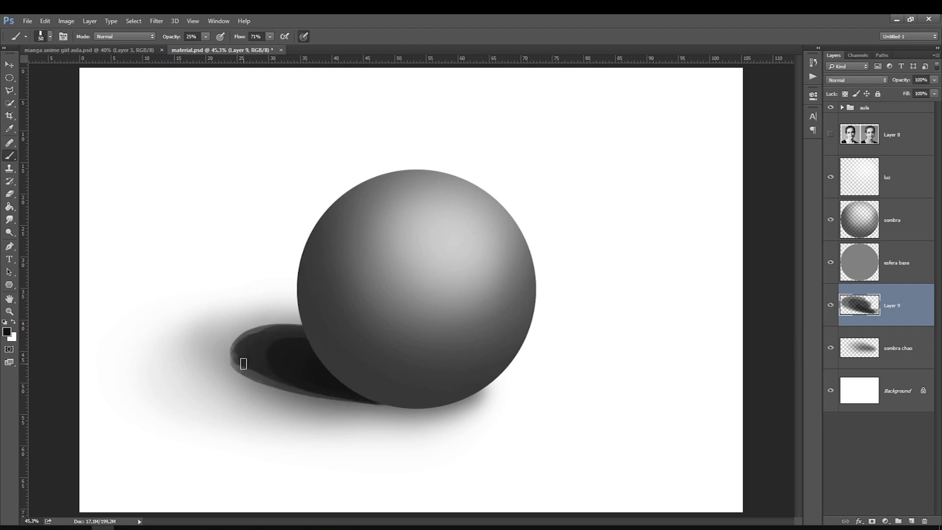
key(bracketright)
Step: Soften the contact shadow's upper edge with the Smudge tool at 20% strength
click(9, 220)
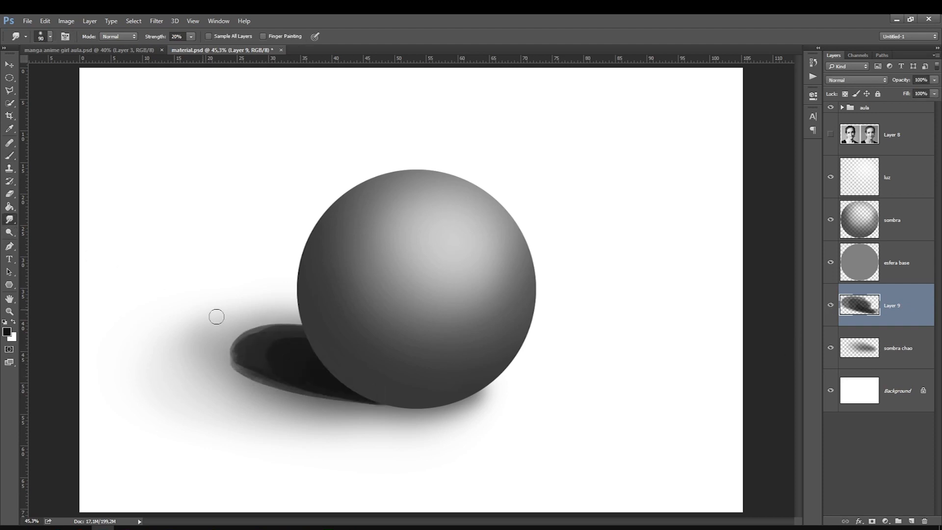
right_click(10, 220)
click(51, 235)
key(bracketright)
key(bracketright)
mouse_move(294, 338)
mouse_down()
mouse_move(241, 345)
mouse_move(306, 378)
mouse_move(275, 373)
mouse_move(377, 398)
mouse_move(270, 375)
mouse_move(246, 337)
mouse_up()
key(bracketright)
Step: Lower Layer 9's opacity to 48% and smudge the shadow's outer edges outward with a brush size of 600
click(934, 93)
drag(928, 95, 915, 94)
key(bracketright)
mouse_move(288, 330)
mouse_down()
mouse_move(299, 348)
mouse_move(284, 334)
mouse_move(299, 322)
mouse_move(253, 326)
mouse_move(264, 333)
mouse_move(240, 348)
mouse_move(216, 344)
mouse_move(280, 329)
mouse_up()
key(bracketright)
key(bracketright)
key(bracketright)
key(bracketright)
key(bracketleft)
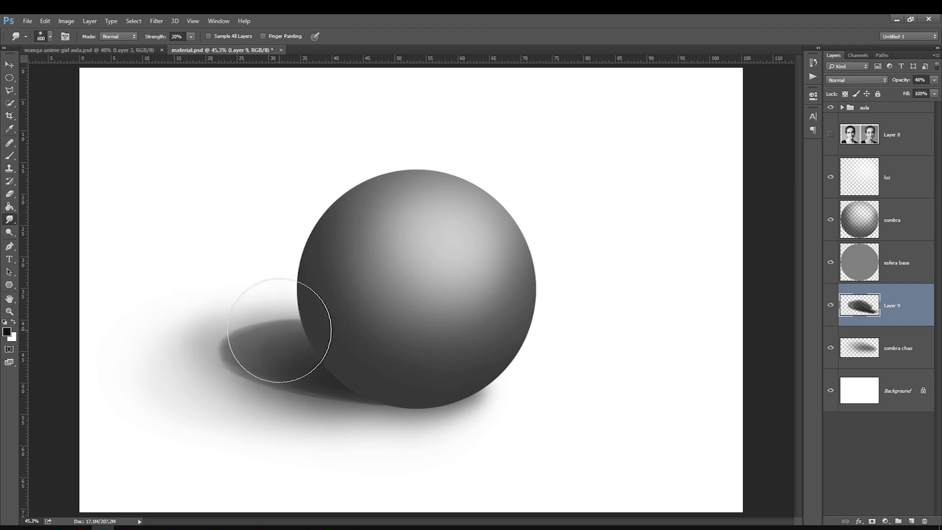
drag(225, 364, 246, 337)
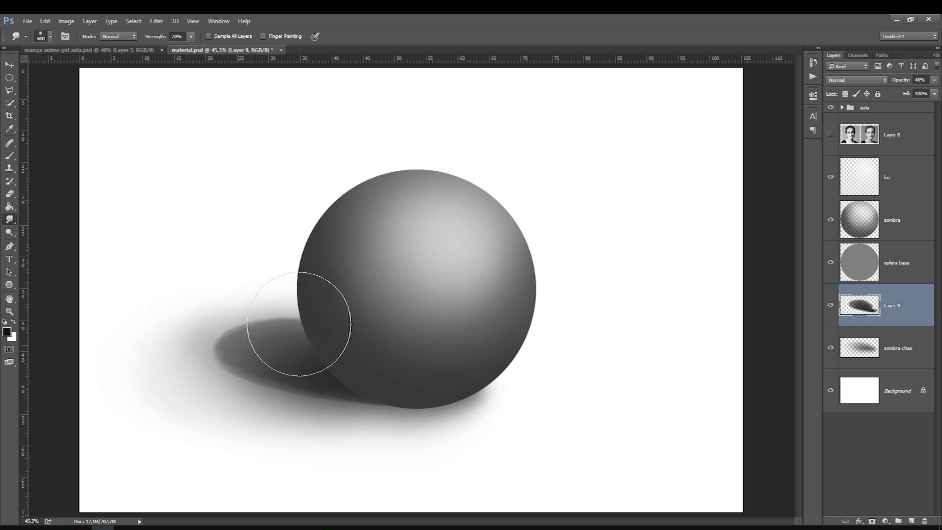
click(873, 345)
click(887, 306)
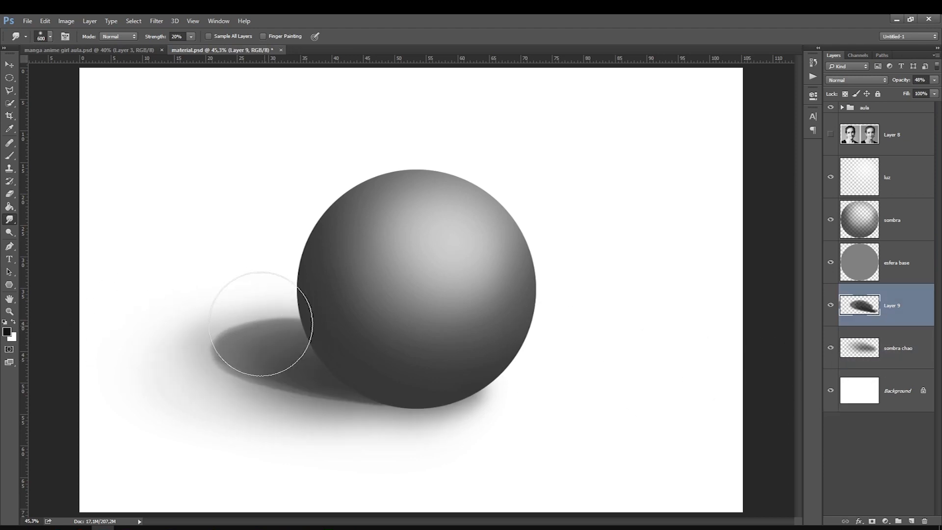
Step: Add more black to the contact shadow with a 150 px brush and smudge its upper-left edge smooth
click(9, 155)
key(bracketright)
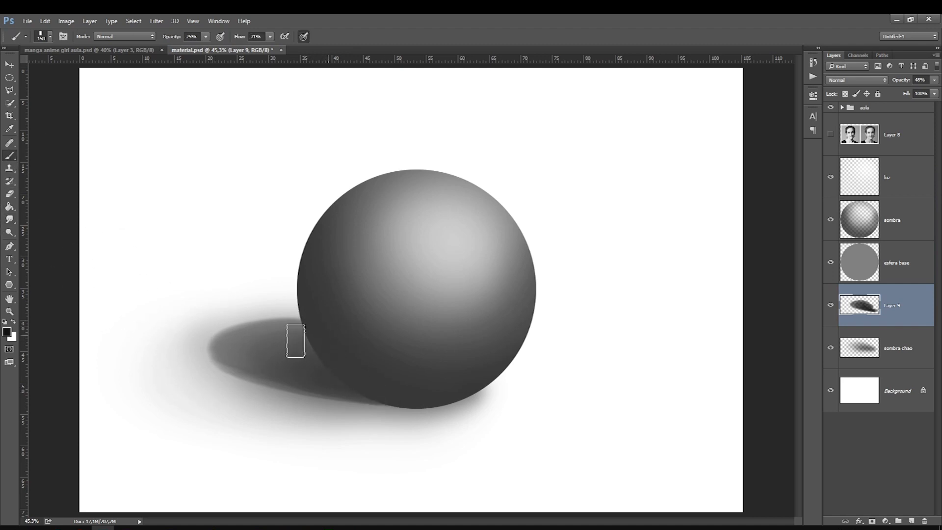
key(ctrl+minus)
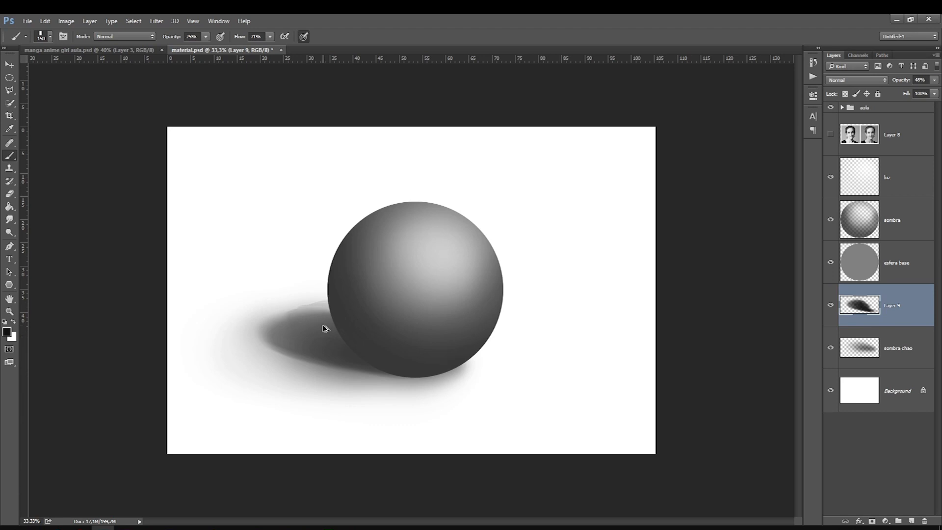
click(10, 219)
drag(272, 324, 295, 299)
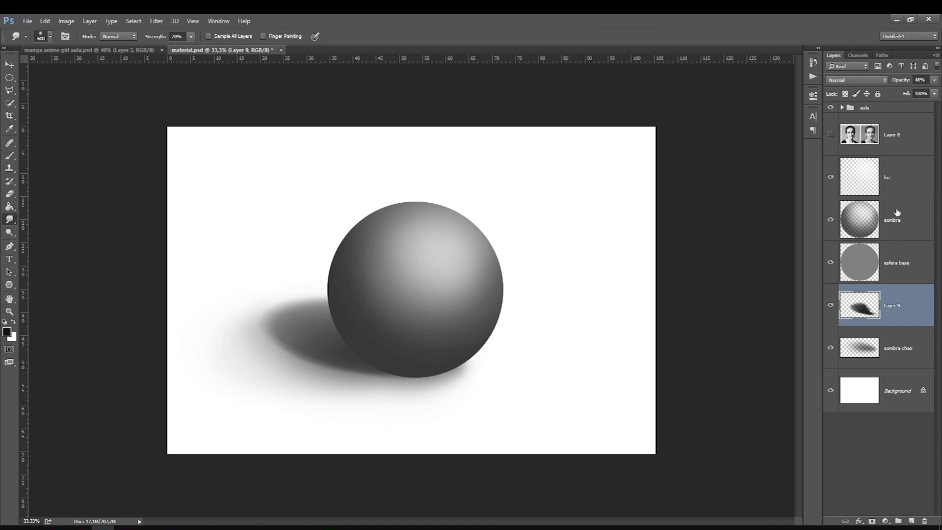
Step: Add a new layer directly above the luz layer and set the Brush tool's foreground color to red
click(837, 170)
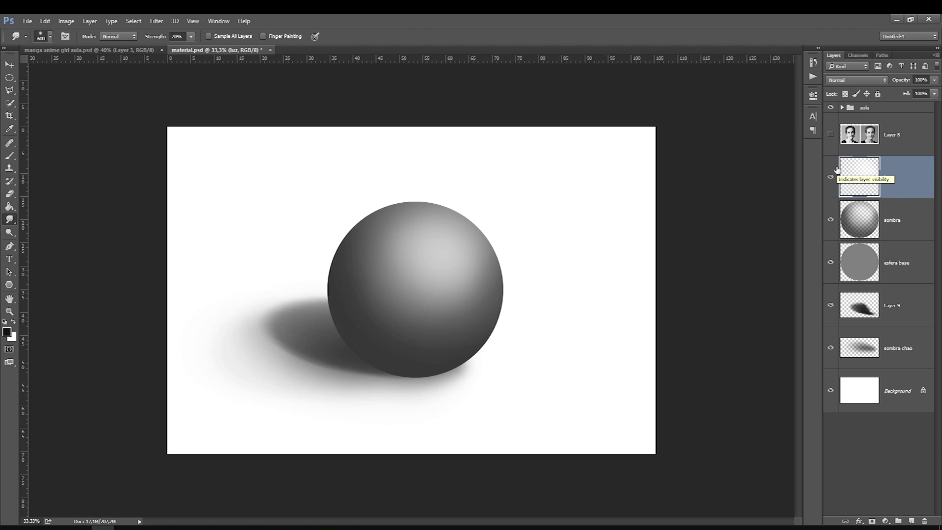
click(10, 142)
click(10, 155)
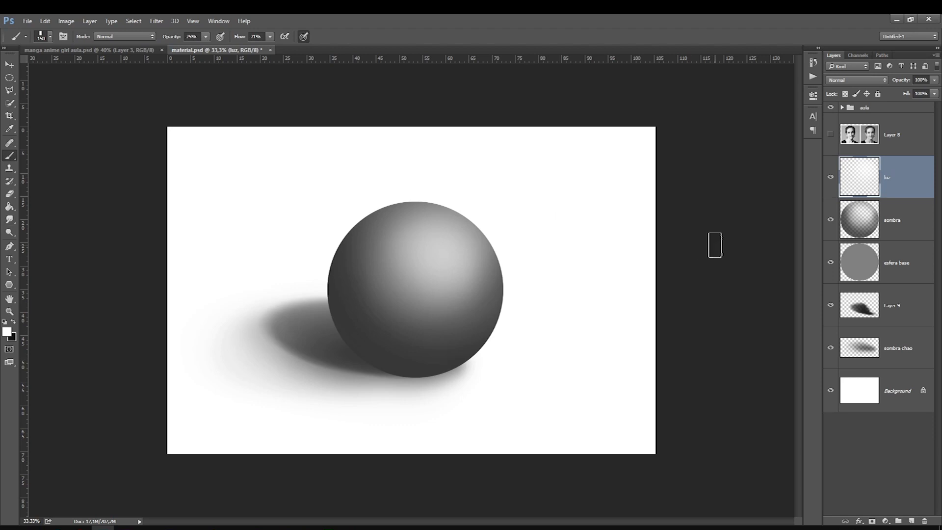
click(911, 522)
click(13, 323)
click(7, 333)
drag(755, 290, 785, 248)
key(Return)
key(b)
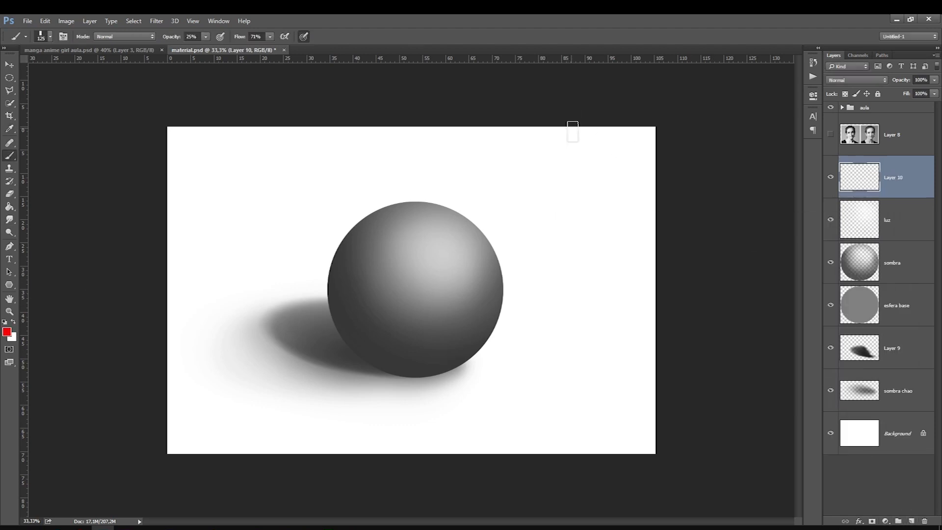
Step: Sketch a thick red arrow from the upper right toward the sphere to mark the light direction
key(bracketleft)
key(bracketleft)
mouse_move(559, 159)
mouse_down()
mouse_move(599, 210)
mouse_move(613, 201)
mouse_up()
drag(557, 159, 528, 206)
mouse_move(609, 212)
mouse_down()
mouse_move(548, 240)
mouse_move(567, 255)
mouse_up()
key(bracketleft)
mouse_move(567, 254)
mouse_down()
mouse_move(560, 260)
mouse_move(517, 192)
mouse_up()
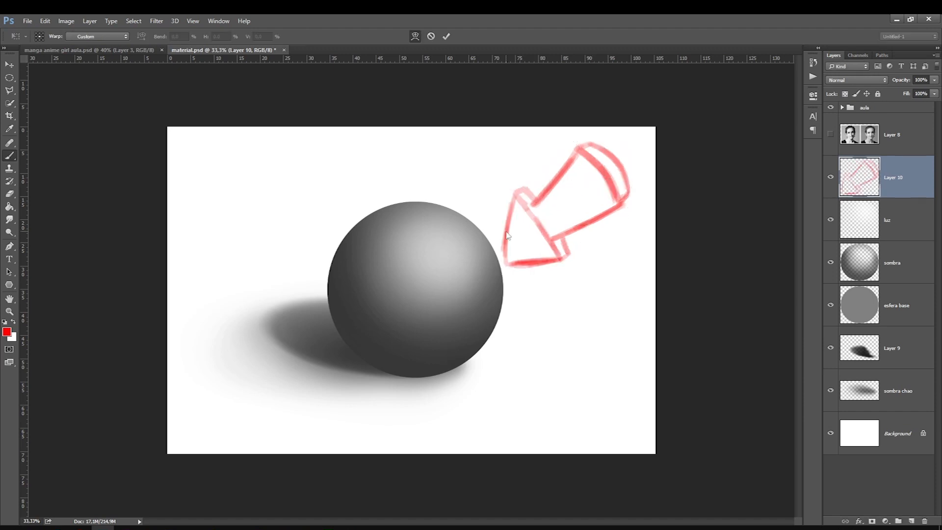
key(bracketright)
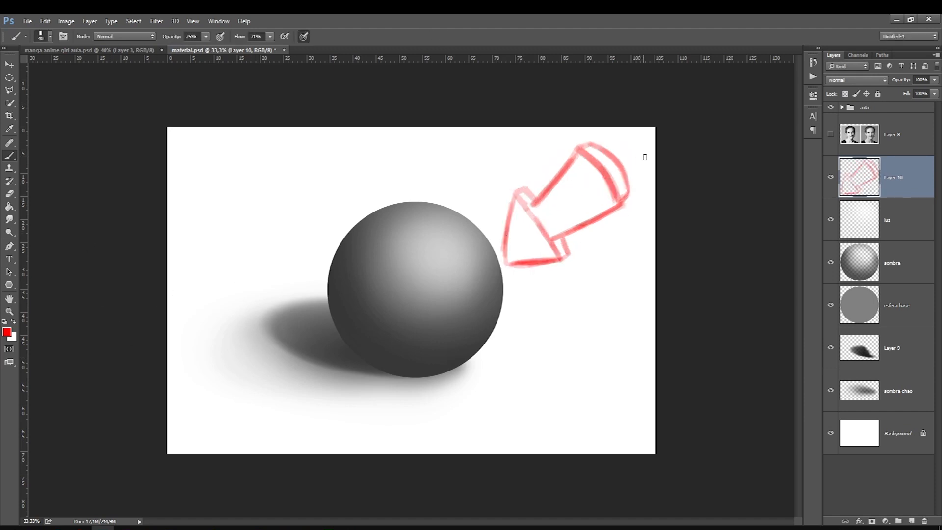
mouse_move(622, 140)
mouse_down()
mouse_move(640, 145)
mouse_move(633, 139)
mouse_move(646, 162)
mouse_up()
Step: Discard the red arrow sketch and add a fresh empty layer above the luz layer
key(ctrl+z)
key(Delete)
click(911, 522)
click(13, 323)
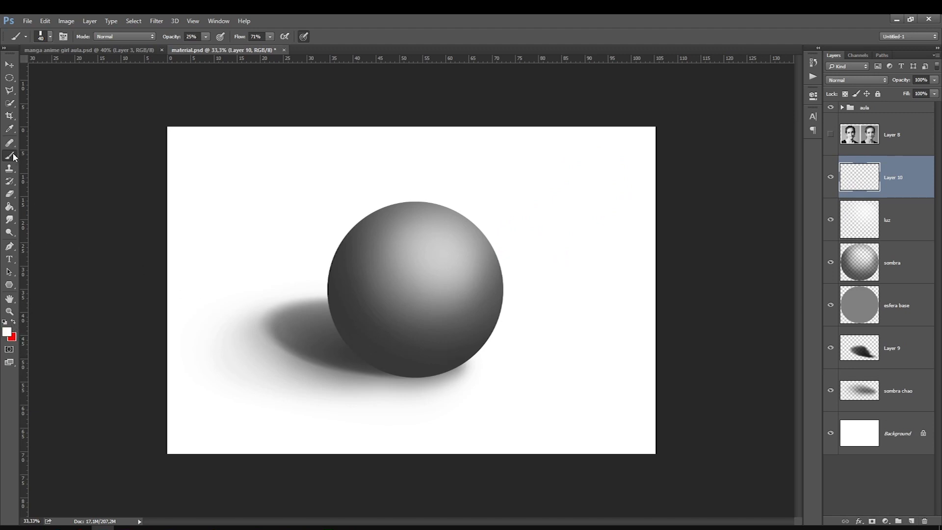
Step: Sketch a red light ray crossing the sphere to the ground with arrows bouncing back up, and duplicate the sketch layer twice
click(14, 322)
mouse_move(616, 153)
mouse_down()
mouse_move(310, 389)
mouse_move(304, 377)
mouse_move(362, 293)
mouse_up()
mouse_move(306, 369)
mouse_down()
mouse_move(291, 266)
mouse_move(290, 245)
mouse_up()
key(ctrl+j)
key(ctrl+j)
Step: Undo the layer duplicates and the red light-ray sketch
key(ctrl+alt+z)
key(ctrl+alt+z)
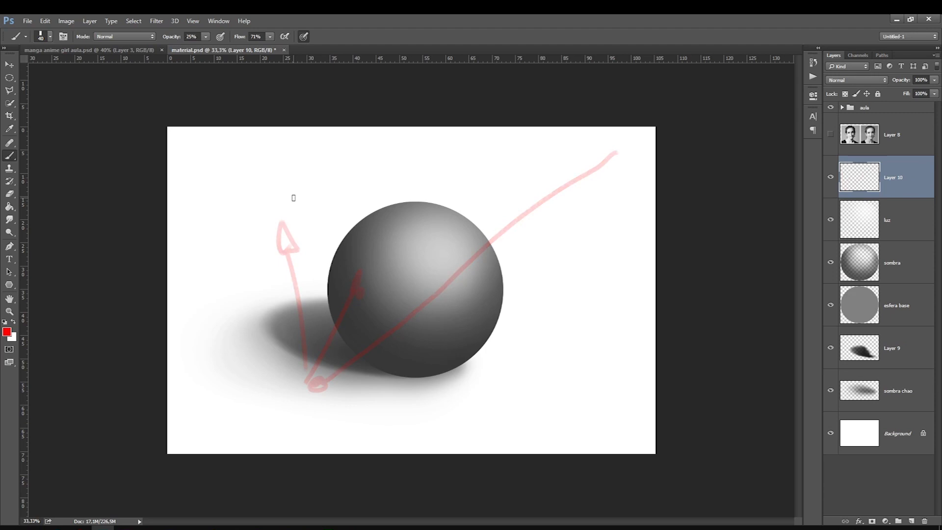
key(ctrl+alt+z)
key(ctrl+alt+z)
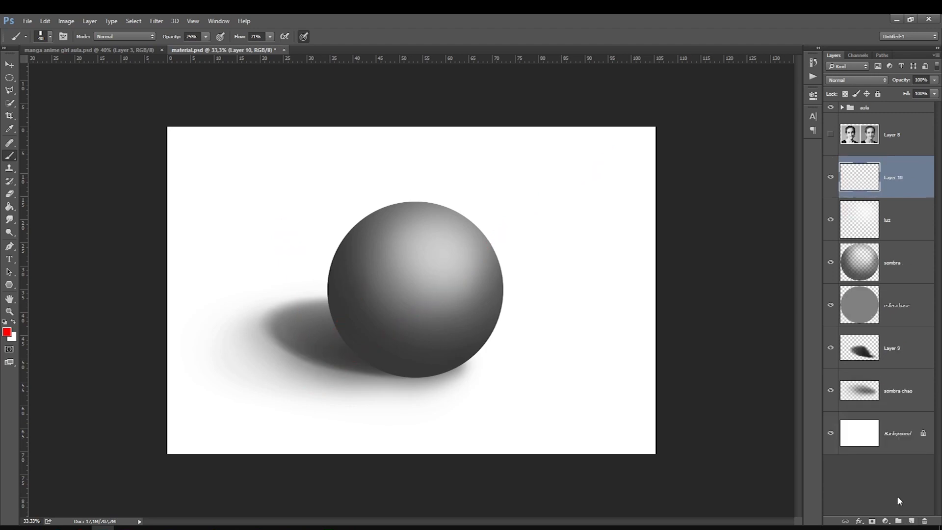
Step: Set up an enlarged soft round white brush on Layer 10 and load the esfera base layer's outline as a selection
key(x)
right_click(392, 405)
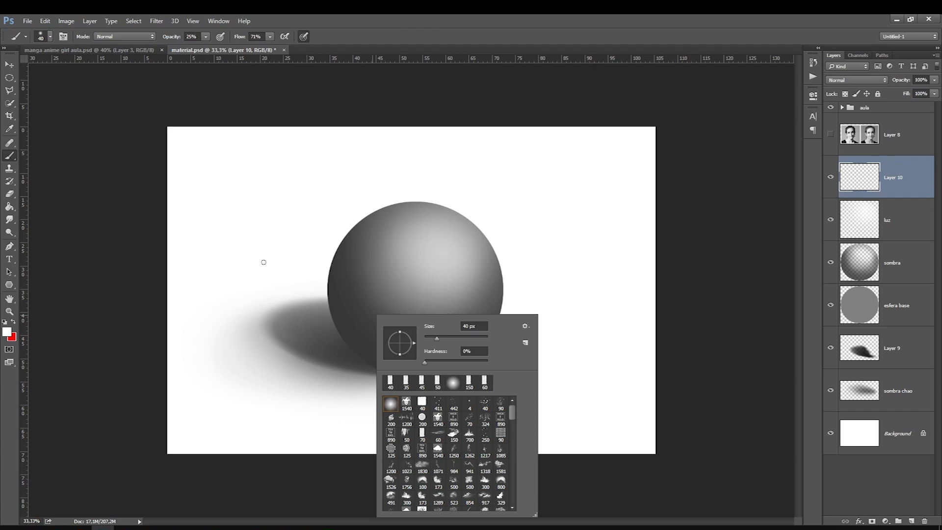
ctrl+click(858, 315)
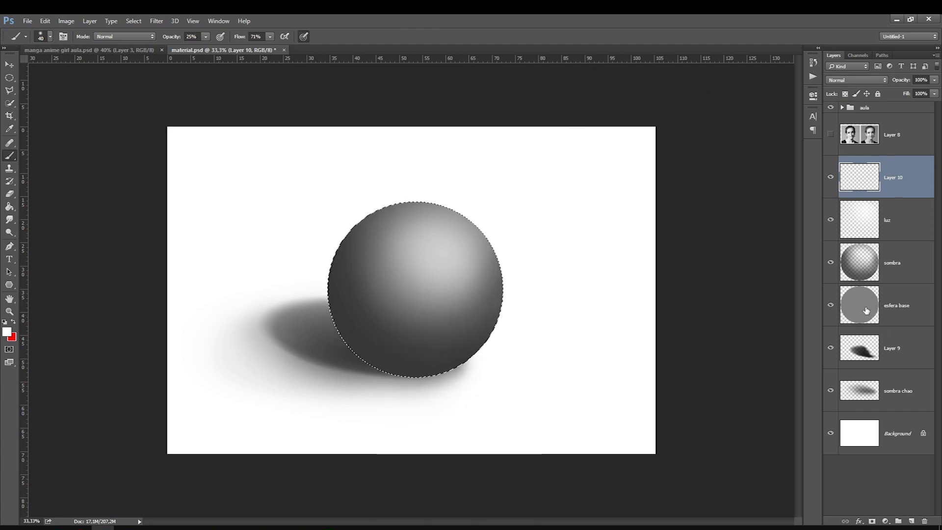
click(897, 301)
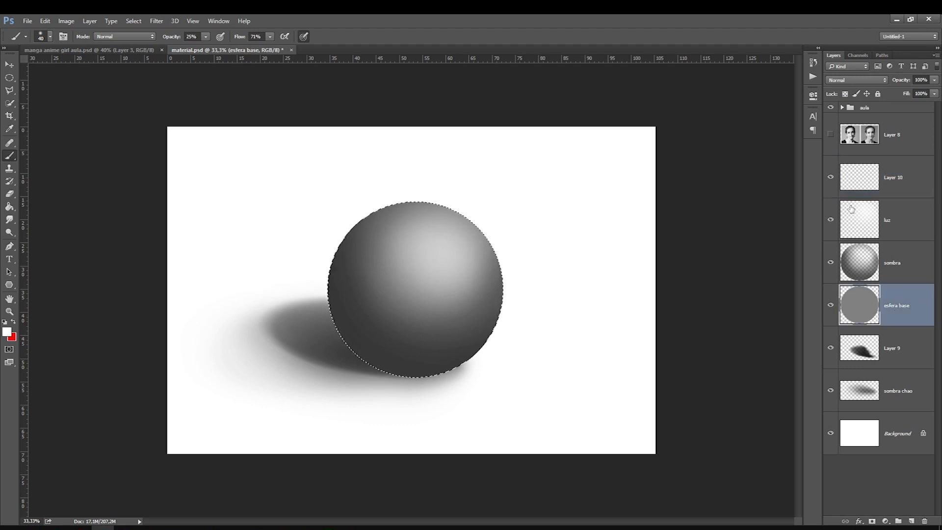
click(891, 178)
key(bracketright)
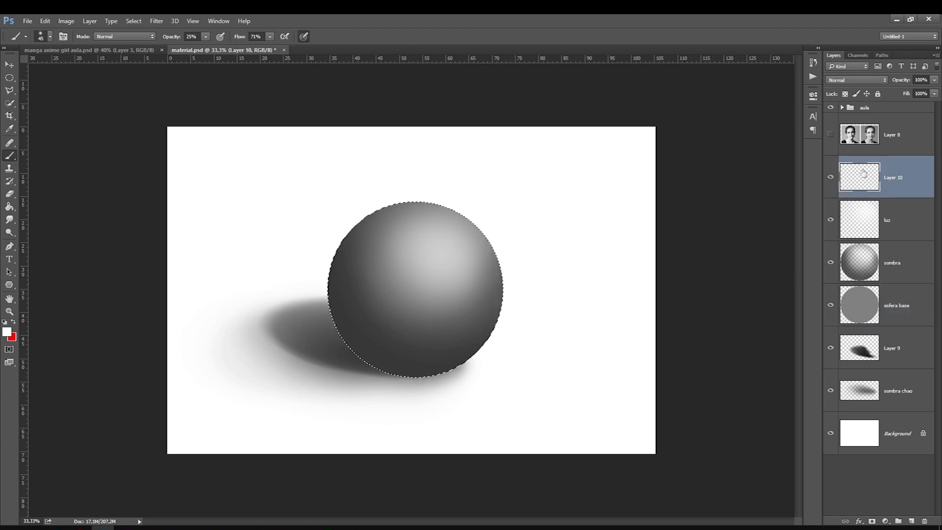
key(bracketright)
key(bracketright)
key(bracketright)
key(bracketright)
key(bracketright)
key(bracketright)
key(bracketright)
key(bracketright)
key(bracketright)
key(bracketright)
key(bracketright)
key(bracketright)
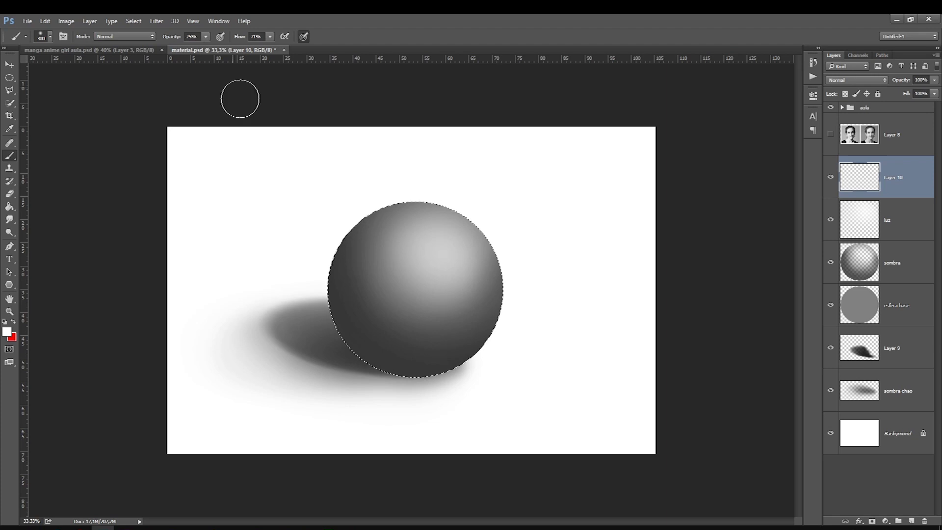
key(bracketleft)
key(bracketleft)
Step: Paint a faint reflected light along the sphere's lower-left edge with the brush at 9% opacity, and deselect
mouse_move(337, 270)
mouse_down()
mouse_move(336, 314)
mouse_move(359, 352)
mouse_move(393, 373)
mouse_move(405, 357)
mouse_up()
key(ctrl+z)
key(0)
key(9)
key(bracketright)
drag(327, 303, 402, 373)
key(ctrl+d)
key(bracketright)
key(bracketright)
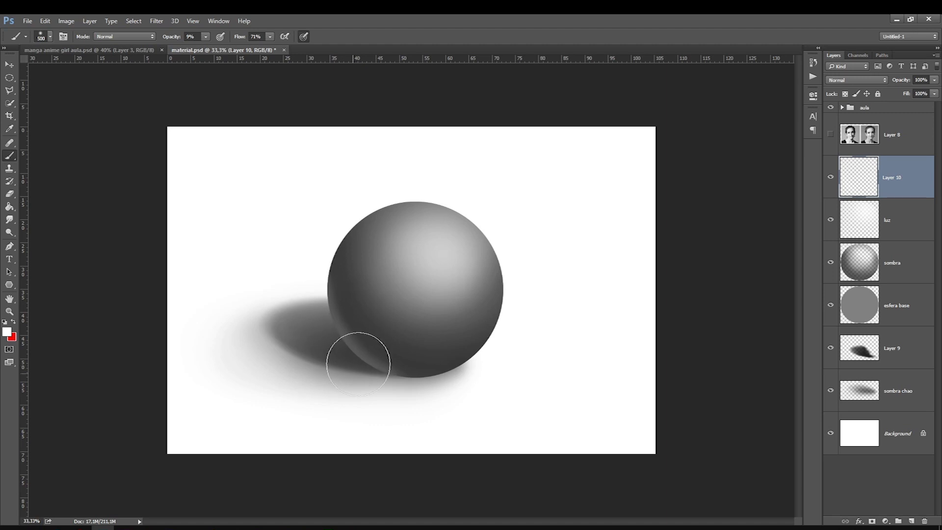
Step: Circle the reflected-light areas on the arm, cheek and red chair of the yellow-shirt photo in red on Layer 15
key(m)
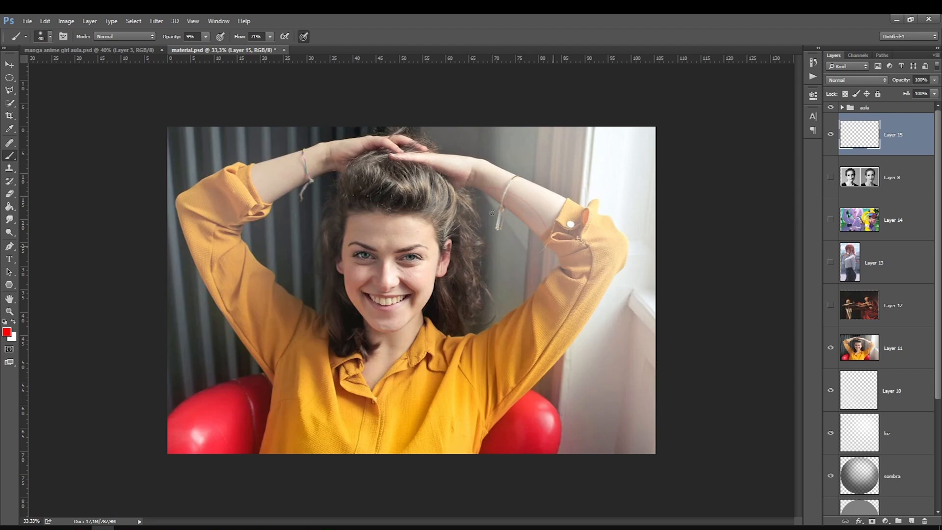
click(493, 213)
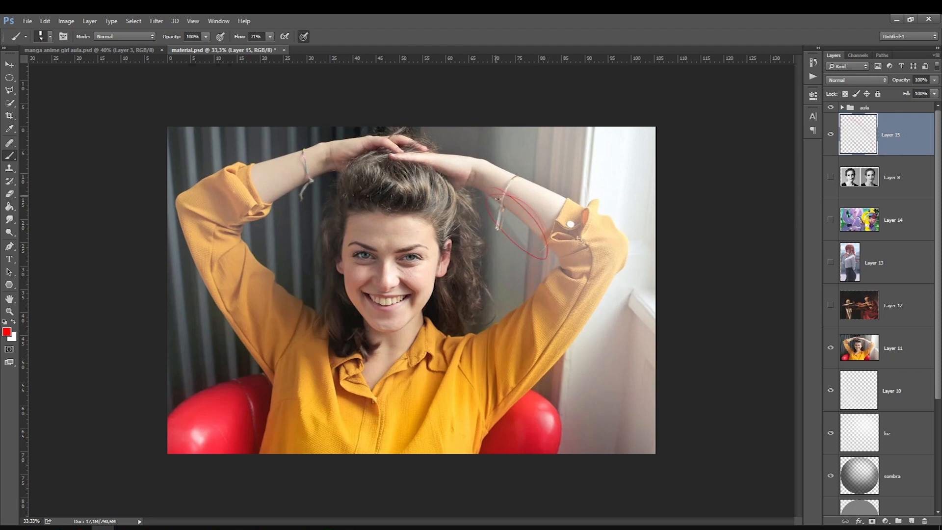
mouse_move(544, 223)
mouse_down()
mouse_move(486, 199)
mouse_move(540, 256)
mouse_up()
mouse_move(366, 304)
mouse_down()
mouse_move(349, 343)
mouse_move(368, 316)
mouse_up()
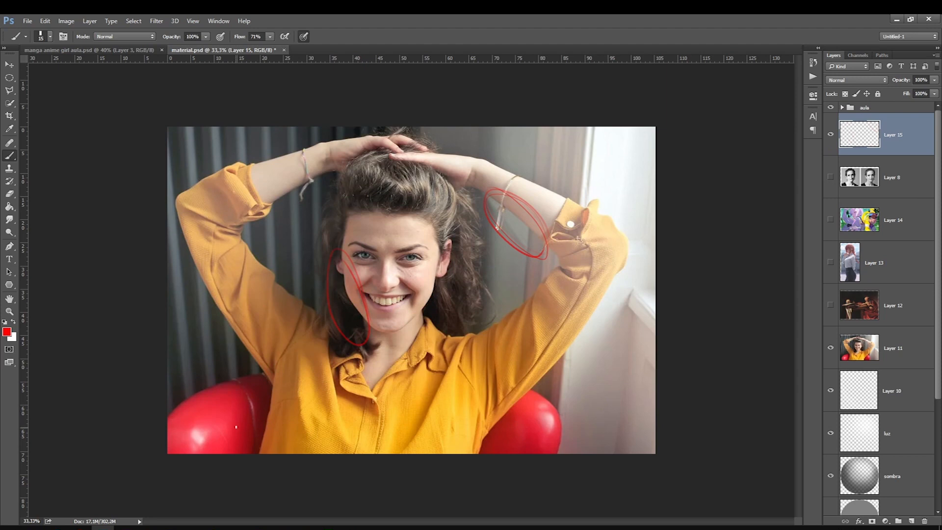
drag(231, 420, 215, 437)
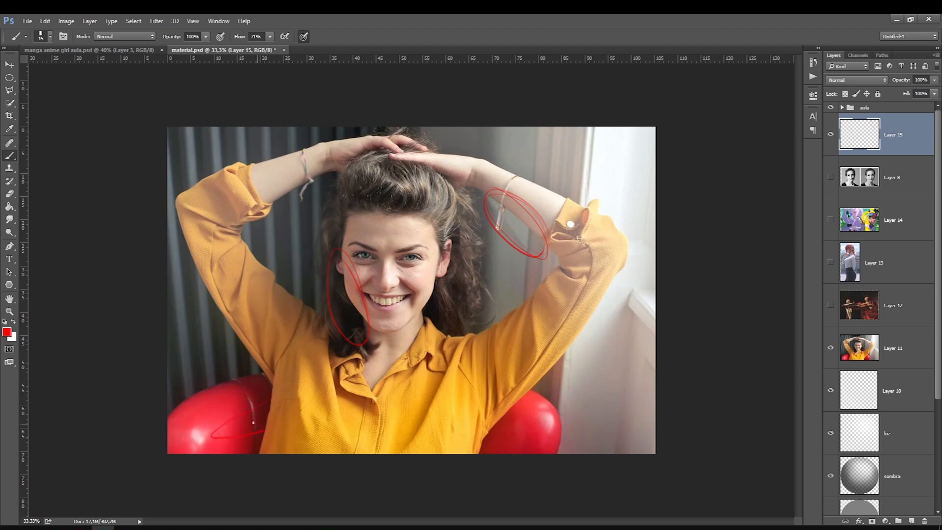
mouse_move(274, 392)
mouse_down()
mouse_move(278, 442)
mouse_move(281, 415)
mouse_up()
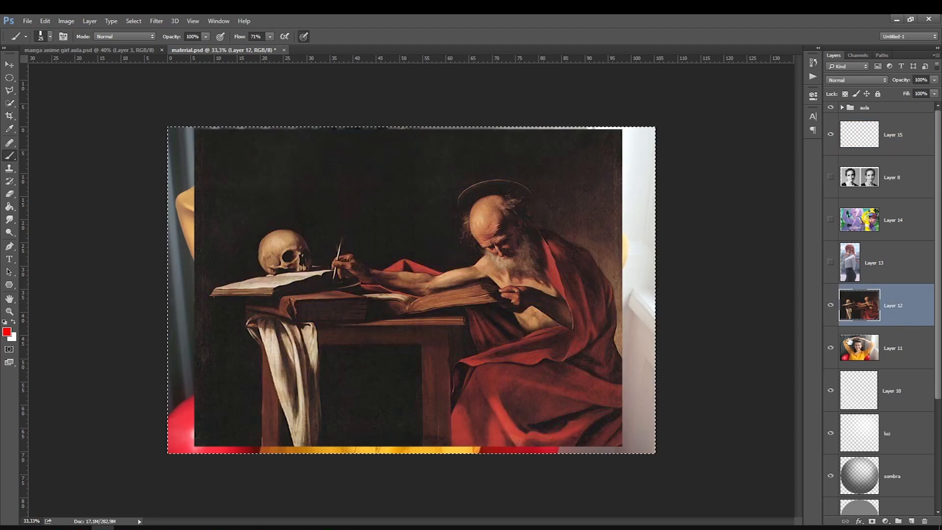
Step: Mark the reflected-light areas on the old man's head, the skull, the red robe and the white cloth of the painting in red
drag(511, 240, 509, 245)
key(bracketleft)
drag(294, 227, 332, 201)
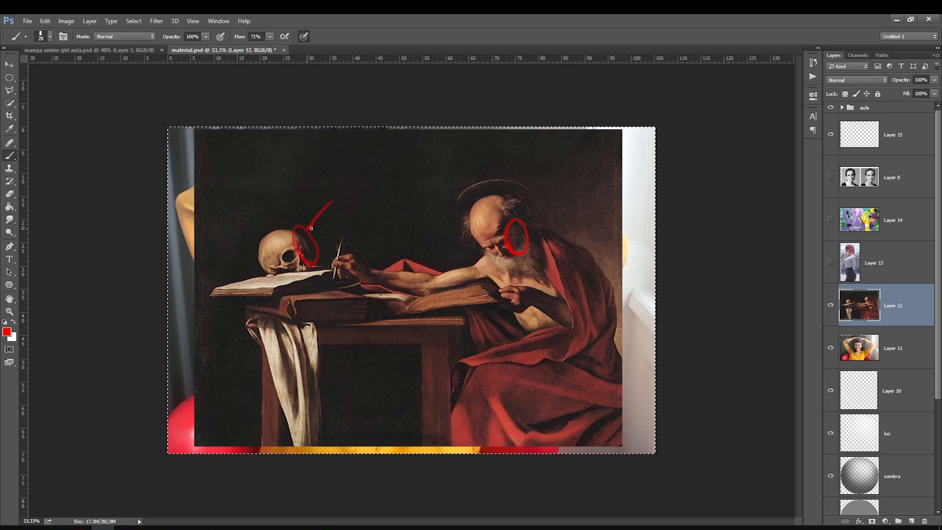
key(bracketright)
drag(620, 298, 609, 315)
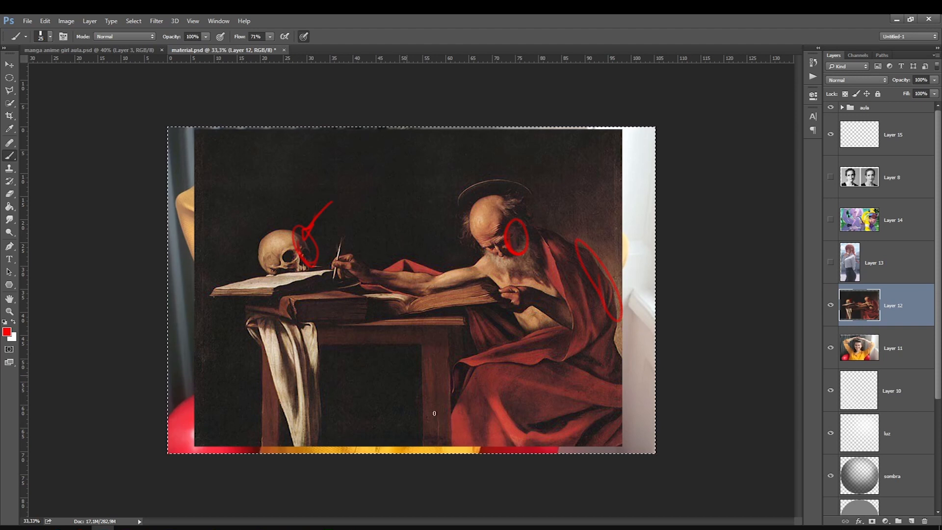
drag(315, 347, 329, 360)
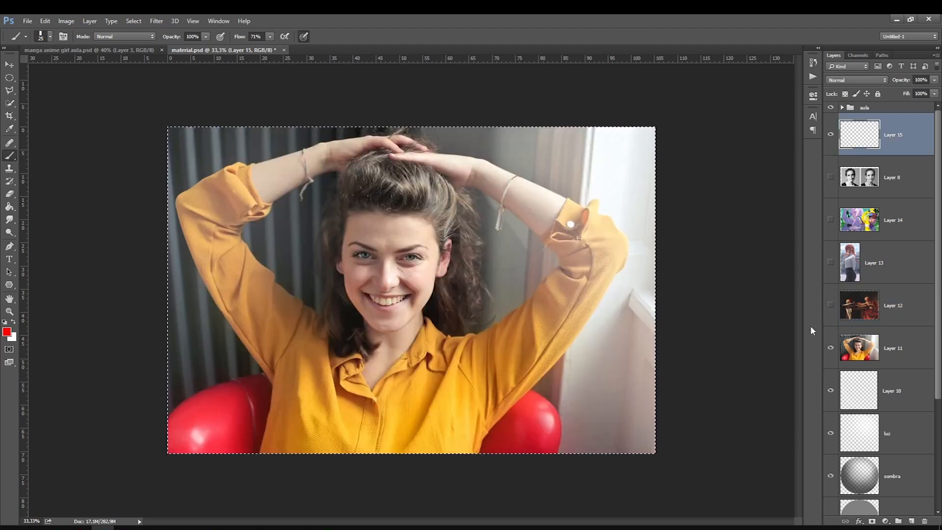
Step: Show the red-haired anime illustration over a black backdrop, hide the yellow-shirt photo, and activate Layer 15 with a 15 px brush
click(831, 264)
click(831, 347)
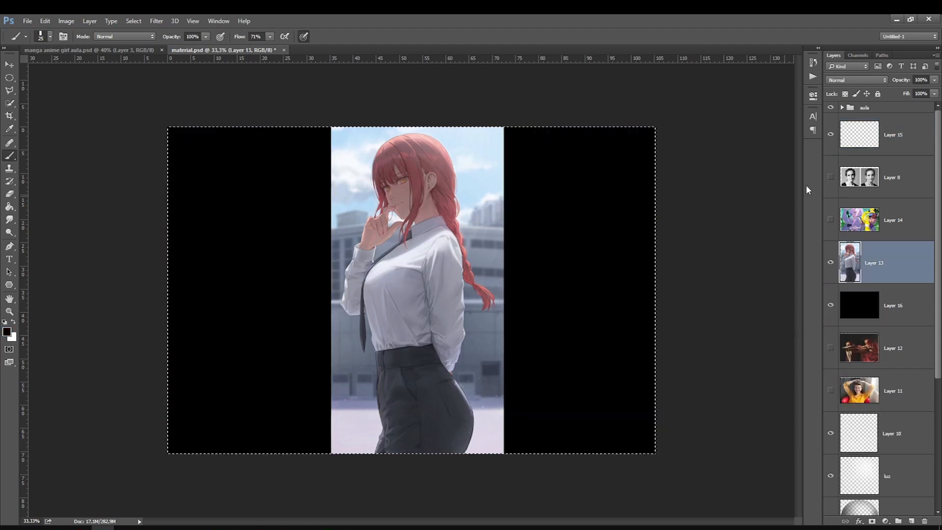
click(841, 154)
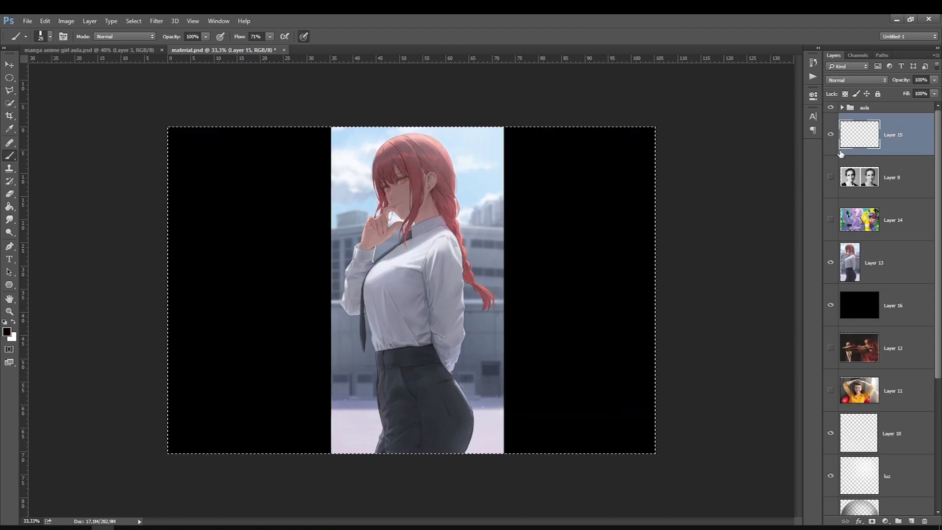
key(ctrl+plus)
key(bracketleft)
key(bracketleft)
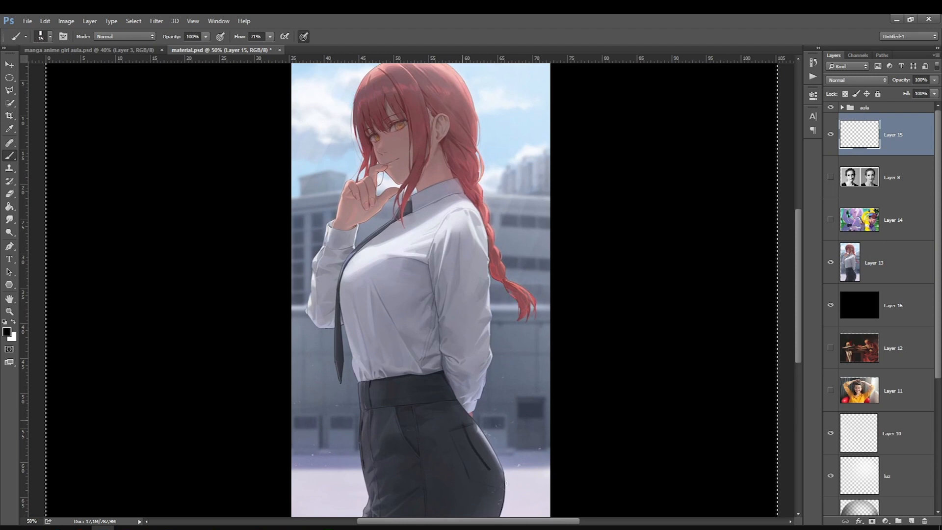
Step: Circle the reflected-light areas of the red-haired illustration: the trouser hip in black, the back sleeve and the area beside the raised cuff in red
drag(464, 425, 494, 485)
mouse_move(488, 406)
mouse_down()
mouse_move(470, 372)
mouse_move(500, 380)
mouse_up()
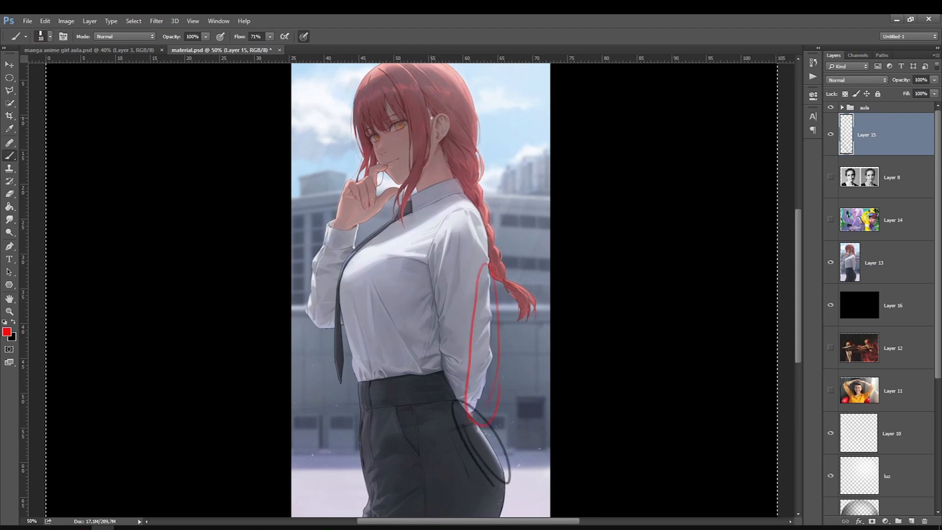
drag(352, 229, 364, 223)
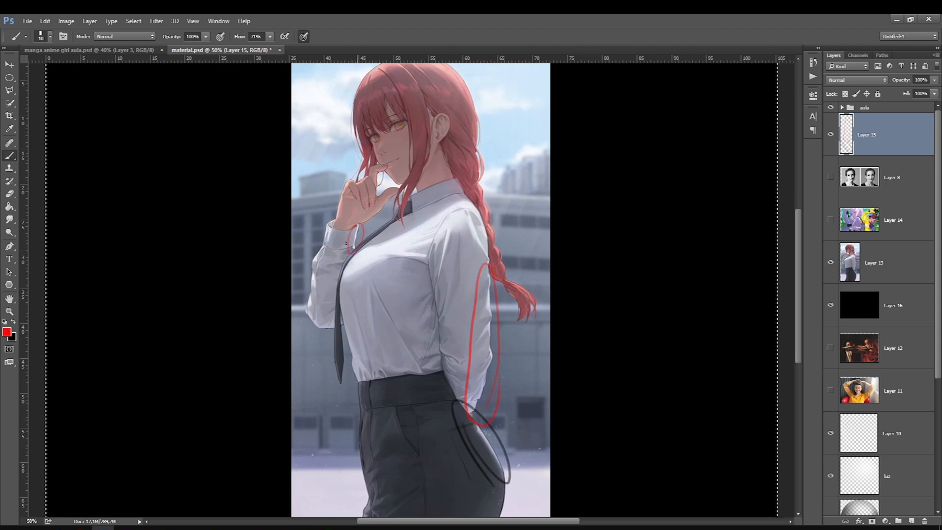
Step: Circle the reflected-light areas on both characters of the neon green illustration in red on Layer 17, and delete that markup
scroll(800, 293, up, 2)
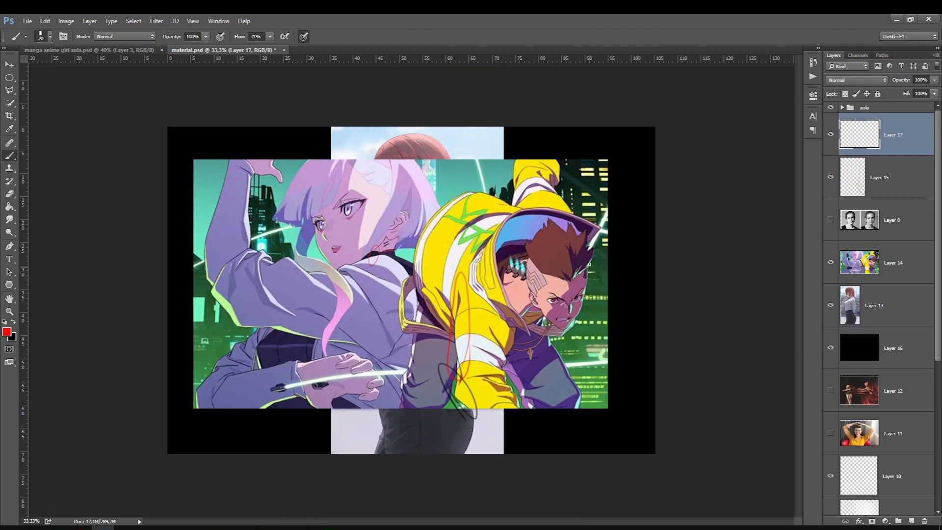
drag(577, 253, 589, 250)
drag(563, 333, 573, 287)
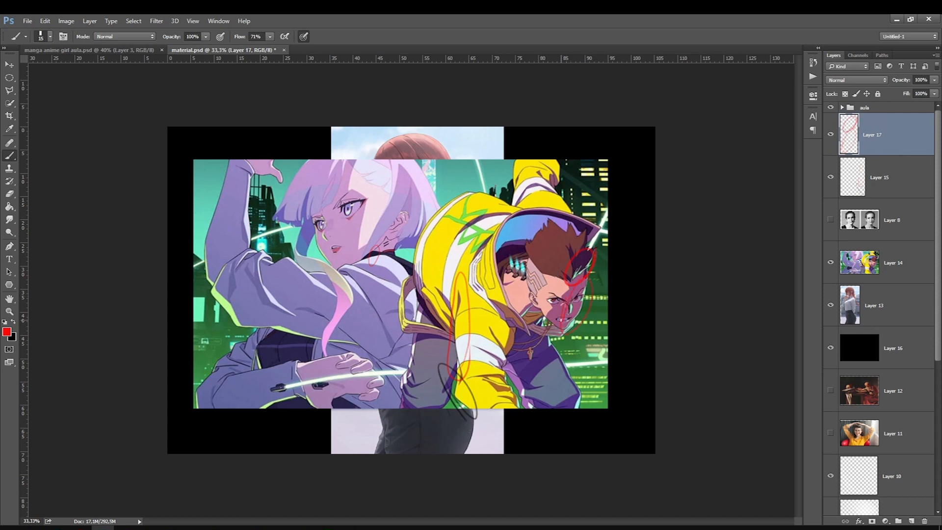
mouse_move(199, 296)
mouse_down()
mouse_move(255, 348)
mouse_move(185, 287)
mouse_up()
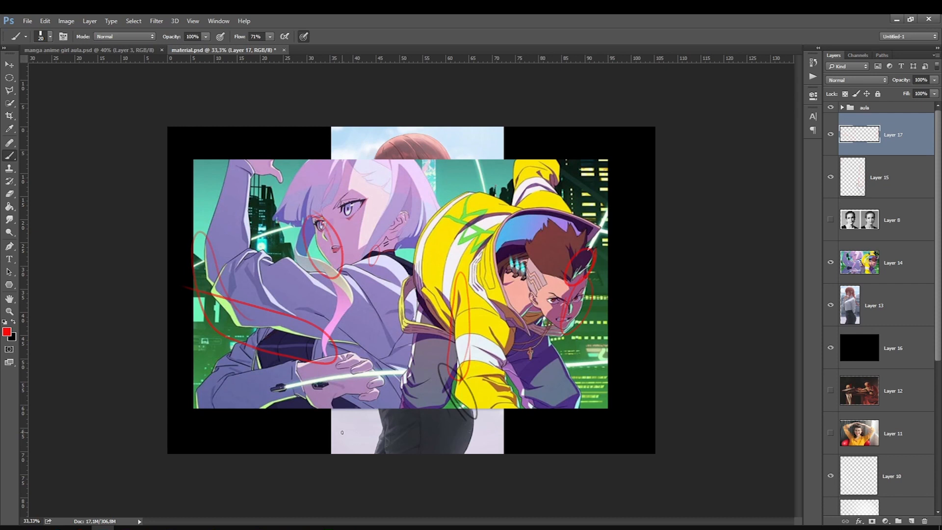
key(Delete)
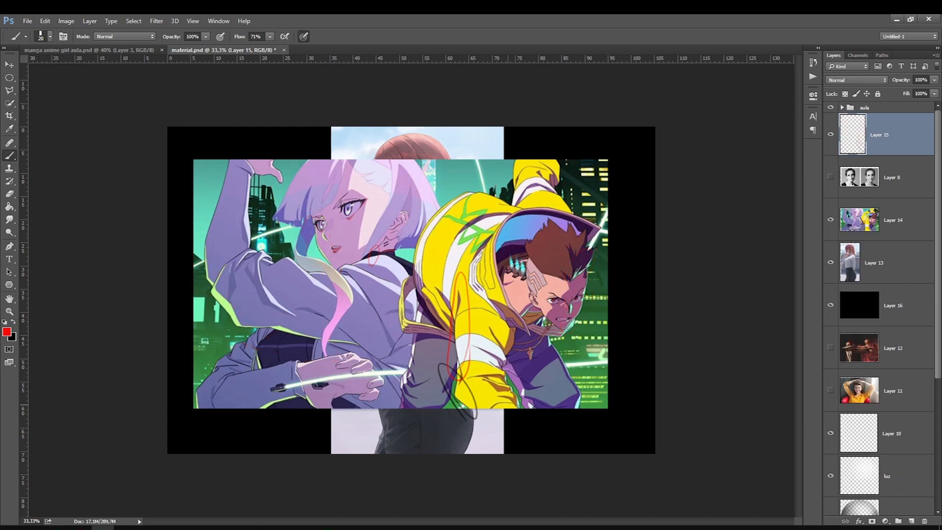
Step: On a new layer, mark both faces in red, circle the green-lit arm edges, and draw an arrow for the light direction
click(911, 521)
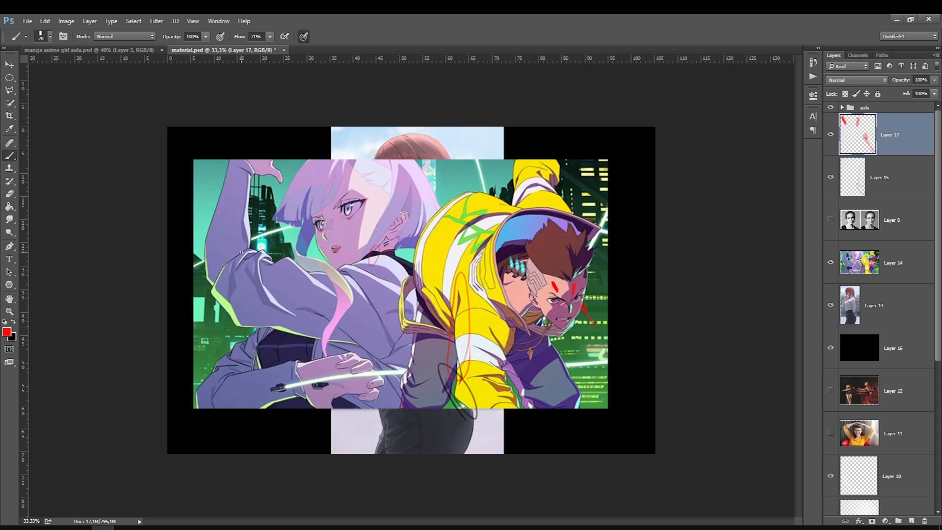
mouse_move(373, 196)
mouse_down()
mouse_move(374, 220)
mouse_move(349, 249)
mouse_up()
mouse_move(225, 295)
mouse_down()
mouse_move(226, 313)
mouse_move(220, 297)
mouse_up()
drag(210, 265, 214, 287)
drag(206, 233, 203, 259)
drag(280, 320, 312, 346)
drag(169, 377, 222, 306)
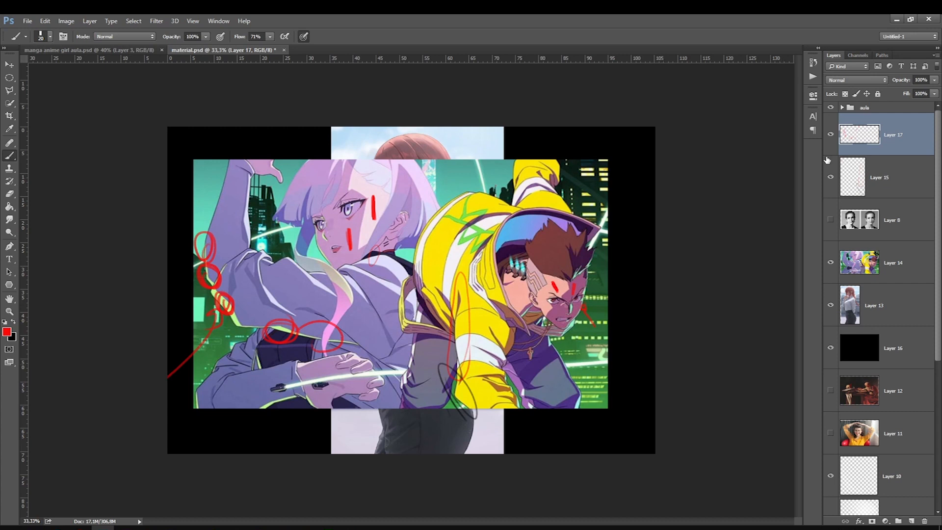
Step: Delete the markup Layers 17 and 15, and hide Layers 8, 14, 13 and 16 to reveal the shaded sphere
key(Delete)
key(Delete)
click(830, 135)
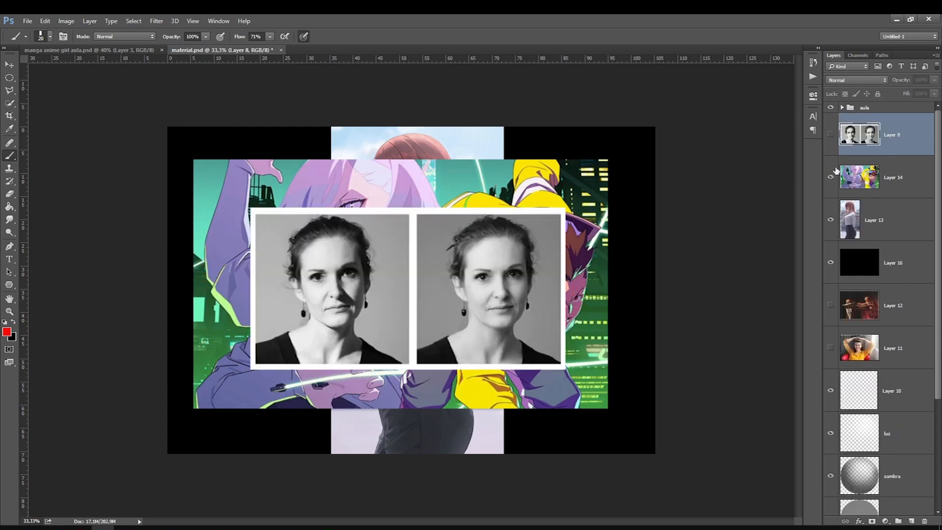
click(831, 177)
click(831, 219)
click(831, 262)
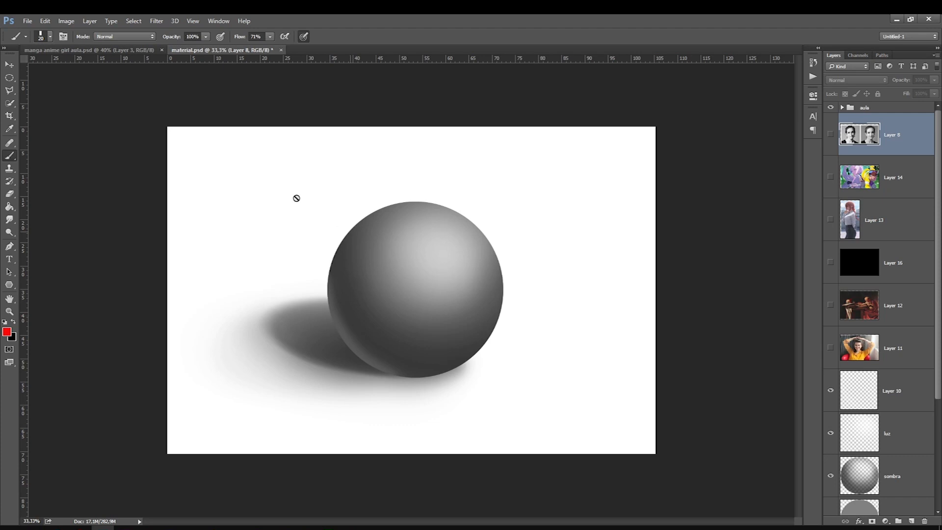
Step: Expand the aula group and show the chart of shaded spheres, cubes, cones and cylinders on Layer 2
drag(938, 294, 938, 494)
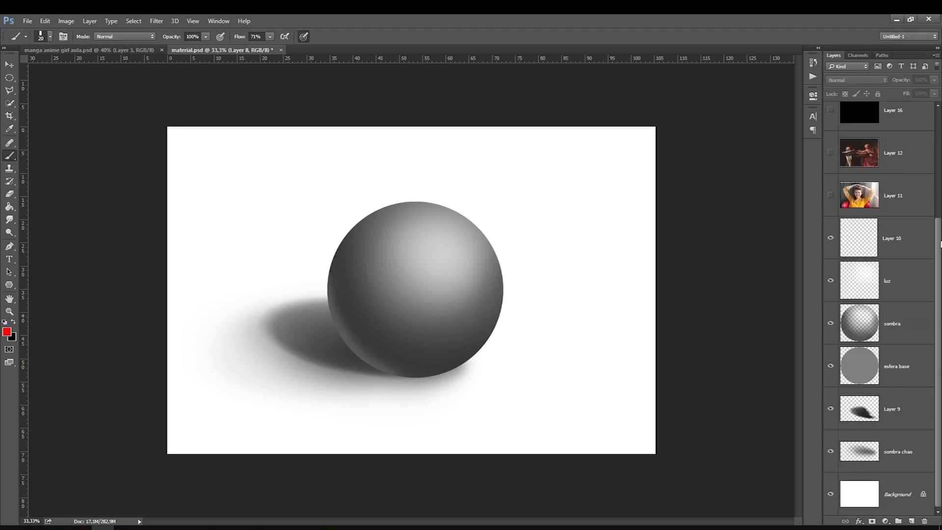
scroll(898, 177, up, 5)
click(843, 108)
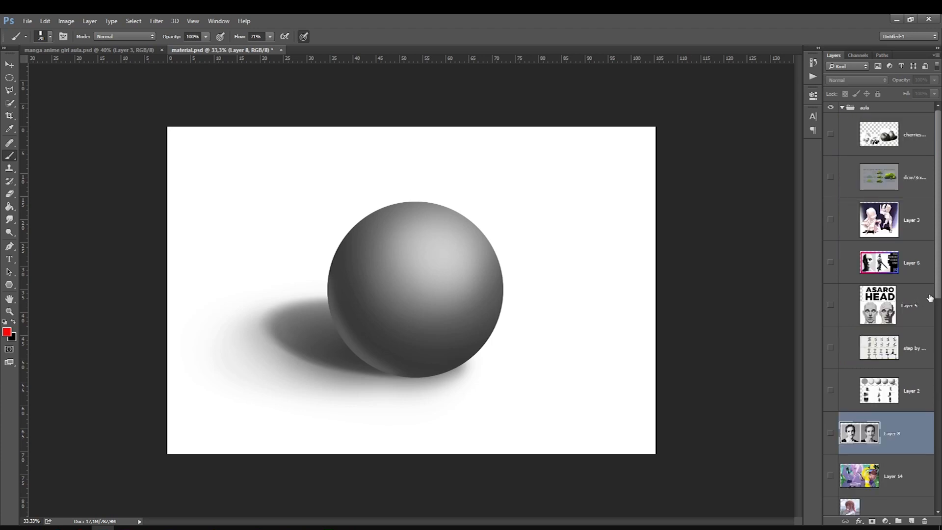
click(831, 391)
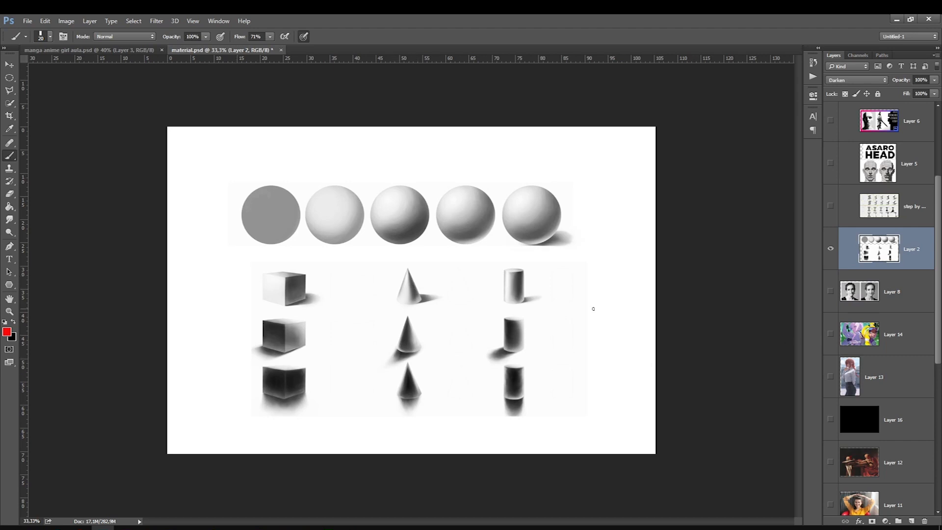
Step: Replace the shaded-solids chart with the step-by-step shading sheet, examine its bent and hourglass forms, and hide the sheet
click(831, 206)
click(830, 248)
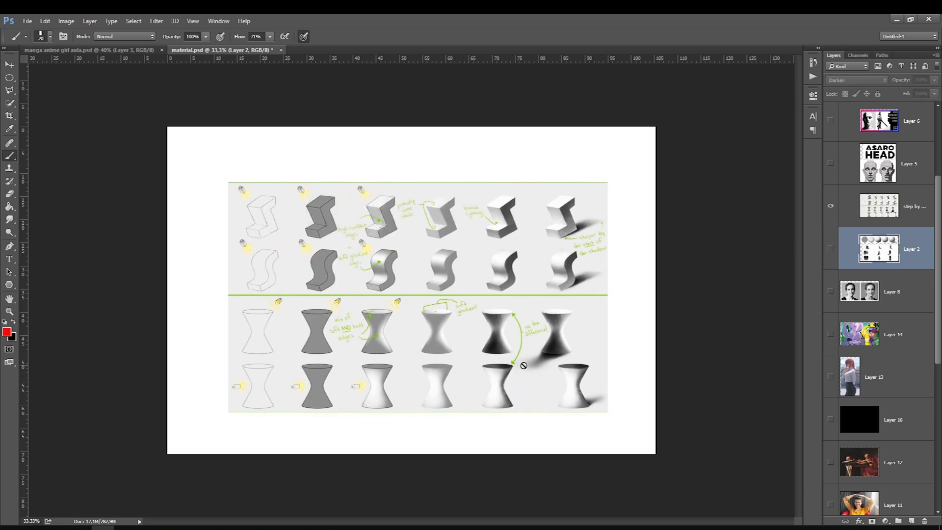
scroll(565, 293, up, 3)
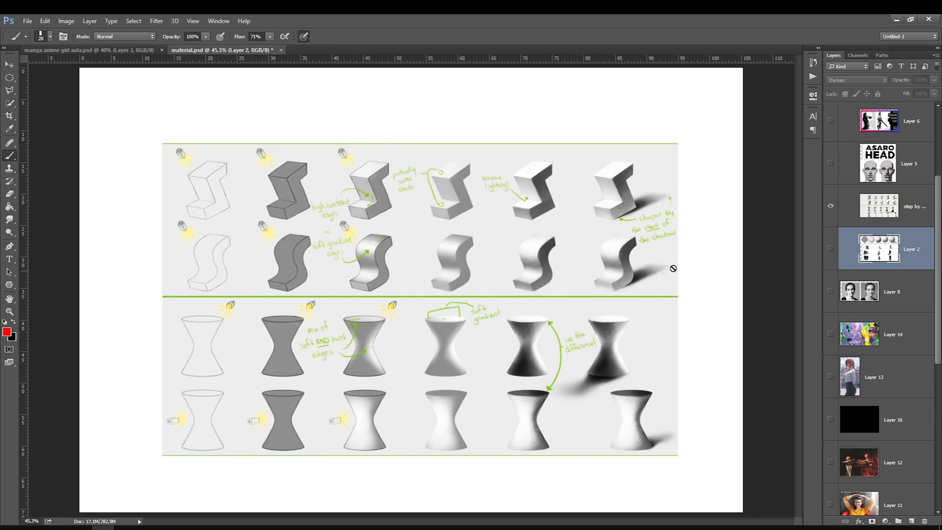
click(845, 212)
click(831, 206)
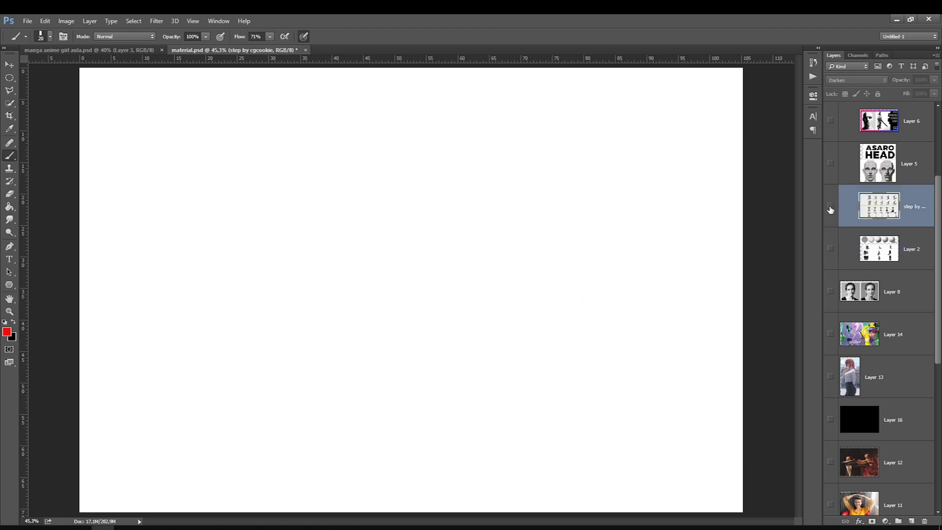
Step: Activate Layer 5, show its Asaro Head reference briefly, and hide it again
click(863, 181)
click(831, 163)
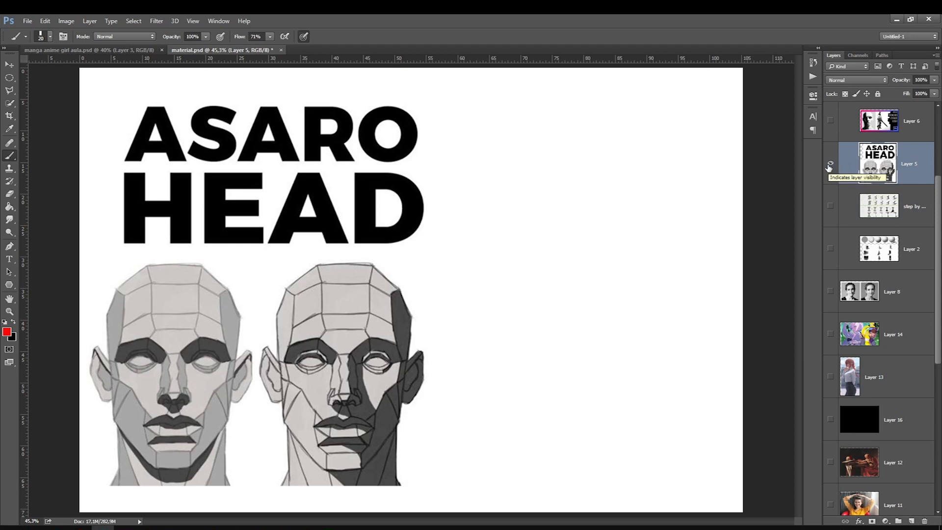
click(830, 163)
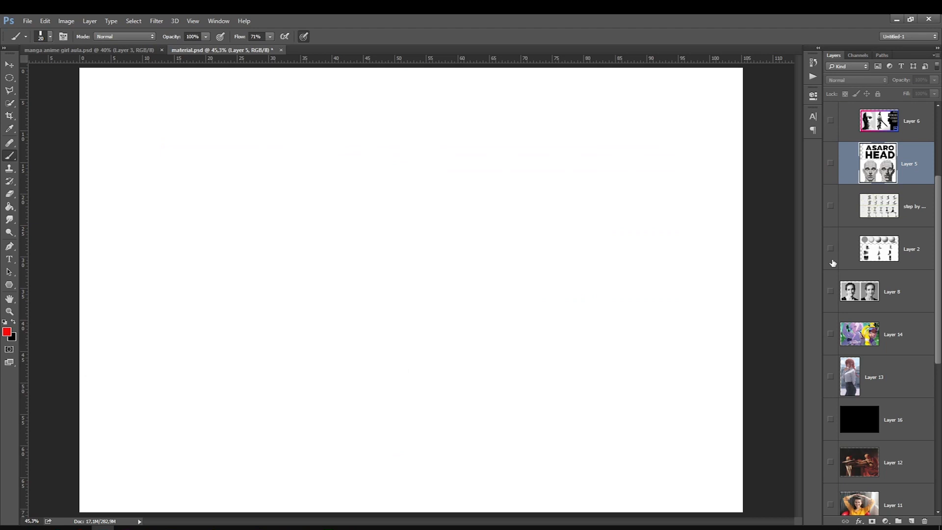
Step: Review the shaded-solids chart and the step-by-step sheet again in turn, and finish with only the Asaro Head reference shown
click(831, 248)
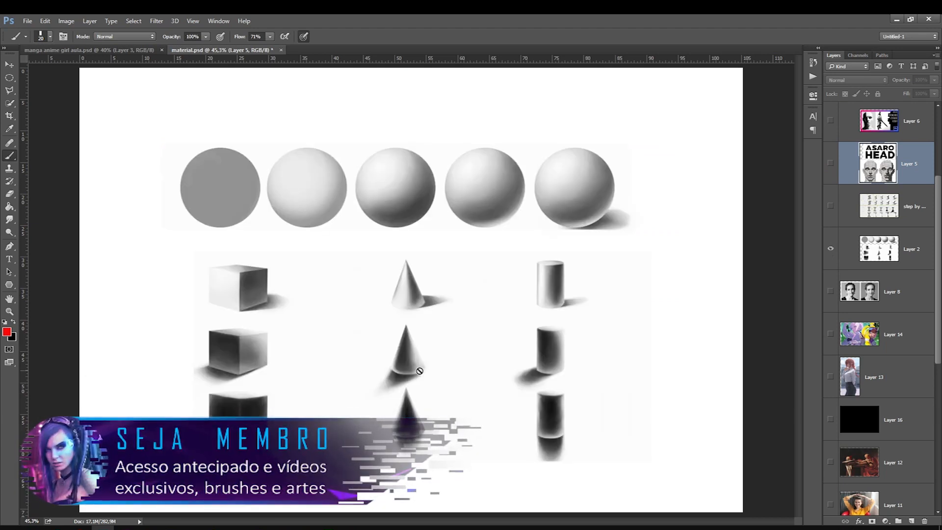
click(831, 248)
click(830, 206)
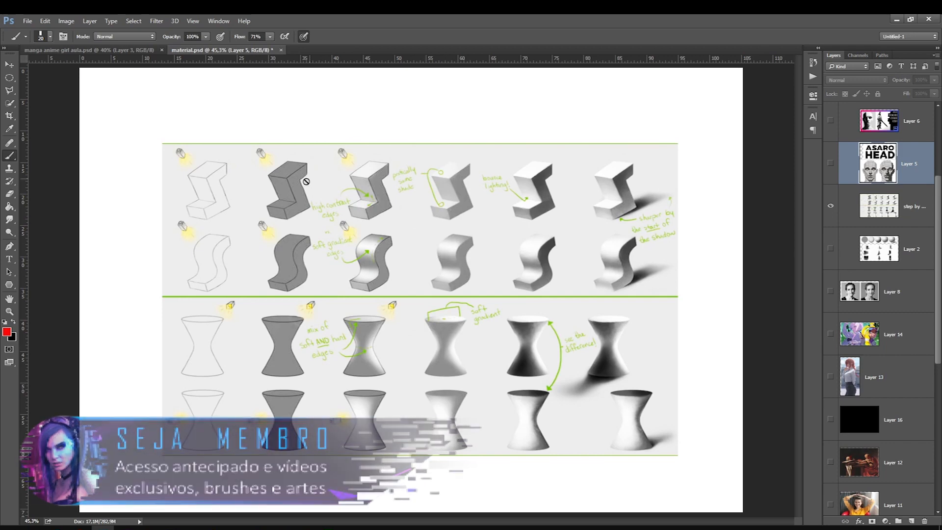
click(831, 206)
click(831, 164)
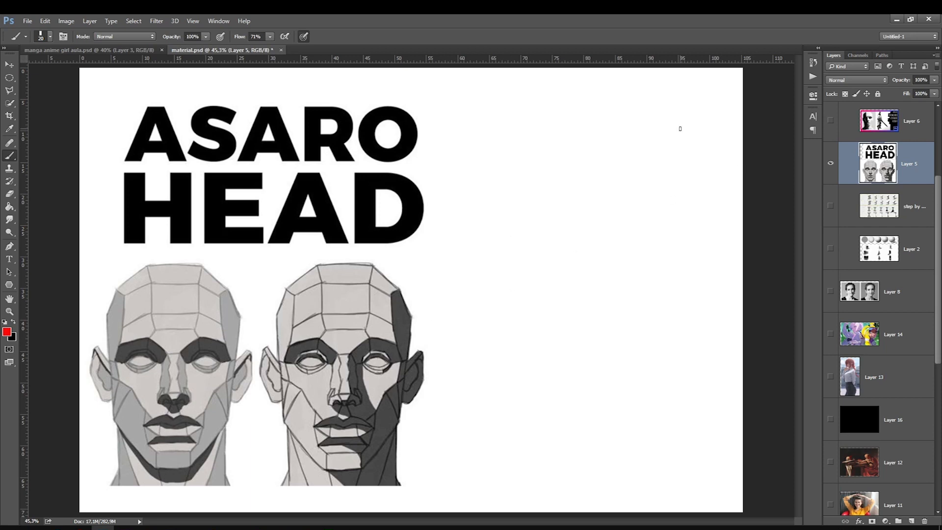
Step: Show the "Primeiro estude isso!" thumbnail and the mannequin figures beside the Asaro Head, and activate Layer 3
click(831, 120)
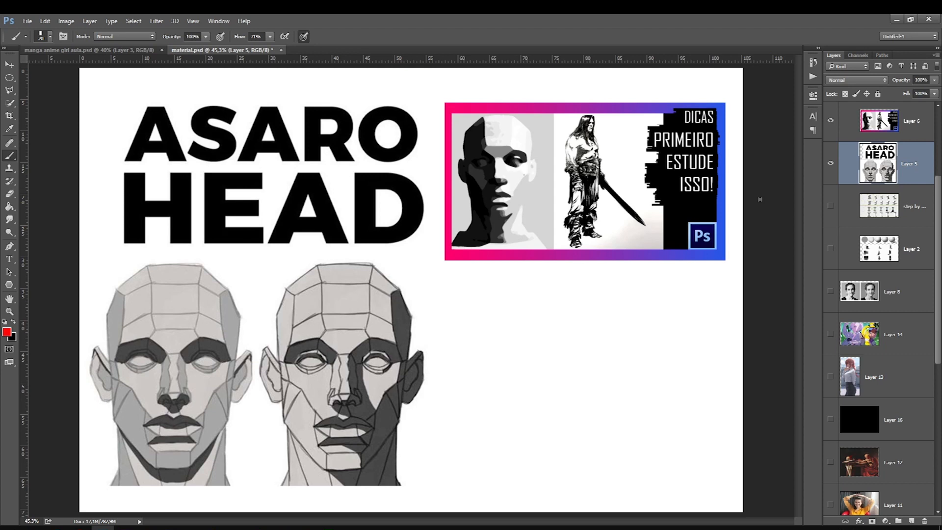
scroll(878, 309, up, 2)
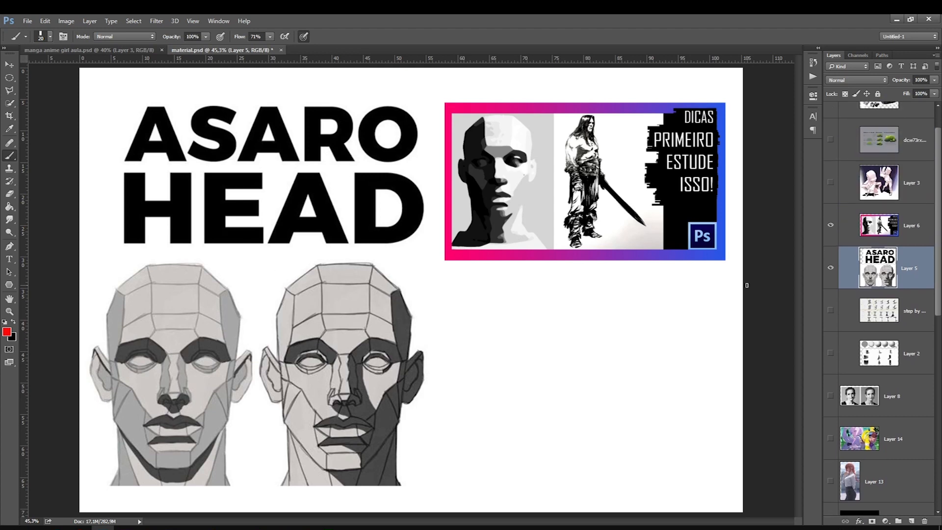
click(878, 211)
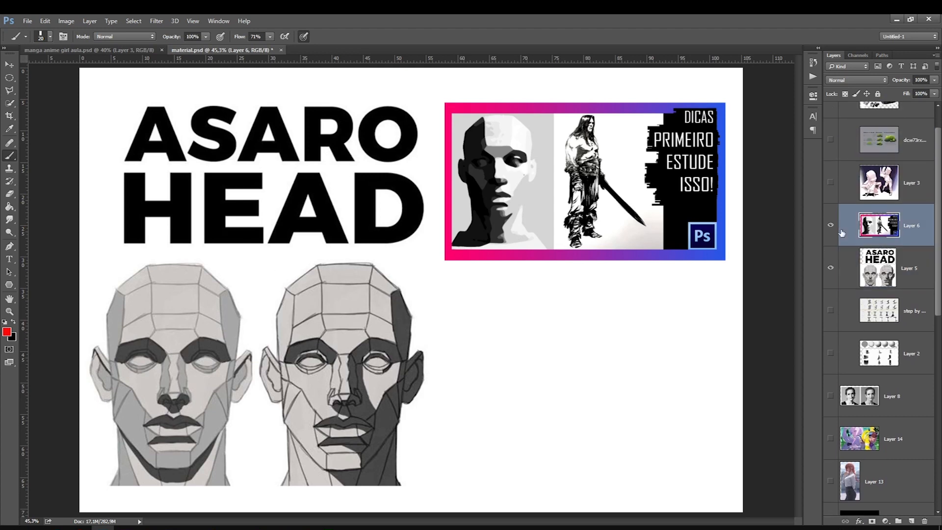
click(831, 182)
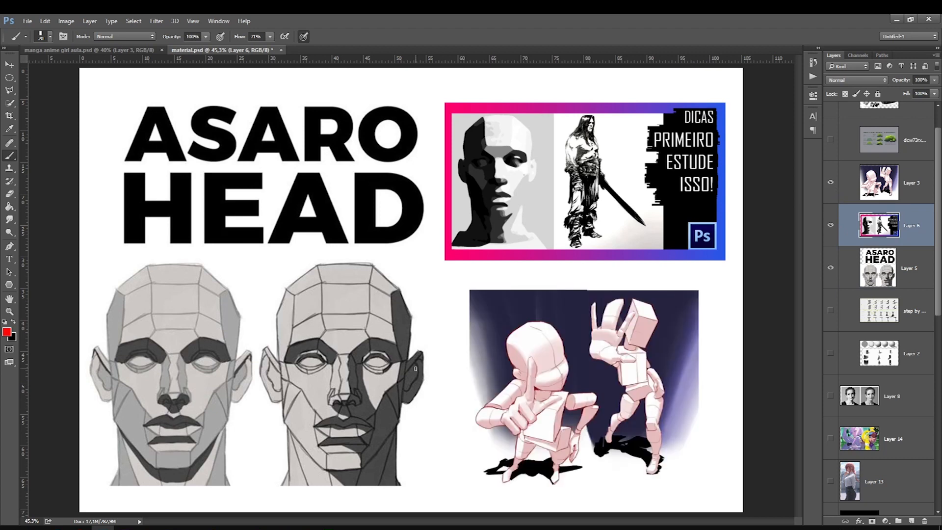
click(912, 182)
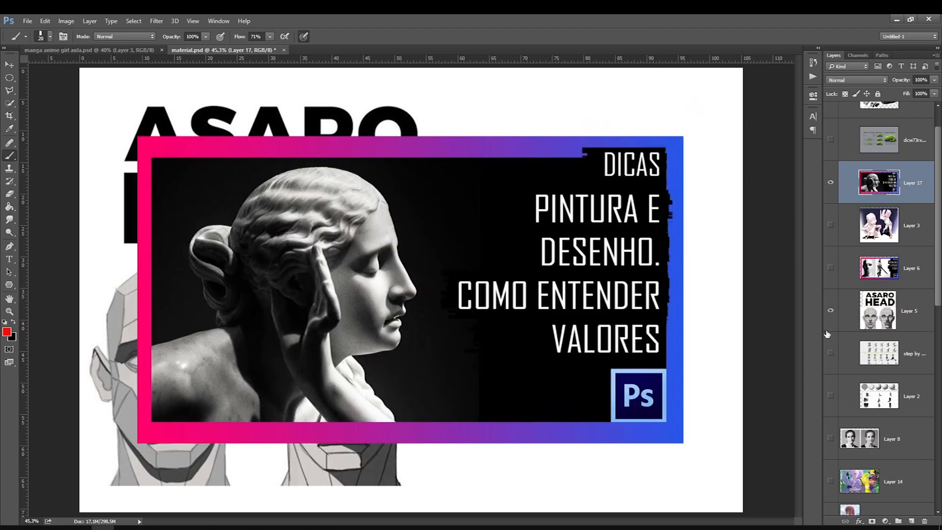
Step: Hide the Asaro Head reference and the "Pintura e desenho. Como entender valores" thumbnail
click(829, 324)
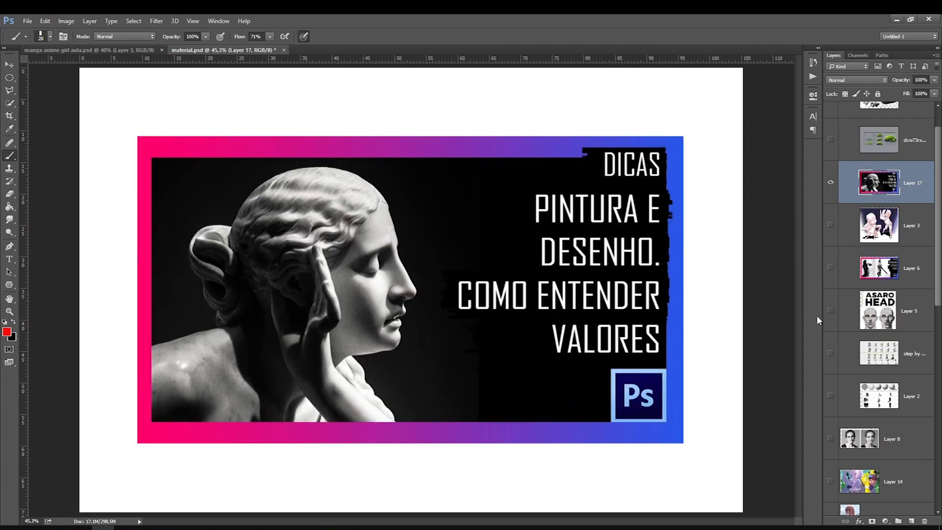
click(830, 183)
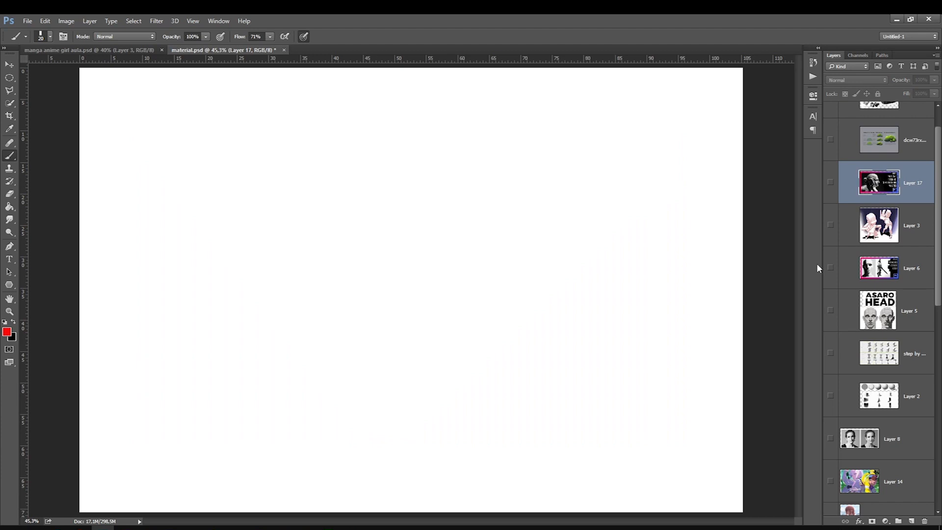
drag(938, 196, 937, 150)
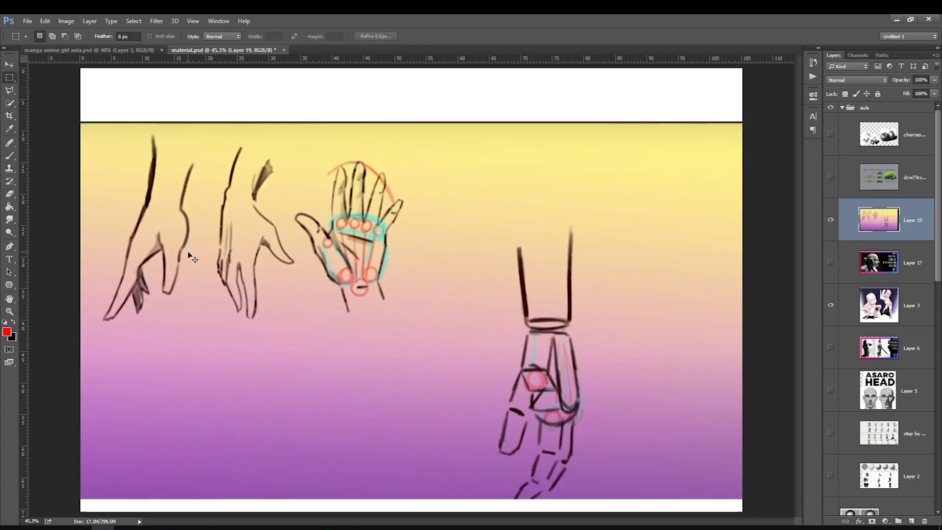
Step: On a new layer above the hand studies, trace the second hand's forearm and a wrist ellipse with the red brush
key(ctrl+minus)
click(9, 154)
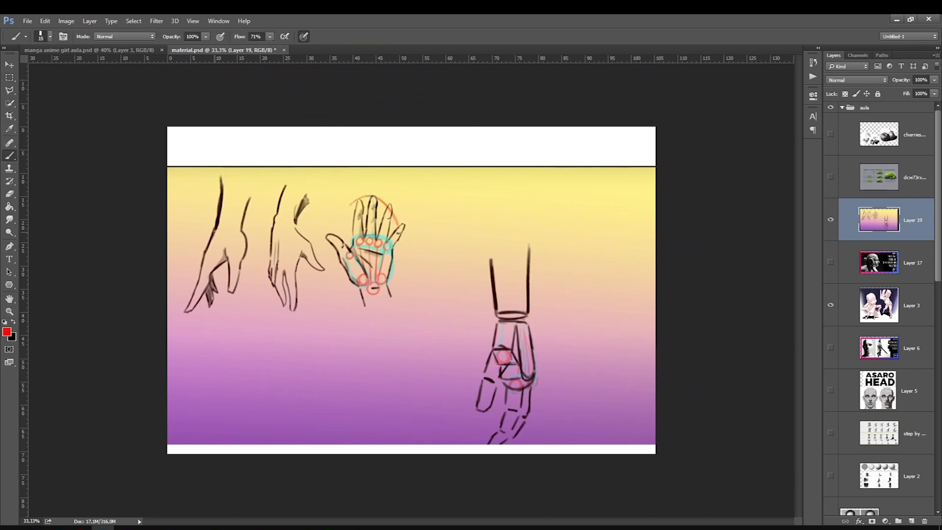
click(911, 521)
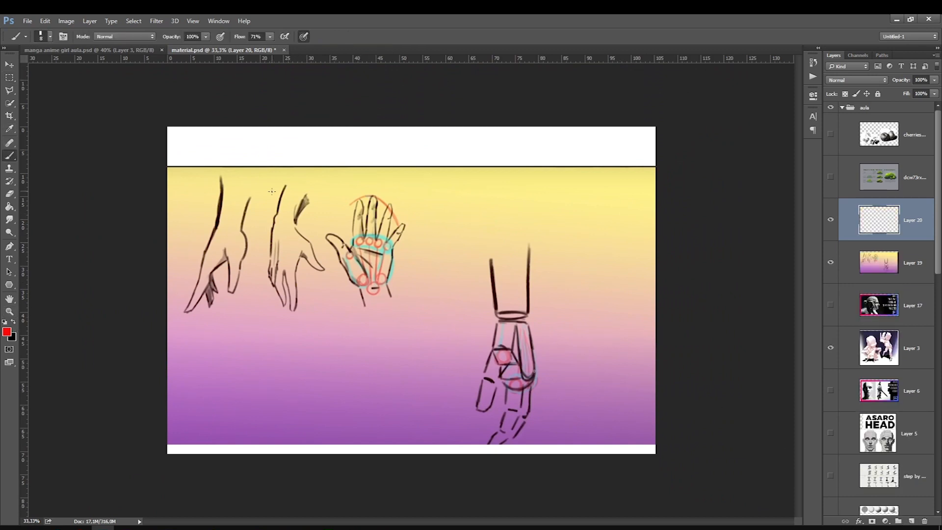
mouse_move(308, 196)
mouse_down()
mouse_move(296, 225)
mouse_move(280, 216)
mouse_move(284, 187)
mouse_move(294, 228)
mouse_move(279, 217)
mouse_up()
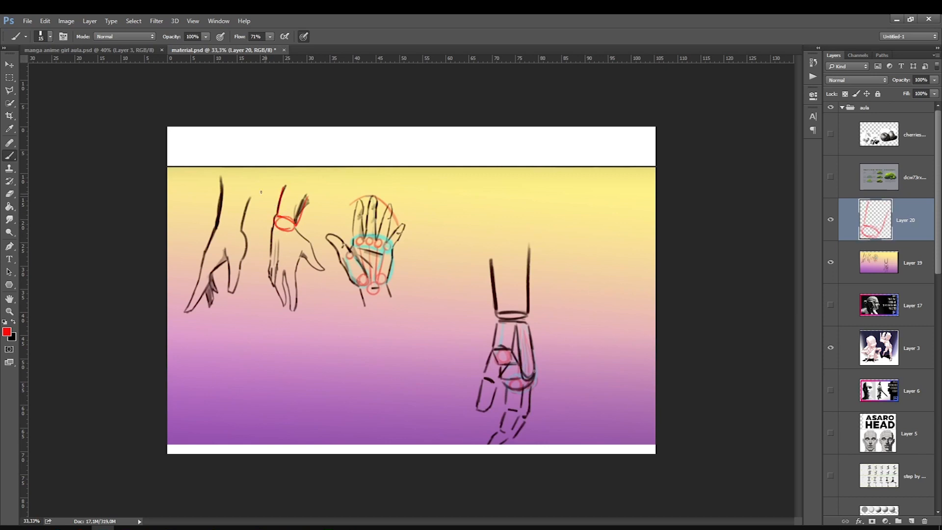
Step: Trace the second hand's palm, thumb and fingers in red, with small circles at the joints
drag(291, 231, 300, 258)
drag(309, 245, 270, 267)
mouse_move(273, 227)
mouse_down()
mouse_move(270, 255)
mouse_move(281, 263)
mouse_move(311, 256)
mouse_move(292, 277)
mouse_move(294, 311)
mouse_up()
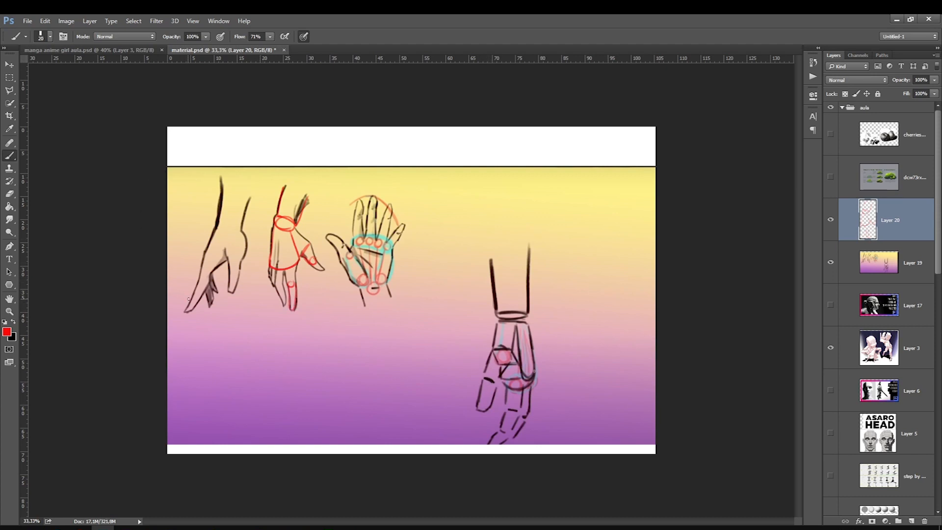
drag(280, 282, 287, 306)
Step: Thicken the red wrist ellipse and both forearm lines of the second hand on Layer 20
mouse_move(293, 219)
mouse_down()
mouse_move(277, 219)
mouse_move(294, 221)
mouse_up()
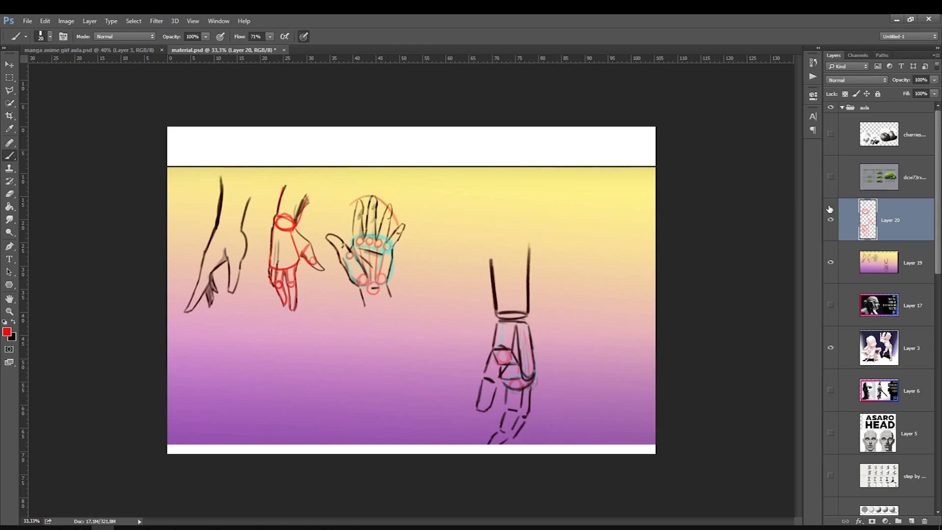
mouse_move(309, 188)
mouse_down()
mouse_move(281, 194)
mouse_move(286, 182)
mouse_move(276, 215)
mouse_up()
drag(286, 183, 279, 212)
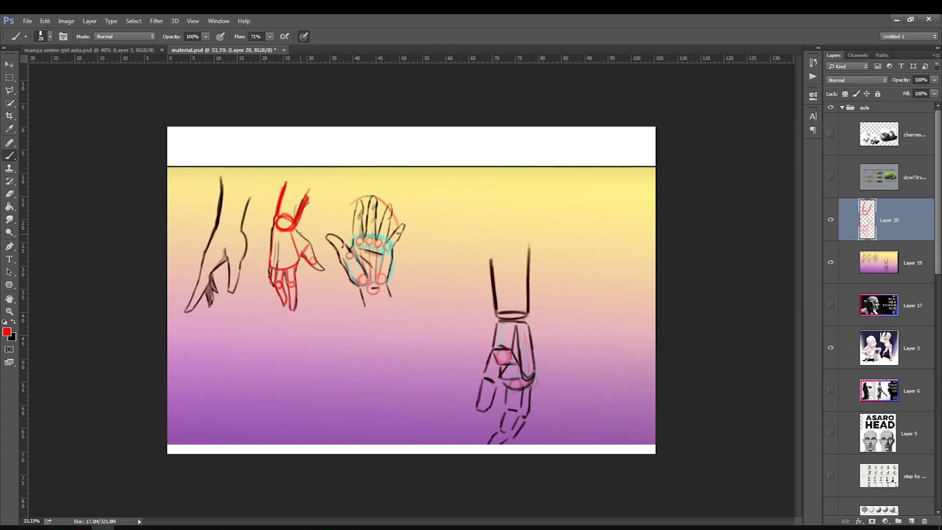
Step: Delete Layer 20 and the hand studies on Layer 19, and replace the Layer 3 reference with the Grassy Rock Tutorial
key(Delete)
key(Delete)
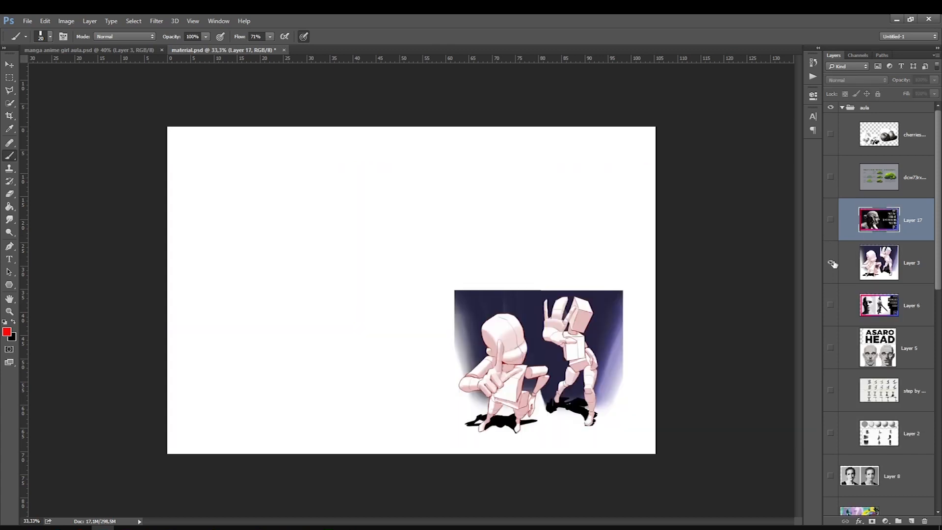
click(831, 262)
click(830, 177)
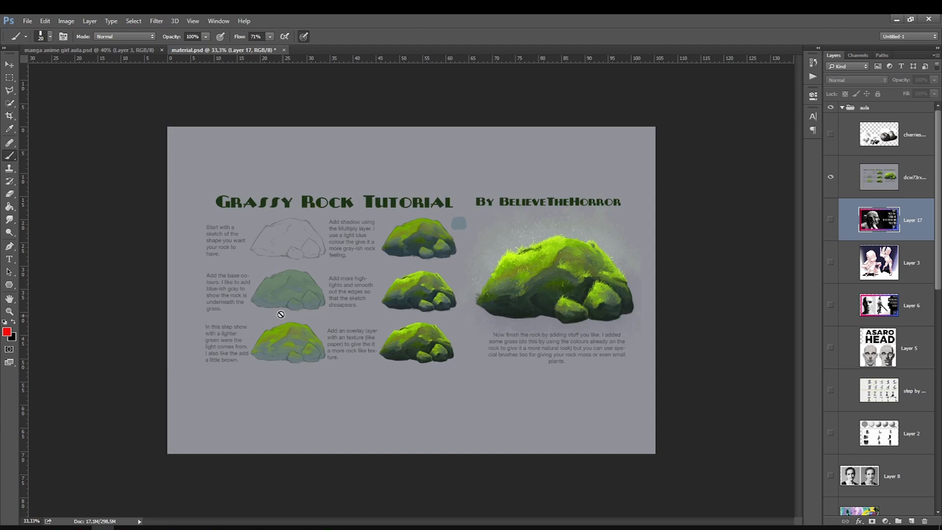
Step: Switch to the cherries, apple and pear drawing, mark the left cherries in red, and undo the circle around the dark cherries
key(alt+bracketright)
drag(212, 213, 623, 216)
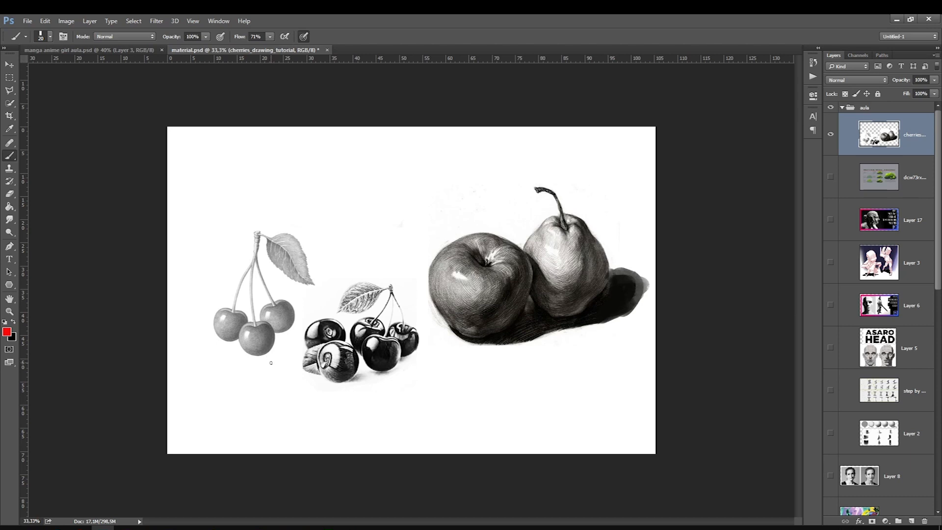
drag(287, 300, 278, 347)
mouse_move(420, 384)
mouse_down()
mouse_move(401, 295)
mouse_move(282, 337)
mouse_move(371, 413)
mouse_move(408, 347)
mouse_up()
key(super+space)
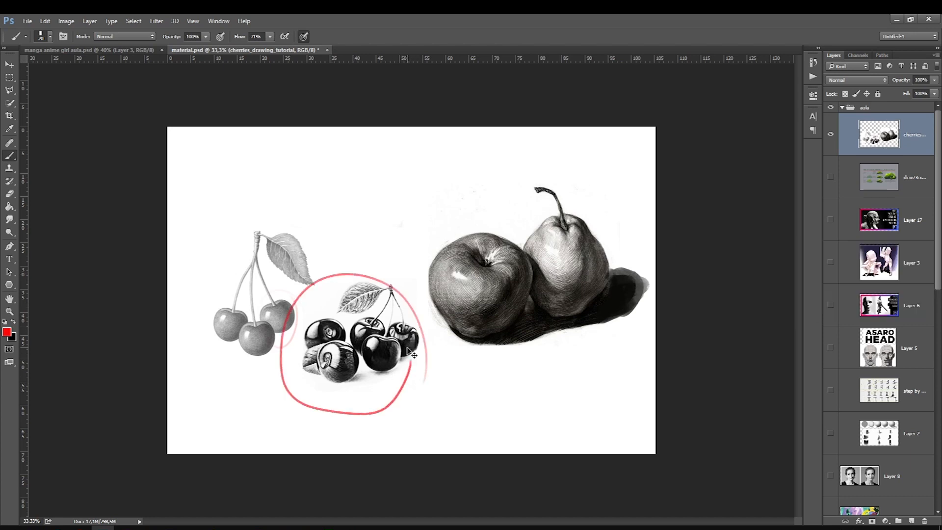
key(ctrl+z)
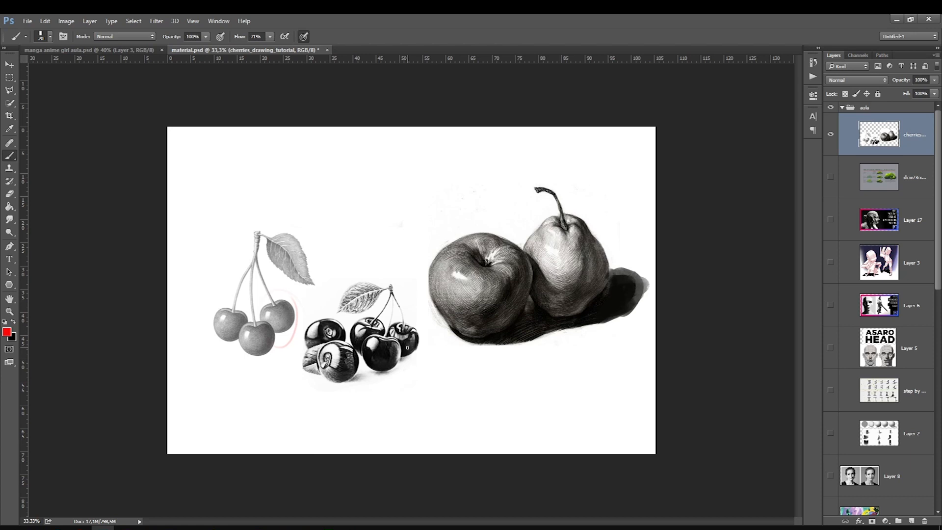
Step: Browse the reference layers by toggling Layer 3 and the cherries drawing on and off
click(893, 313)
click(901, 228)
click(919, 165)
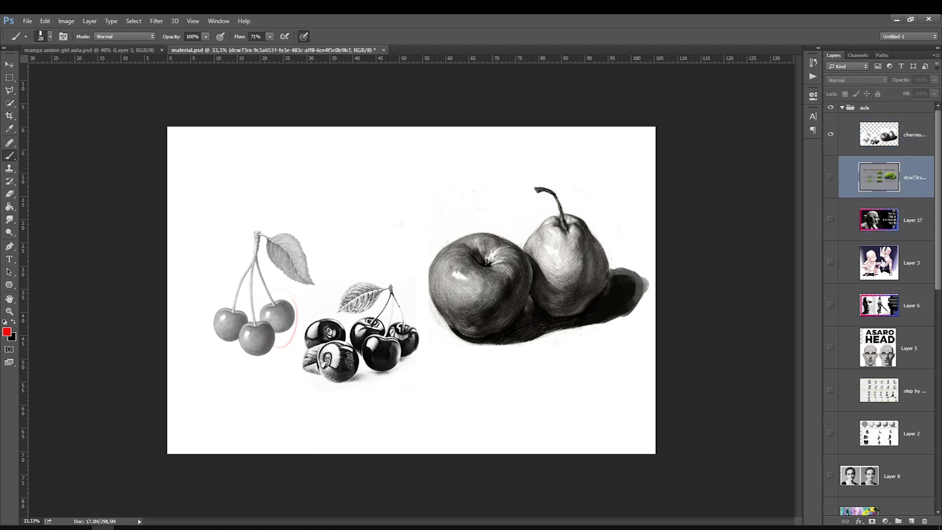
click(842, 266)
click(831, 265)
click(831, 265)
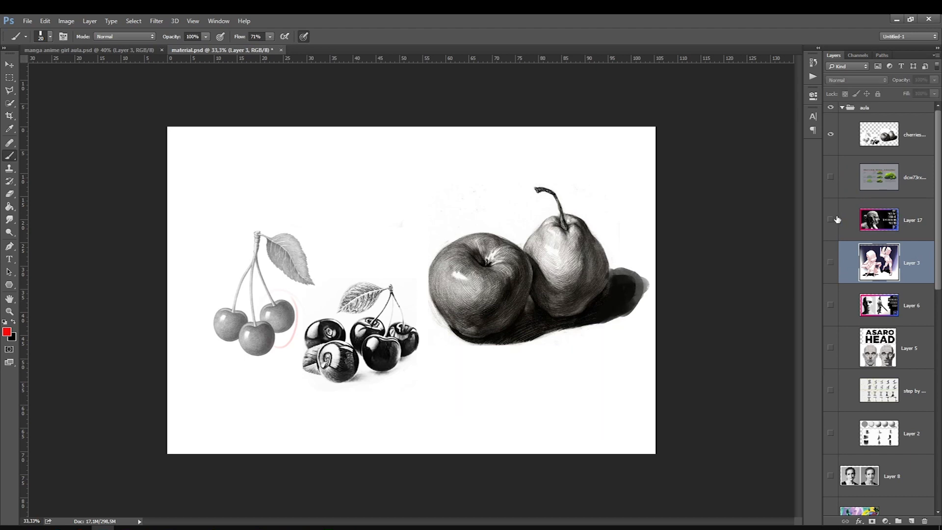
click(830, 134)
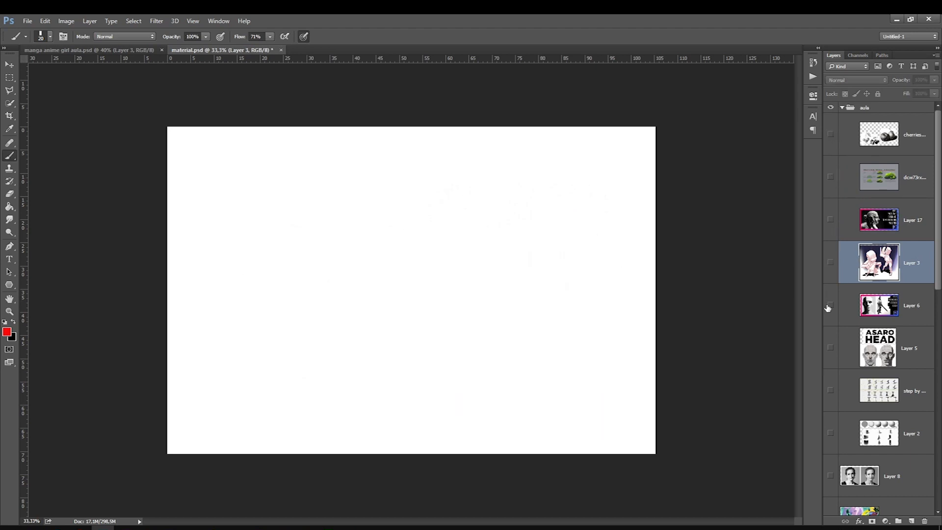
click(842, 344)
click(831, 134)
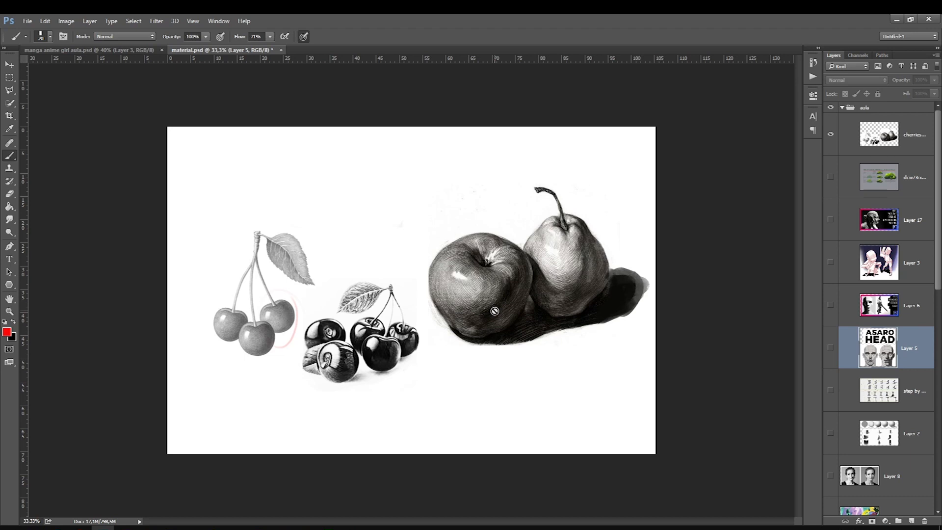
click(833, 143)
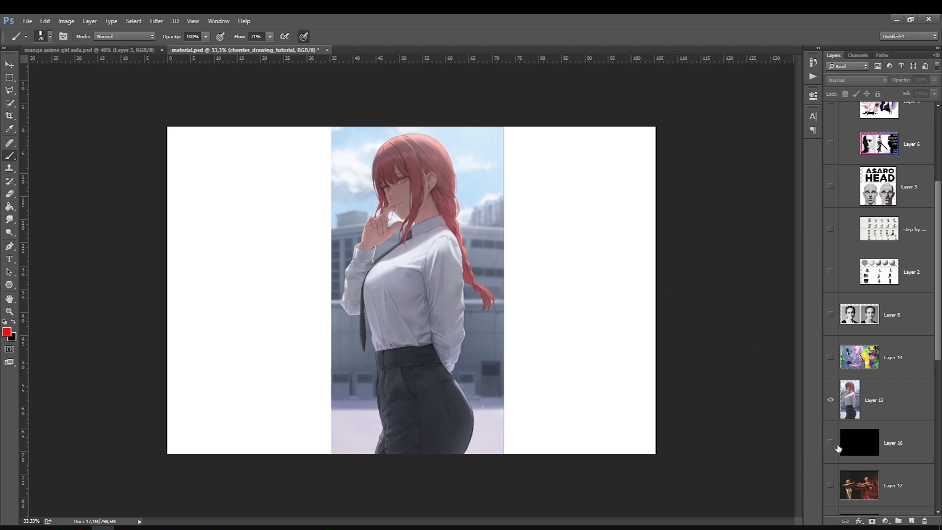
Step: Show the black Layer 16 as a backdrop and alternate between the illustrations on Layer 13 and Layer 14
click(831, 443)
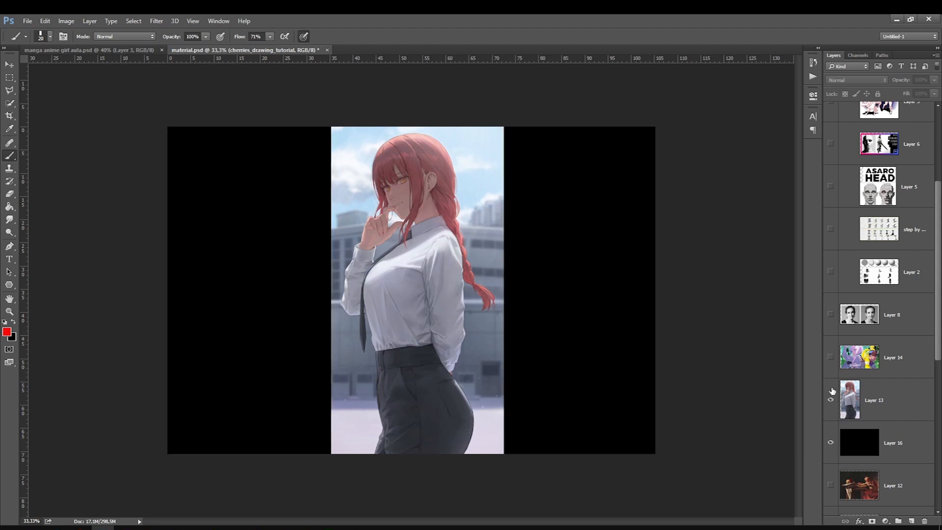
click(831, 400)
click(831, 357)
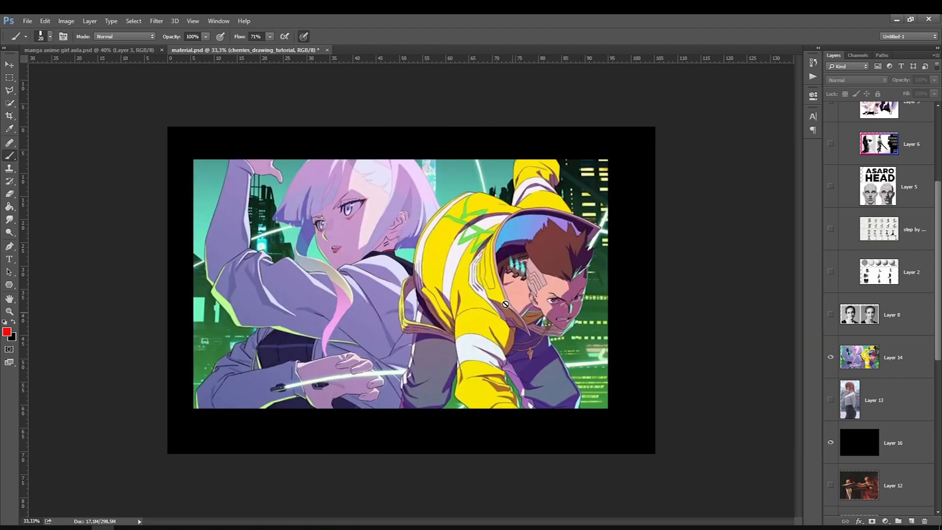
click(830, 357)
click(831, 400)
click(866, 399)
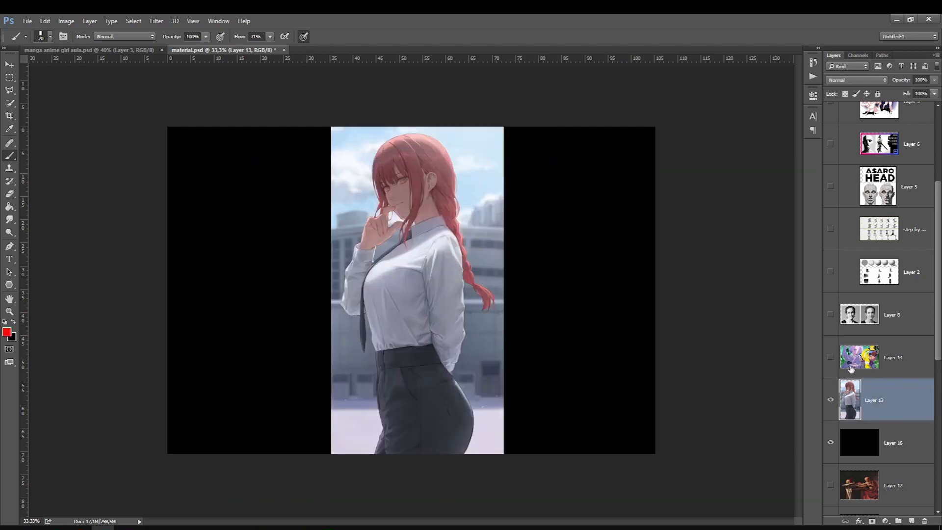
click(831, 400)
click(830, 357)
click(830, 400)
click(830, 400)
click(893, 357)
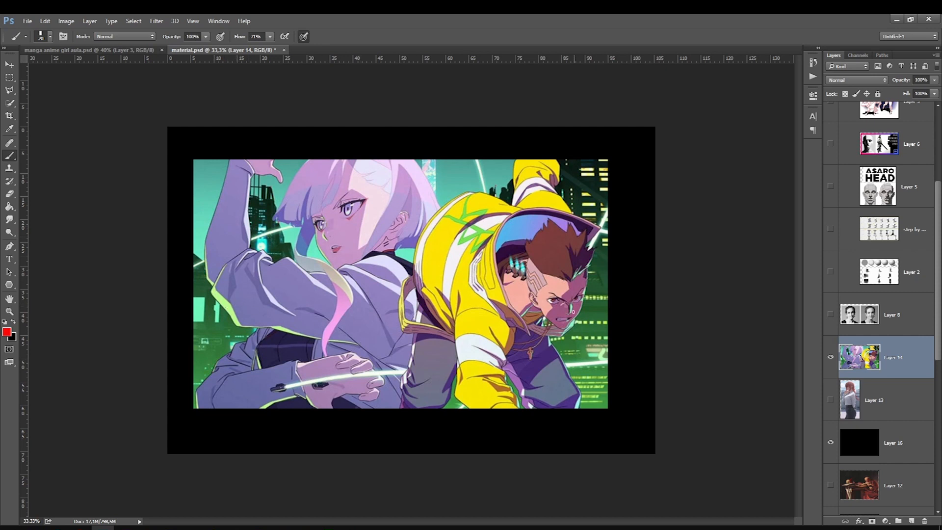
Step: Compare the cherries, apple and pear drawing with the anime illustration on Layer 14 by alternating their visibility
click(831, 357)
scroll(832, 197, up, 4)
click(831, 133)
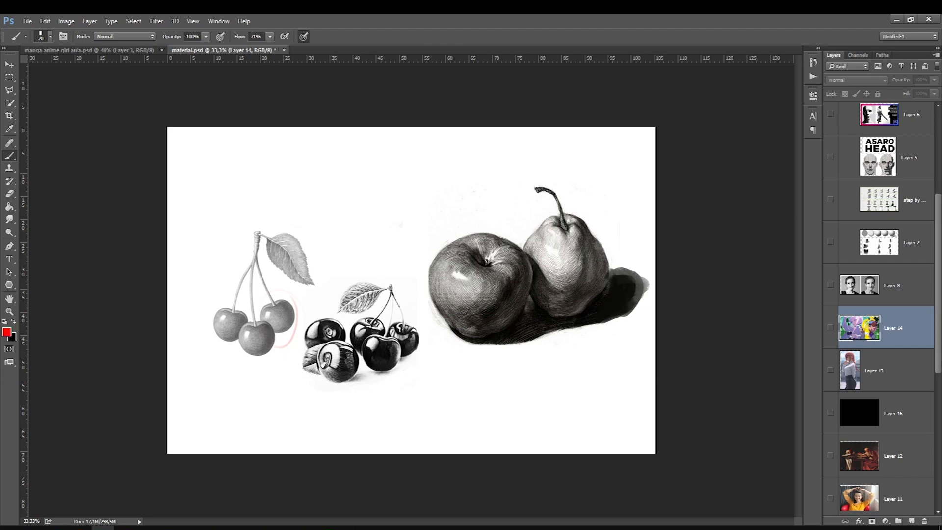
scroll(859, 393, up, 5)
click(831, 487)
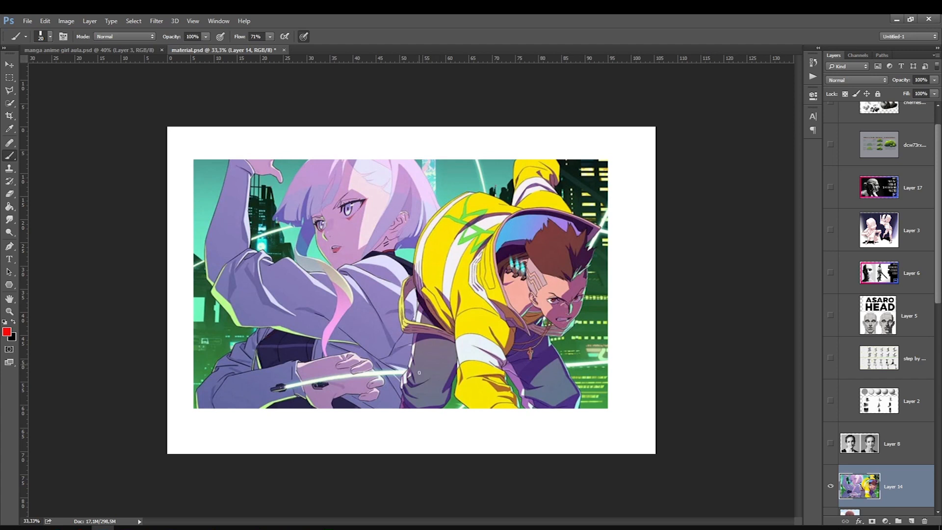
scroll(834, 139, up, 1)
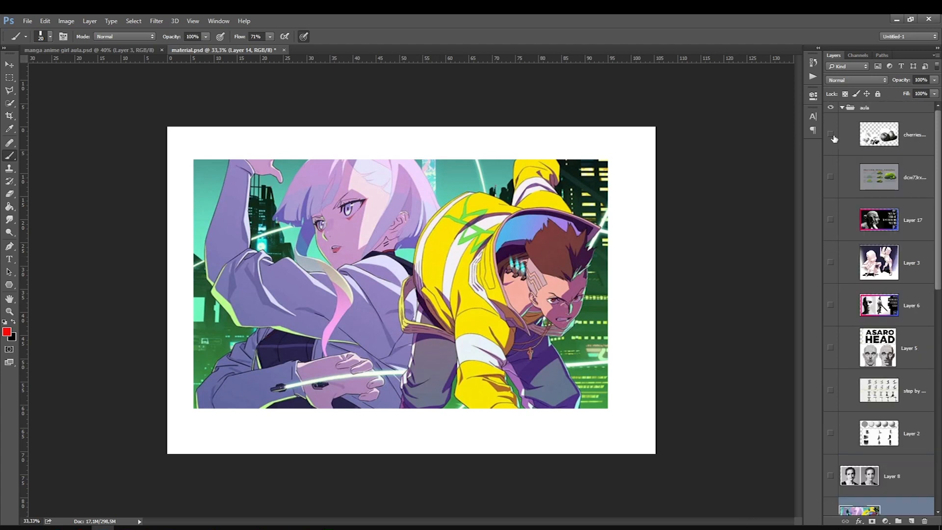
mouse_move(937, 243)
mouse_down()
mouse_move(938, 267)
mouse_move(937, 258)
mouse_up()
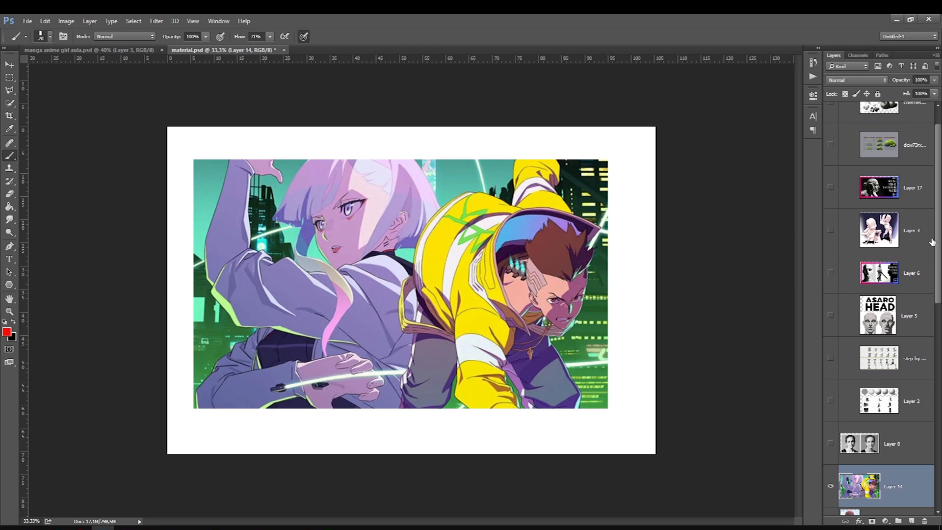
click(830, 487)
scroll(834, 295, up, 1)
click(831, 134)
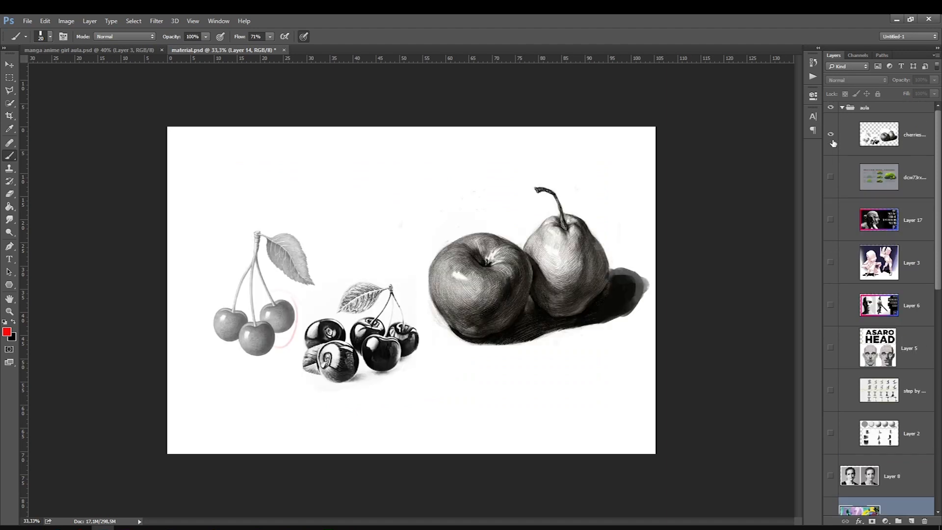
click(832, 141)
click(837, 503)
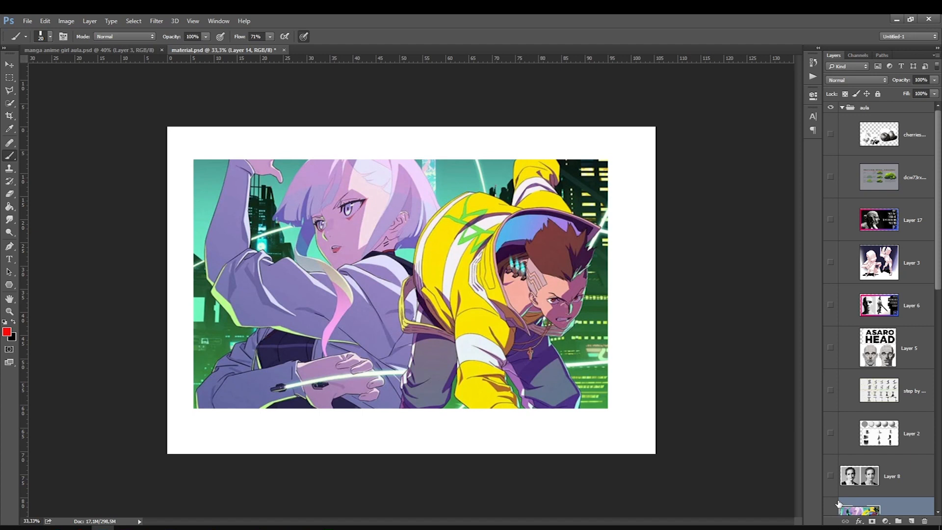
Step: Switch to manga anime girl aula.psd, hide the hair and dress colour layers, and toggle the line art and skin layers
click(129, 50)
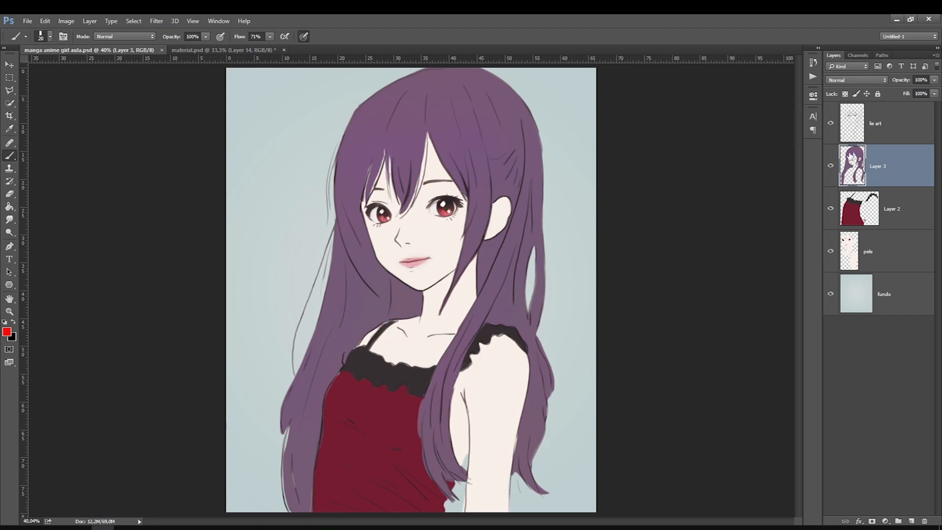
drag(831, 165, 831, 251)
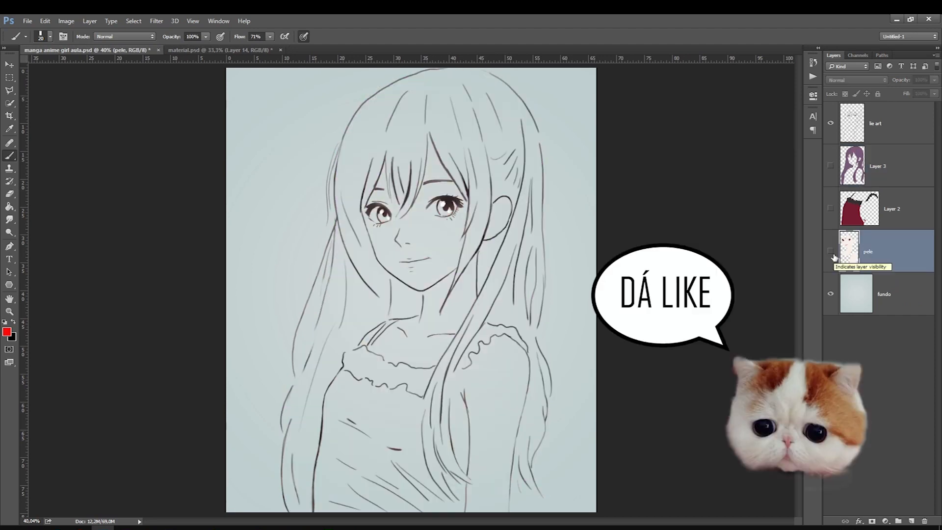
click(831, 124)
click(831, 123)
click(831, 123)
click(831, 251)
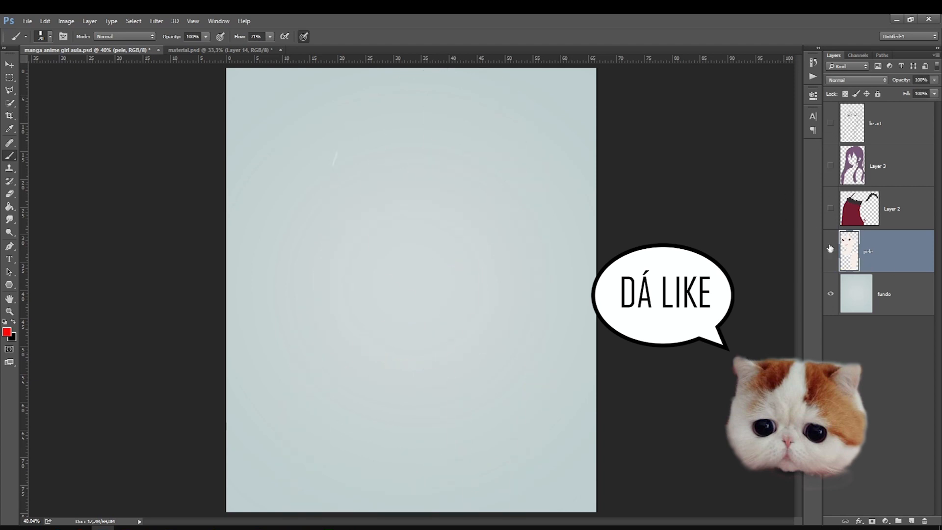
click(831, 123)
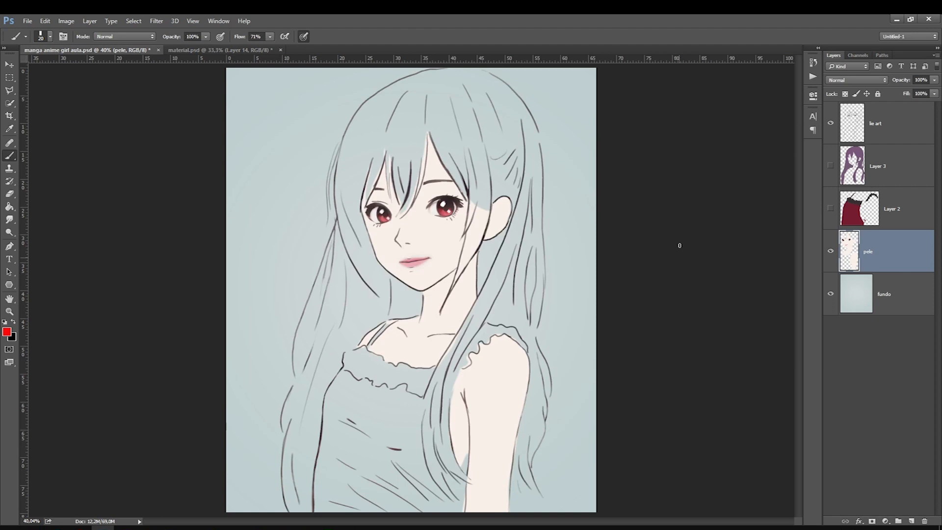
Step: Show the dress, skin and hair colour layers, and hide all three again so only the line art remains over the background
click(830, 209)
click(830, 252)
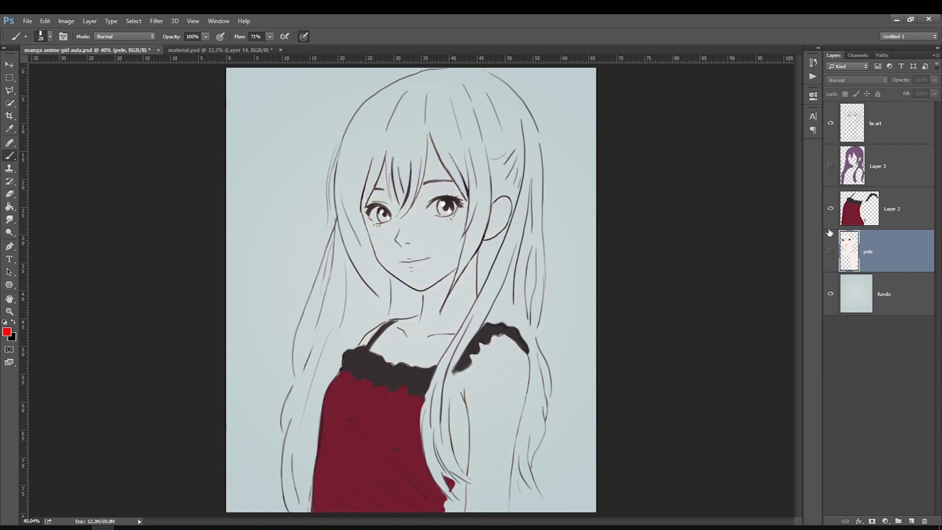
click(830, 251)
click(831, 166)
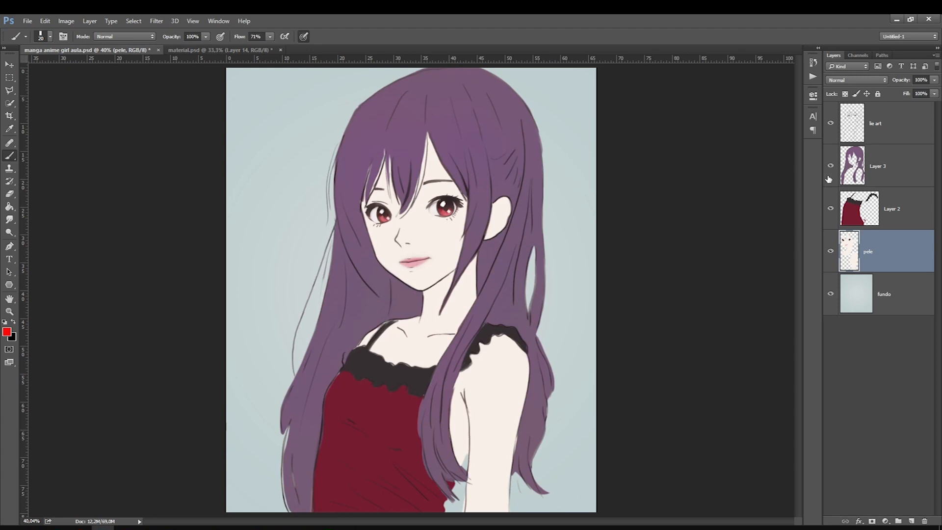
click(830, 166)
click(830, 209)
click(830, 251)
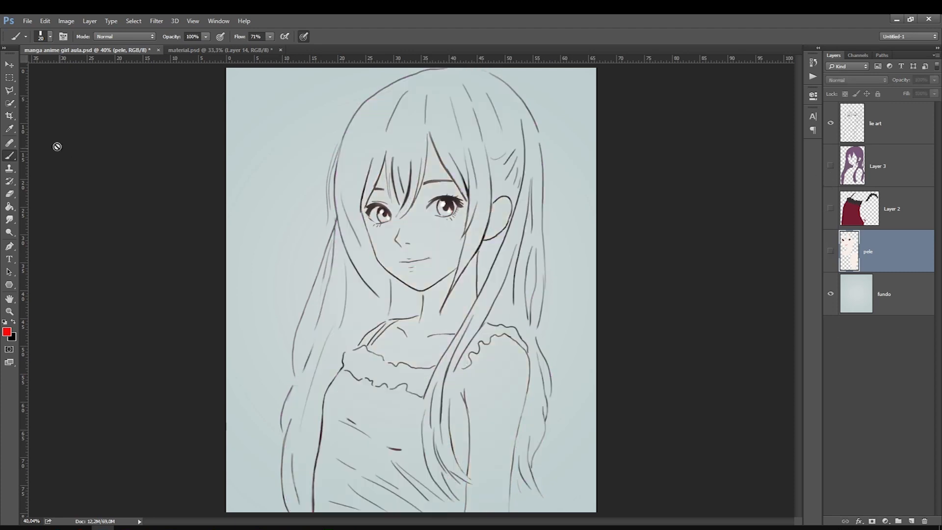
Step: Outline the girl's bare arm below the ruffled strap as a freehand Lasso selection
click(10, 93)
click(39, 90)
mouse_move(454, 379)
mouse_down()
mouse_move(448, 429)
mouse_move(471, 514)
mouse_move(509, 514)
mouse_move(515, 447)
mouse_up()
mouse_move(527, 402)
mouse_down()
mouse_move(533, 366)
mouse_move(513, 340)
mouse_move(496, 338)
mouse_move(456, 373)
mouse_up()
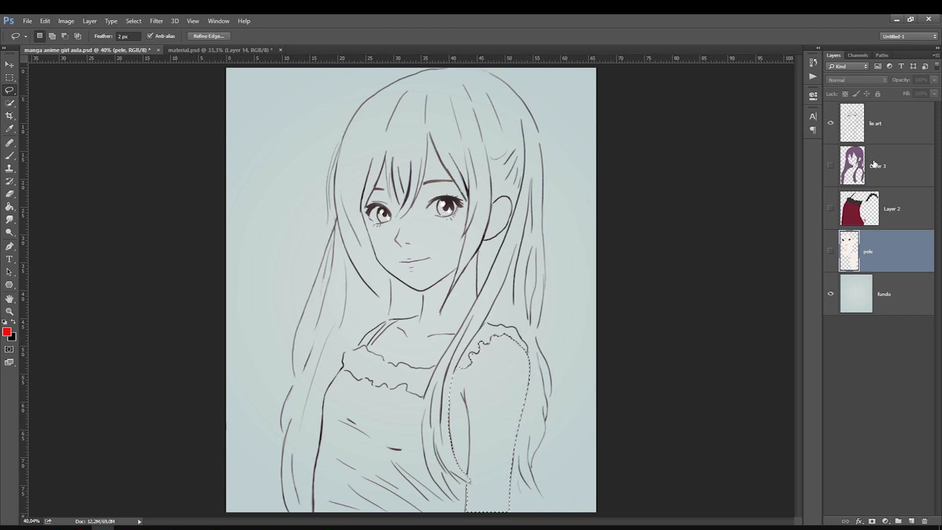
Step: Group and hide the hair, dress and skin layers, and add two new layers above the fundo background
shift+click(867, 160)
key(ctrl+g)
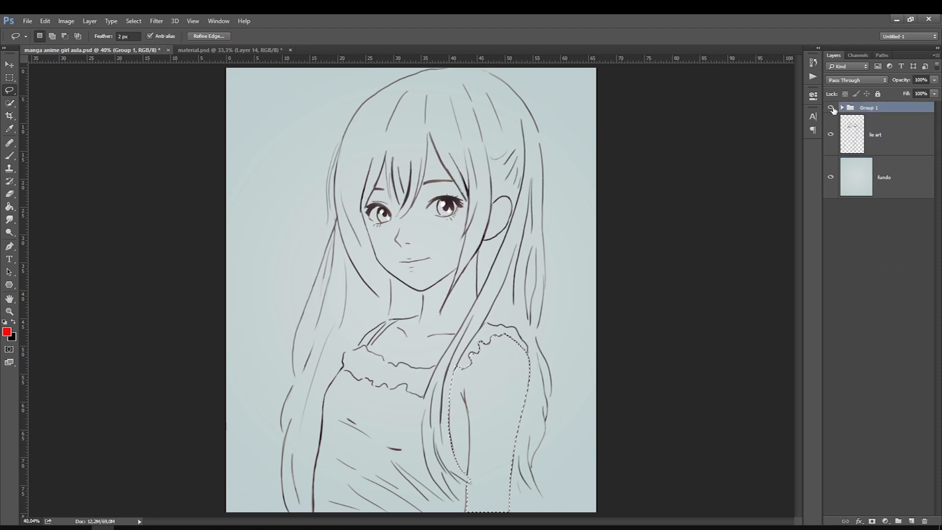
click(859, 189)
double_click(912, 522)
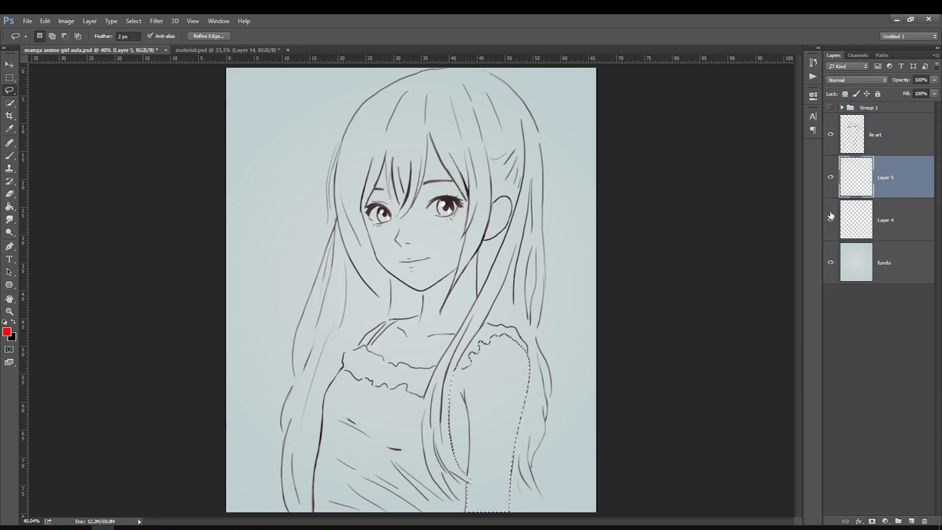
Step: Choose a light pink foreground colour and fill the selected arm with the Paint Bucket on Layer 5
key(i)
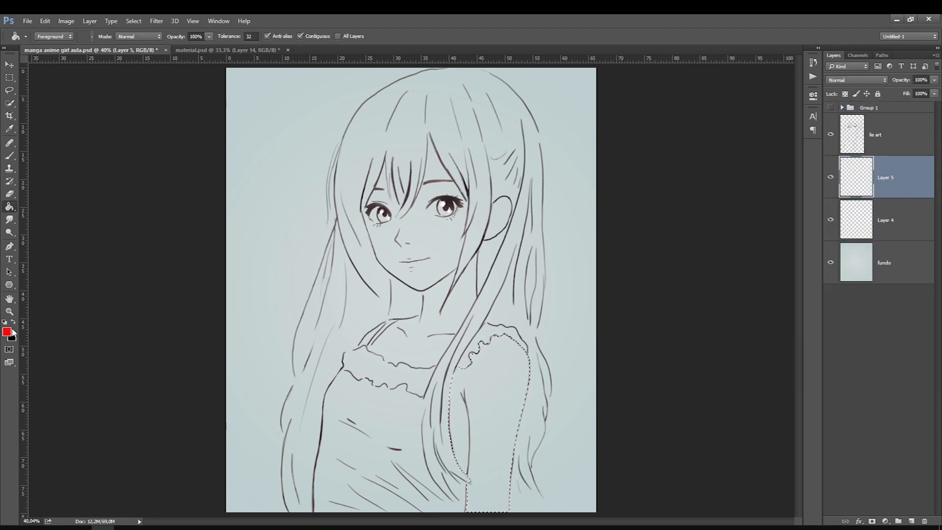
click(7, 333)
drag(794, 338, 794, 365)
drag(734, 275, 704, 262)
mouse_move(795, 293)
mouse_down()
mouse_move(791, 255)
mouse_move(792, 370)
mouse_up()
click(678, 266)
key(Return)
key(g)
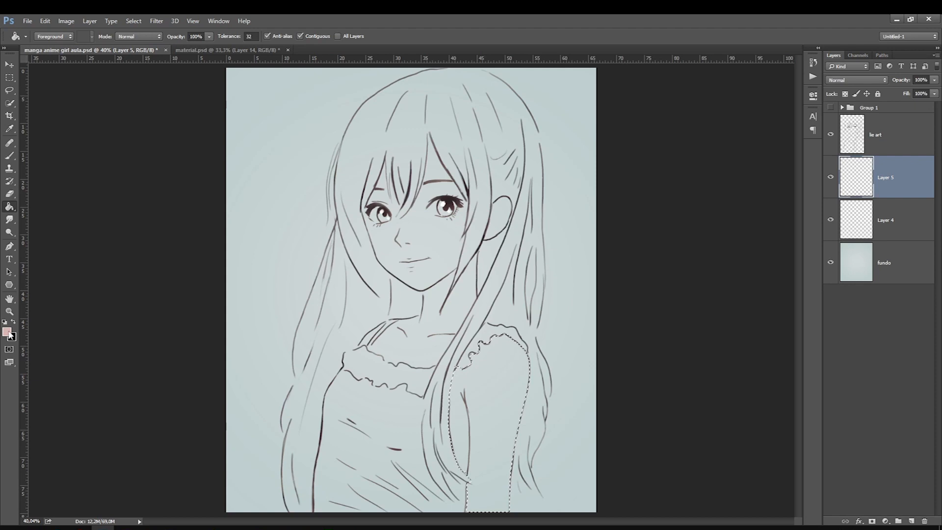
click(484, 412)
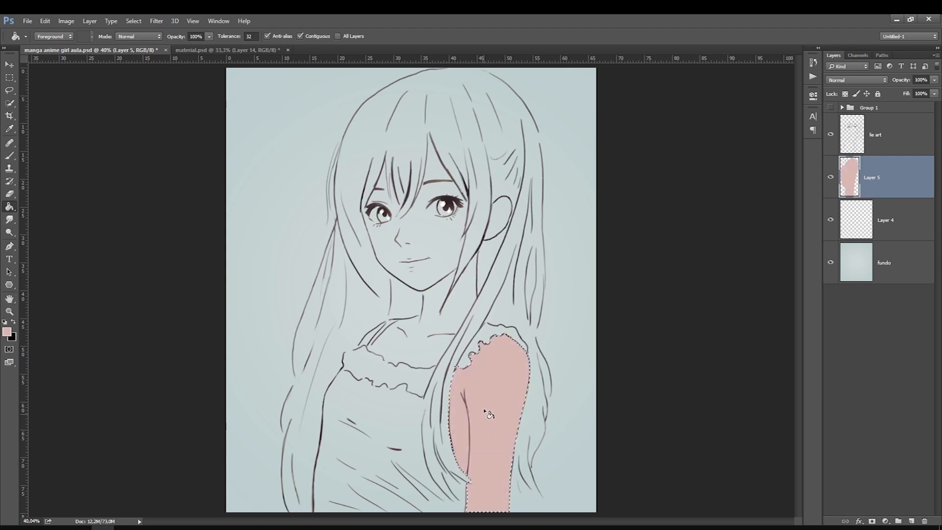
Step: Change the foreground to a lighter peach skin tone, refill the selected arm, and return to the Lasso tool
click(9, 332)
drag(795, 368, 796, 365)
key(Return)
click(498, 399)
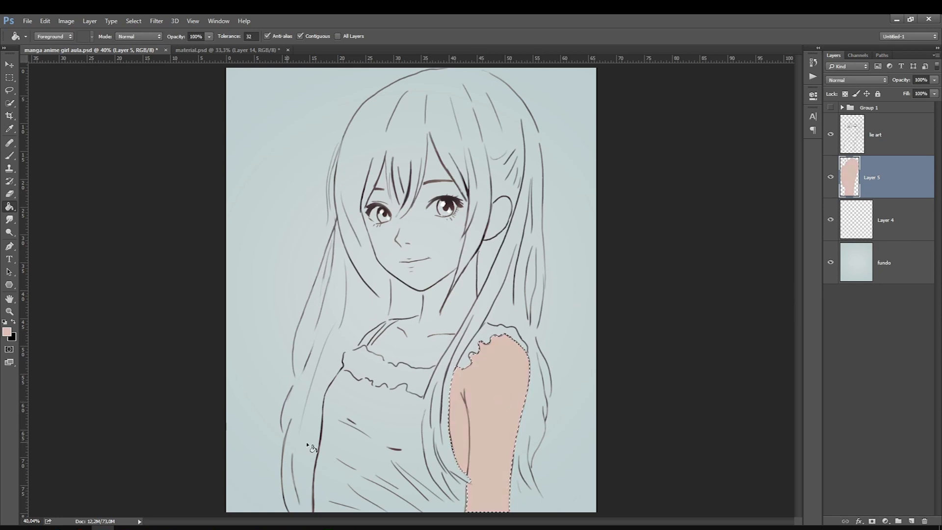
click(9, 92)
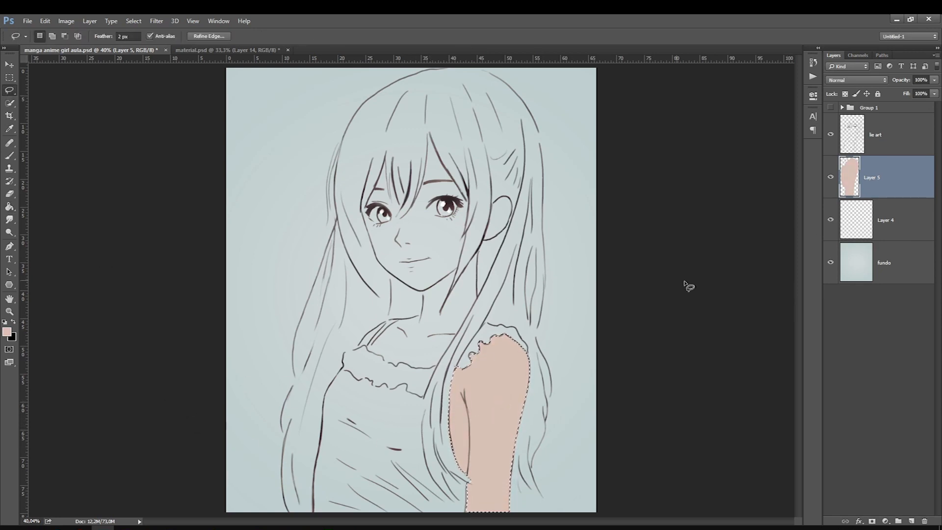
Step: Delete the empty Layer 4, clear the arm selection, and outline the face, neck and upper chest as one Lasso selection
click(872, 225)
double_click(872, 224)
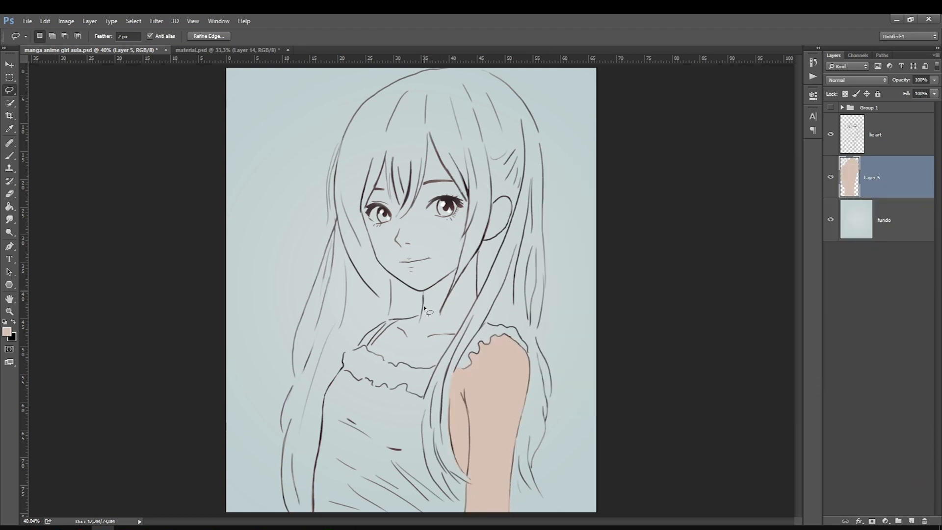
mouse_move(381, 337)
mouse_down()
mouse_move(385, 361)
mouse_move(409, 369)
mouse_move(448, 287)
mouse_move(415, 264)
mouse_move(416, 289)
mouse_up()
key(shift)
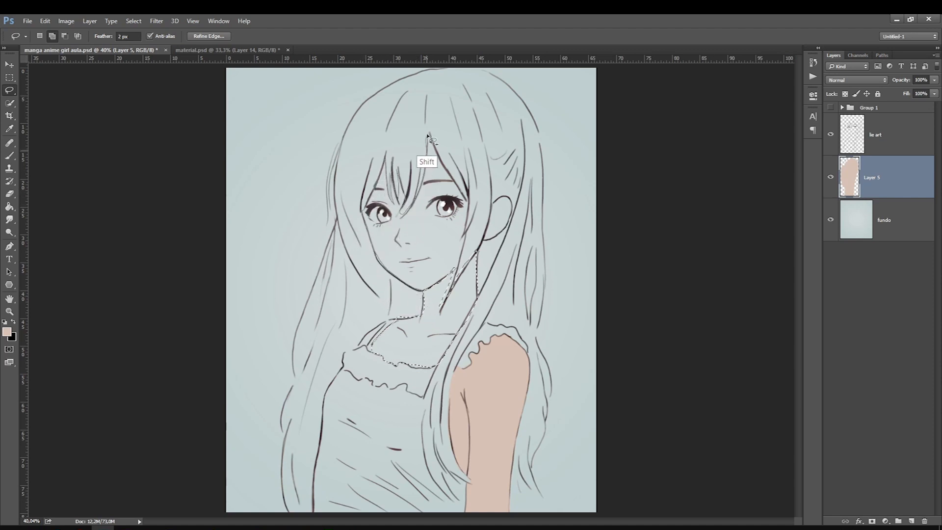
drag(444, 289, 448, 343)
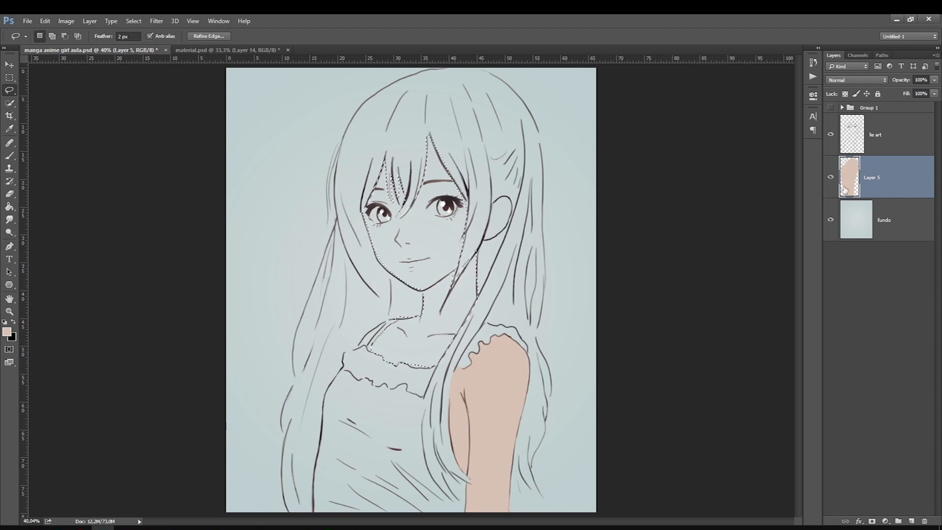
Step: Fill the selected face, neck and chest with the peach skin tone using the Paint Bucket, and deselect
click(10, 206)
click(404, 294)
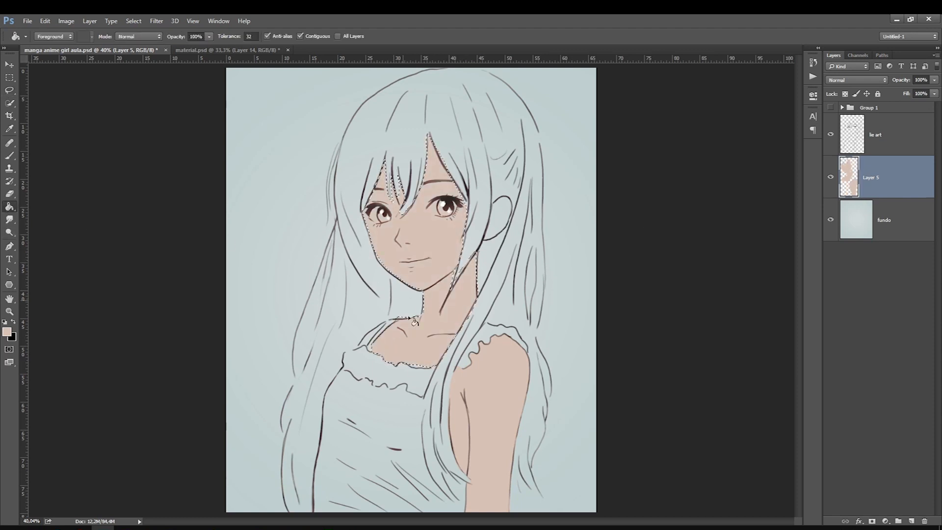
key(ctrl+d)
key(ctrl+z)
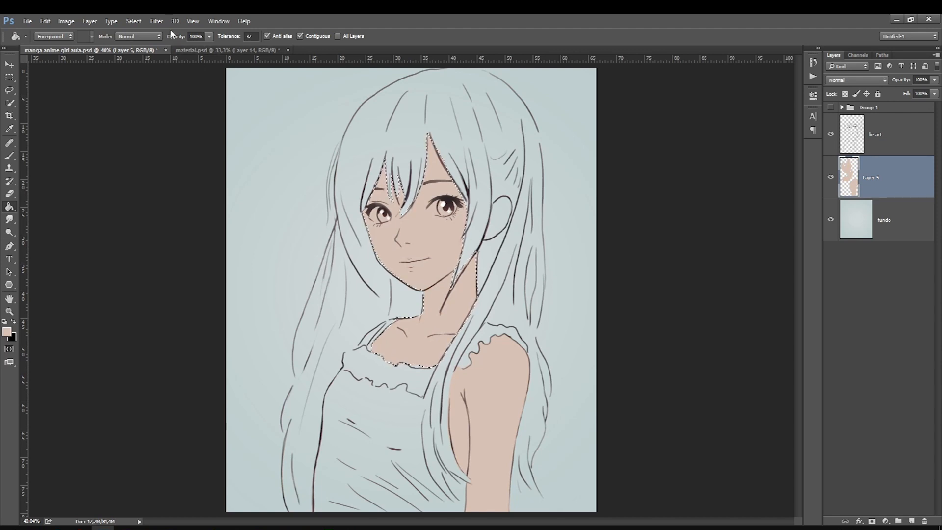
click(134, 21)
click(142, 41)
Step: Add a new layer above the skin layer and rename Layer 5 as pele
click(911, 521)
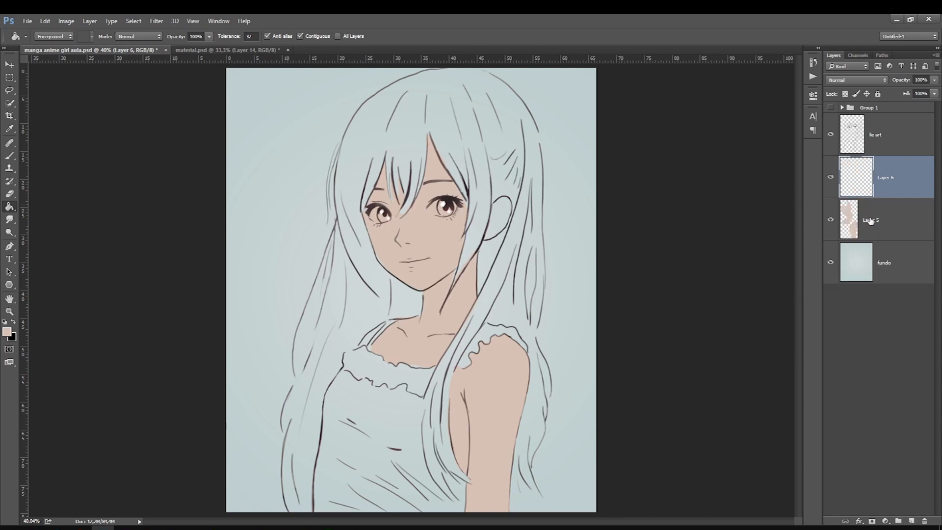
double_click(869, 220)
text(pele)
key(Return)
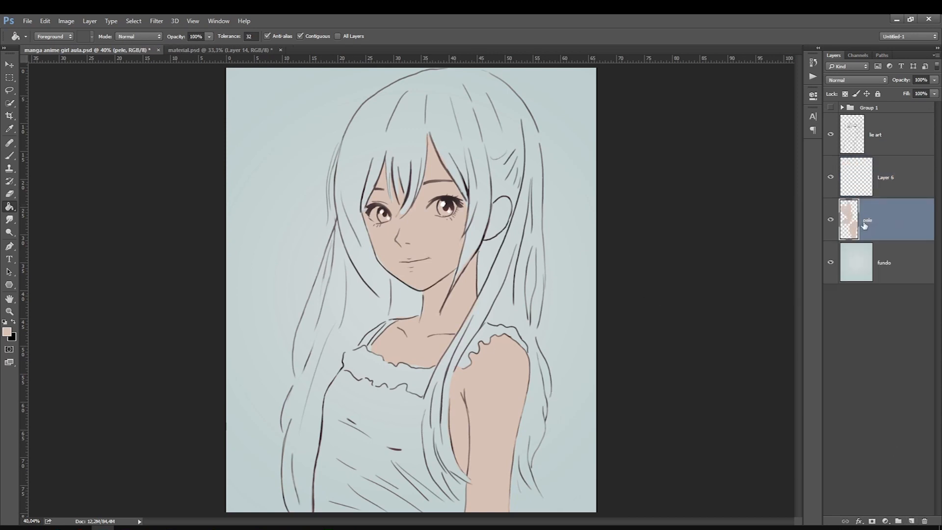
Step: Outline the dress body below the ruffled neckline as a freehand Lasso selection on Layer 6
click(880, 180)
click(10, 92)
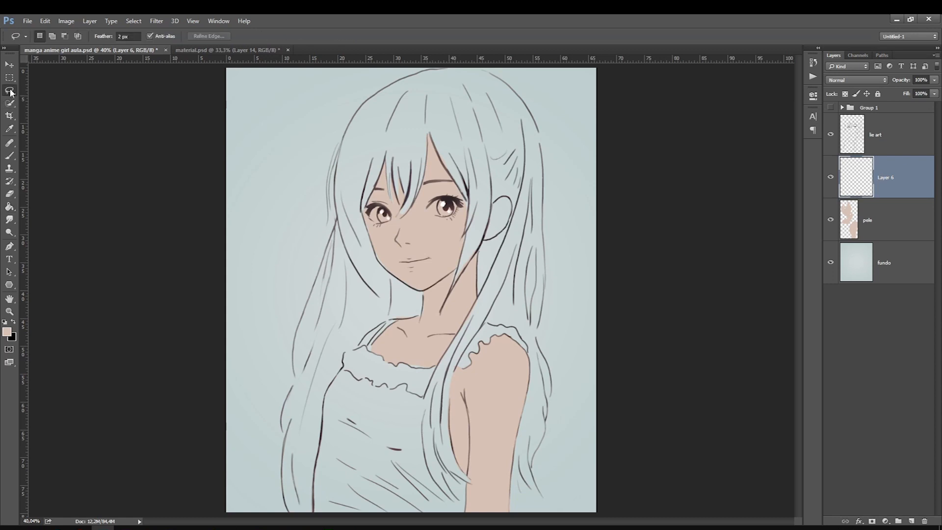
mouse_move(344, 369)
mouse_down()
mouse_move(324, 412)
mouse_move(315, 491)
mouse_move(467, 512)
mouse_up()
Step: Choose a dark red foreground colour and fill the selected dress with the Paint Bucket
click(7, 206)
click(9, 331)
click(781, 251)
mouse_move(790, 252)
mouse_down()
mouse_move(790, 372)
mouse_move(794, 251)
mouse_up()
click(765, 307)
drag(765, 307, 765, 297)
key(Return)
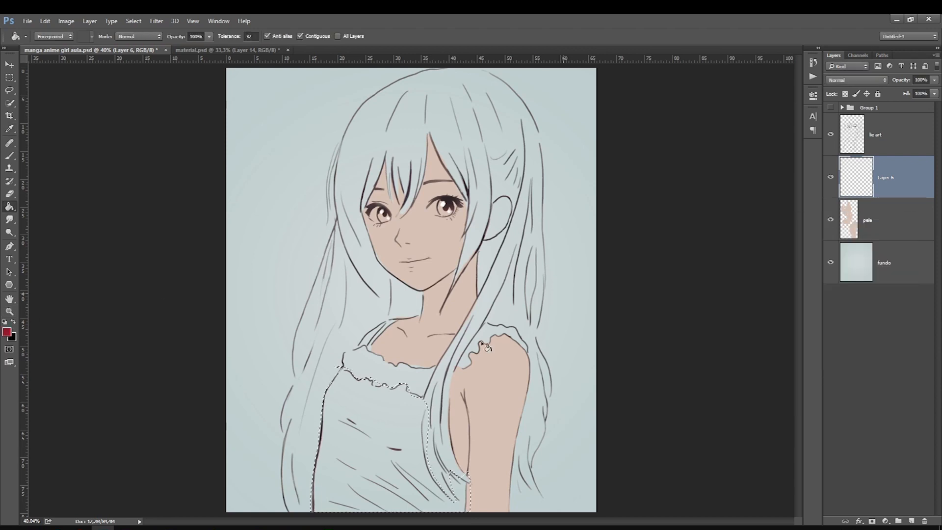
click(370, 418)
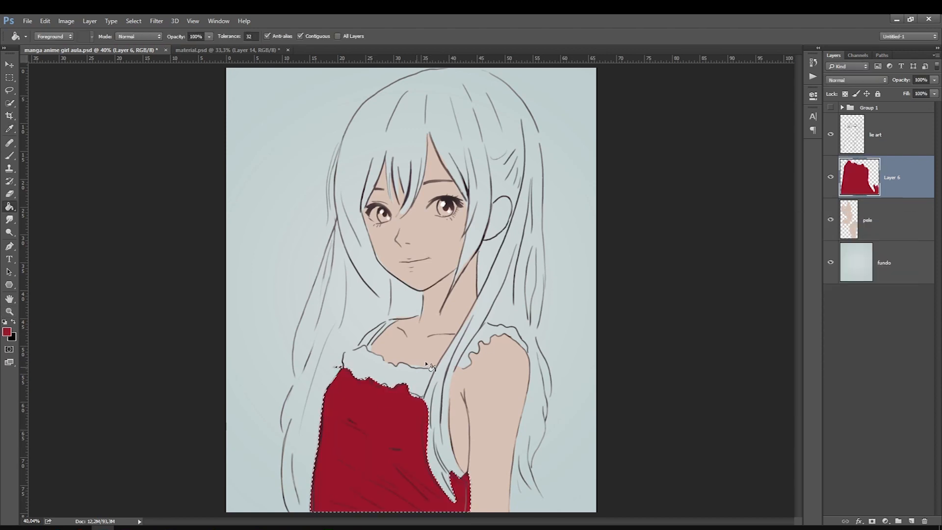
Step: Rename the dress layer as rioupa and deselect the dress area
double_click(891, 178)
text(rioupa)
key(Return)
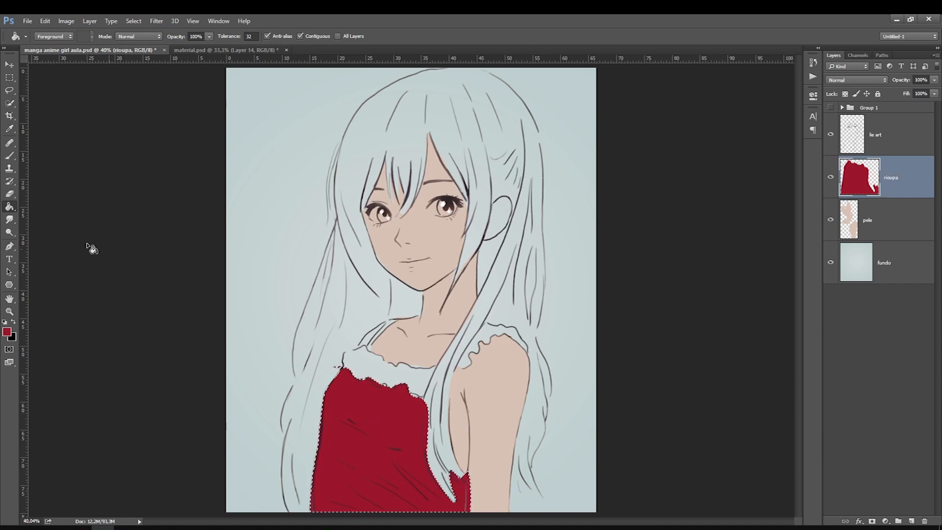
click(156, 21)
mouse_move(133, 20)
click(141, 45)
Step: Delete the demonstration layers rioupa and pele above the fundo background
click(875, 214)
click(895, 178)
key(Delete)
key(Delete)
Step: Expand Group 1 and move it between the lie art layer and the fundo background
click(842, 107)
click(865, 109)
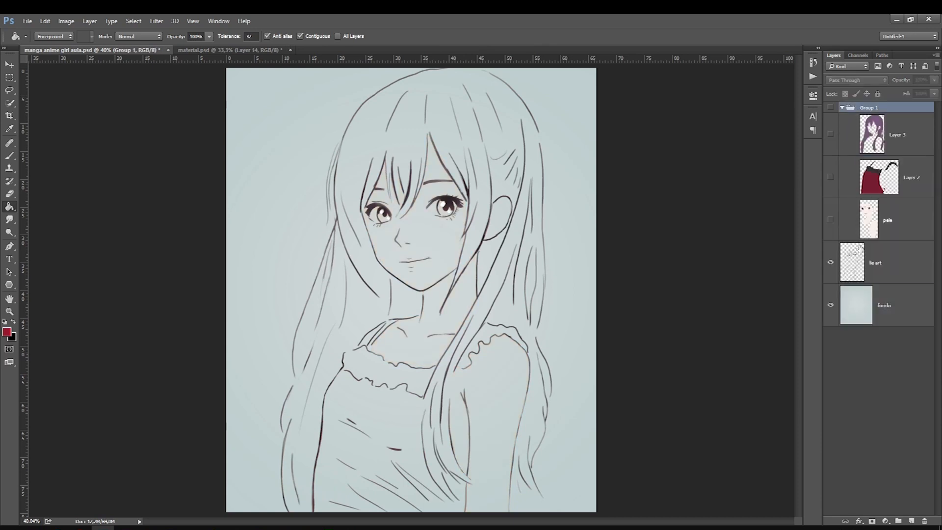
drag(865, 107, 852, 272)
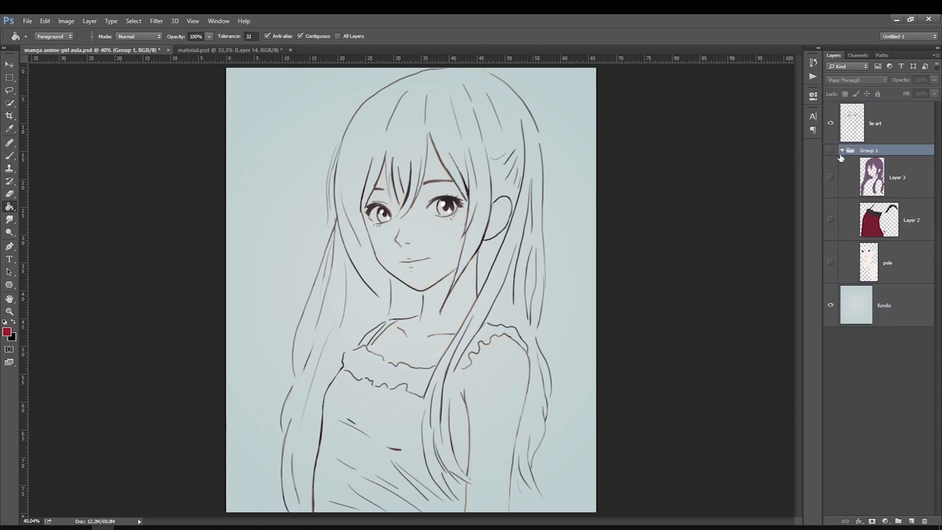
Step: Ungroup Group 1 and show its finished hair, dress and skin layers
key(ctrl+shift+g)
click(853, 293)
click(831, 208)
click(831, 166)
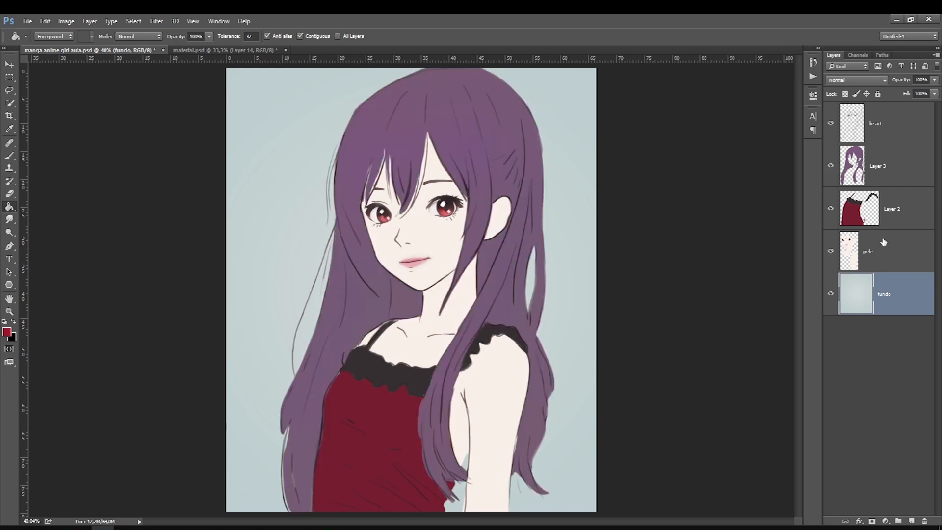
Step: Add a new layer directly above the pele layer and name it sombra 1
click(848, 181)
click(860, 141)
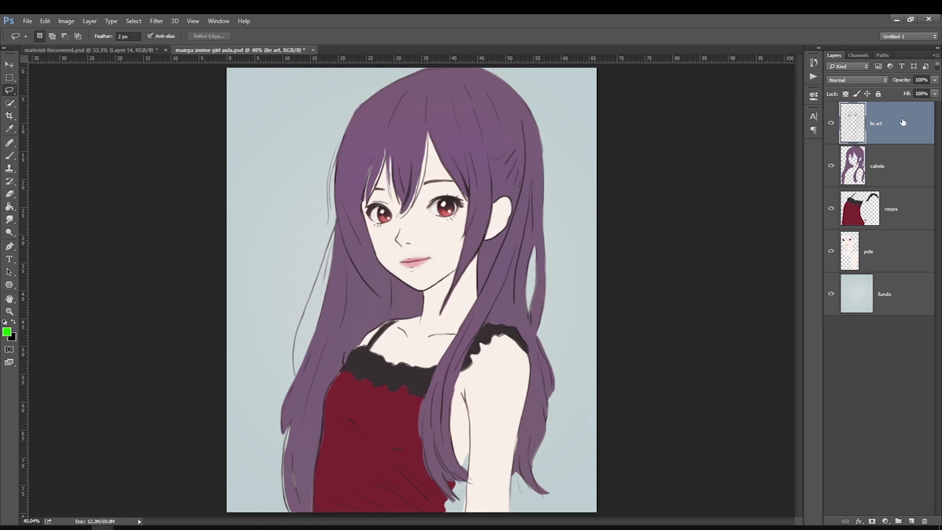
click(887, 256)
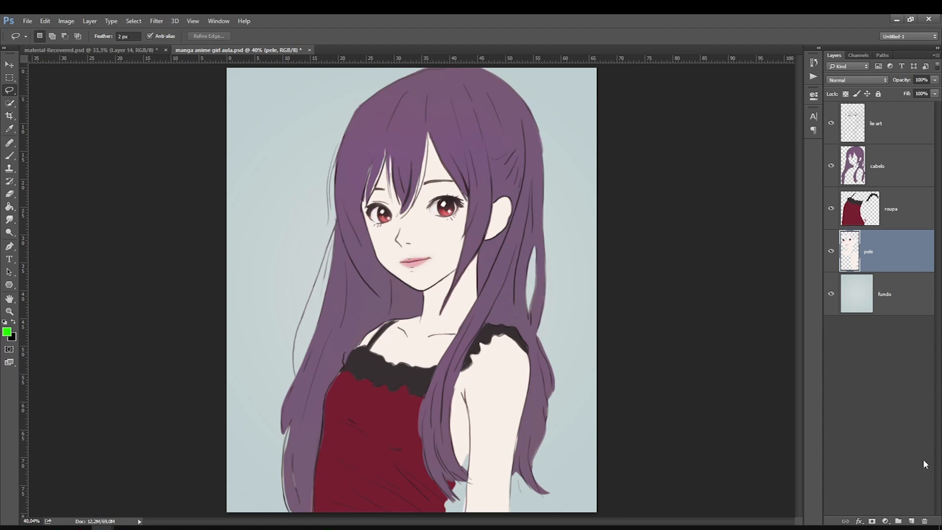
click(911, 521)
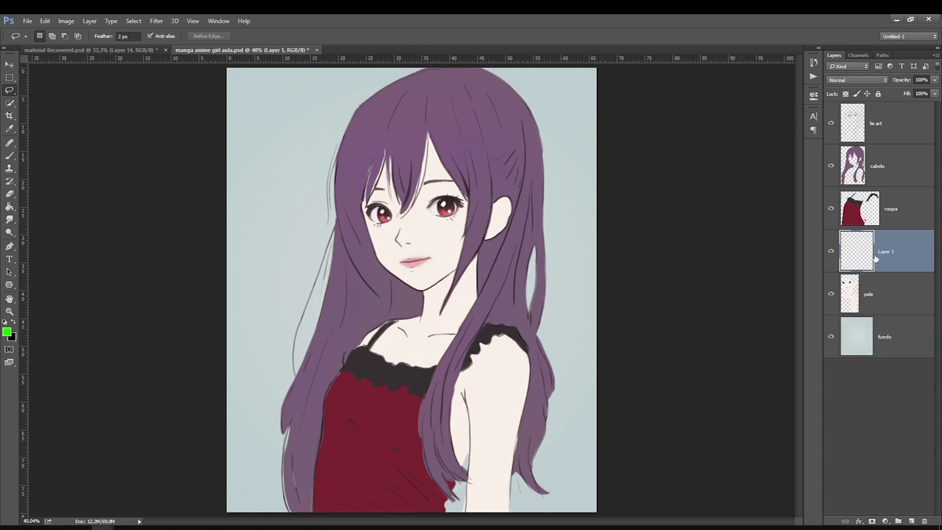
double_click(882, 251)
text(sombra 1)
key(Return)
click(7, 332)
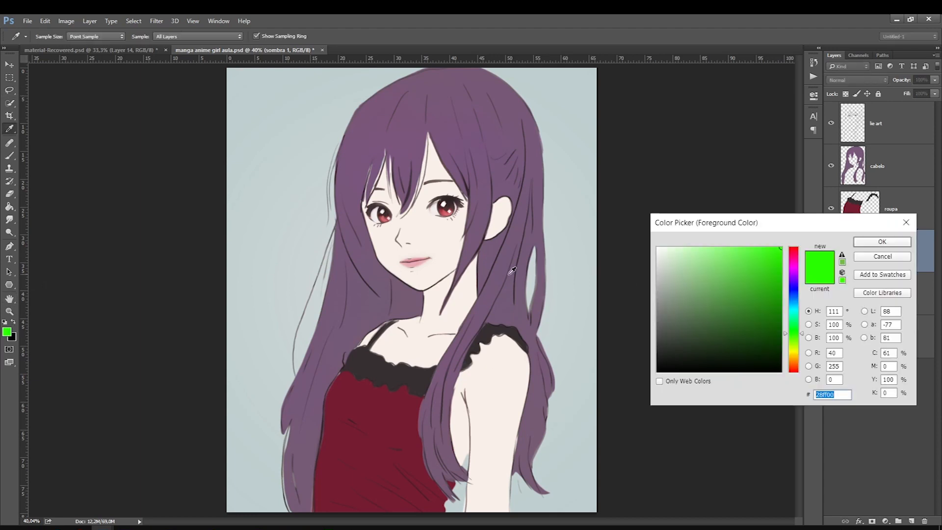
click(445, 241)
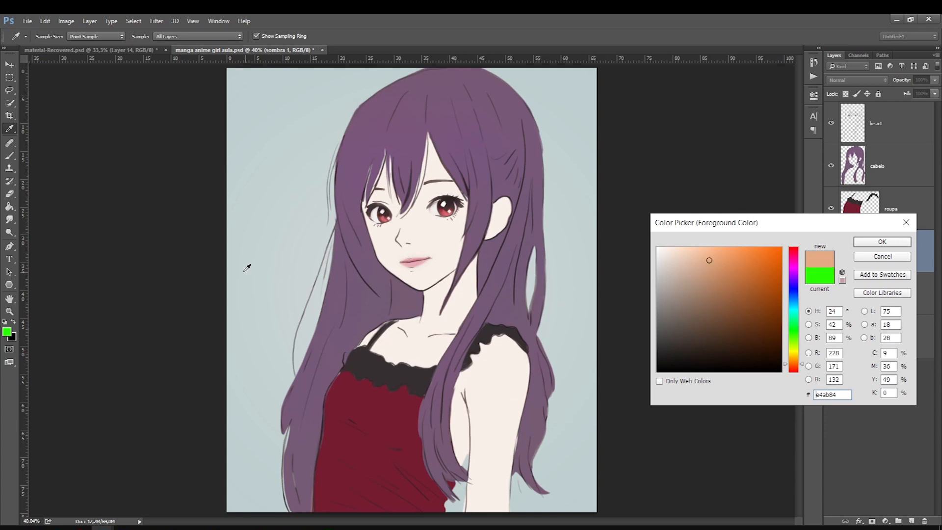
click(873, 259)
key(l)
Step: Set the sombra 1 layer's blend mode to Multiply and sample the girl's light skin tone as the foreground colour
click(837, 81)
click(834, 112)
click(836, 82)
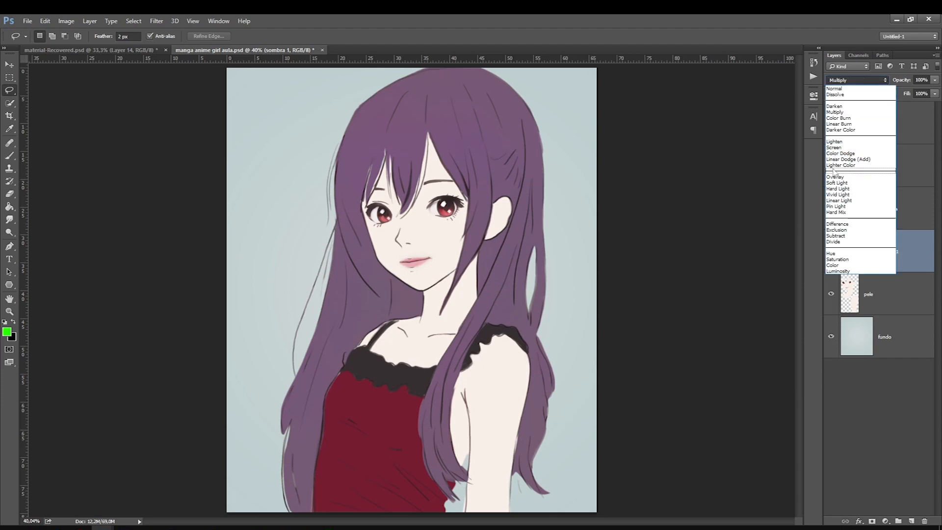
click(8, 334)
click(7, 332)
click(459, 302)
key(Return)
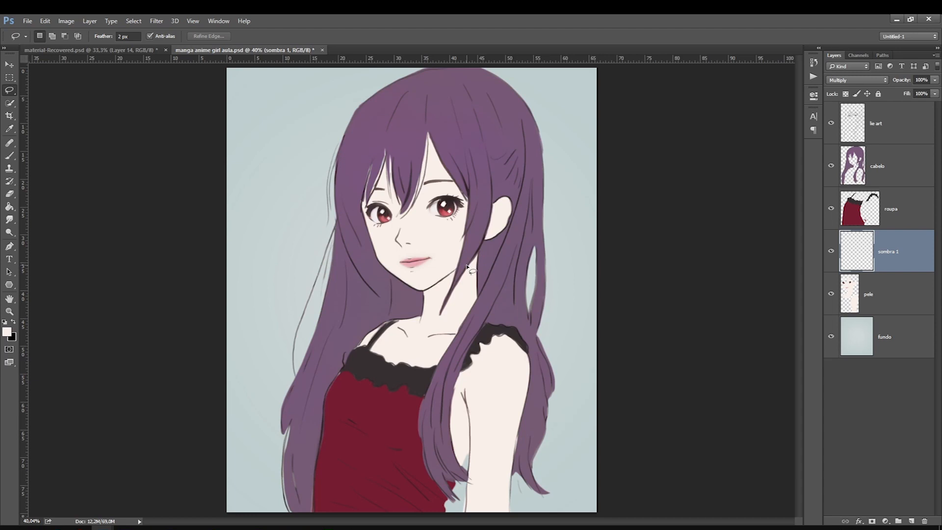
click(7, 333)
key(Return)
Step: Choose the rectangular 70 px brush preset, reduce it to 40 px, and paint a faint shadow stroke under the chin
key(b)
right_click(445, 297)
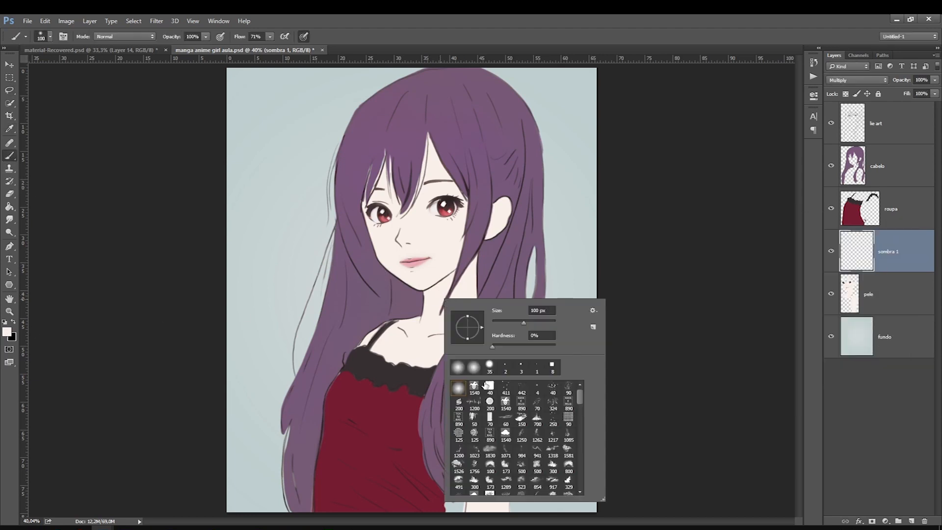
click(489, 417)
click(871, 242)
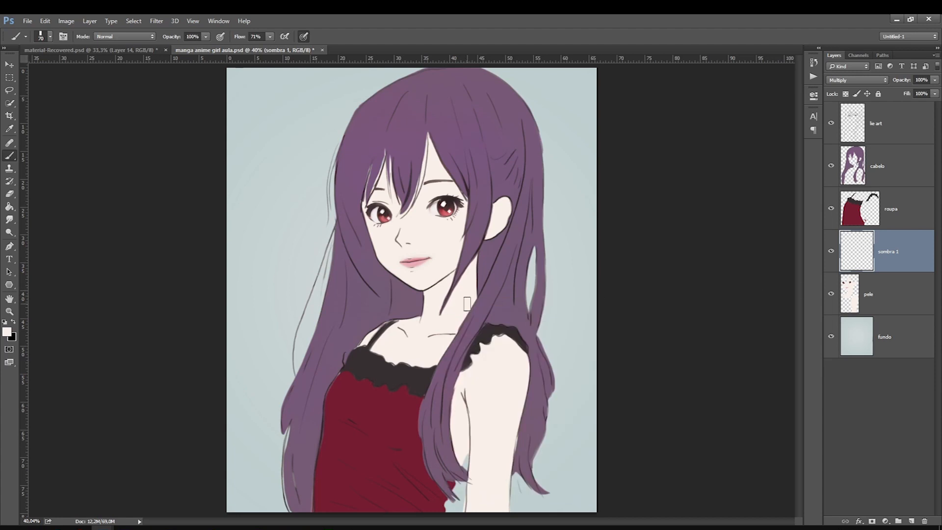
key(bracketleft)
key(bracketleft)
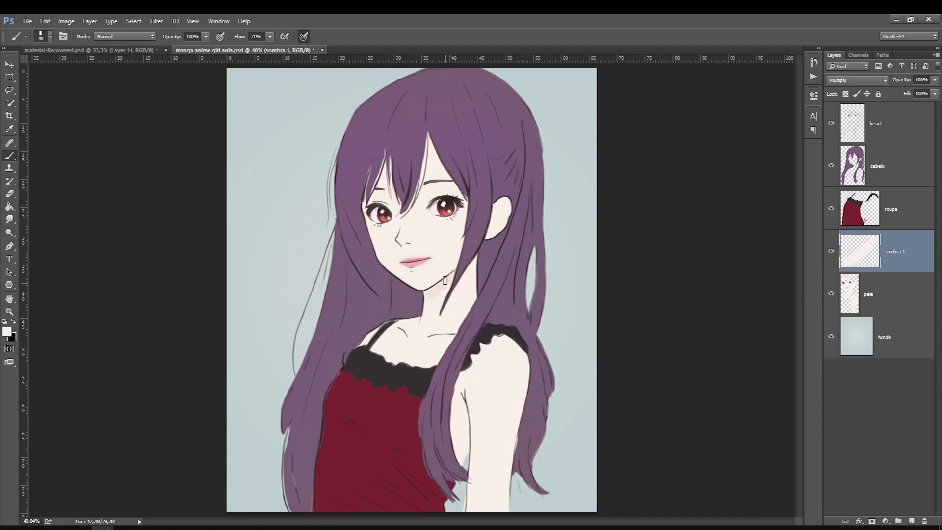
Step: Darken the foreground to a tan skin shade and paint a shadow stroke under the chin, keeping layer opacity at 100%
click(8, 334)
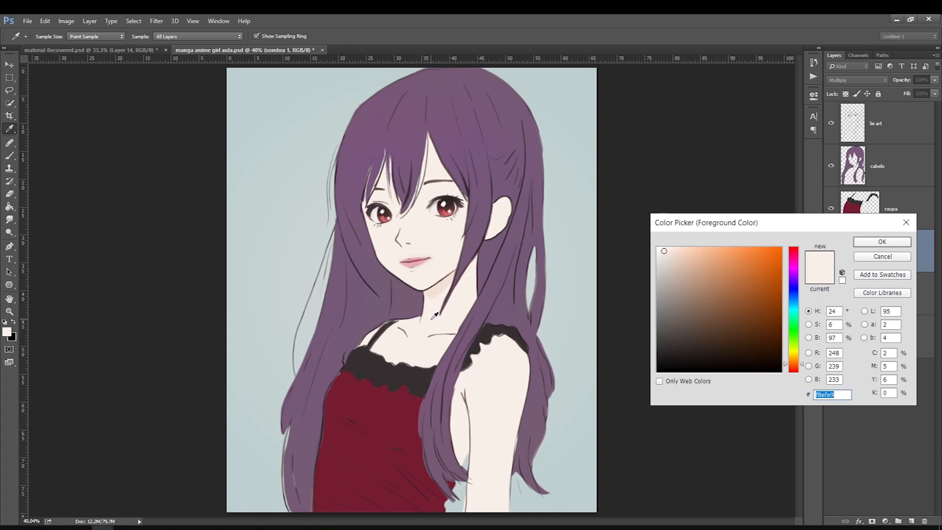
drag(665, 253, 690, 274)
key(Return)
drag(436, 296, 455, 273)
click(934, 80)
drag(913, 91, 907, 92)
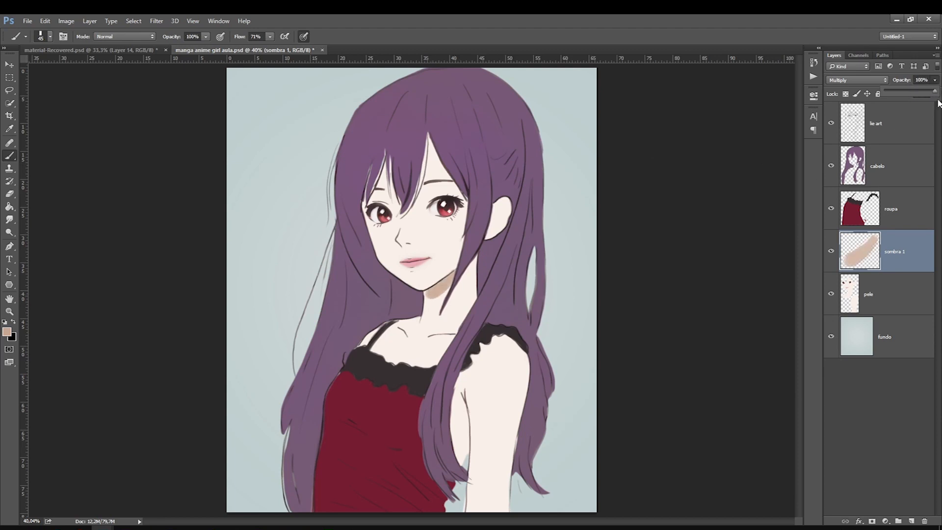
click(842, 251)
Step: Shade the whole neck from the chin down to the collarbones, using a 50 to 60 px brush
key(bracketleft)
key(bracketleft)
key(bracketleft)
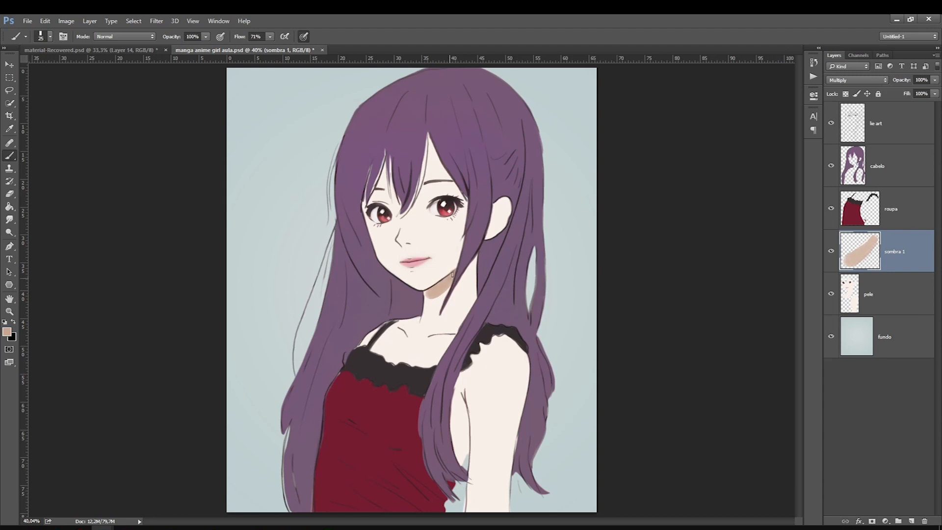
key(bracketright)
key(bracketright)
key(bracketright)
key(bracketright)
key(bracketright)
mouse_move(425, 297)
mouse_down()
mouse_move(476, 260)
mouse_move(475, 303)
mouse_move(455, 332)
mouse_move(415, 337)
mouse_move(401, 324)
mouse_move(417, 322)
mouse_move(401, 323)
mouse_move(422, 319)
mouse_move(410, 324)
mouse_move(424, 333)
mouse_move(452, 325)
mouse_move(464, 287)
mouse_up()
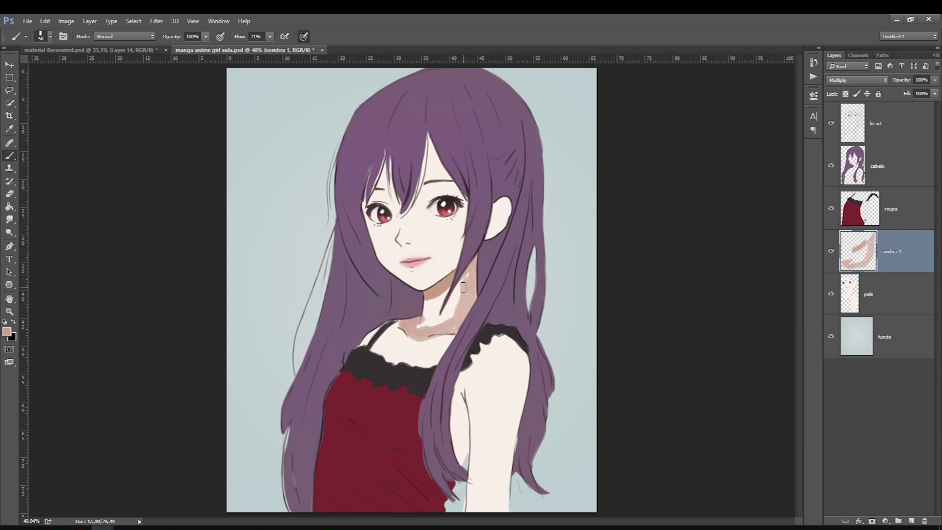
mouse_move(465, 286)
mouse_down()
mouse_move(444, 310)
mouse_move(459, 304)
mouse_move(471, 265)
mouse_move(459, 321)
mouse_move(454, 309)
mouse_move(439, 314)
mouse_move(427, 304)
mouse_move(422, 326)
mouse_up()
mouse_move(453, 288)
mouse_down()
mouse_move(459, 300)
mouse_move(448, 313)
mouse_move(427, 295)
mouse_move(426, 331)
mouse_move(454, 295)
mouse_up()
key([)
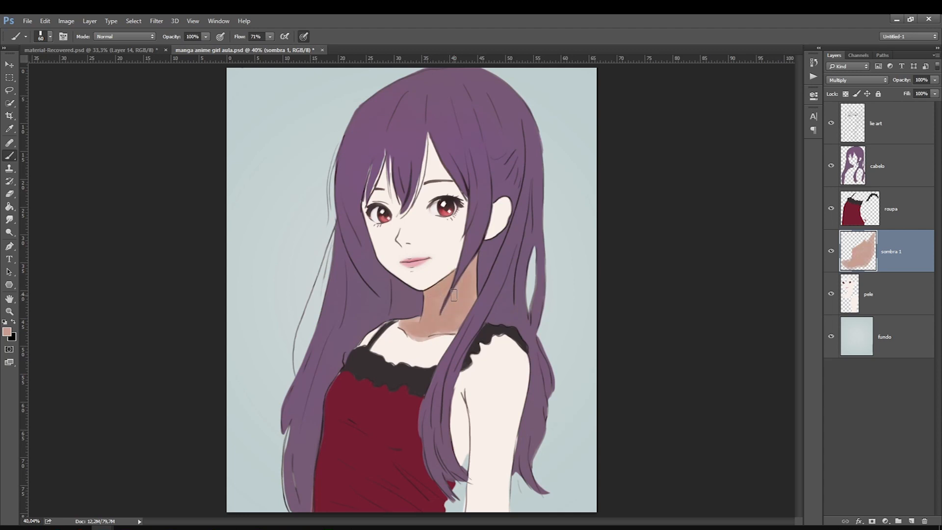
Step: Set the sombra 1 layer's blend mode to Normal and duplicate the layer five times
click(858, 80)
click(844, 88)
key(ctrl+j)
key(ctrl+j)
key(ctrl+j)
key(ctrl+j)
key(ctrl+j)
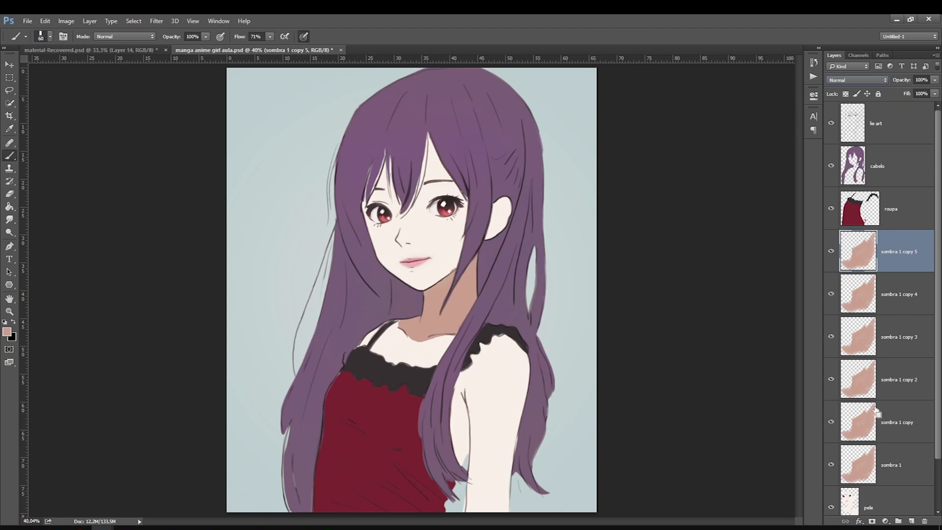
Step: Merge the five copies down into the sombra 1 layer to make the neck shadow solid
key(Delete)
key(Delete)
key(Delete)
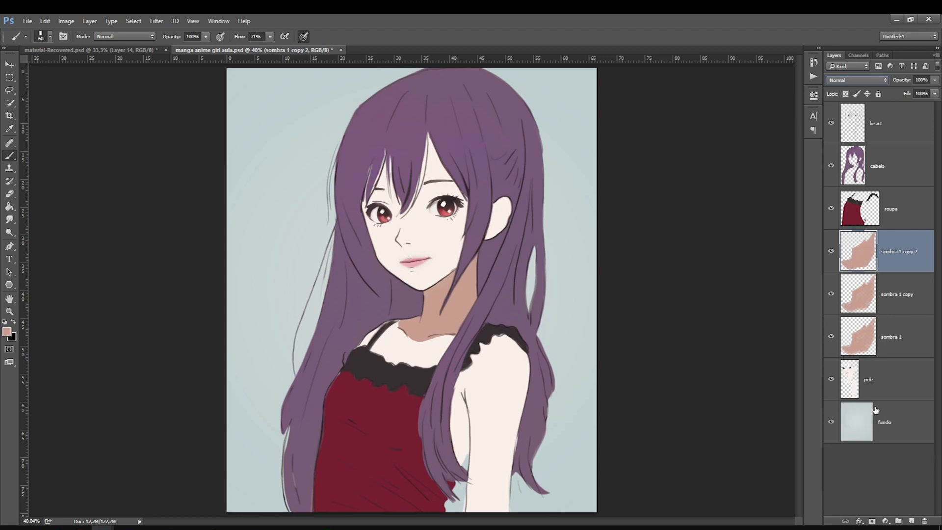
key(Delete)
key(Delete)
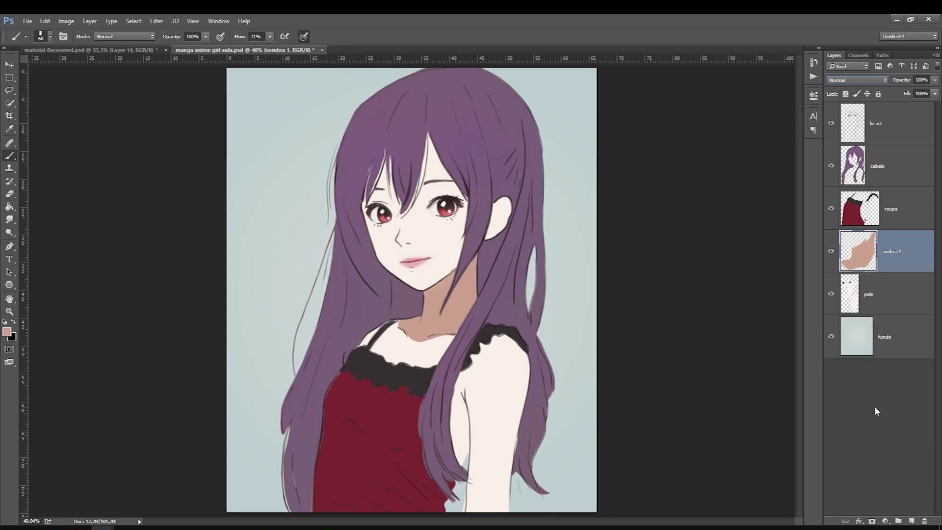
Step: Toggle the sombra 1 layer off and on, and set its blend mode back to Multiply at 100% opacity
click(830, 249)
click(831, 249)
click(856, 80)
click(849, 105)
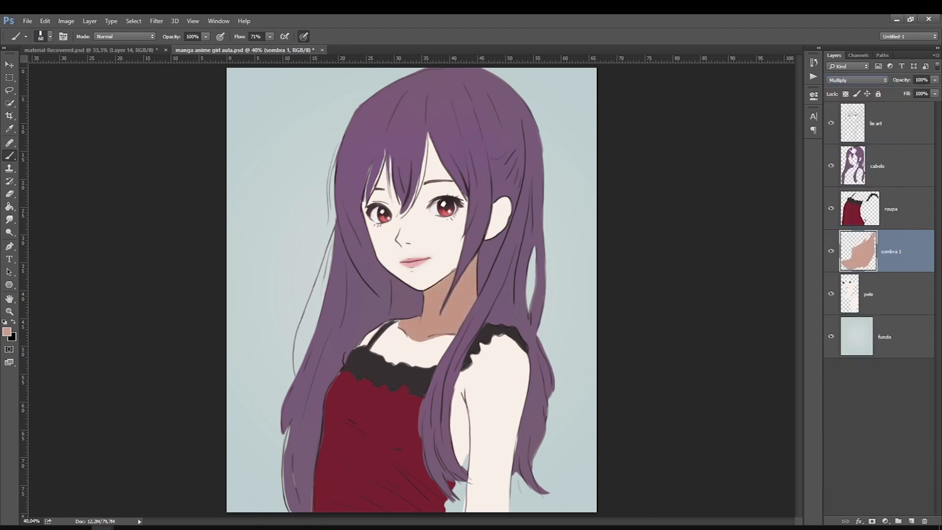
mouse_move(934, 79)
mouse_down()
mouse_move(927, 98)
mouse_move(906, 99)
mouse_move(933, 92)
mouse_up()
Step: Erase the excess neck shadow along the jaw beside the hair with a much smaller Eraser
click(11, 195)
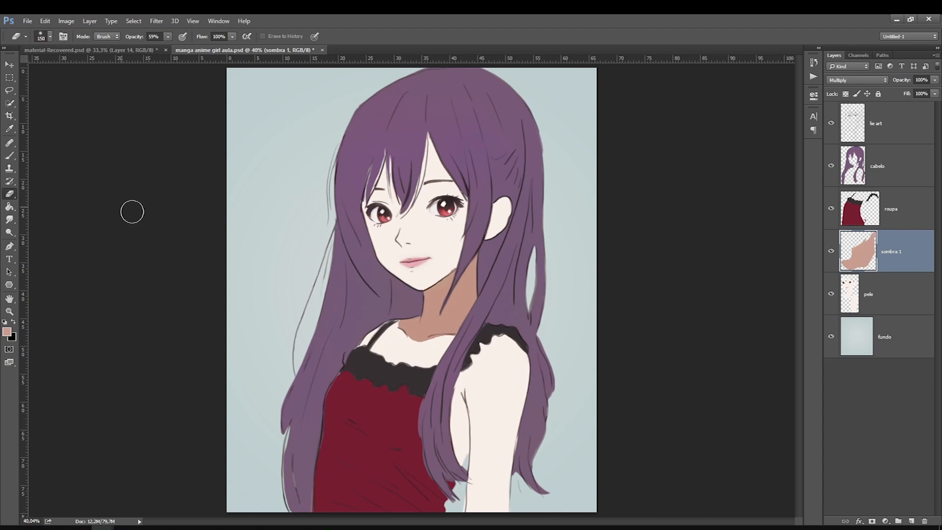
key([)
key([)
key([)
key([)
key([)
key([)
key([)
drag(457, 265, 444, 272)
Step: Paint a small shadow inside the girl's ear with the Brush, reducing its size to 20 px
click(9, 156)
key(bracketleft)
click(495, 223)
key(bracketleft)
click(496, 220)
key(bracketleft)
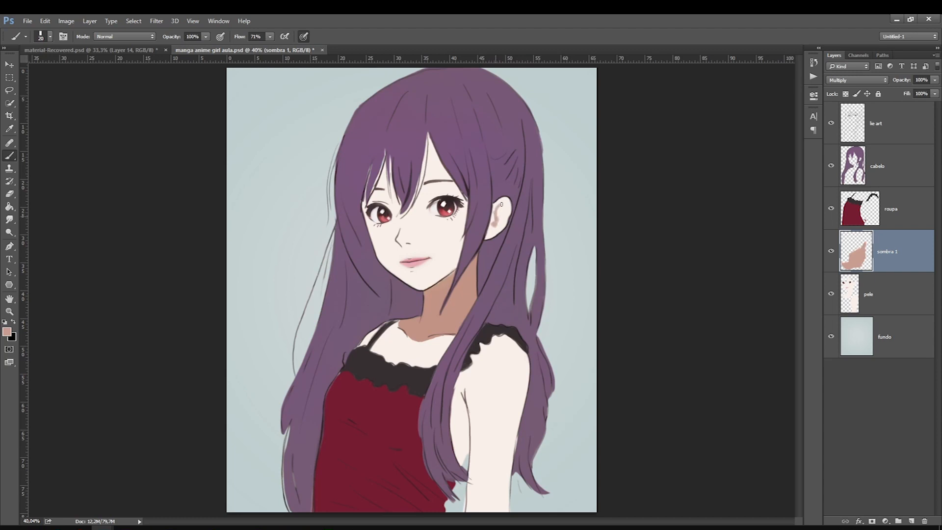
Step: Paint skin-tone shadows inside the ear and along the hair parting on the forehead on the sombra 1 layer
key(bracketright)
drag(508, 208, 497, 218)
key(bracketright)
drag(420, 179, 427, 134)
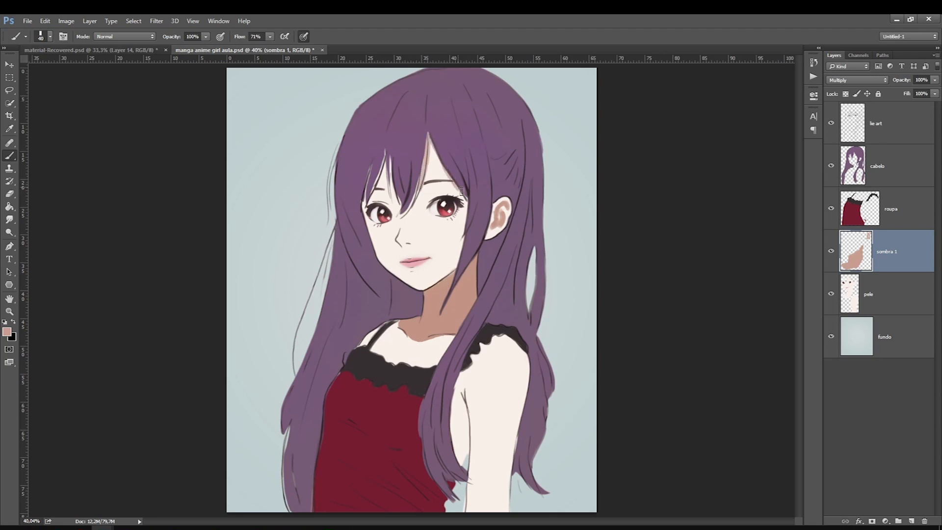
key(bracketleft)
mouse_move(425, 181)
mouse_down()
mouse_move(413, 204)
mouse_move(426, 184)
mouse_up()
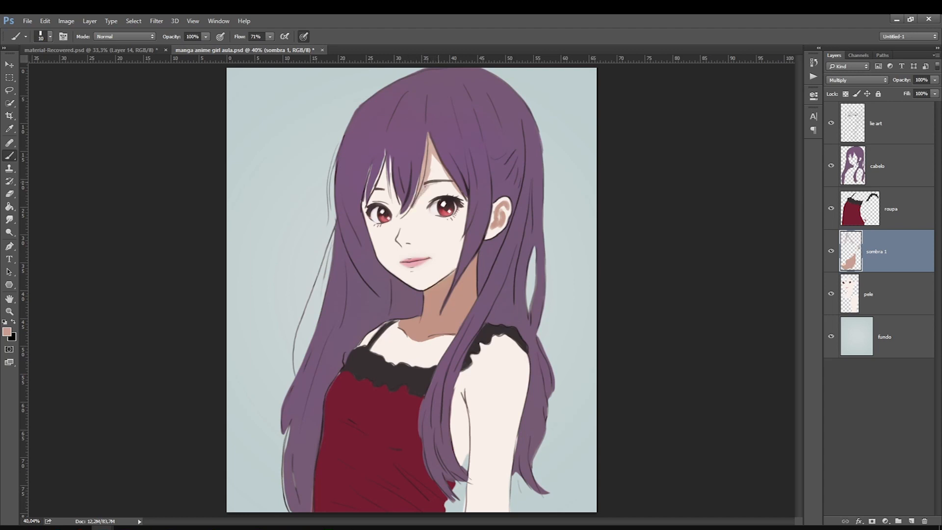
Step: Shade the face's edge beside the hair and the skin between the bangs, adjusting the brush size
key(bracketleft)
mouse_move(387, 154)
mouse_down()
mouse_move(365, 206)
mouse_move(369, 184)
mouse_move(365, 193)
mouse_move(381, 251)
mouse_up()
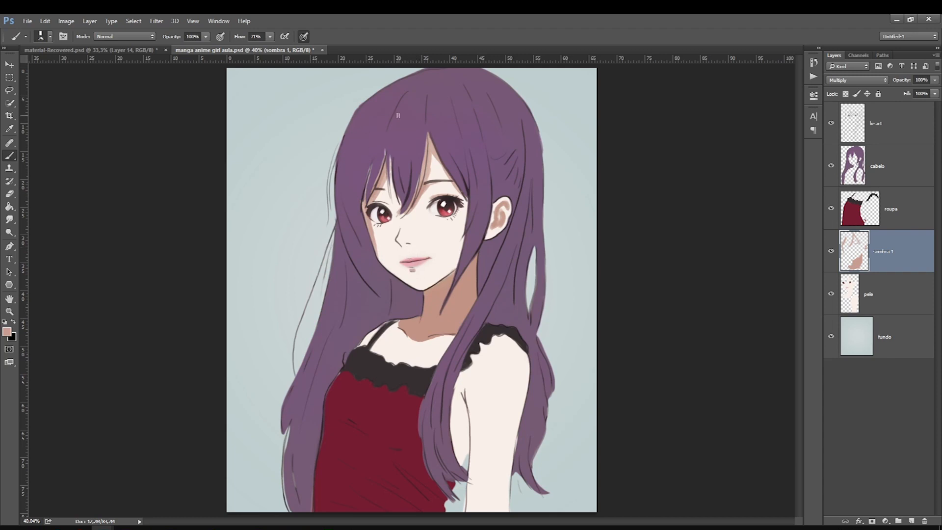
key(bracketright)
key(bracketright)
key(bracketright)
key(bracketright)
key(bracketright)
key(bracketright)
mouse_move(401, 173)
mouse_down()
mouse_move(392, 162)
mouse_move(404, 201)
mouse_up()
Step: Paint shadows on the skin beneath the shoulder ruffle and beside the dress strap
key(bracketleft)
mouse_move(511, 336)
mouse_down()
mouse_move(477, 348)
mouse_move(450, 394)
mouse_up()
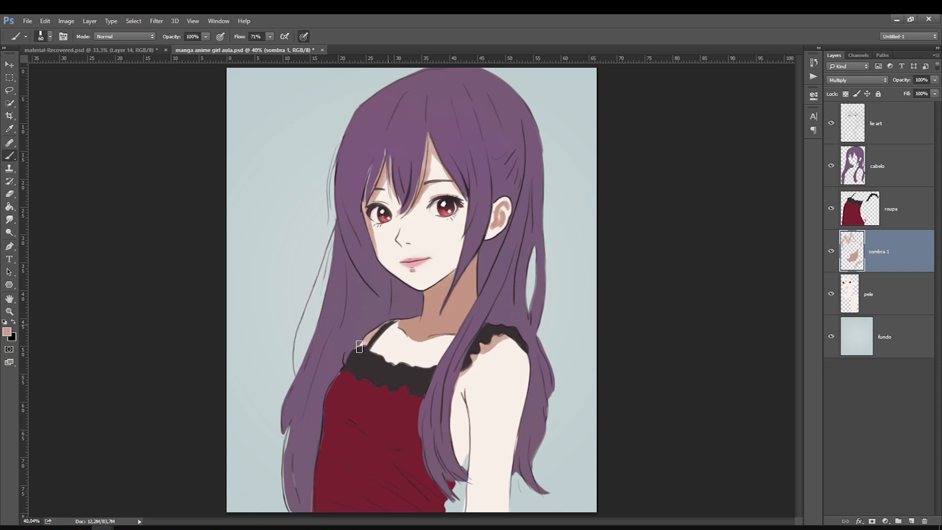
key(bracketleft)
drag(392, 325, 372, 348)
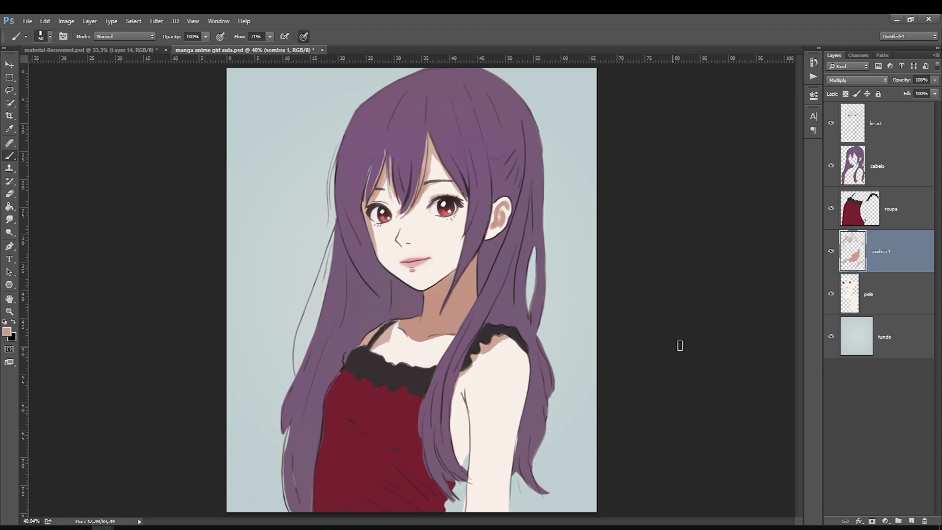
Step: Load the pele layer's pixels as a selection and shade the torso's side between the hair and the arm
ctrl+click(851, 298)
key(bracketright)
mouse_move(464, 436)
mouse_down()
mouse_move(459, 474)
mouse_move(464, 404)
mouse_move(447, 422)
mouse_move(459, 469)
mouse_up()
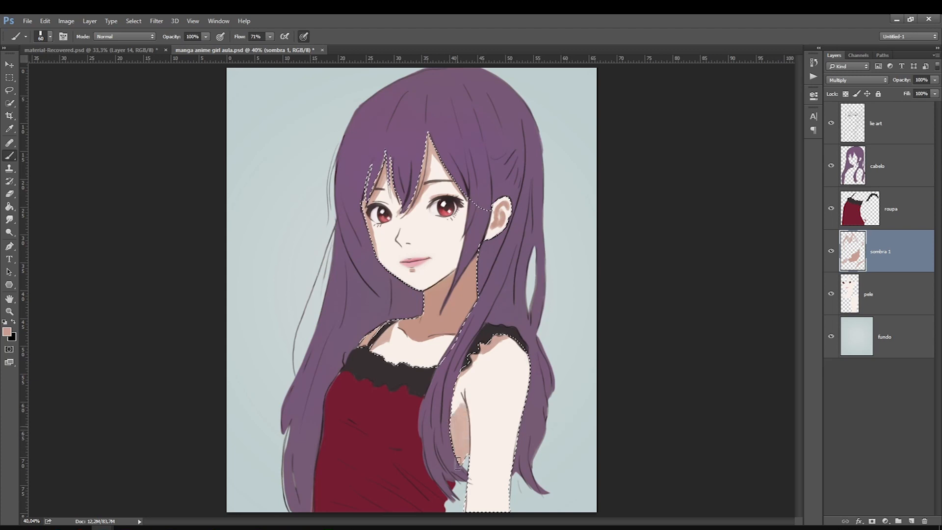
Step: Shade the armpit crease and the arm's outer edge within the skin selection, varying the brush size
key(bracketleft)
key(bracketleft)
key(bracketleft)
key(bracketleft)
key(bracketleft)
key(bracketleft)
key(bracketleft)
drag(461, 394, 467, 412)
key(bracketright)
key(bracketright)
key(bracketright)
key(bracketright)
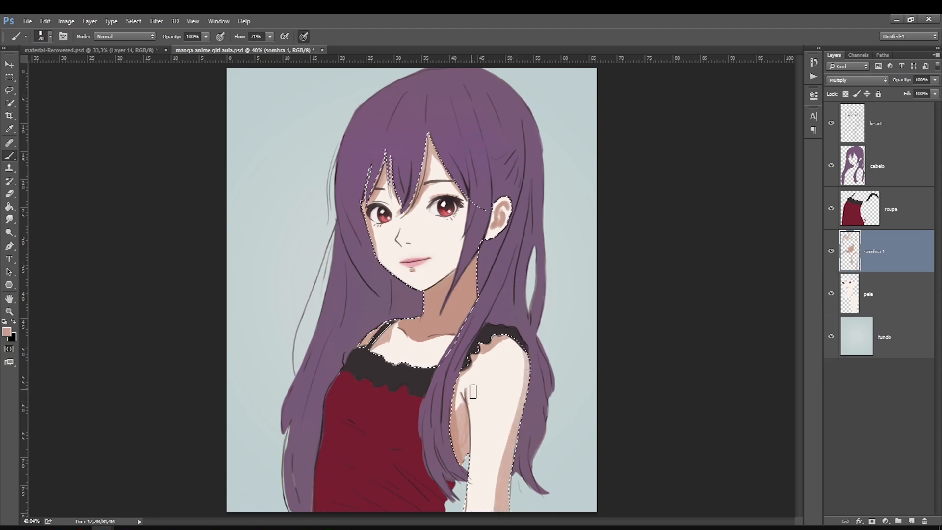
key(bracketright)
key(bracketright)
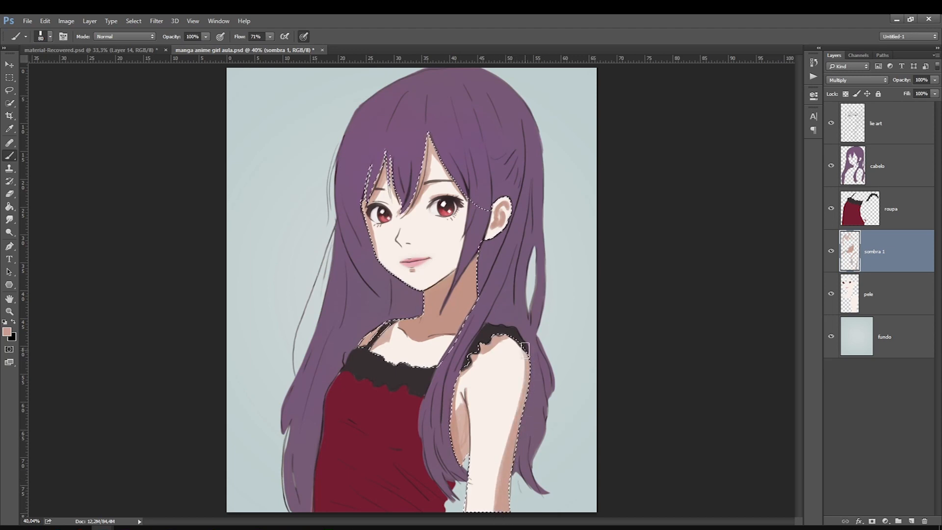
key(ctrl+j)
key(ctrl+alt+z)
click(856, 80)
click(837, 87)
key(ctrl+z)
key(ctrl+j)
key(ctrl+j)
key(ctrl+j)
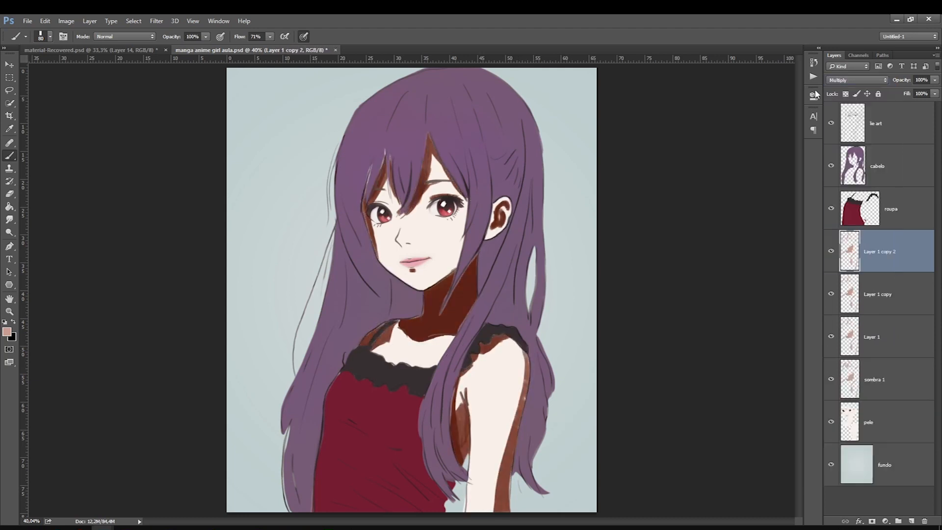
key(ctrl+alt+z)
key(ctrl+alt+z)
key(ctrl+alt+z)
Step: Set the sombra 1 layer to Normal blending, duplicate its shading, and merge the copies back into it
click(856, 80)
click(837, 87)
key(ctrl+j)
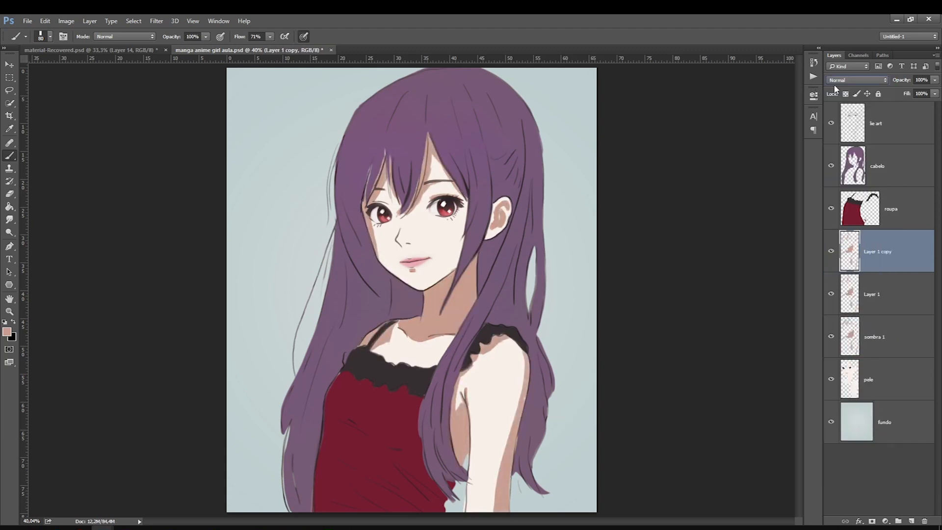
key(ctrl+e)
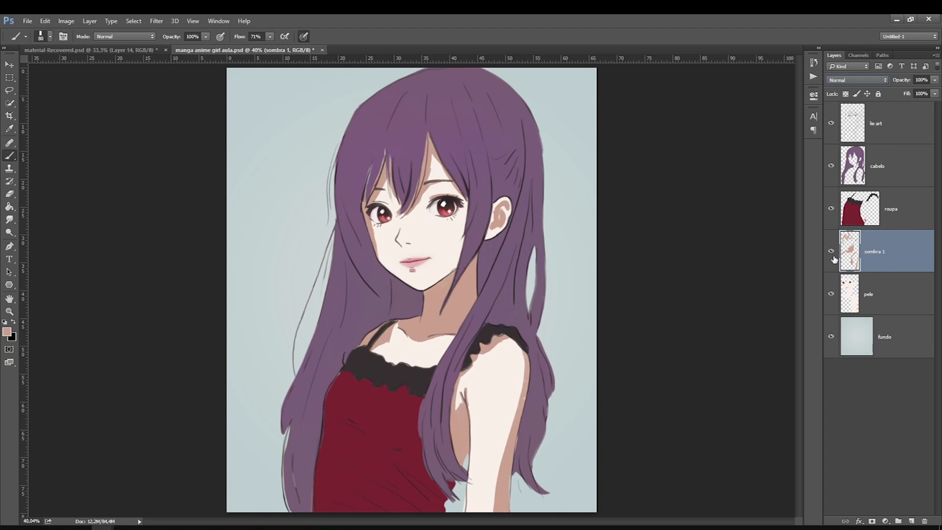
Step: Toggle the sombra 1 layer's visibility to compare the shading, and set its blend mode to Multiply
click(832, 252)
click(831, 252)
click(842, 80)
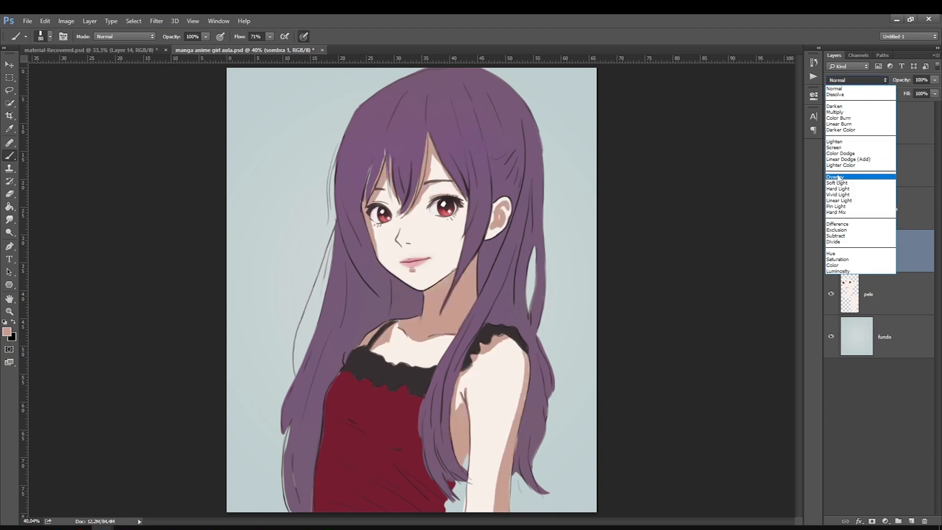
click(844, 123)
Step: Erase excess shadow around the bangs' tip between the eyes and above the larger eye
click(10, 194)
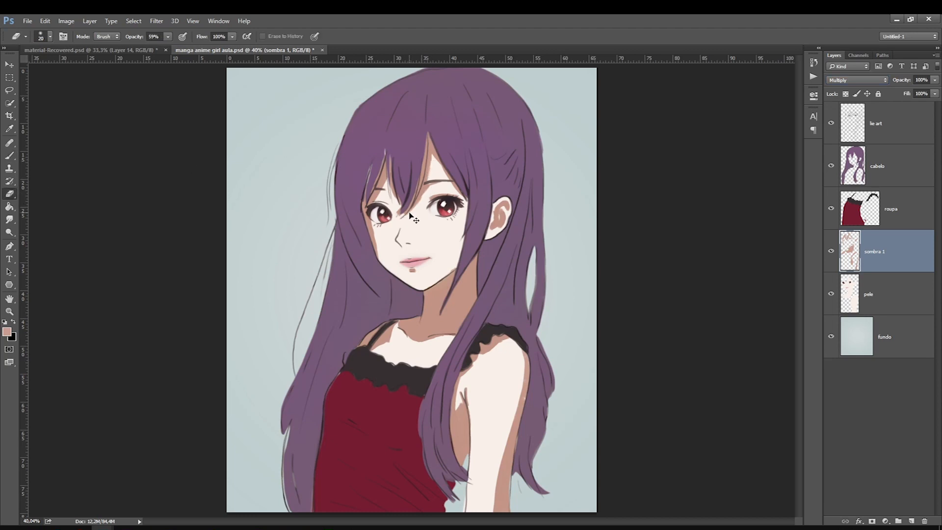
click(395, 180)
drag(405, 335, 408, 322)
key(bracketleft)
mouse_move(594, 250)
mouse_down()
mouse_move(549, 299)
mouse_move(623, 248)
mouse_move(554, 285)
mouse_move(618, 261)
mouse_up()
Step: Smudge the shadow edges beneath the larger eye's brow and along the bangs above the smaller eye
click(9, 219)
mouse_move(556, 213)
mouse_down()
mouse_move(580, 200)
mouse_move(571, 204)
mouse_up()
drag(528, 261, 560, 231)
key(bracketright)
key(bracketright)
drag(285, 315, 352, 191)
drag(346, 223, 342, 197)
Step: Enlarge the Smudge brush and soften the shadow edges around the smaller eye, the cheek and the forehead's hairline
key(bracketright)
key(bracketright)
mouse_move(369, 278)
mouse_down()
mouse_move(389, 279)
mouse_move(399, 313)
mouse_up()
drag(291, 428, 291, 460)
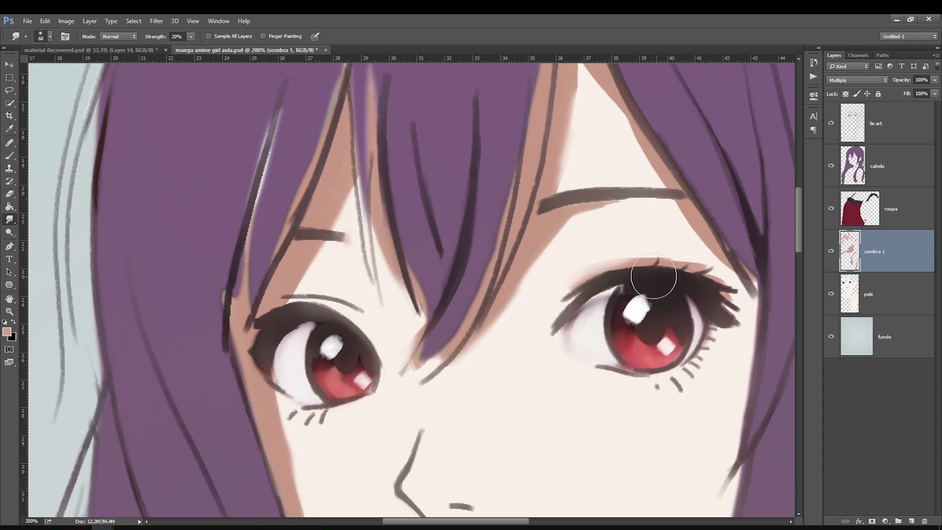
drag(629, 139, 588, 82)
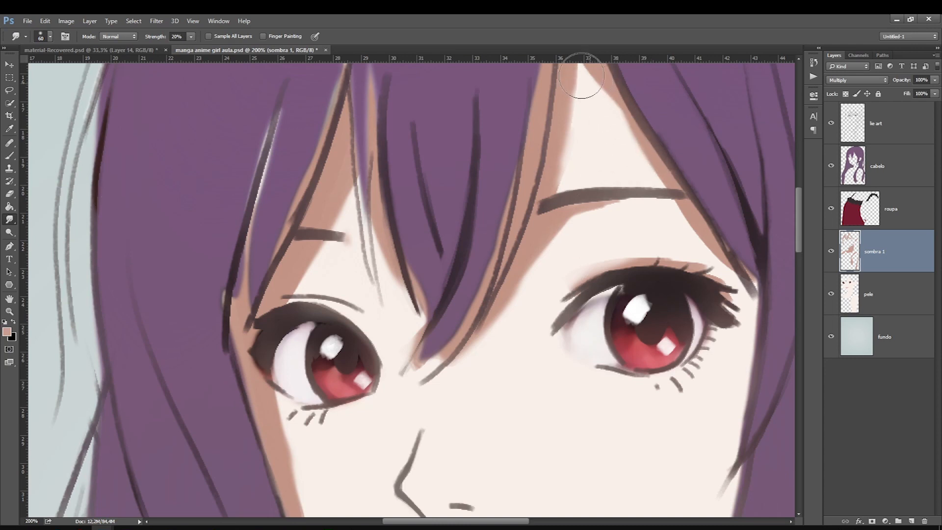
drag(662, 209, 693, 244)
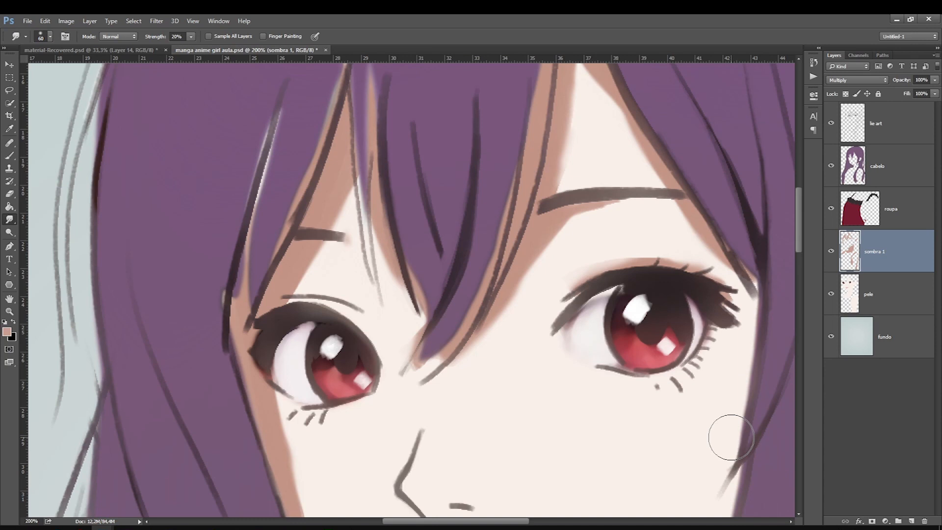
Step: Set the skin shadow layer's opacity to 81% and rename the layer sombra 1
scroll(731, 437, down, 6)
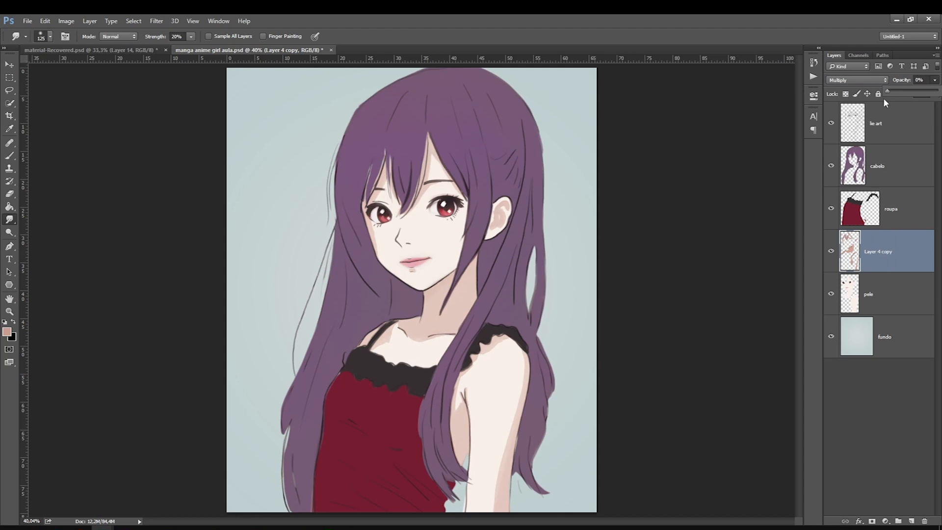
drag(884, 99, 931, 92)
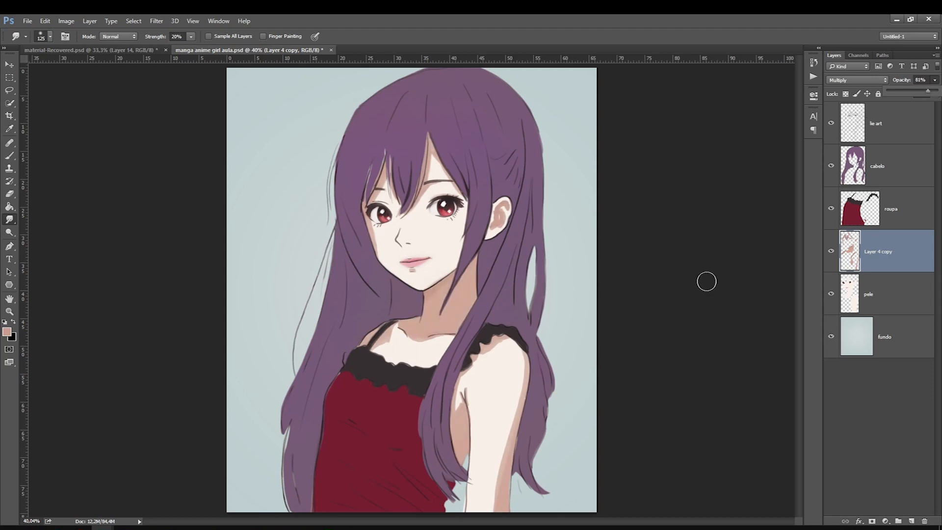
double_click(880, 251)
text(sci)
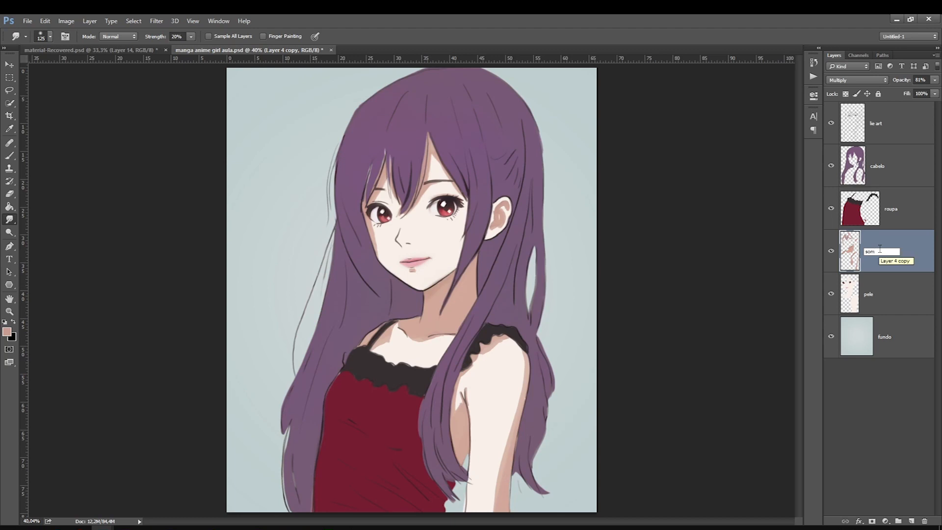
text(bra 1)
key(Return)
Step: Create a new layer above sombra 1 and set the foreground color to the darker brown #88615a
click(911, 523)
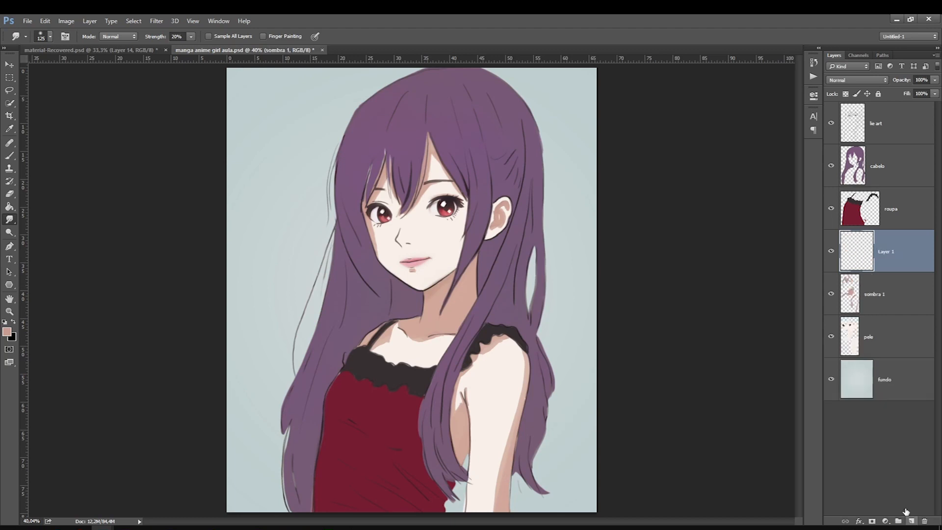
click(7, 331)
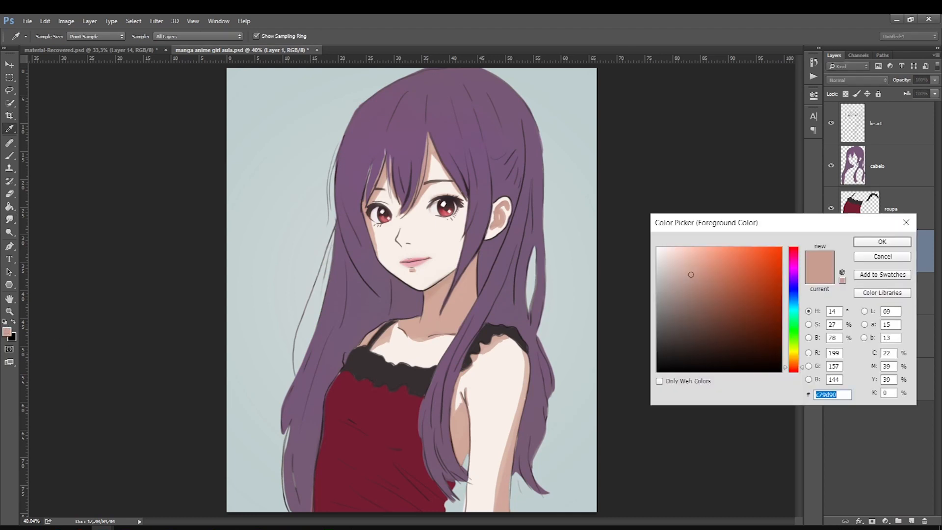
drag(691, 274, 732, 345)
click(698, 305)
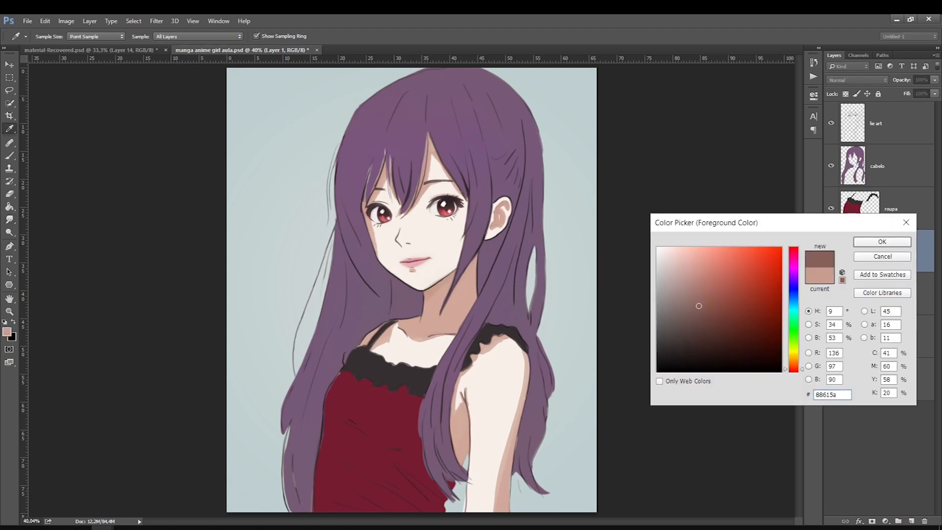
key(Return)
Step: Switch to the Brush tool and set the new layer's blend mode to Multiply
key(r)
key(bracketleft)
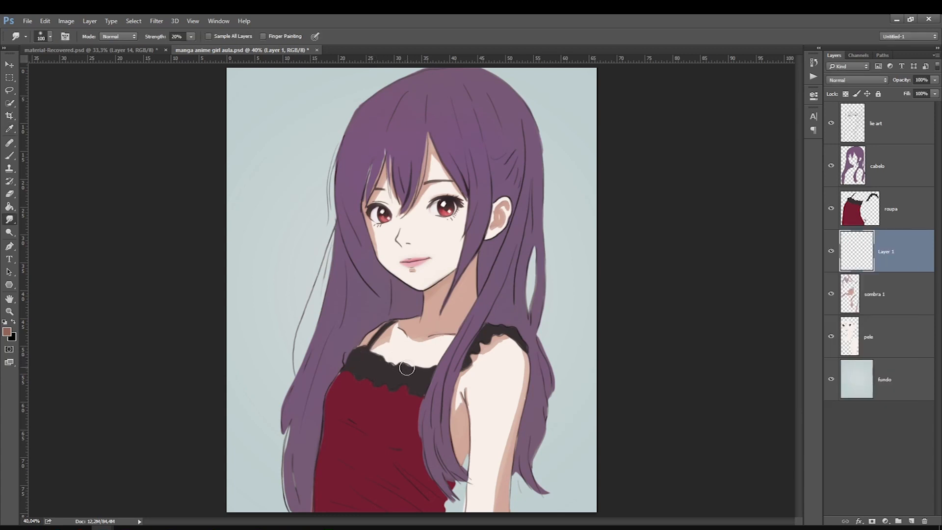
right_click(410, 401)
click(457, 442)
click(877, 245)
key(bracketleft)
key(bracketleft)
key(bracketleft)
key(b)
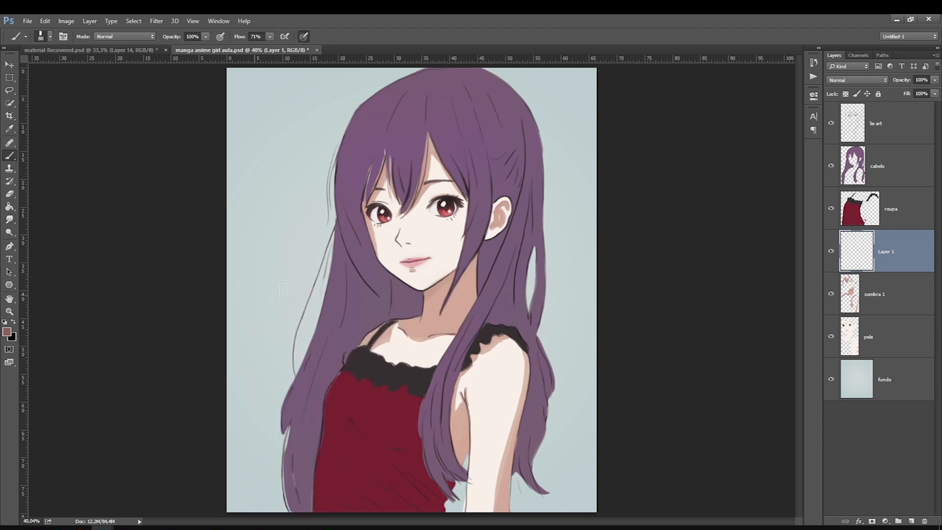
click(834, 80)
click(829, 116)
key(bracketleft)
key(bracketleft)
drag(451, 275, 436, 290)
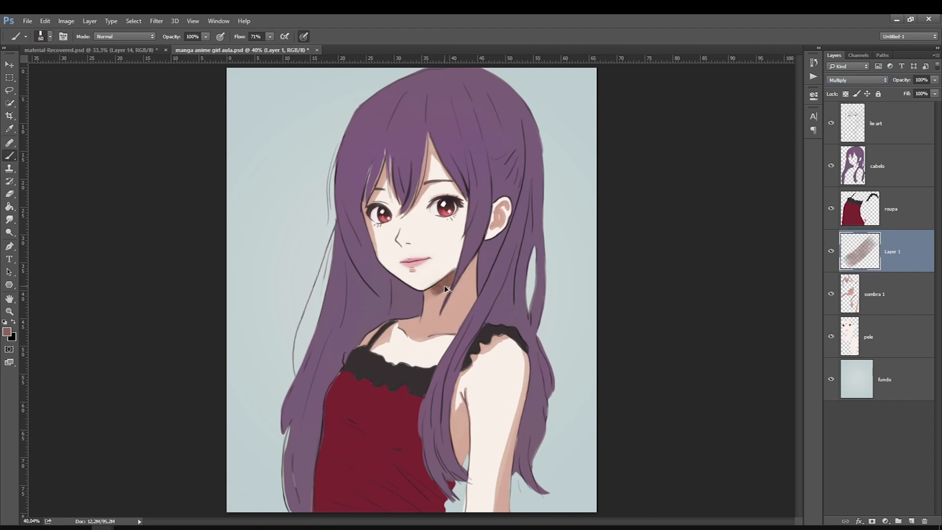
key(ctrl+z)
Step: Set the brush opacity to 42% and paint a darker shadow under the jaw with a smaller brush
key(4)
key(2)
key(bracketleft)
mouse_move(451, 276)
mouse_down()
mouse_move(427, 294)
mouse_move(453, 276)
mouse_up()
key(bracketleft)
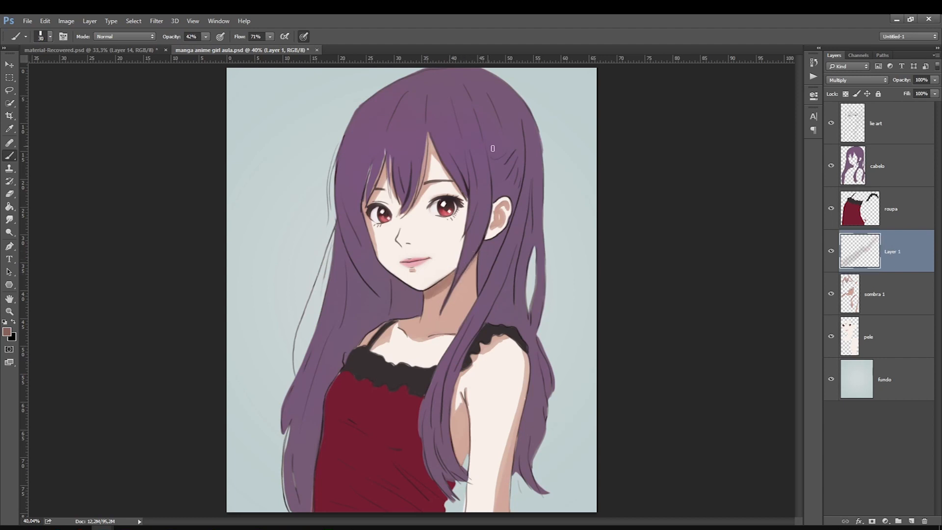
Step: Add darker shadows inside the ear and on the torso's side beneath the arm, adjusting the brush size
key(bracketright)
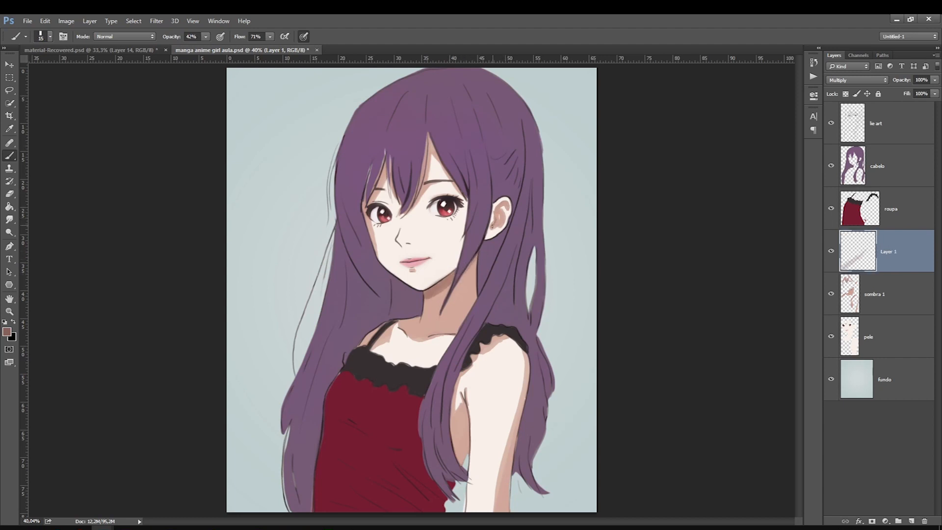
key(bracketright)
key(bracketright)
drag(462, 400, 457, 457)
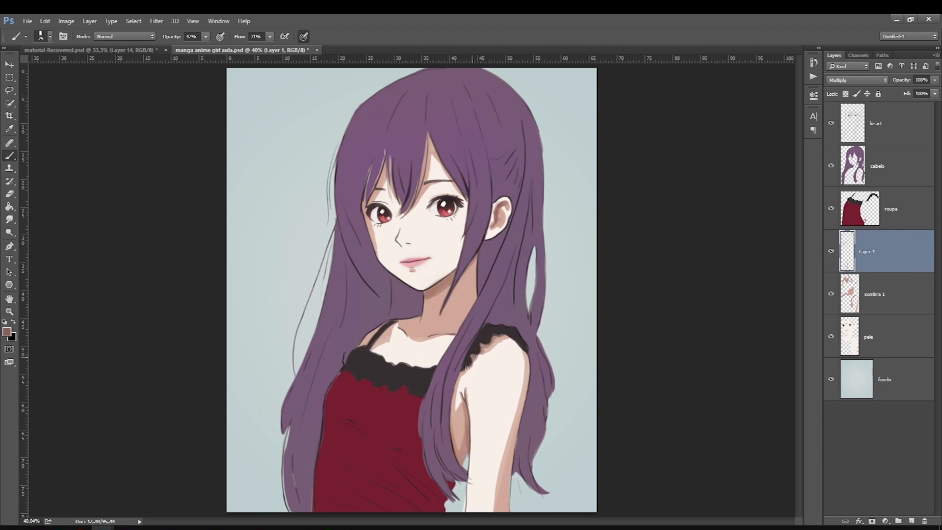
key(bracketright)
key(bracketleft)
key(bracketright)
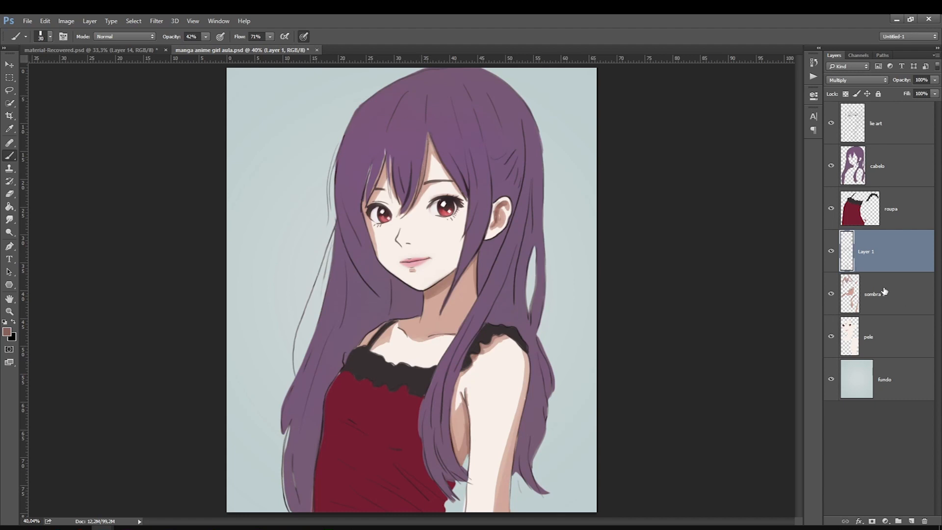
Step: Paint a shadow under the nose on the sombra 1 layer and soften it with a larger Smudge brush
click(838, 290)
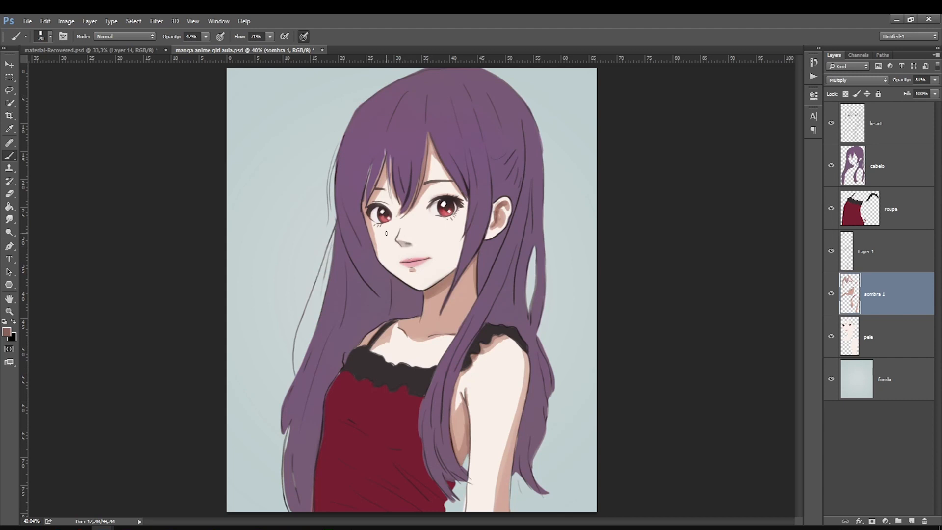
click(9, 220)
key(bracketright)
key(bracketright)
key(bracketright)
key(bracketright)
key(bracketright)
key(bracketright)
key(bracketright)
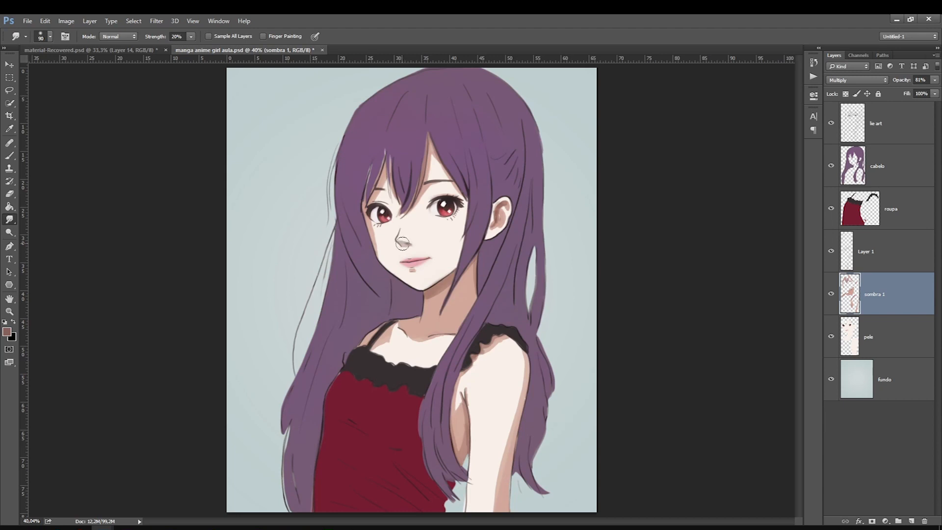
mouse_move(404, 245)
mouse_down()
mouse_move(393, 232)
mouse_move(399, 238)
mouse_up()
Step: Rename the darker shadow layer above sombra 1 as sombra 2
click(865, 253)
double_click(867, 252)
text(sombra 2)
key(Return)
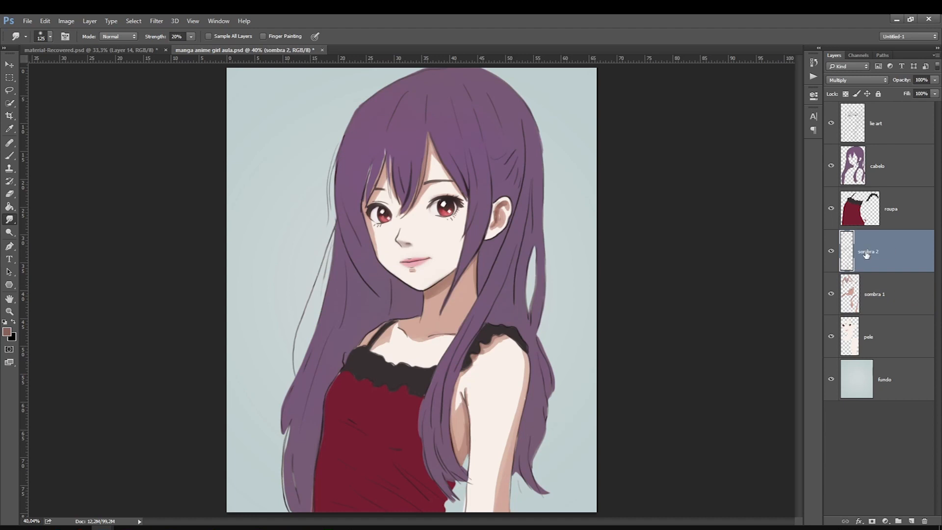
Step: Create a new layer above sombra 2 and name it sombra 3
click(911, 521)
double_click(881, 252)
text(sombra 3)
key(Return)
Step: Return to the Brush tool and set the foreground color to a light salmon pink
click(9, 155)
click(7, 332)
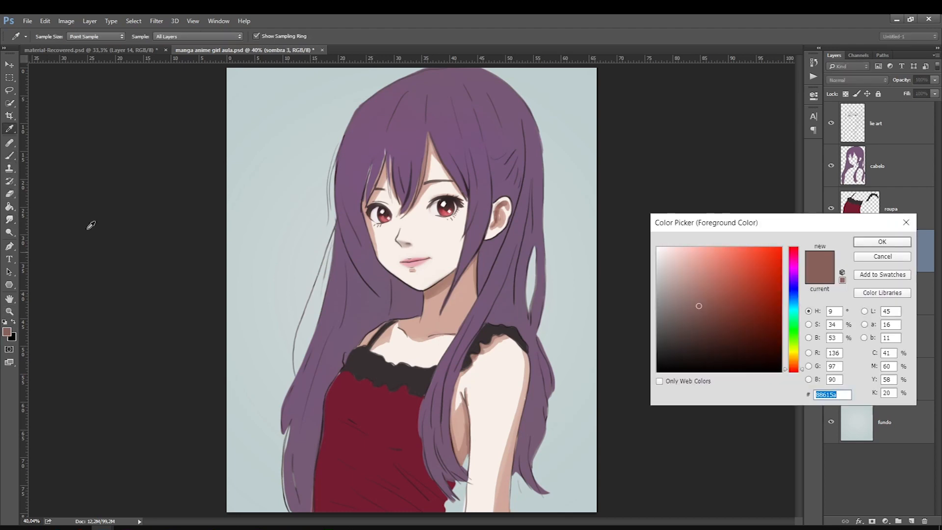
click(672, 257)
drag(673, 252, 696, 257)
key(Return)
Step: Choose a soft round brush with 0% hardness, enlarge it to 200 px, and set its opacity to 29%
right_click(459, 280)
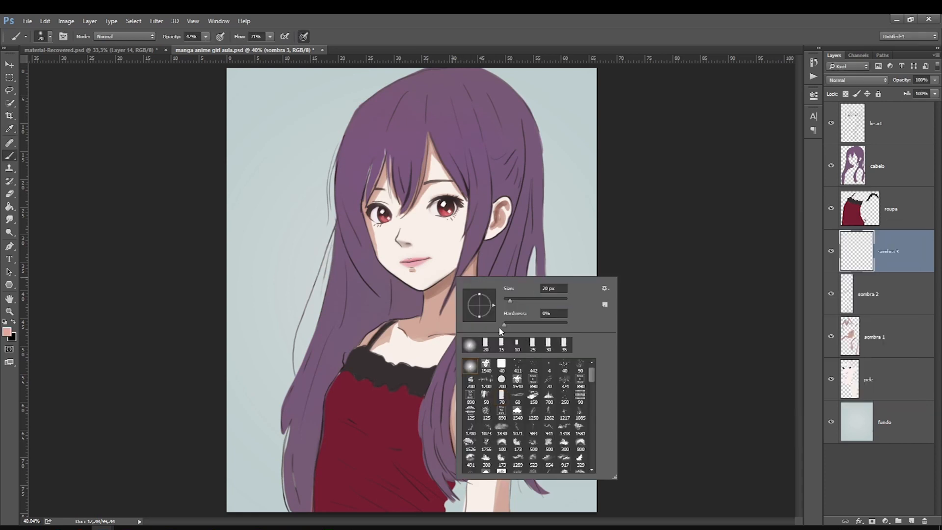
click(765, 252)
drag(206, 38, 199, 38)
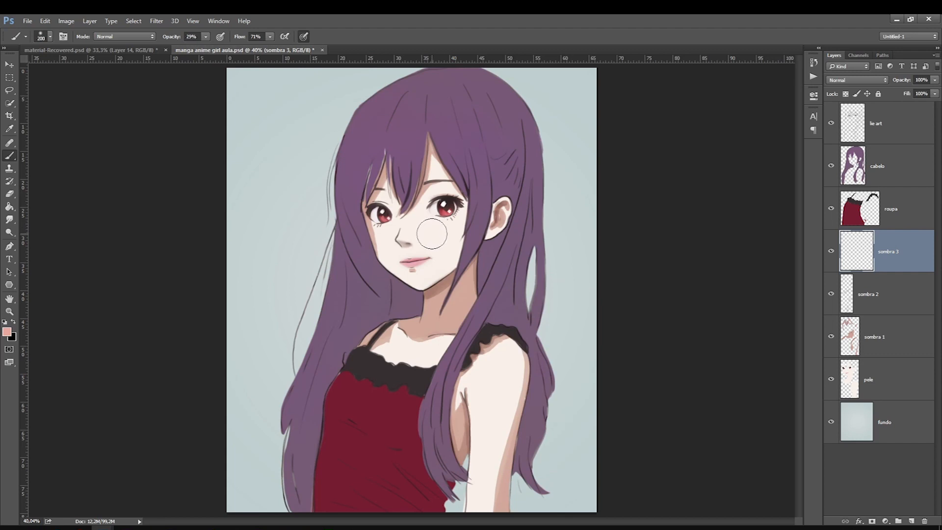
Step: Load the outline of the pele layer as a selection and enlarge the soft brush to 600 px
key(bracketright)
key(bracketright)
ctrl+click(850, 377)
key(bracketright)
key(bracketright)
key(bracketright)
ctrl+click(849, 377)
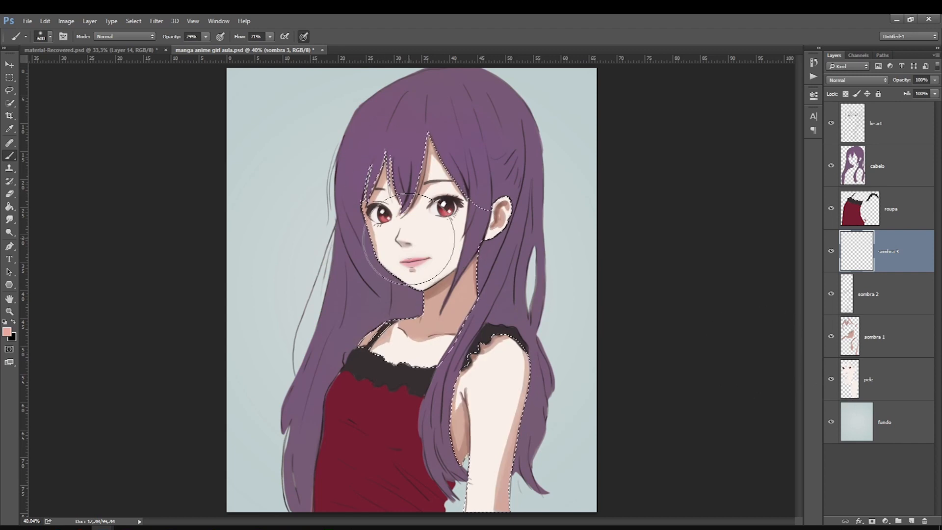
Step: Undo the trial stroke and lower the brush opacity to 10%
key(bracketright)
key(bracketright)
key(ctrl+z)
click(206, 37)
click(199, 47)
click(189, 48)
text(0)
Step: Brush a soft salmon-pink tint over the face and down the arm inside the skin selection on sombra 3
drag(405, 236, 407, 202)
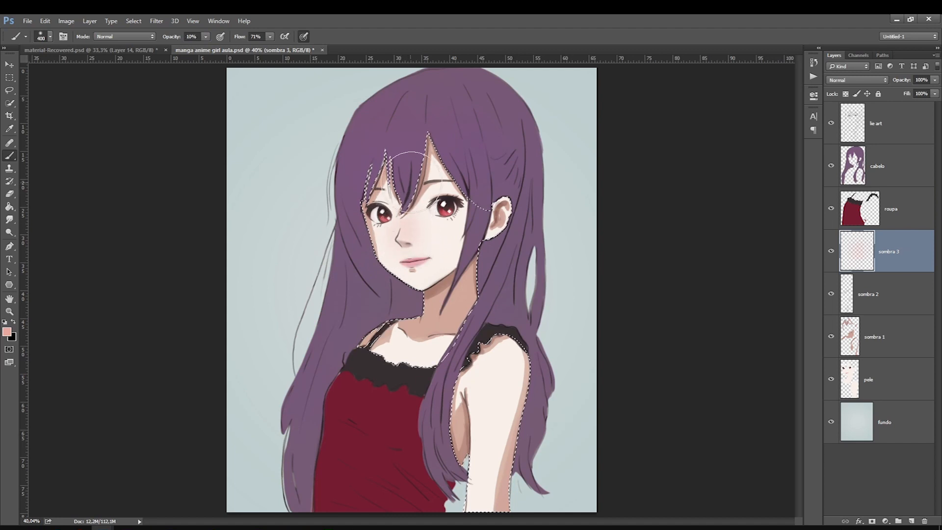
drag(436, 153, 395, 144)
mouse_move(453, 195)
mouse_down()
mouse_move(466, 232)
mouse_move(374, 233)
mouse_up()
key(bracketleft)
click(357, 188)
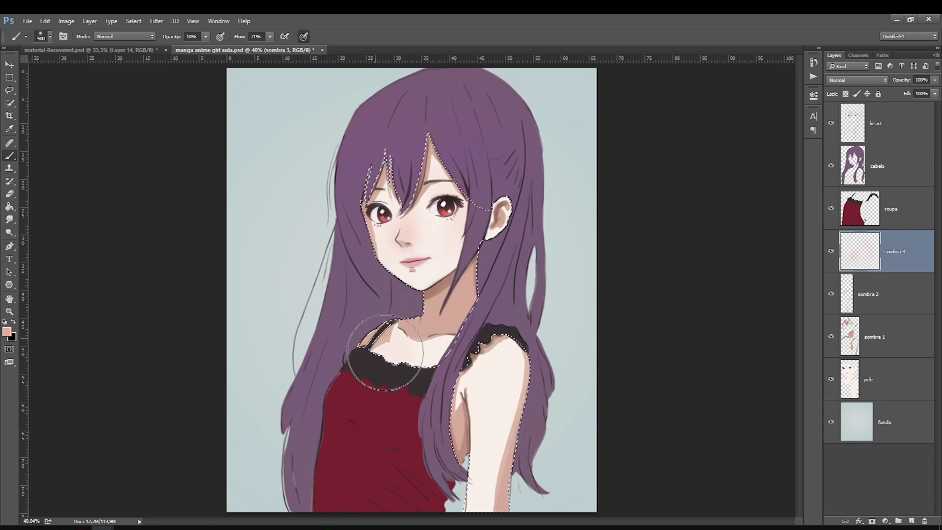
key(ctrl+z)
drag(520, 341, 488, 500)
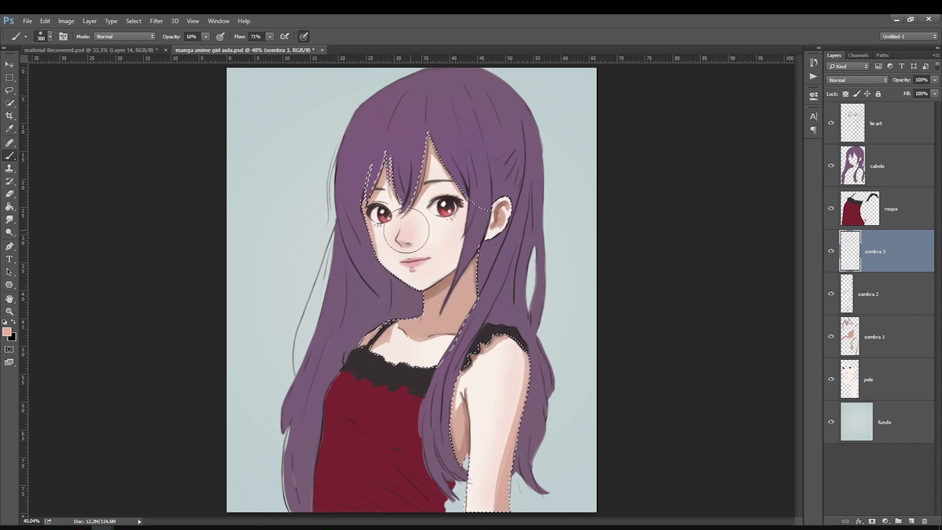
Step: Try the Soft Light, Overlay and Darken blend modes on sombra 3, ending back on Normal
click(834, 80)
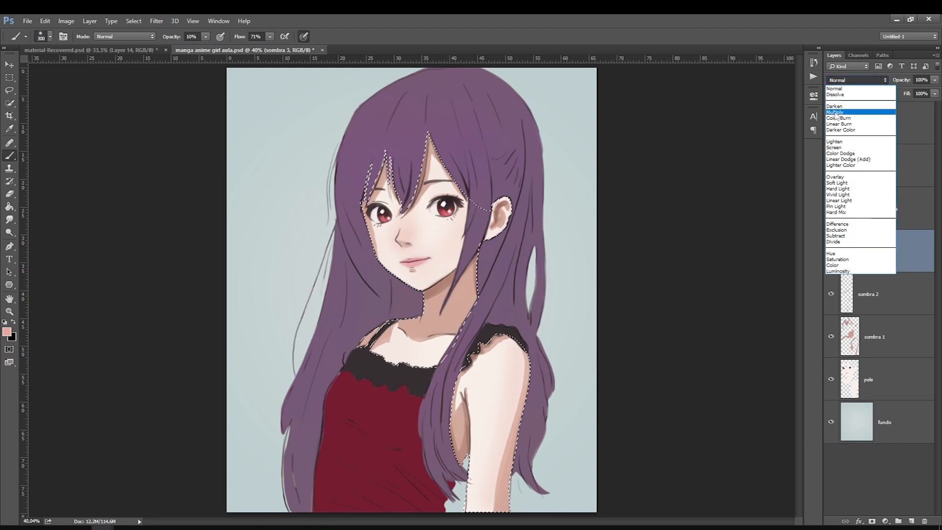
click(833, 183)
click(834, 80)
click(830, 177)
click(834, 79)
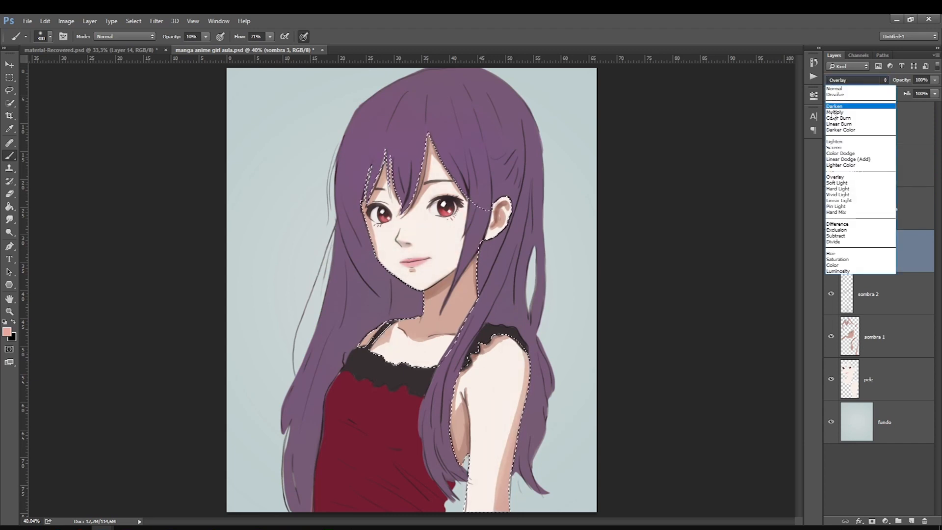
click(834, 106)
click(834, 80)
click(835, 89)
Step: Lower the opacity of sombra 3 to 53% and clear the skin selection
drag(934, 80, 911, 91)
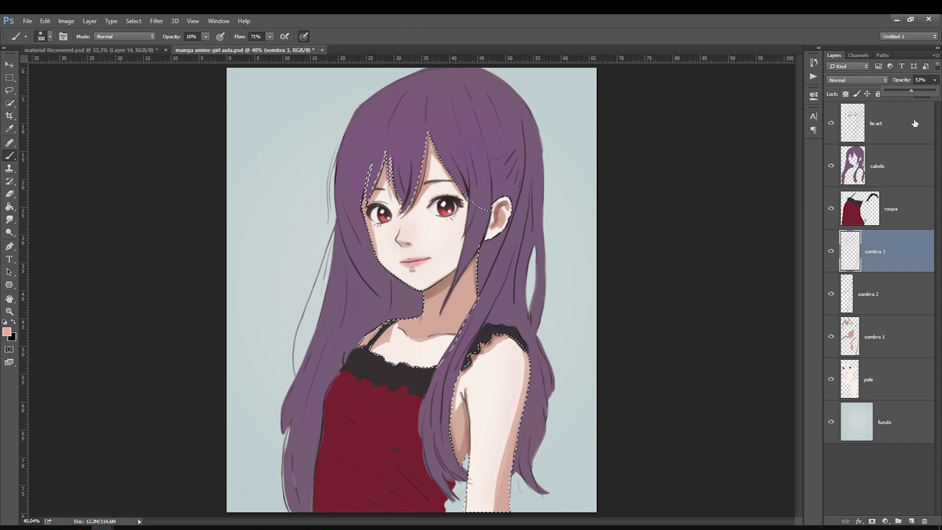
key(ctrl+d)
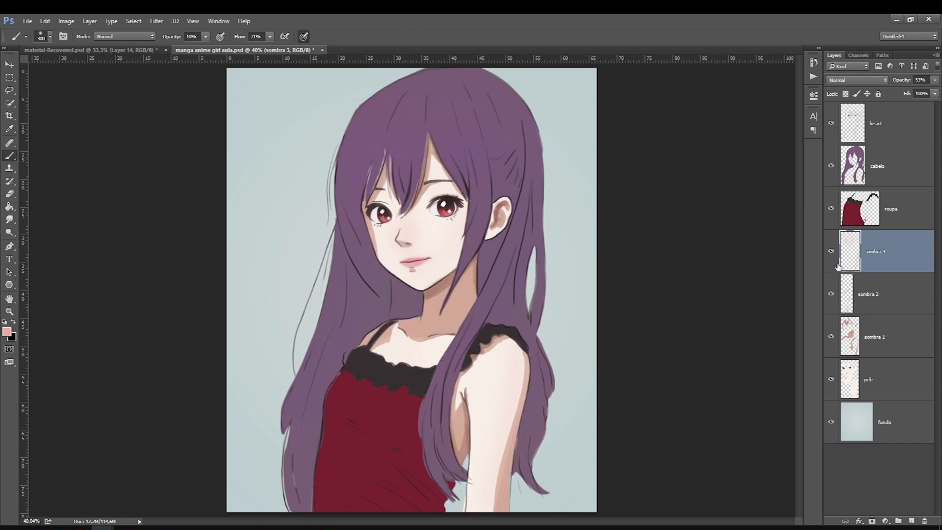
Step: Hide and show sombra 3, sombra 2 and sombra 1 in turn to compare their effect on the skin
click(831, 253)
click(832, 252)
click(831, 253)
click(831, 252)
click(831, 252)
click(832, 252)
click(830, 307)
click(830, 306)
key(e)
click(831, 336)
click(831, 336)
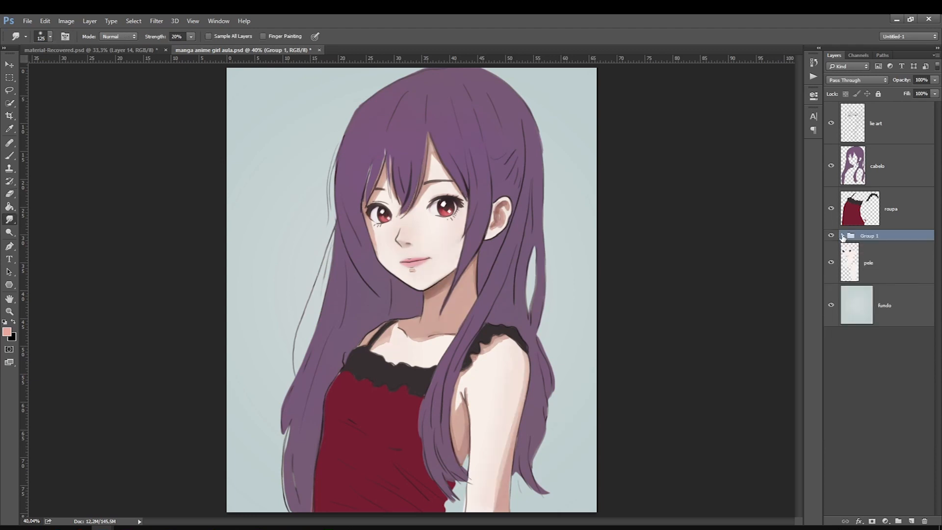
Step: Compare the skin with the grouped shadow layers hidden and shown, and name the group sombra pele
click(831, 236)
click(831, 236)
click(831, 236)
click(831, 236)
double_click(869, 237)
text(sombra pele)
key(Return)
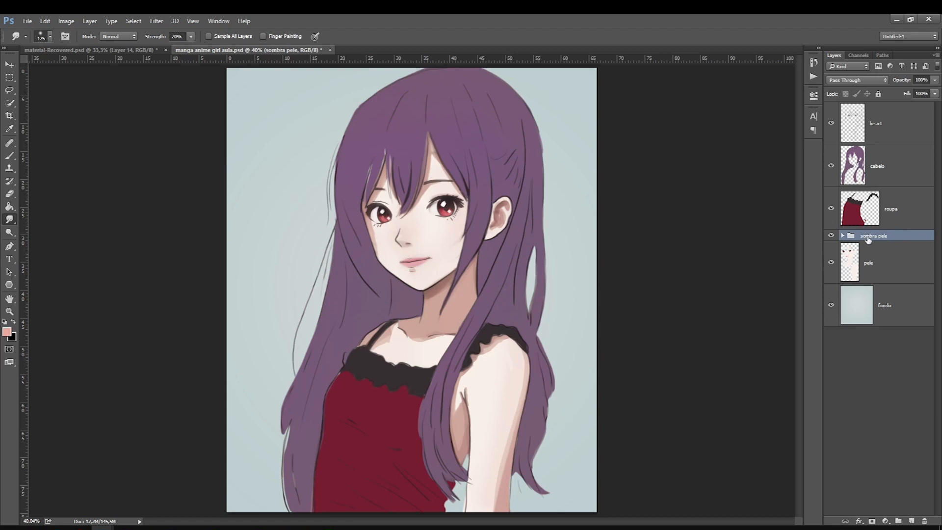
Step: Create a new layer above the sombra pele group and name it luz
click(896, 258)
shift+click(892, 237)
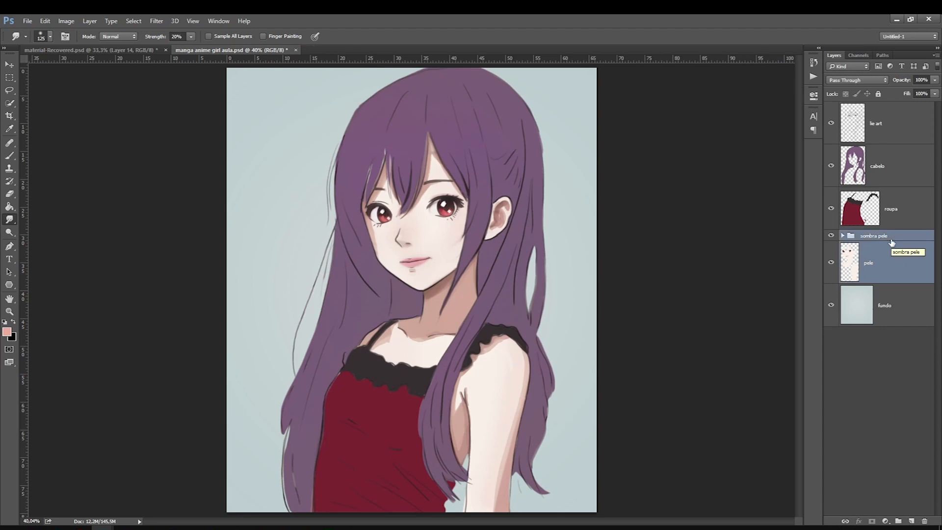
click(911, 521)
double_click(883, 250)
text(luz)
Step: Set the foreground color to an off-white sampled from the face and return to the Brush tool
click(7, 331)
click(417, 231)
click(417, 231)
key(Return)
key(b)
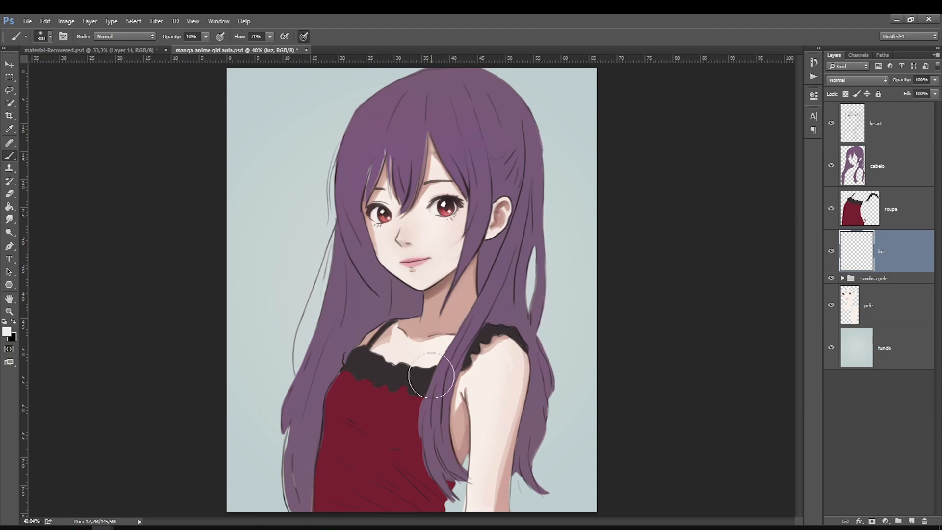
Step: Choose a different brush tip, reduce it to 30 px and raise its opacity to 58%
right_click(430, 397)
click(478, 442)
key(Return)
key(bracketleft)
key(bracketleft)
key(bracketleft)
key(bracketleft)
click(206, 36)
drag(204, 48, 230, 48)
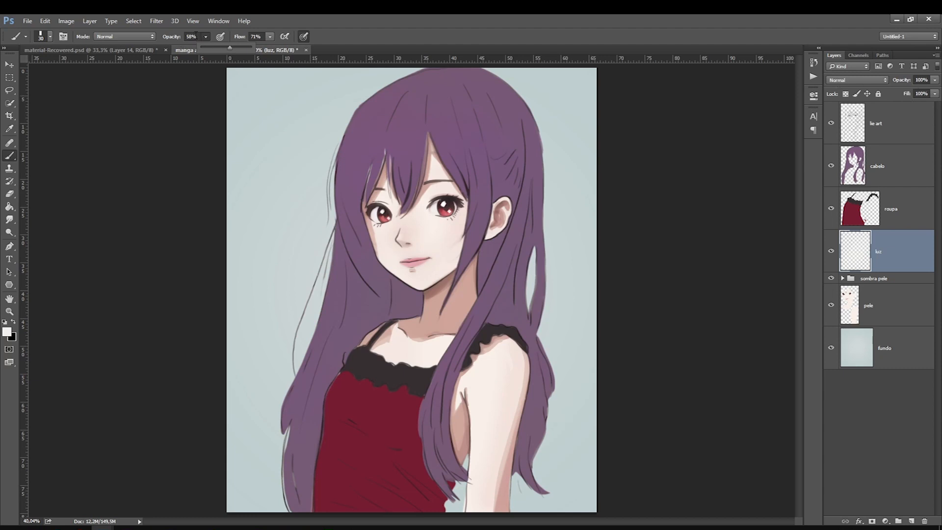
key(bracketright)
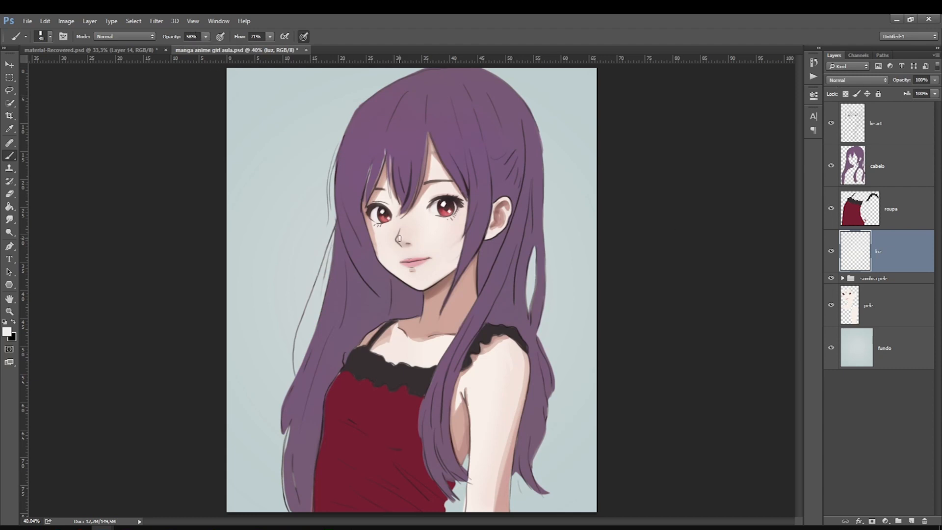
Step: Paint small off-white highlights on the face, neck and upper arm on the luz layer, varying the brush size
drag(400, 238, 400, 235)
key(ctrl+z)
key(bracketright)
key(bracketright)
key(bracketright)
key(bracketright)
key(bracketright)
drag(430, 332, 430, 310)
key(bracketright)
key(bracketright)
key(bracketright)
drag(441, 233, 449, 244)
key(bracketleft)
key(bracketleft)
mouse_move(380, 237)
mouse_down()
mouse_move(379, 247)
mouse_move(376, 234)
mouse_move(385, 235)
mouse_up()
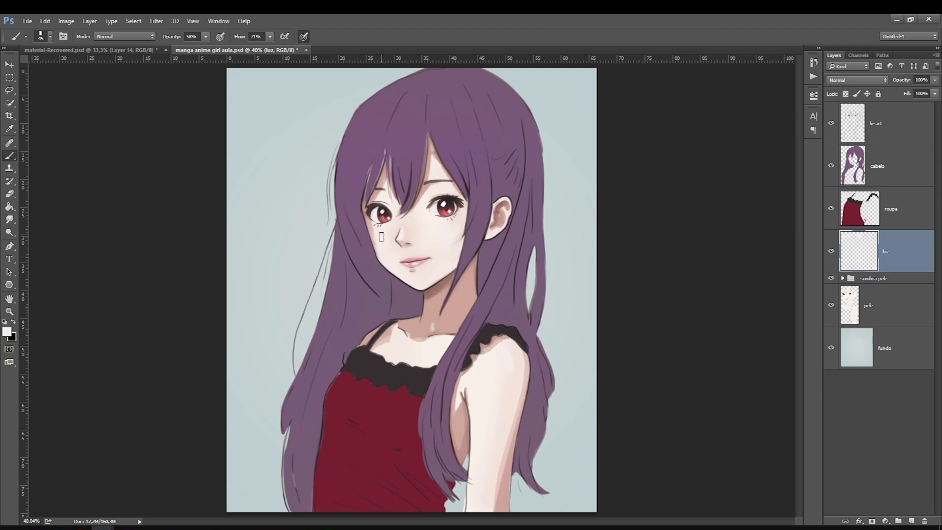
Step: Switch to the Eraser tool and lower the opacity of the luz layer to 77%
click(10, 193)
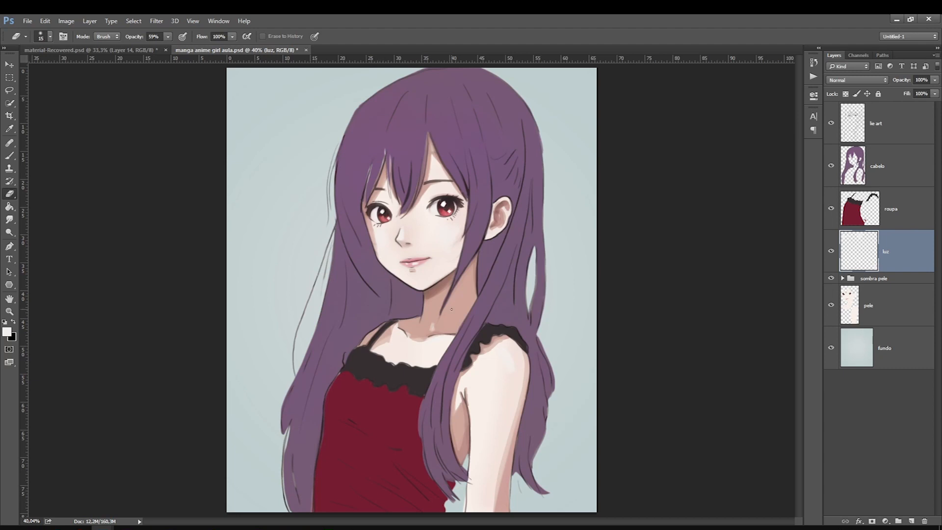
click(935, 81)
drag(931, 94, 924, 94)
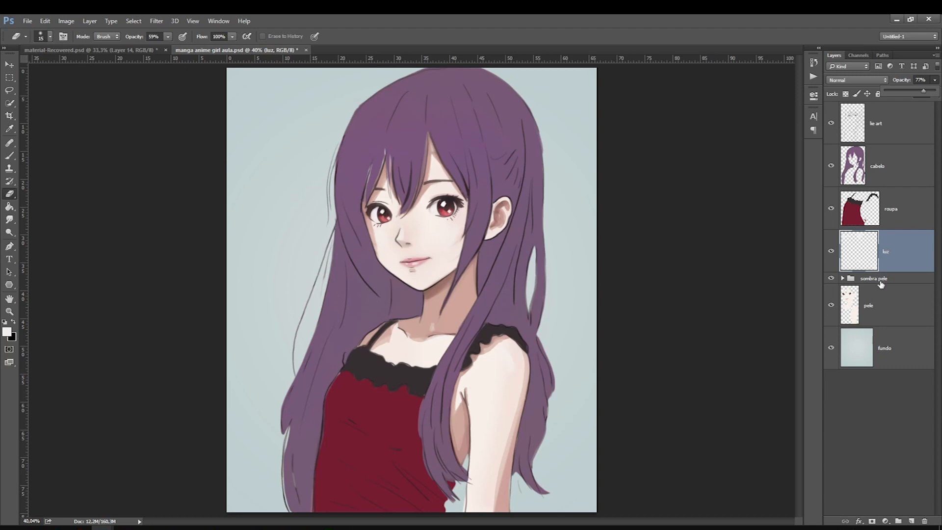
Step: Group the luz layer, the sombra pele group and the pele layer, and name the group pele
key(r)
shift+click(892, 304)
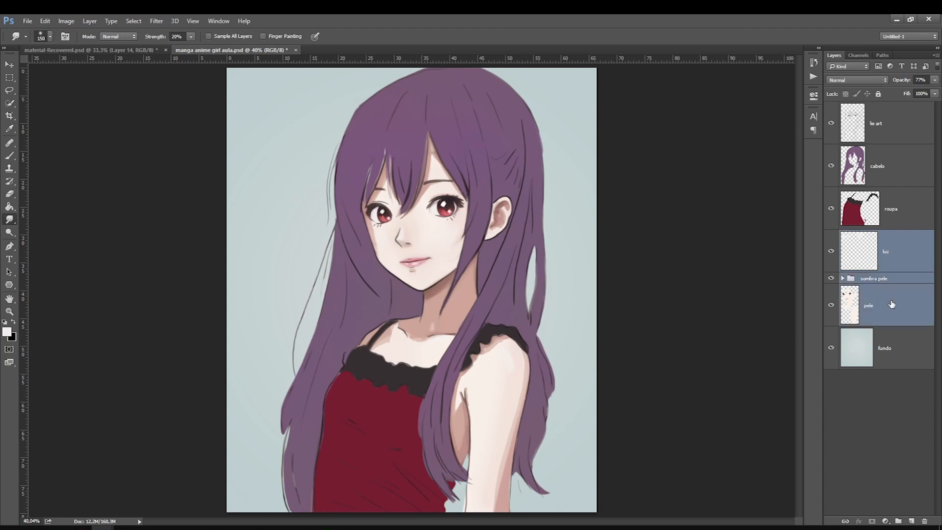
key(ctrl+g)
double_click(869, 236)
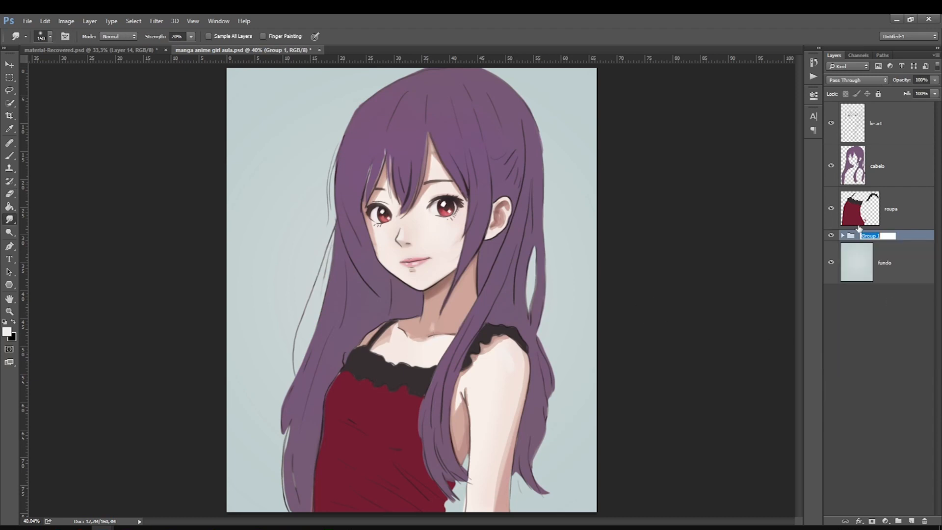
text(pele)
key(Return)
click(844, 236)
click(843, 236)
Step: Sample the dress red as the foreground color and create a new layer above roupa
click(856, 228)
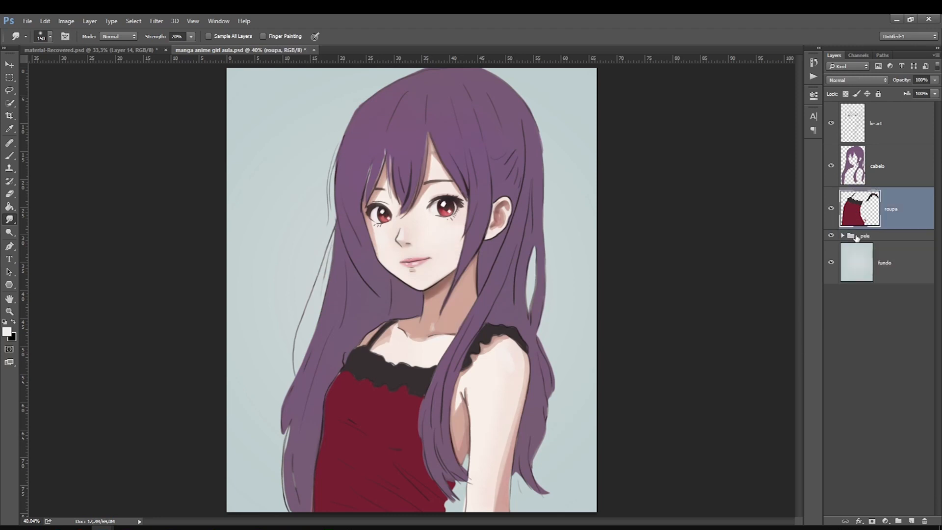
click(7, 331)
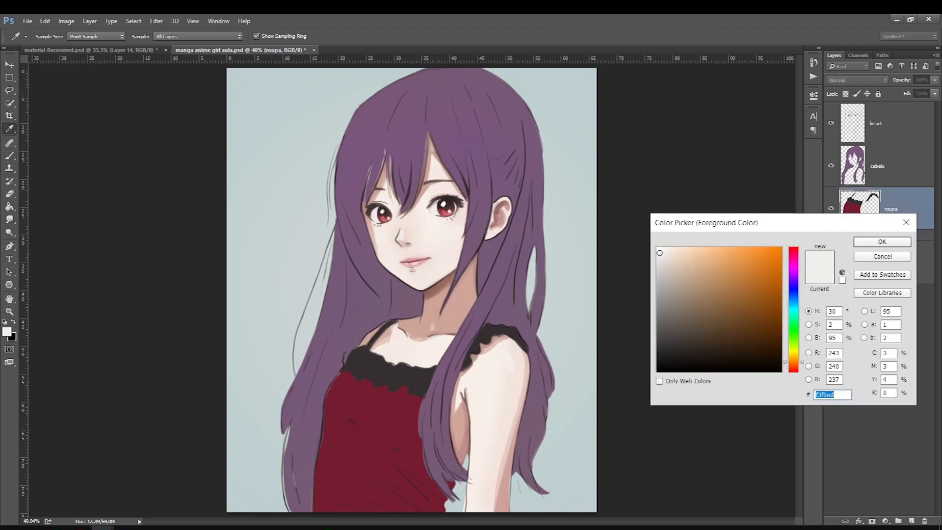
click(369, 449)
click(881, 241)
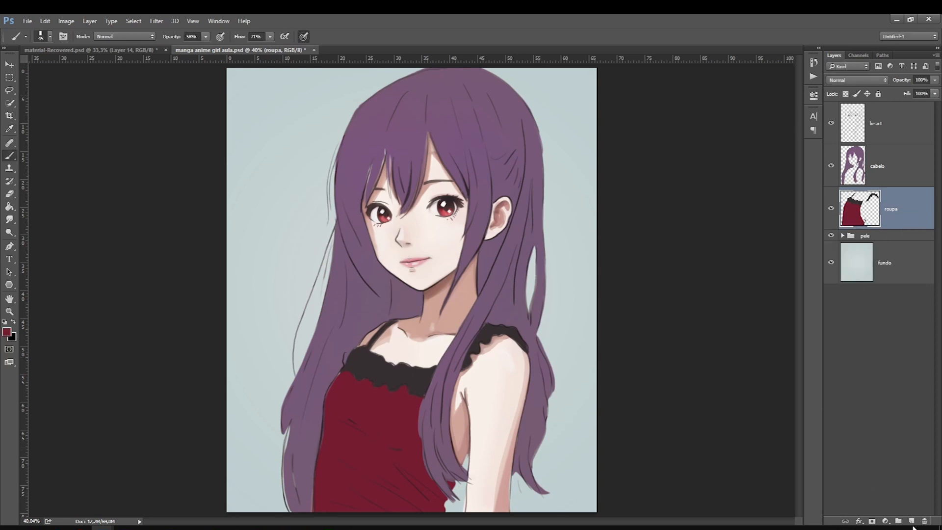
click(911, 521)
Step: Change the foreground color to a darker dress red shifted toward magenta, and return to the Brush tool
click(7, 331)
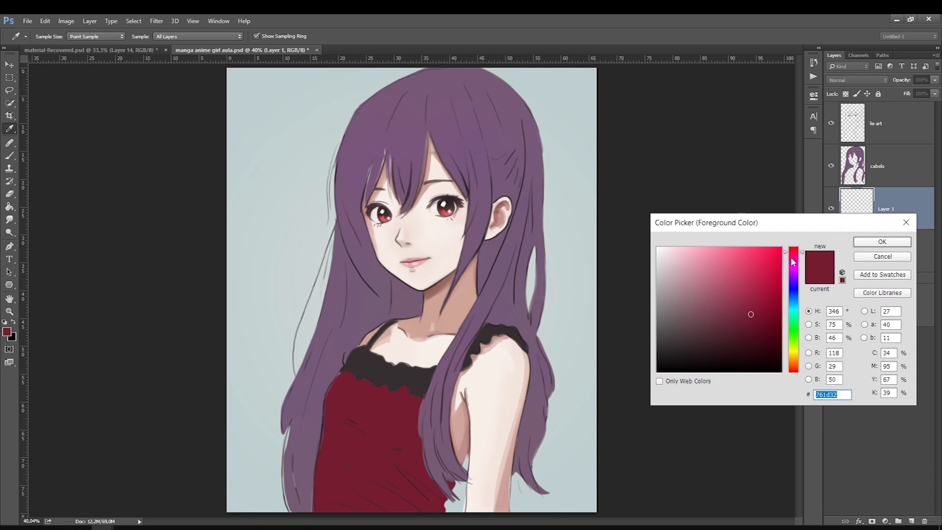
text(80273c)
click(770, 317)
click(770, 326)
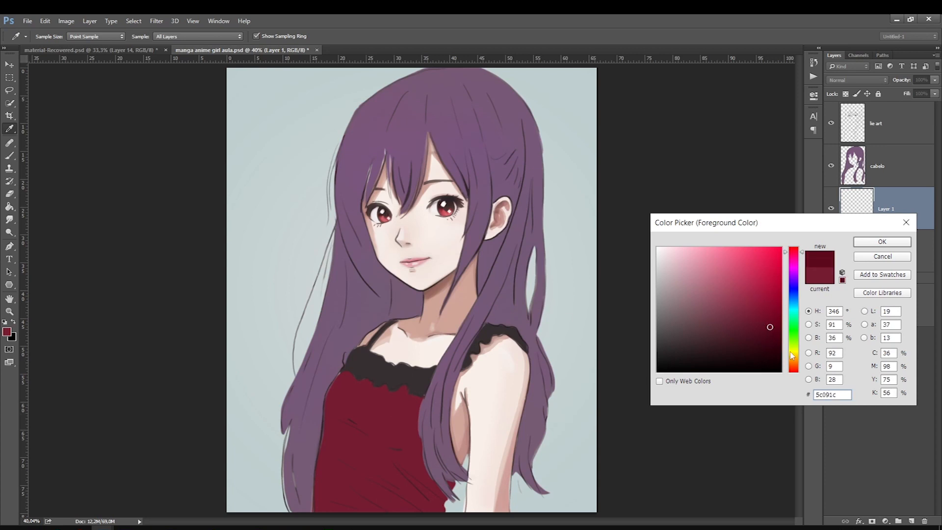
drag(796, 265, 795, 275)
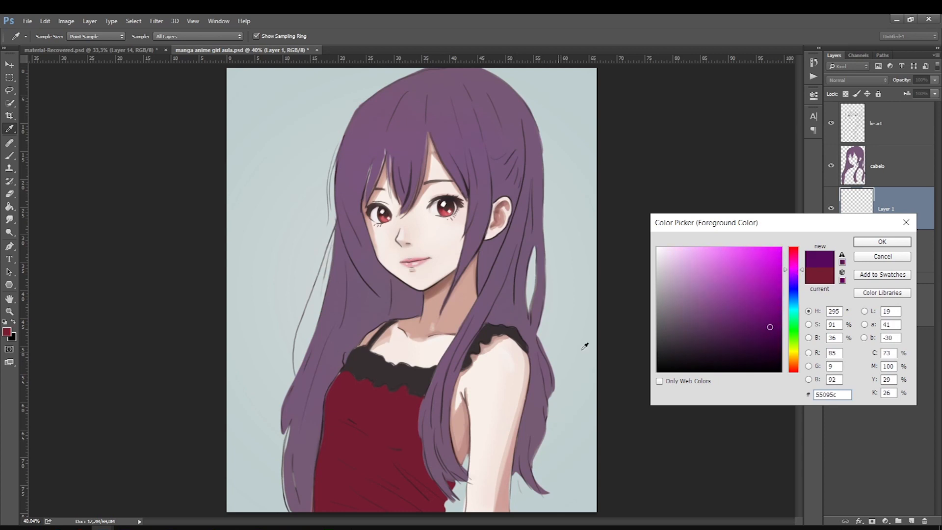
click(400, 421)
click(766, 321)
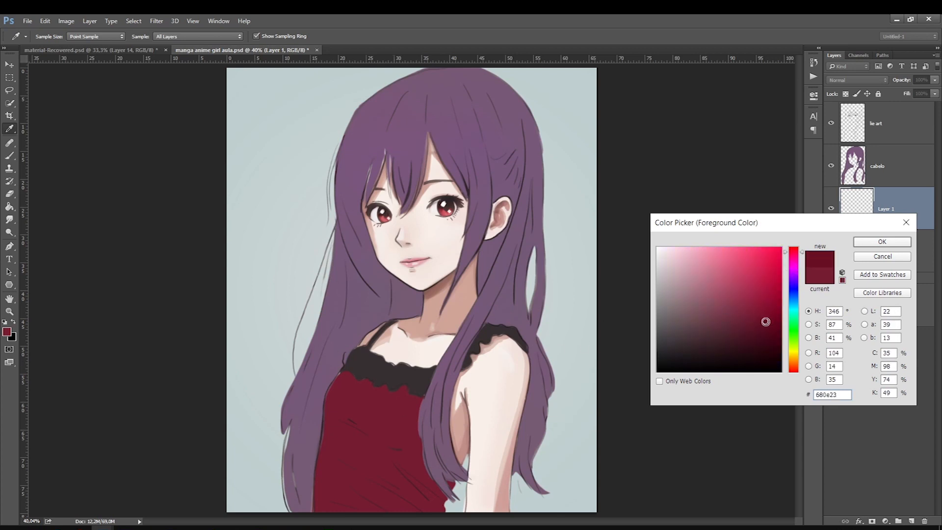
click(795, 261)
key(Return)
key(b)
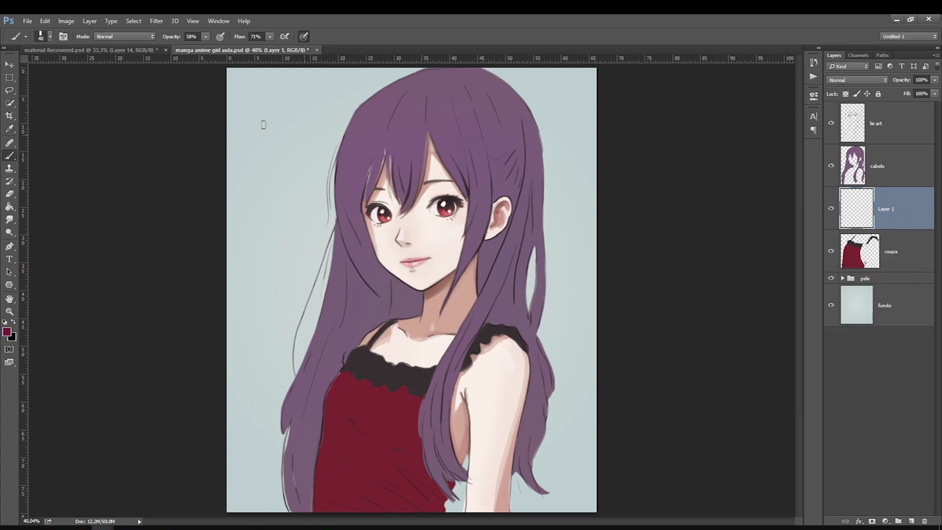
Step: Paint two diagonal shadow folds across the waist and lower part of the red dress with a 30 px brush
key(bracketleft)
mouse_move(370, 439)
mouse_down()
mouse_move(337, 423)
mouse_move(381, 451)
mouse_move(342, 428)
mouse_move(382, 449)
mouse_up()
key(bracketleft)
key(bracketleft)
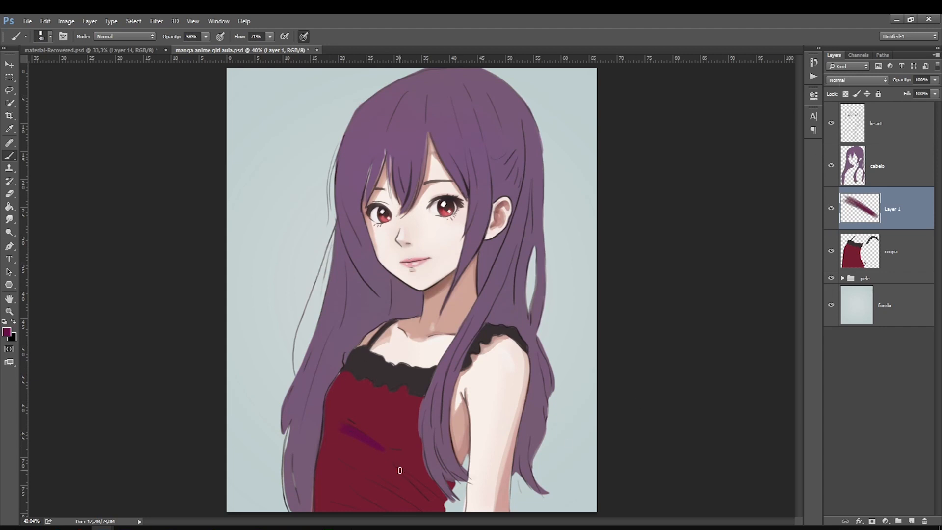
key(bracketright)
mouse_move(419, 488)
mouse_down()
mouse_move(396, 468)
mouse_move(437, 501)
mouse_up()
Step: Recolor the fold strokes using Hue/Saturation with Colorize, Hue 333, Saturation 75 and Lightness -10
click(66, 21)
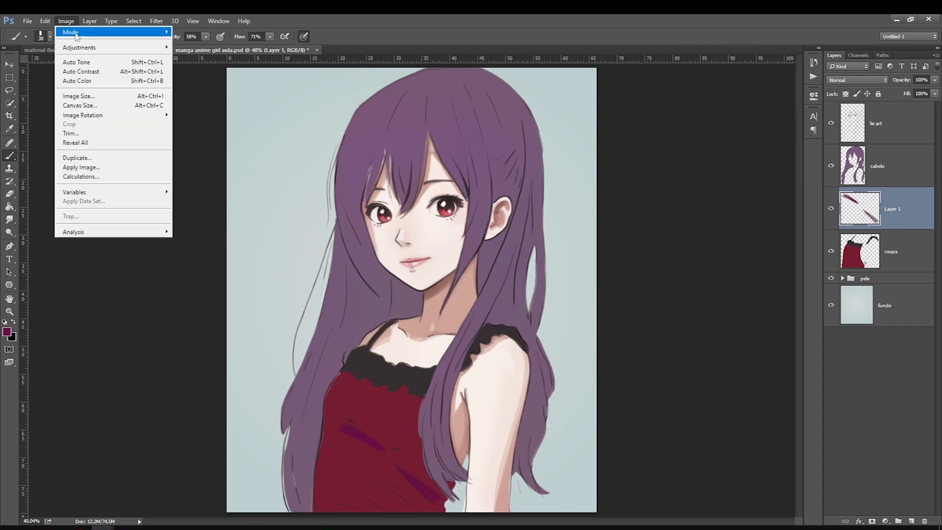
mouse_move(83, 48)
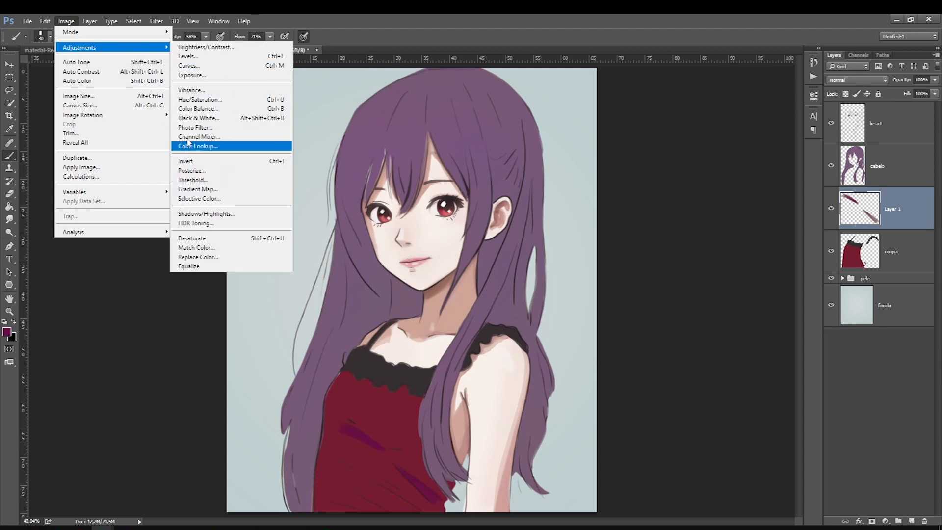
click(198, 100)
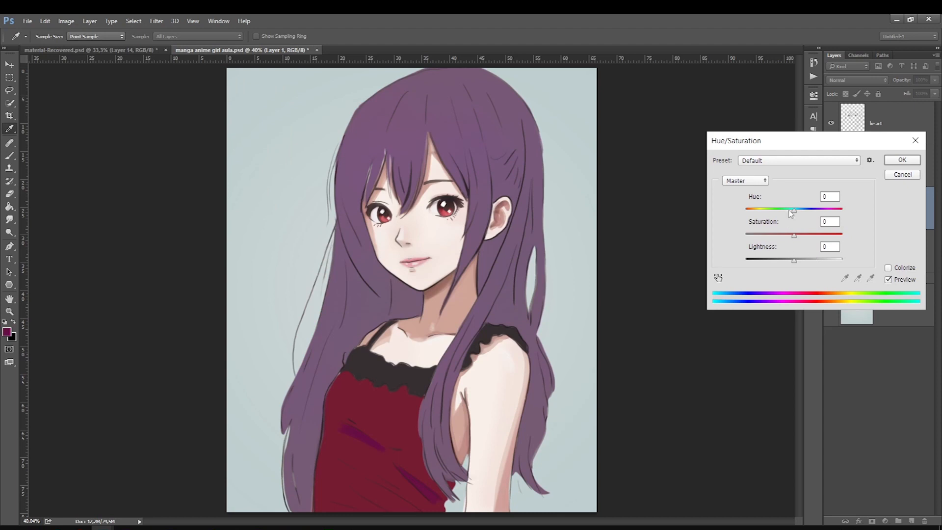
click(889, 268)
drag(770, 235, 801, 261)
drag(833, 210, 753, 212)
mouse_move(801, 261)
mouse_down()
mouse_move(780, 262)
mouse_move(830, 236)
mouse_move(789, 261)
mouse_up()
drag(753, 210, 835, 210)
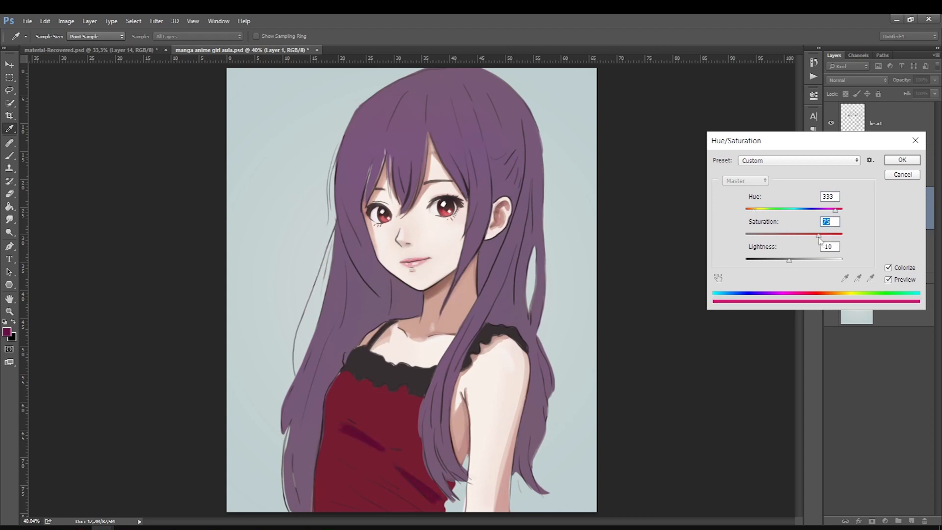
key(Return)
Step: Set the foreground color to the dark red sampled from the upper dress fold and ready the brush
key(b)
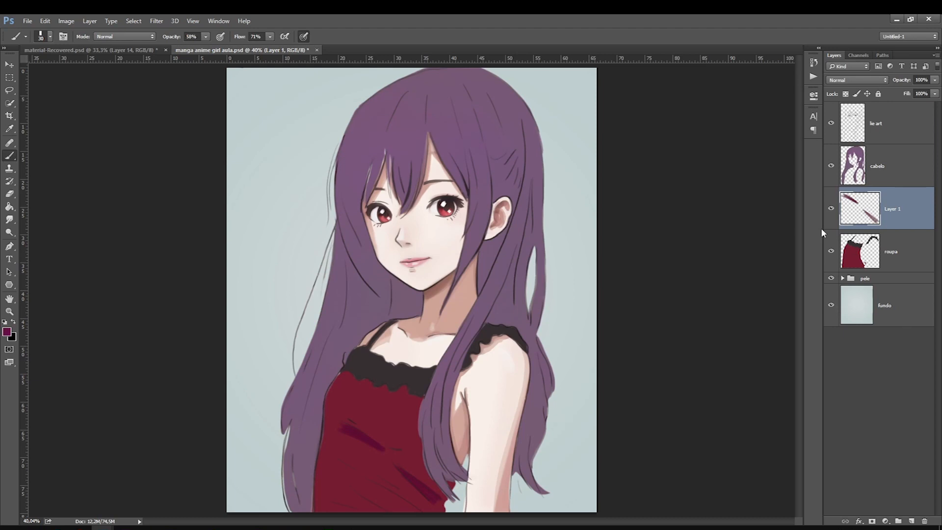
click(7, 334)
click(359, 433)
key(Return)
key(bracketright)
key(bracketleft)
Step: Try the Multiply blend mode on the dress shadow layer and undo it
click(834, 81)
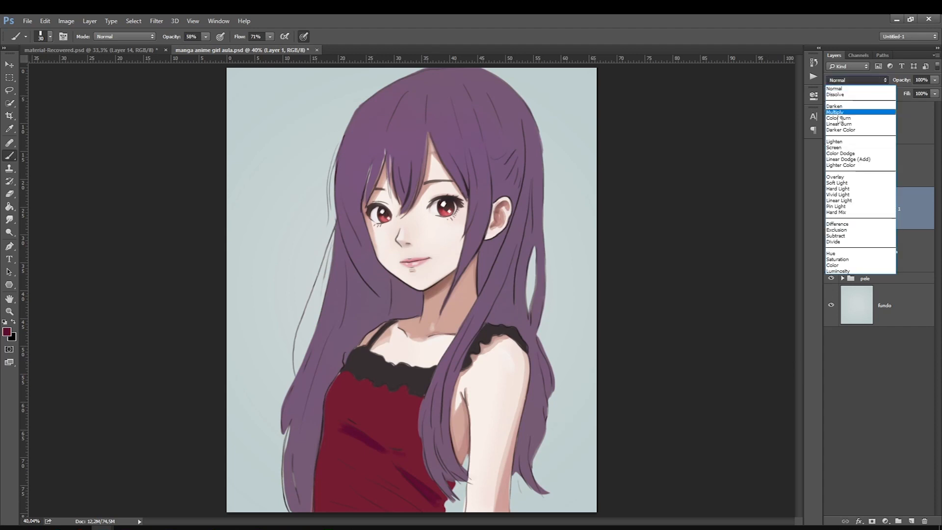
click(844, 114)
key(ctrl+z)
key(bracketright)
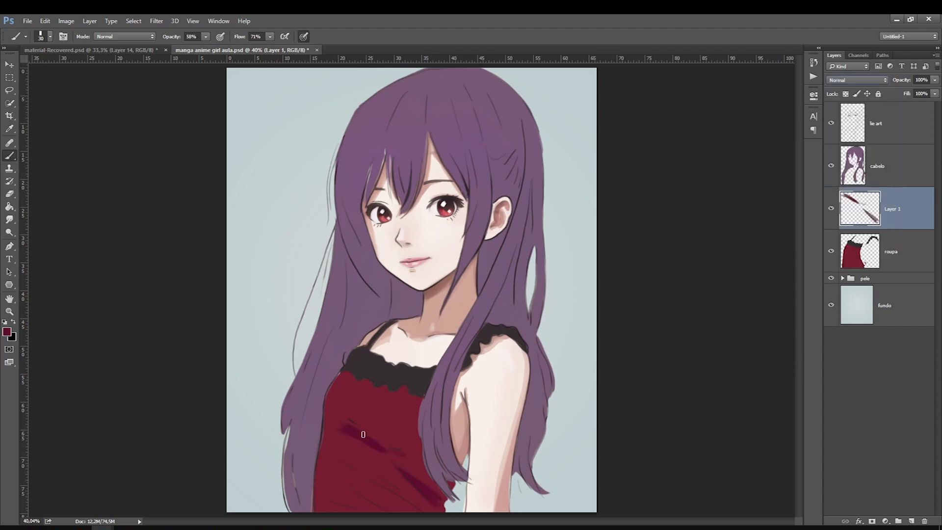
Step: Load the roupa layer's outline as a selection and paint more dark folds across the lower dress and beneath the neckline ruffle
ctrl+click(851, 256)
key(bracketright)
key(bracketleft)
key(bracketleft)
key(bracketleft)
key(bracketright)
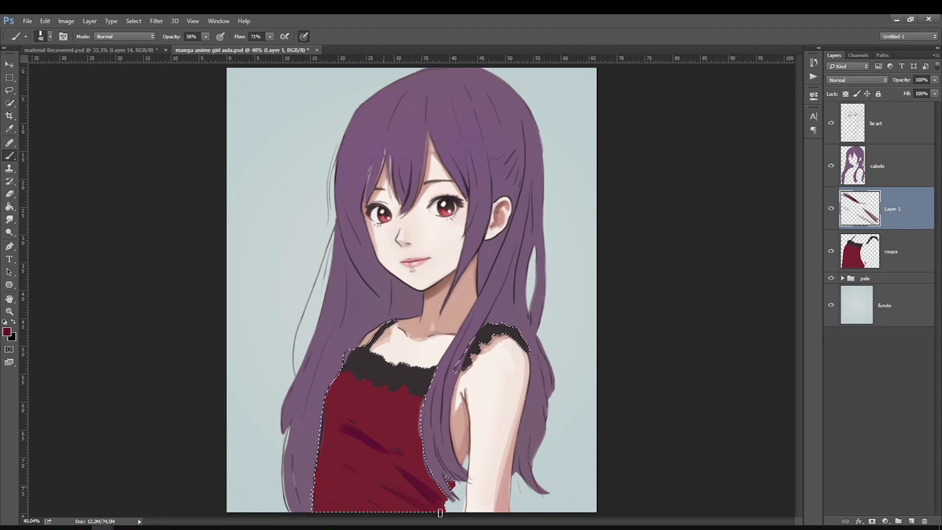
key(bracketright)
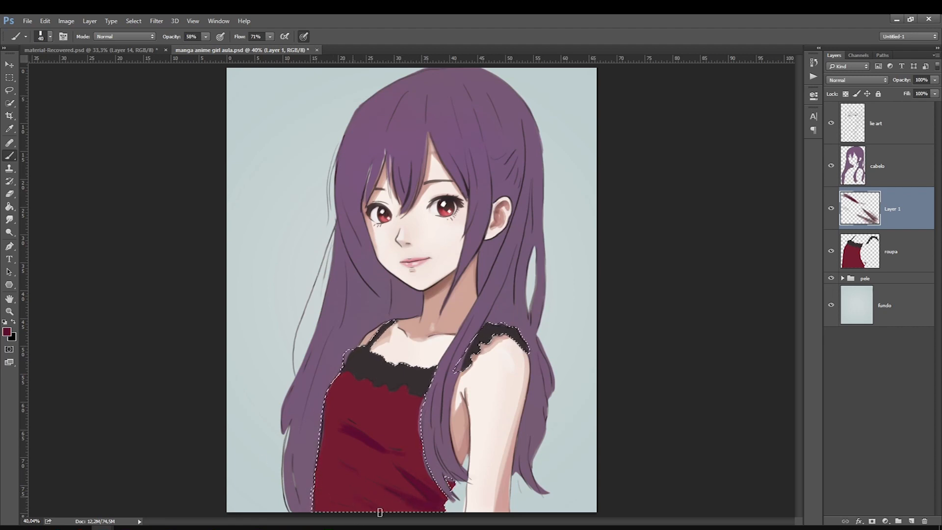
key(bracketleft)
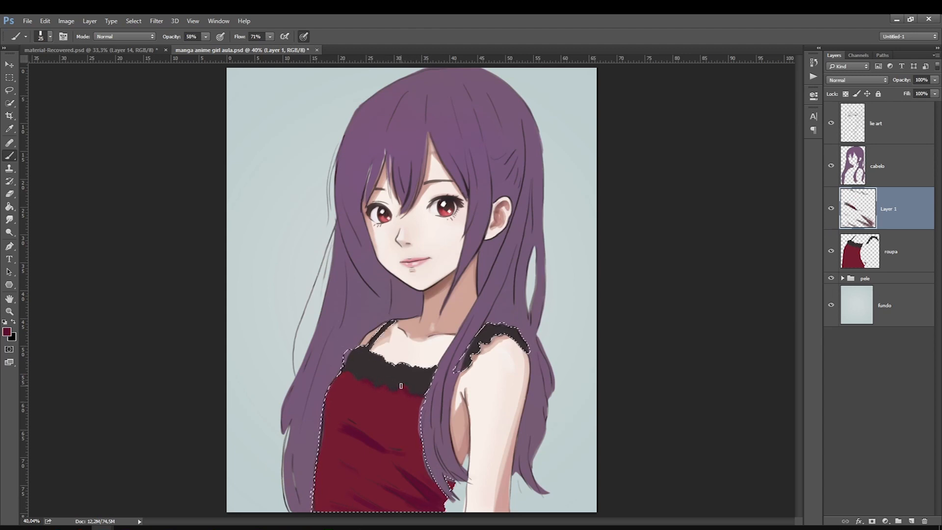
drag(405, 392, 416, 390)
Step: Swap the foreground and background colors and set the foreground to the muted pink #a34963
click(13, 322)
click(7, 332)
click(794, 252)
click(726, 292)
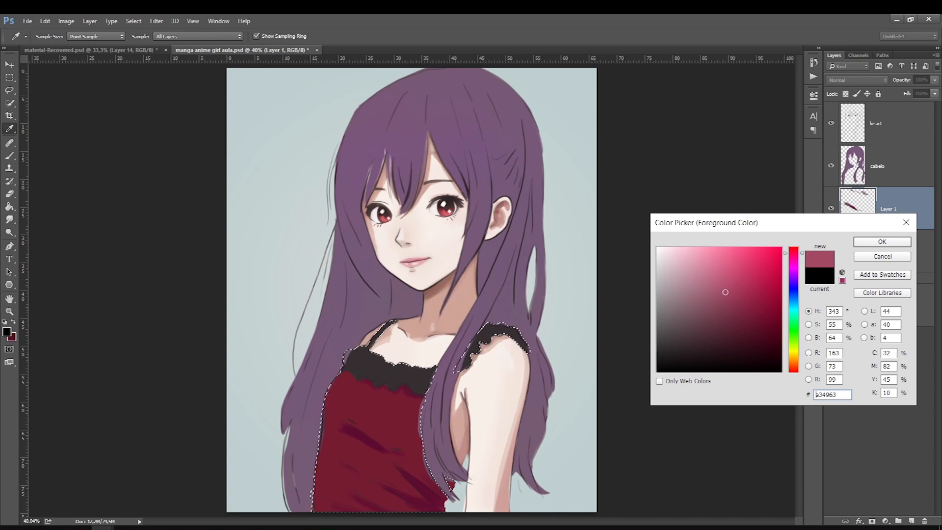
click(882, 241)
Step: Rename the dress shadow layer sombra and add a new layer above it named luz
double_click(884, 210)
text(sombra)
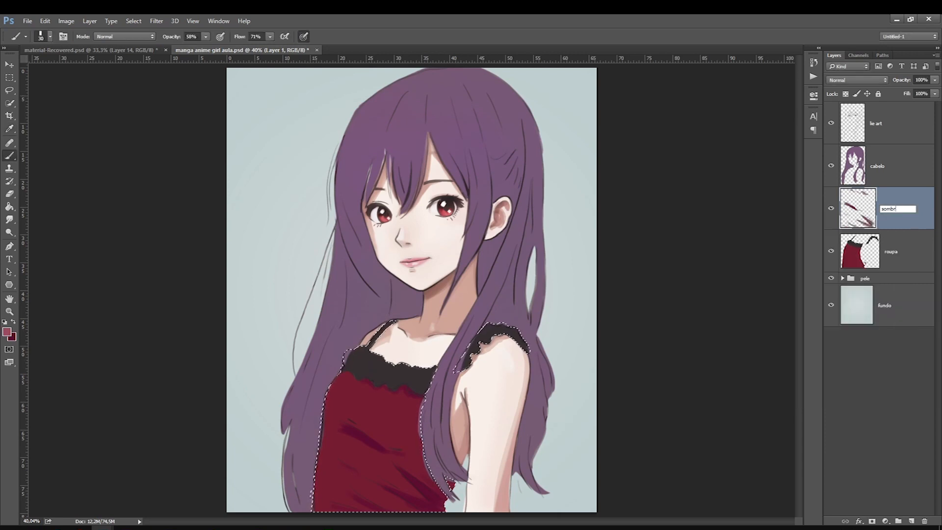
key(Return)
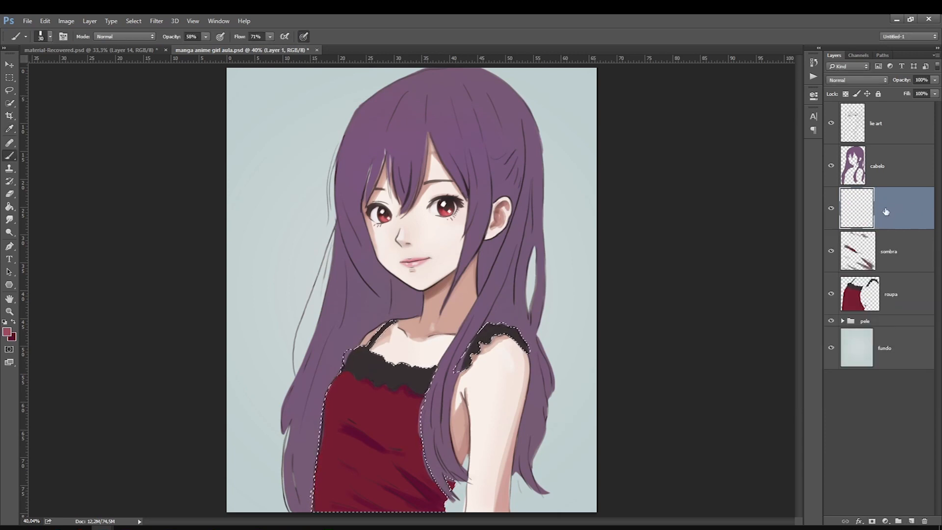
double_click(881, 209)
text(luz)
key(Return)
Step: Dab small pink highlights on the left end of the black neckline ruffle, adjusting the pink between dabs
click(365, 356)
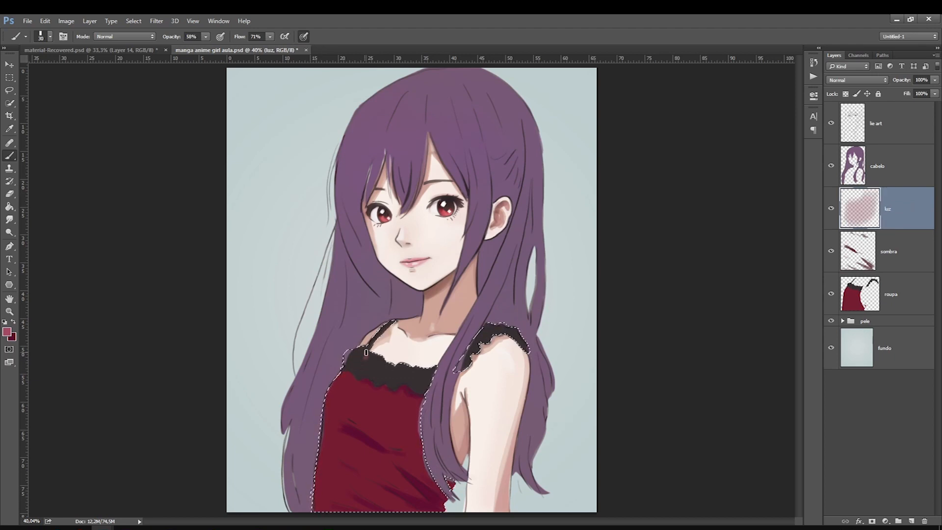
click(13, 338)
click(383, 368)
drag(671, 346, 671, 316)
key(Return)
key([)
click(365, 357)
click(362, 354)
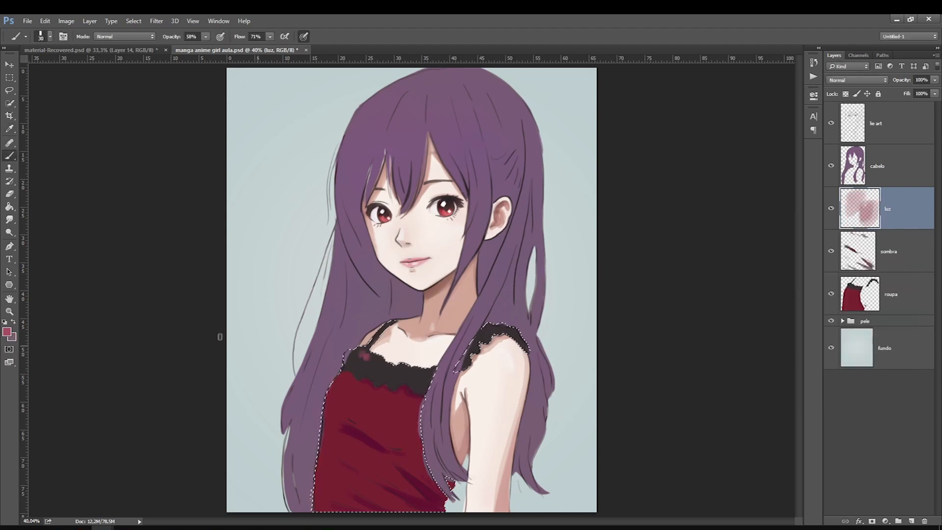
click(371, 358)
click(374, 360)
click(376, 359)
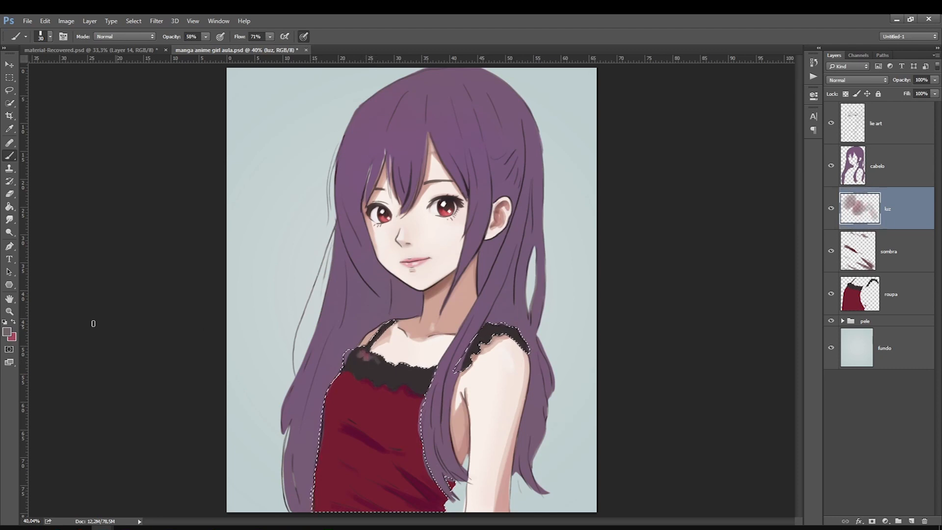
Step: Choose a light gray foreground color and dab highlights along the black neckline ruffle and the shoulder ruffle
click(7, 332)
click(658, 290)
key(Return)
click(377, 359)
click(379, 360)
click(384, 364)
click(393, 368)
key(bracketright)
click(405, 371)
key(bracketright)
click(417, 372)
click(429, 371)
click(469, 355)
click(475, 348)
click(486, 337)
key(bracketleft)
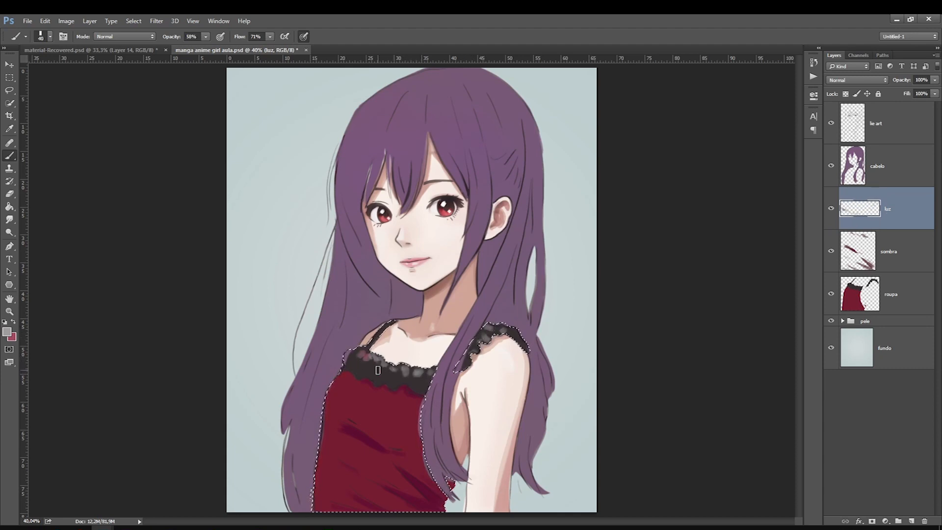
Step: Set a brighter red from the dress color and paint soft highlights over the chest and waist of the dress
click(13, 322)
click(7, 332)
click(374, 424)
drag(736, 310, 729, 294)
key(Return)
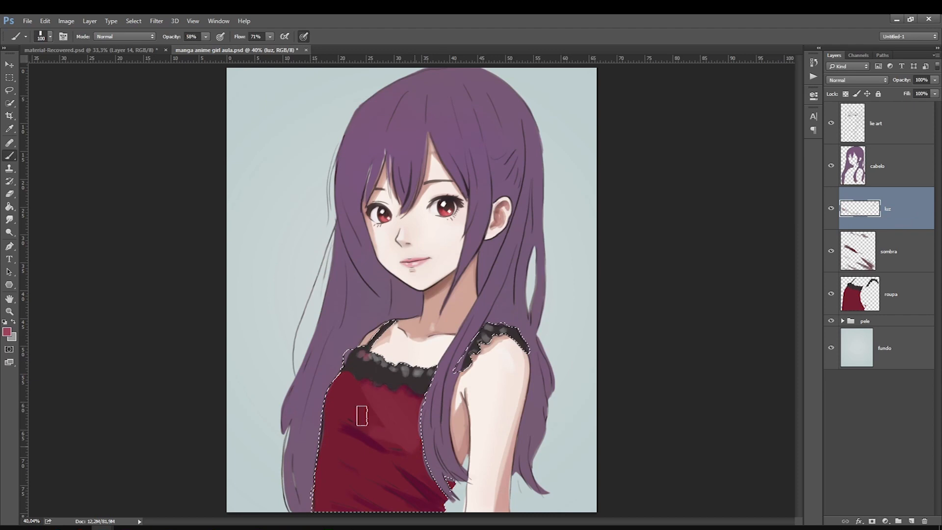
key(bracketleft)
drag(396, 402, 424, 480)
key(bracketleft)
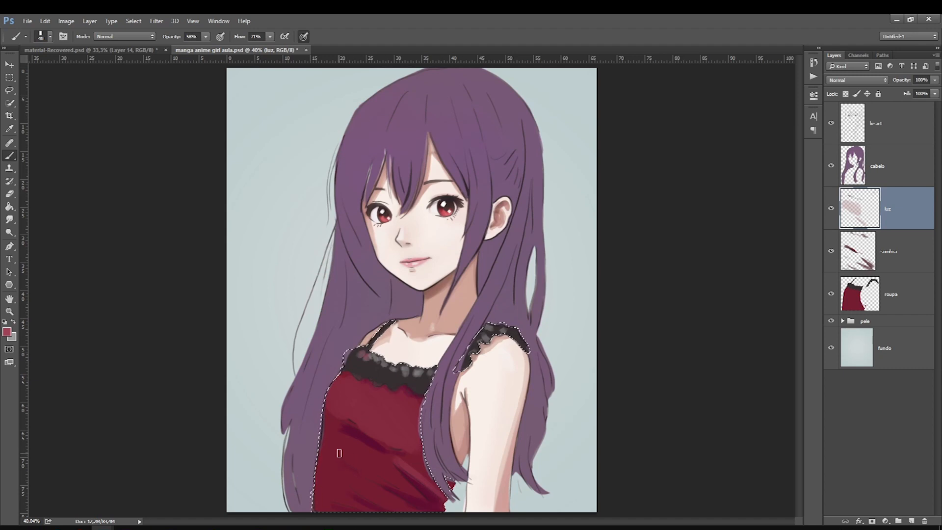
Step: Enlarge the brush and paint broader red highlights on the lower left side of the dress
key(bracketright)
key(bracketright)
key(bracketright)
drag(345, 502, 299, 428)
key(bracketleft)
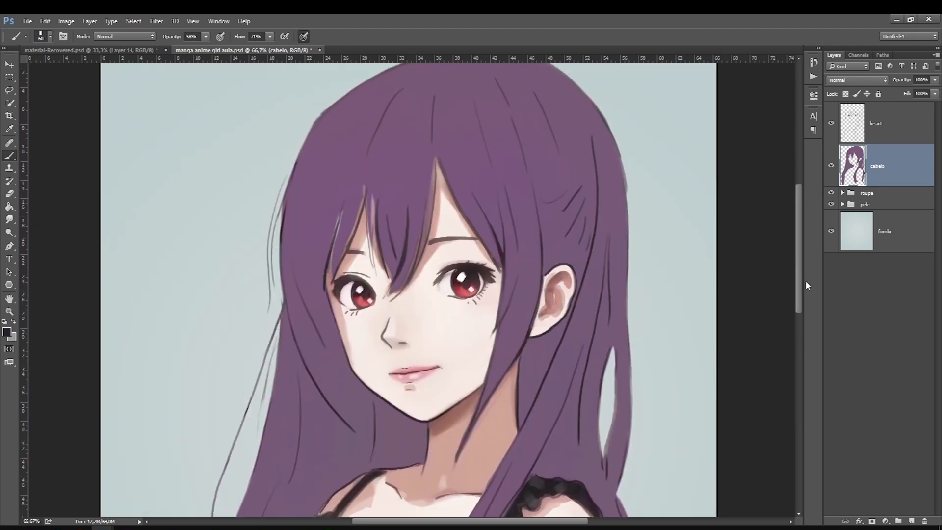
Step: Add a new layer above the cabelo layer and name it sombra
scroll(799, 254, up, 1)
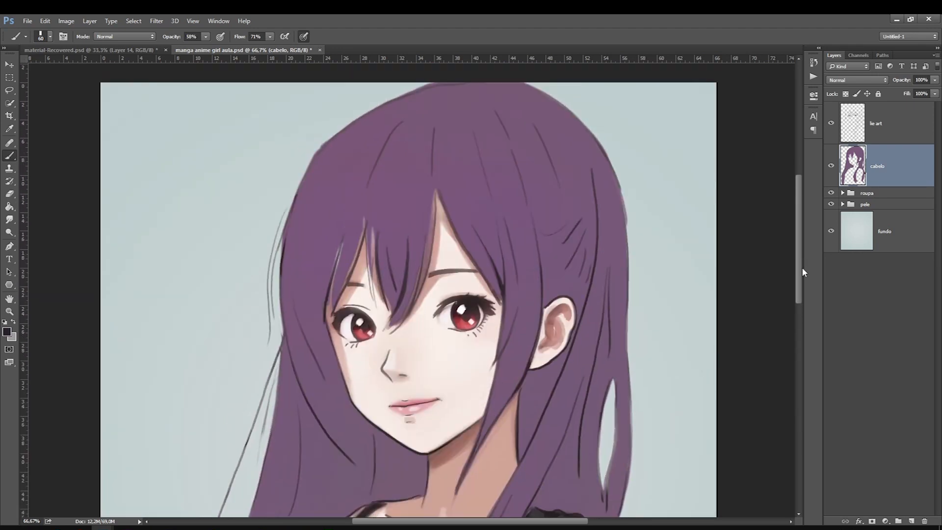
click(911, 521)
double_click(886, 167)
text(sombra)
key(Return)
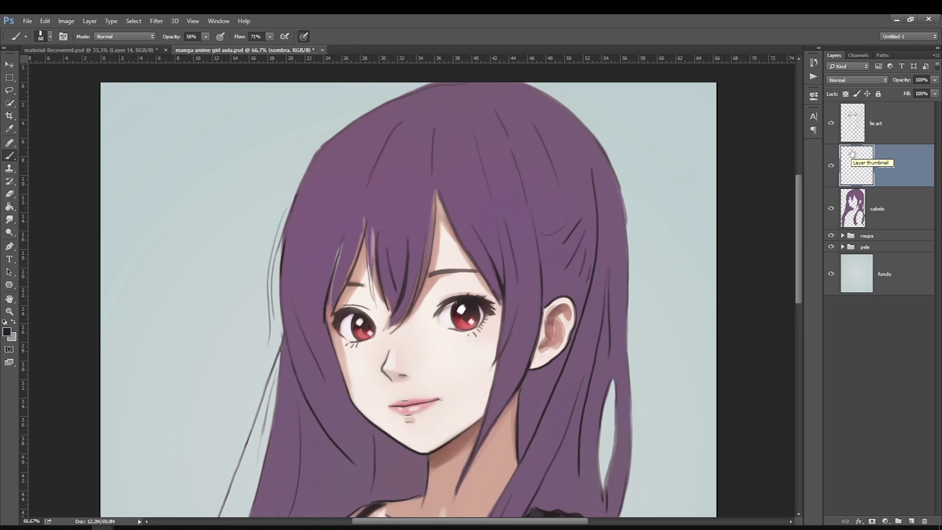
Step: Select the hair area from the cabelo layer, paint a dark stroke below the ear, and set the sombra layer to Multiply
ctrl+click(854, 209)
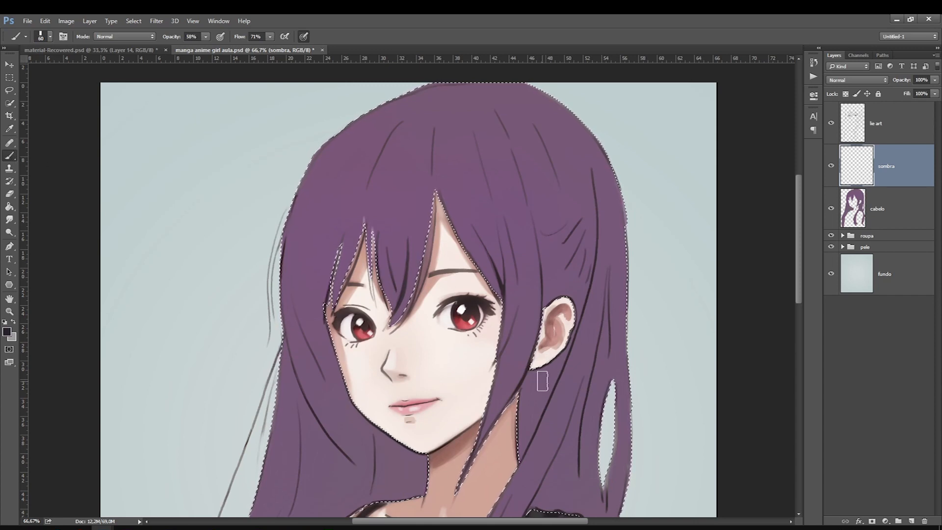
key(bracketright)
drag(558, 366, 532, 440)
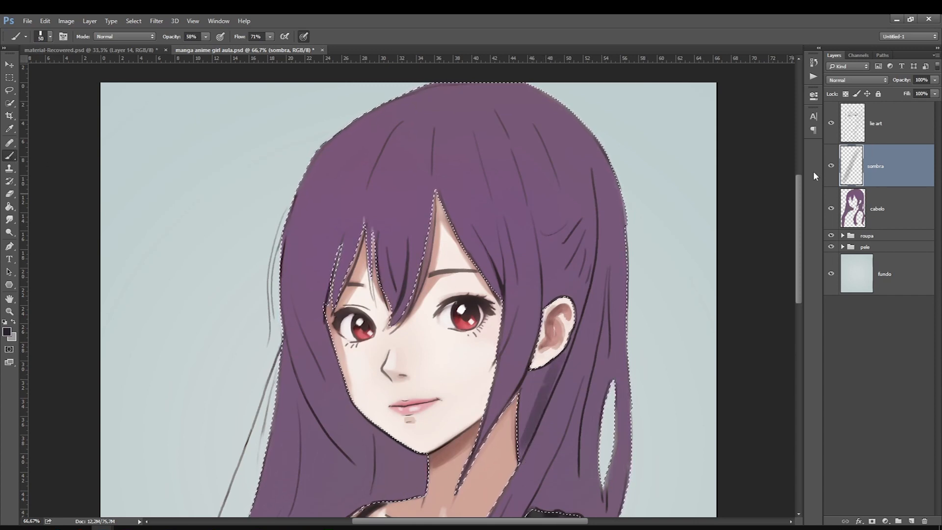
click(858, 80)
click(856, 105)
Step: Darken the hair below the ear and extend a tapering shadow up behind it along the long strand line
key(bracketright)
drag(535, 369, 525, 435)
key(bracketleft)
drag(547, 369, 571, 262)
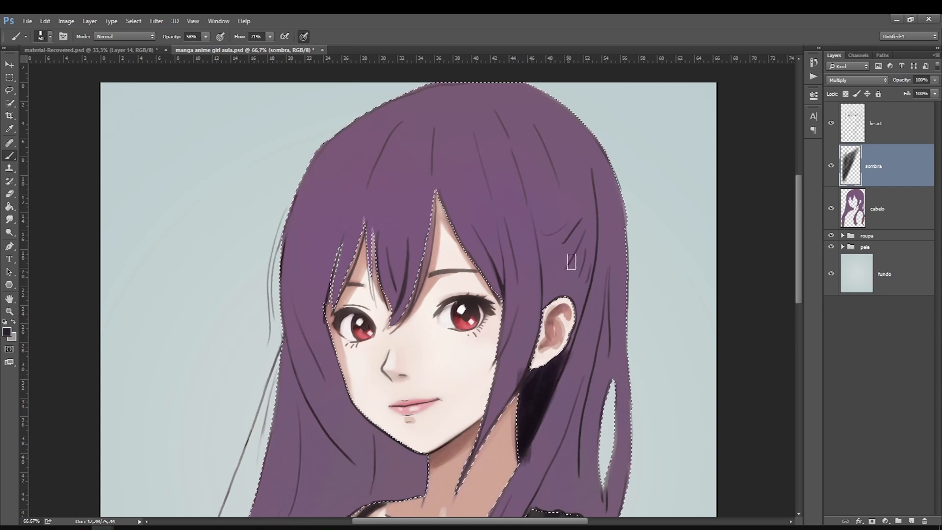
drag(586, 292, 596, 214)
key(bracketleft)
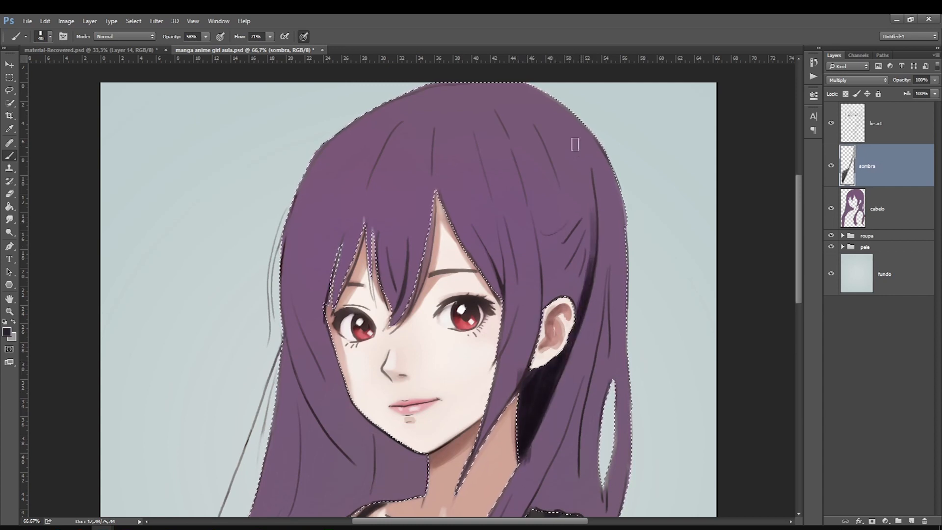
key(bracketleft)
drag(590, 259, 596, 197)
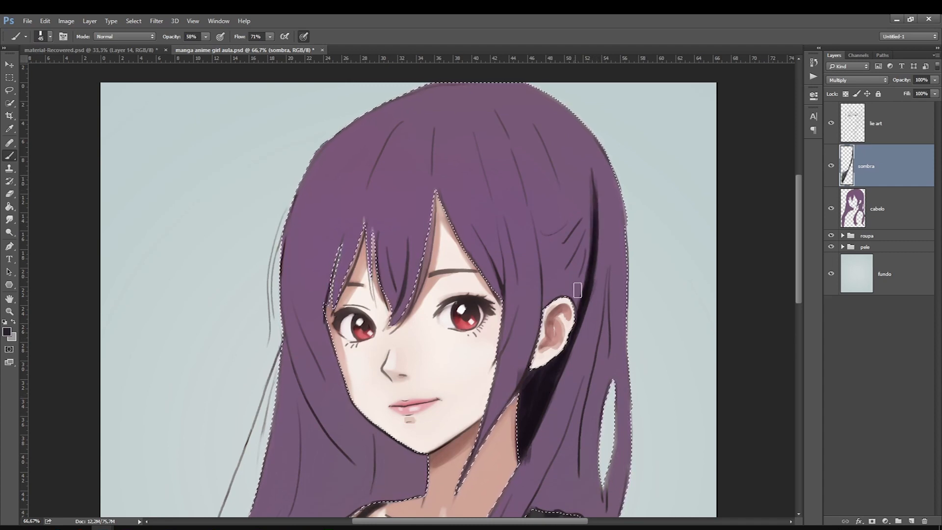
Step: Paint fine shadow strokes in the hair just above the ear, using a brush of about 20 to 25 px
key(bracketright)
key(bracketright)
key(bracketright)
key(bracketright)
key(bracketleft)
key(bracketleft)
key(bracketleft)
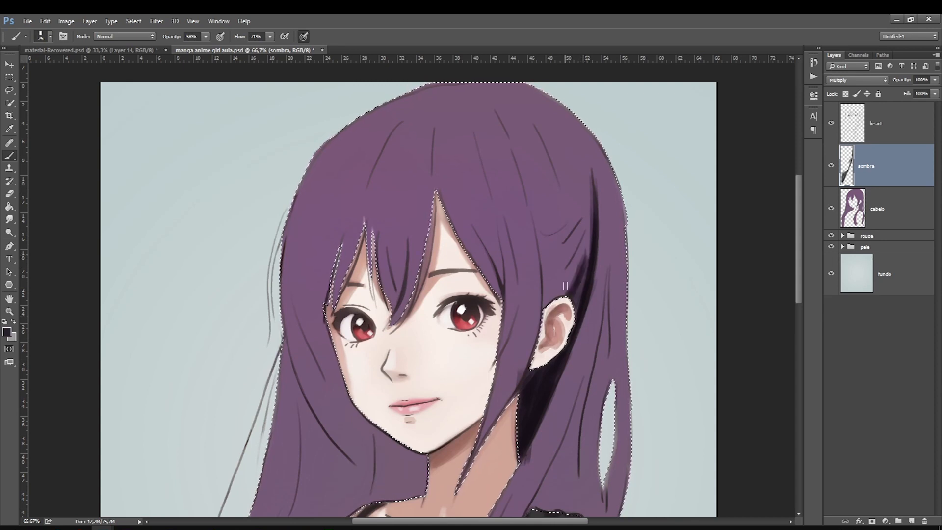
key(bracketleft)
key(bracketleft)
key(bracketleft)
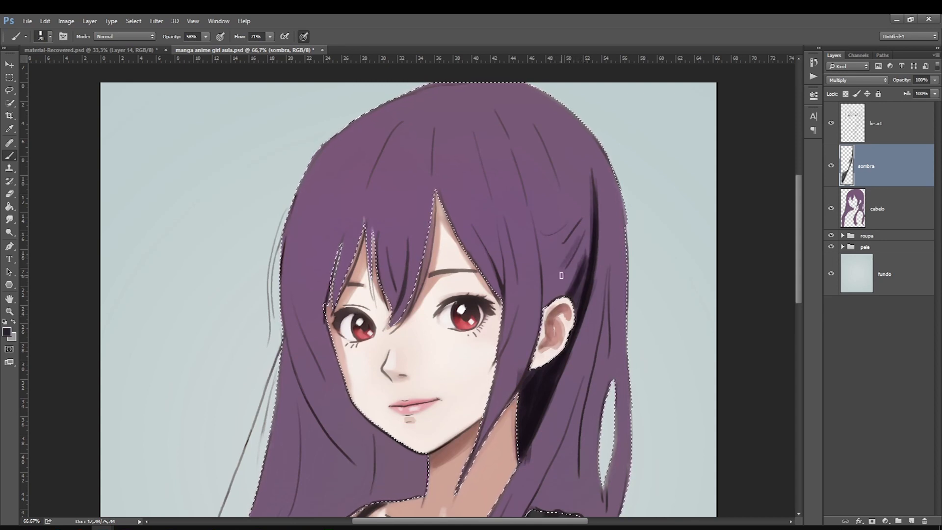
drag(576, 245, 559, 271)
Step: Fill the pulled-back hair above the ear with wider dark shadow strokes, undoing the stroke that spills forward
key(bracketright)
key(bracketright)
key(bracketright)
key(bracketright)
key(bracketright)
key(bracketright)
mouse_move(579, 239)
mouse_down()
mouse_move(552, 298)
mouse_move(571, 285)
mouse_move(554, 281)
mouse_move(546, 234)
mouse_move(550, 296)
mouse_move(546, 267)
mouse_move(550, 285)
mouse_move(550, 265)
mouse_move(577, 244)
mouse_move(552, 151)
mouse_move(573, 223)
mouse_move(548, 247)
mouse_move(551, 262)
mouse_move(565, 241)
mouse_move(538, 252)
mouse_move(542, 303)
mouse_move(516, 347)
mouse_move(531, 220)
mouse_move(540, 295)
mouse_move(510, 233)
mouse_up()
key(ctrl+z)
key(bracketleft)
key(bracketright)
Step: Lasso and delete the excess shadow on the strand in front of the ear and along the shadow edge below it
click(9, 91)
key(ctrl+d)
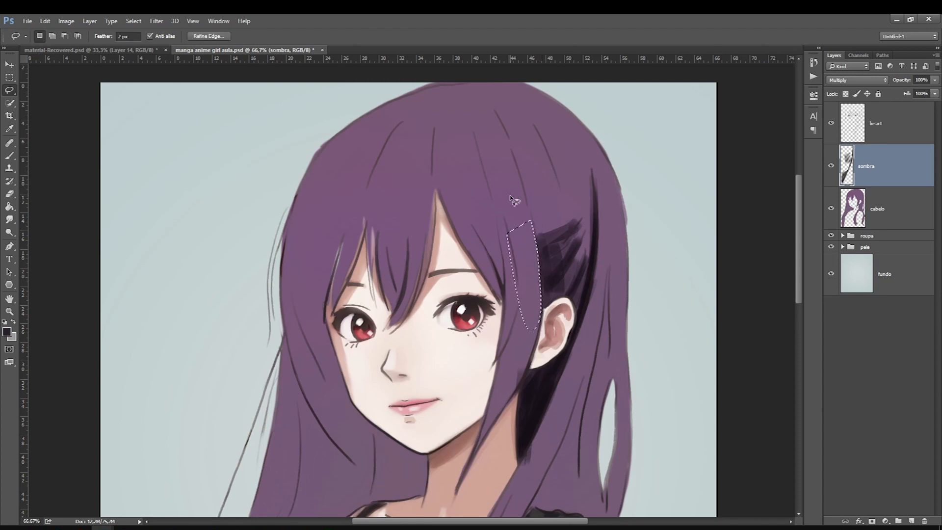
key(ctrl+d)
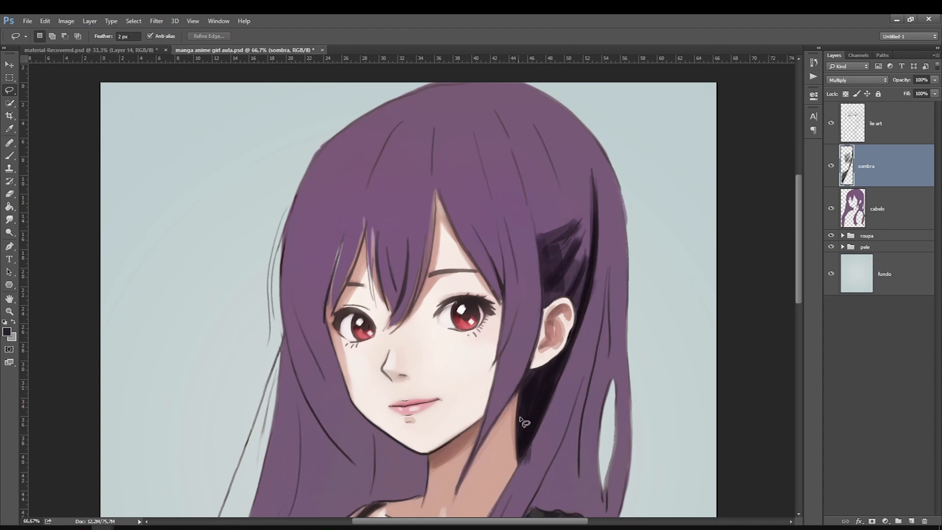
mouse_move(530, 449)
mouse_down()
mouse_move(556, 426)
mouse_move(540, 427)
mouse_up()
key(Delete)
key(ctrl+d)
key(ctrl+d)
drag(559, 386, 556, 436)
key(ctrl+d)
Step: Tint the hair shadow layer a lighter, more purple tone with an image color adjustment
click(66, 20)
mouse_move(98, 47)
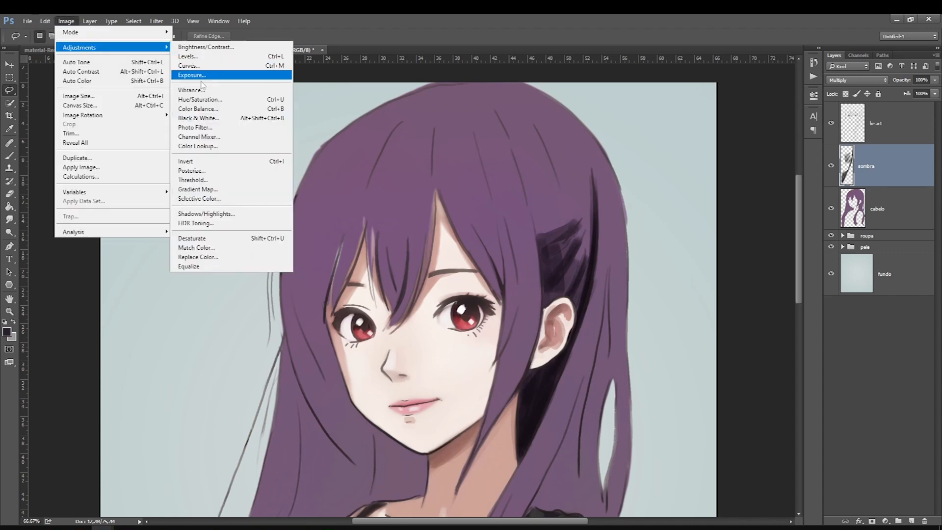
click(194, 104)
mouse_move(794, 235)
mouse_down()
mouse_move(812, 235)
mouse_move(809, 262)
mouse_move(819, 235)
mouse_move(796, 234)
mouse_move(811, 235)
mouse_move(819, 211)
mouse_move(781, 212)
mouse_move(817, 212)
mouse_move(805, 260)
mouse_up()
click(888, 268)
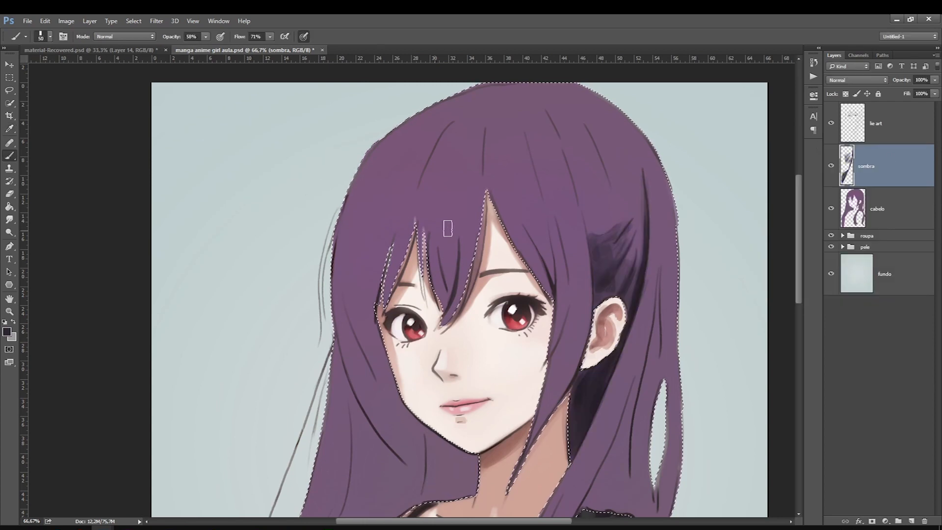
Step: Paint soft shadow strokes in the bangs, the strand in front of the ear and the hair behind it
key(bracketleft)
key(bracketleft)
key(bracketleft)
key(bracketleft)
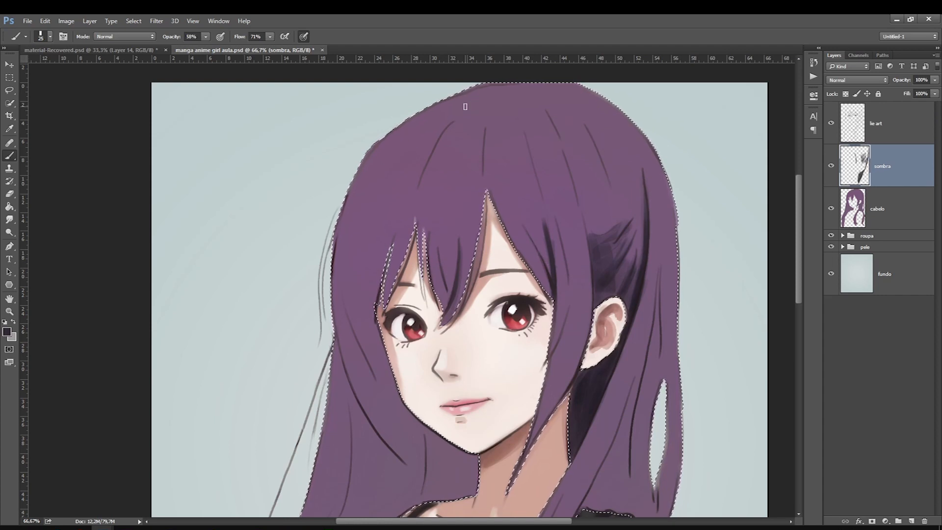
key(bracketright)
key(bracketright)
key(bracketright)
key(bracketleft)
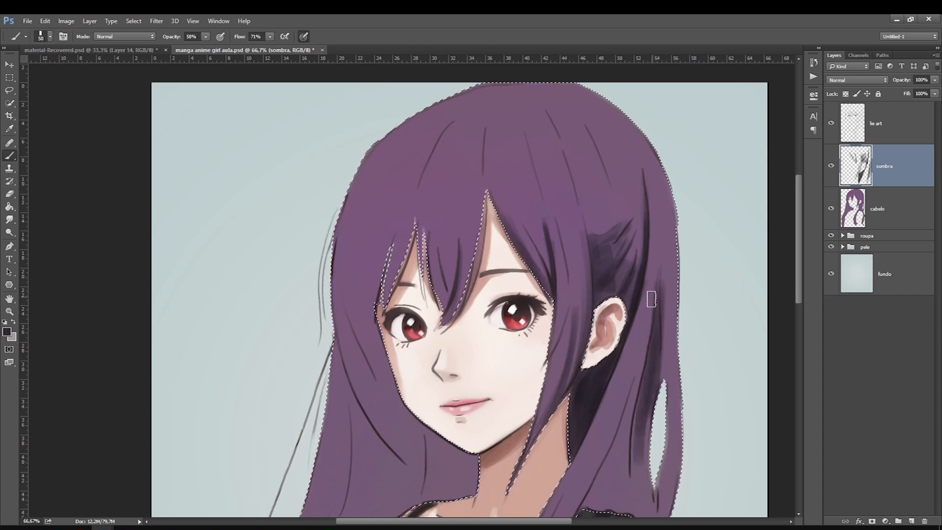
key(bracketleft)
key(bracketleft)
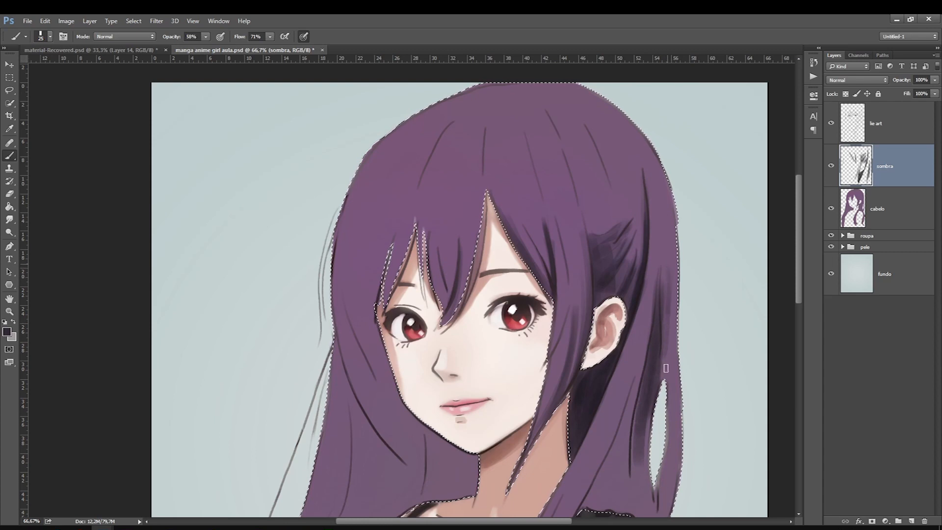
Step: Darken the inner hair behind the ear, beside the narrow opening between the strands, with a 45 px brush
scroll(662, 377, down, 3)
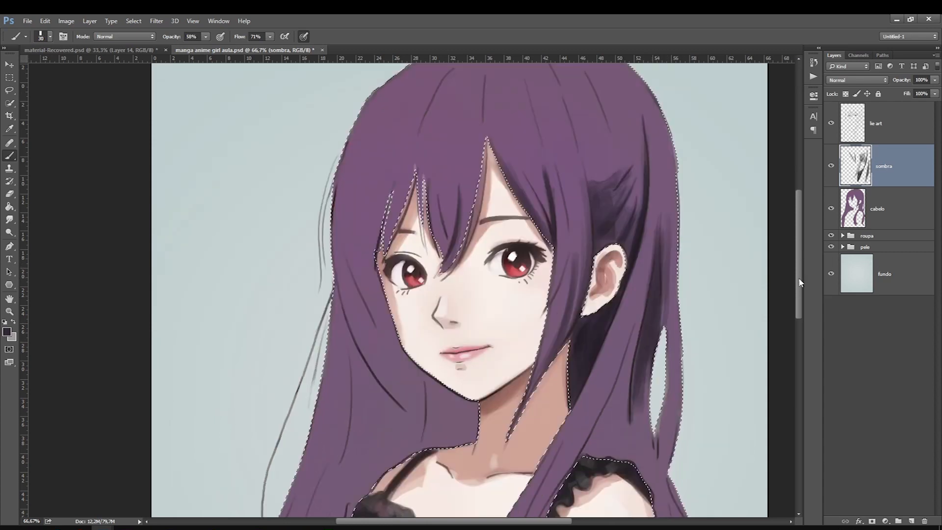
key(bracketright)
key(bracketright)
key(bracketright)
drag(637, 341, 642, 380)
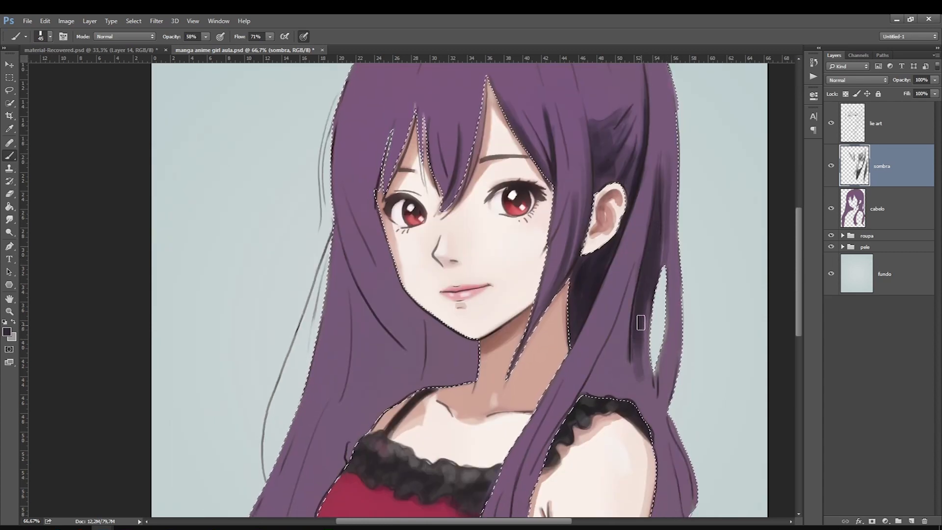
drag(642, 311, 646, 387)
Step: Paint shadow over the inner hair between the ear and the shoulder ruffle with 60 to 90 px brushes, refining with 25 px
key(bracketright)
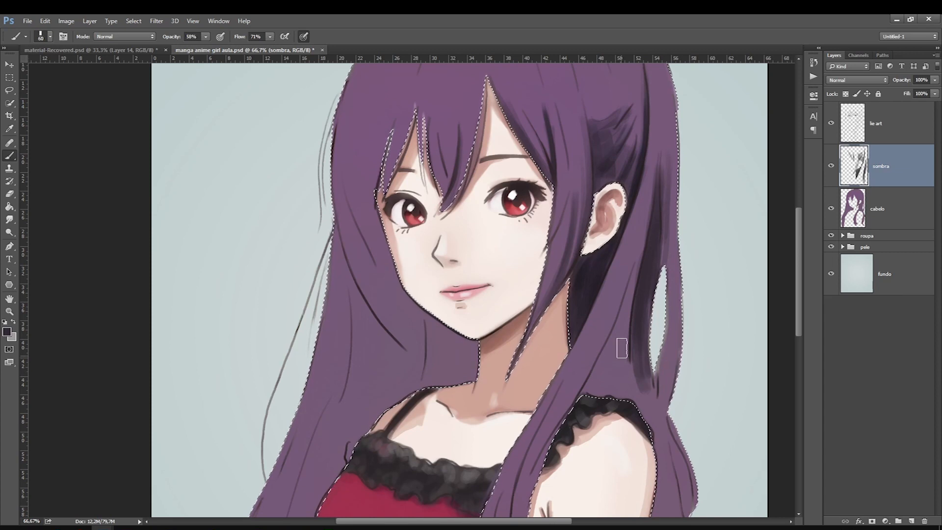
key(bracketright)
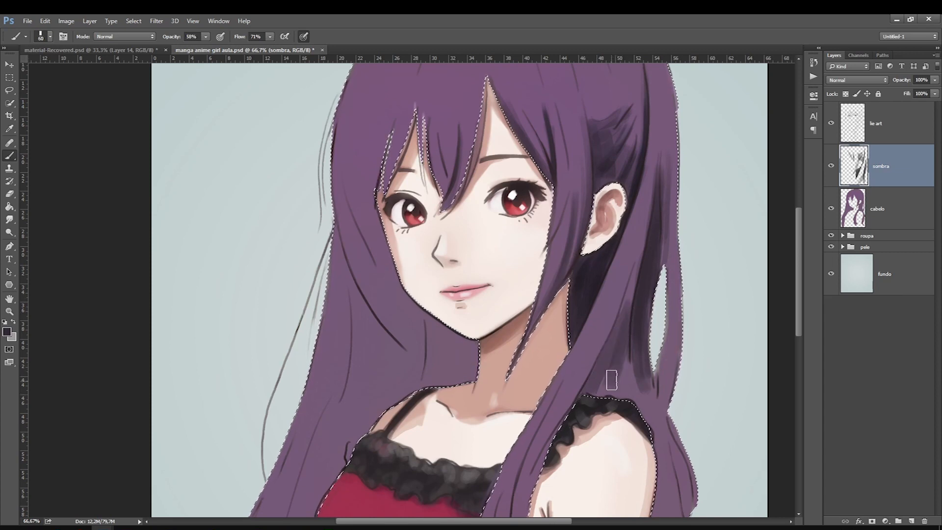
mouse_move(617, 335)
mouse_down()
mouse_move(641, 399)
mouse_move(623, 403)
mouse_up()
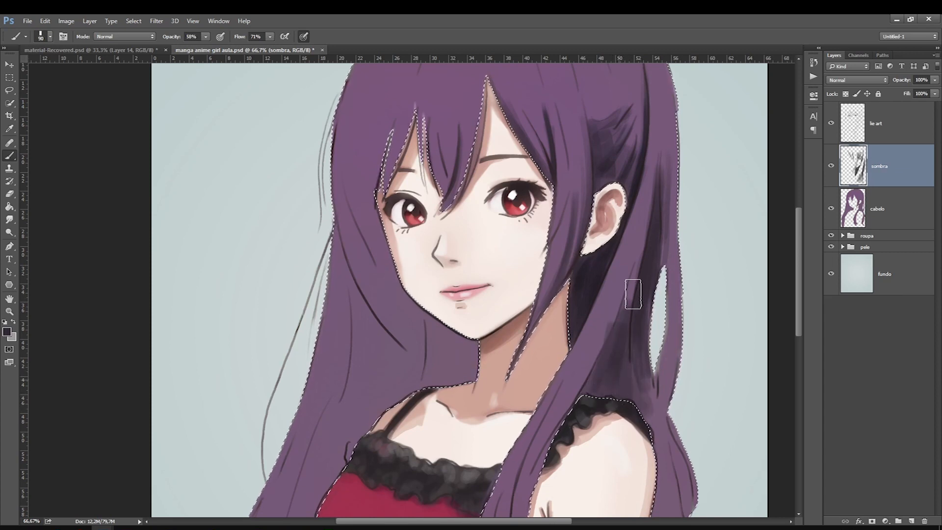
key(bracketleft)
key(bracketleft)
key(bracketleft)
key(bracketleft)
key(bracketleft)
key(bracketleft)
key(bracketleft)
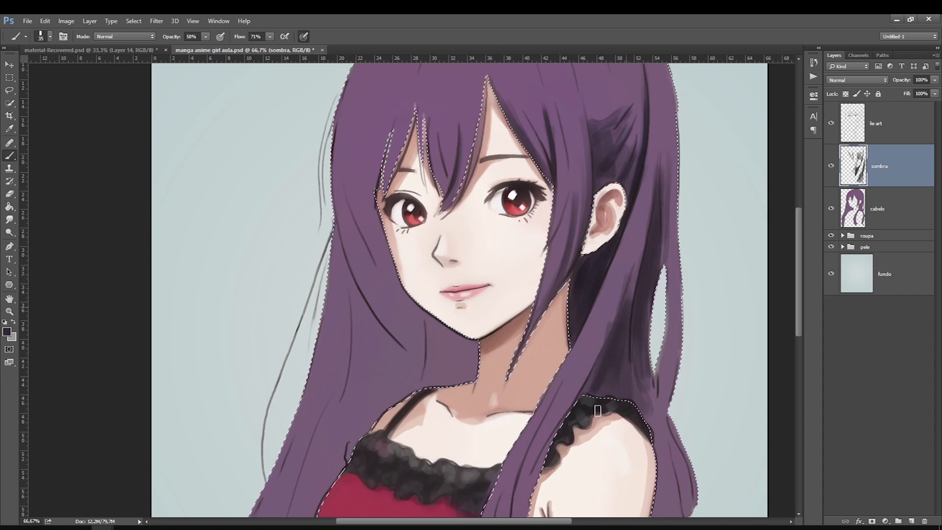
Step: Shade the long strand below the ear and darken the outer strand beyond the narrow opening in the hair
key(bracketright)
key(bracketright)
key(bracketright)
key(bracketright)
key(bracketright)
key(bracketright)
key(bracketright)
key(bracketright)
drag(628, 327, 633, 290)
drag(666, 178, 671, 421)
Step: Paint broad shadow strokes on the back of the head above the ear with a 70 px brush
scroll(757, 198, up, 3)
key(bracketleft)
key(bracketleft)
drag(618, 141, 633, 318)
key(bracketright)
drag(605, 120, 637, 206)
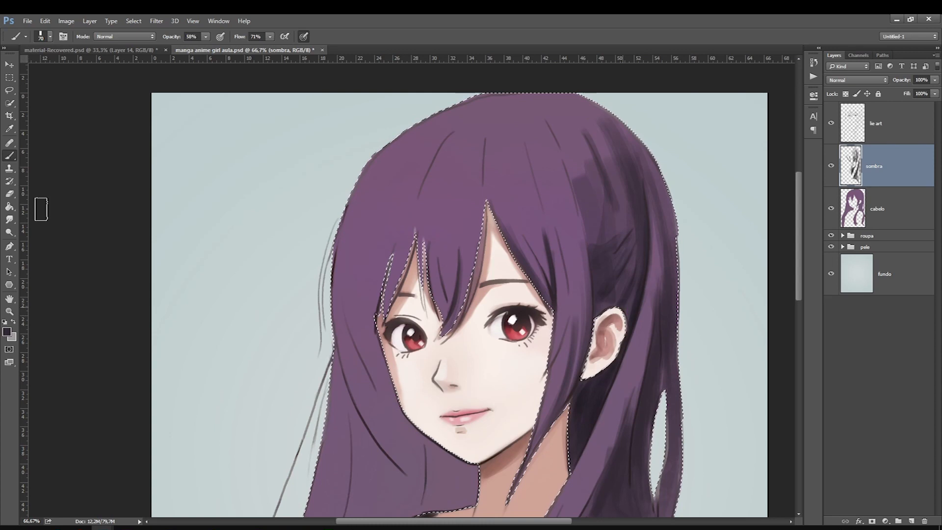
Step: Soften the shadow above the ear with a 150 px eraser, and refine it using a 25 px brush and a 45 px eraser
click(9, 193)
key(])
key(])
key(])
key(])
key(])
key(])
key(])
key(])
drag(591, 165, 597, 240)
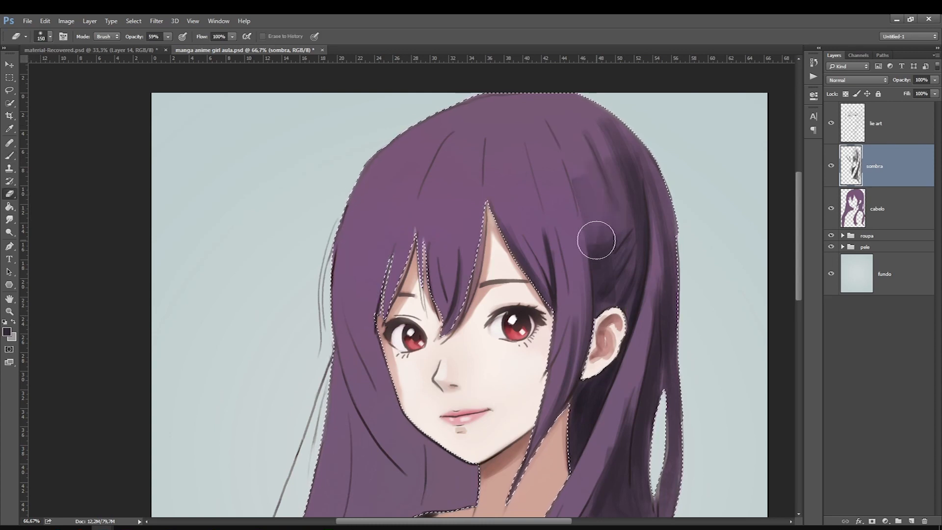
click(9, 155)
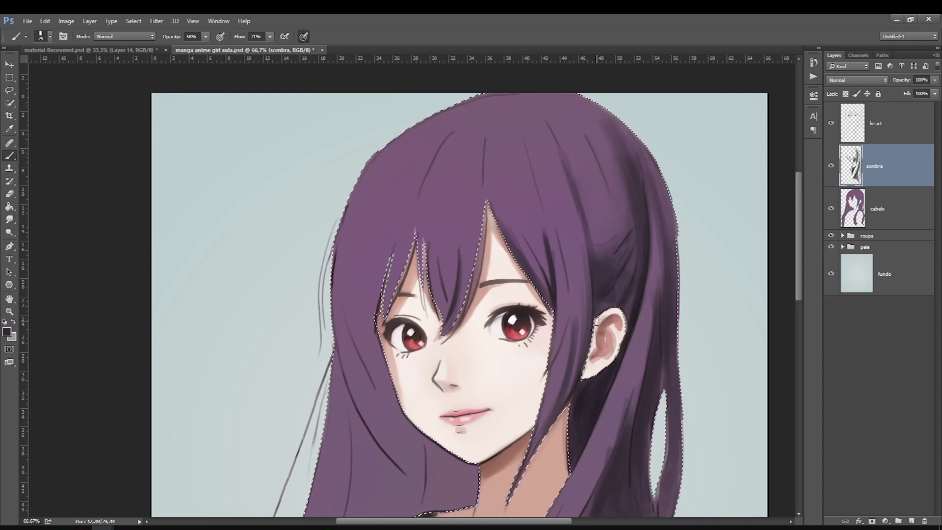
click(9, 193)
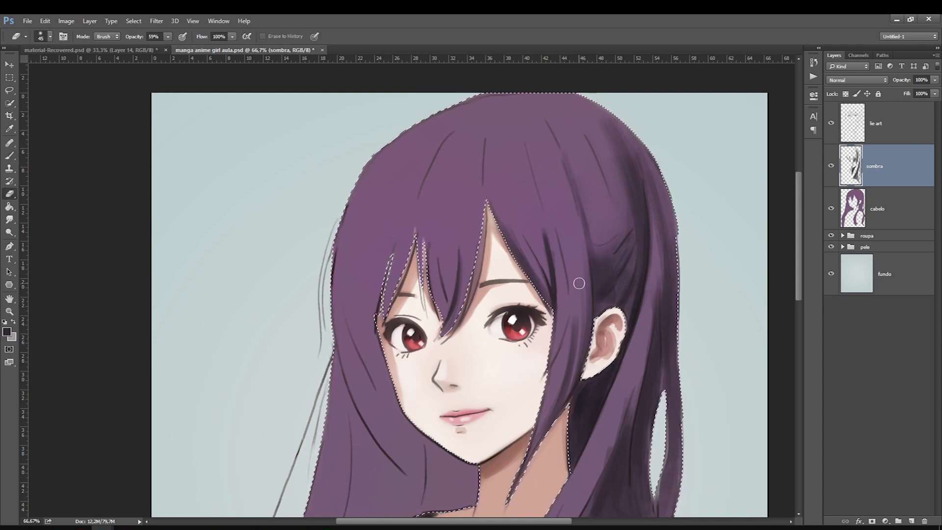
Step: Clear the hair selection and paint thin shadow strokes down the edge of the central bang with a 15 px brush
click(10, 156)
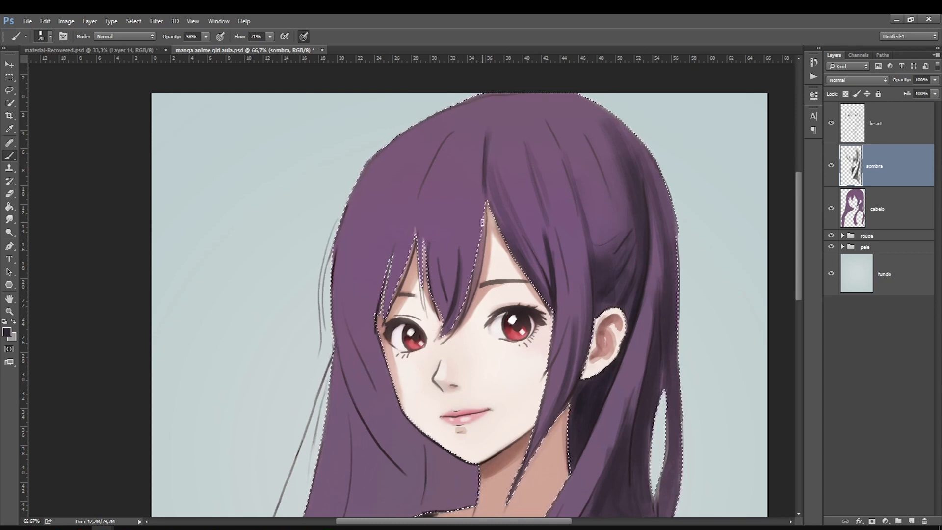
key(ctrl+d)
key(bracketleft)
mouse_move(485, 206)
mouse_down()
mouse_move(479, 286)
mouse_move(455, 331)
mouse_up()
mouse_move(480, 227)
mouse_down()
mouse_move(464, 307)
mouse_move(442, 337)
mouse_up()
key(bracketright)
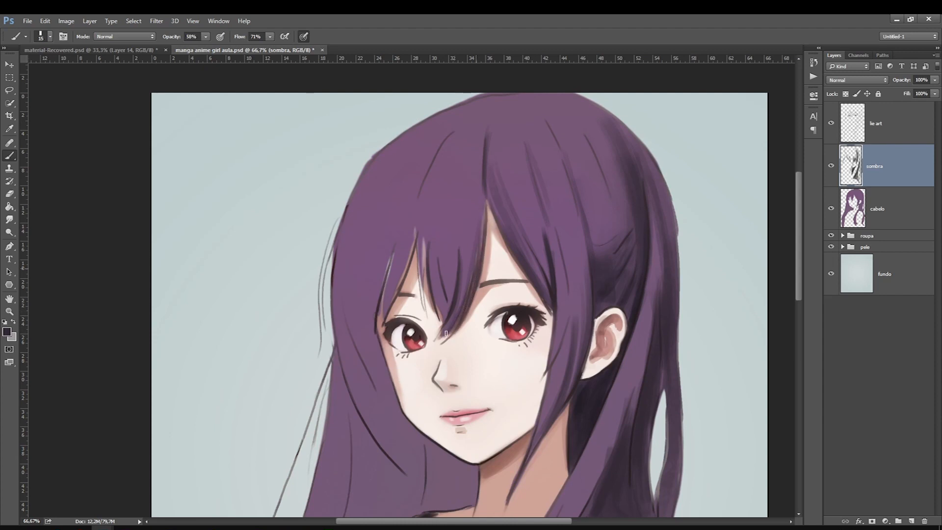
Step: Paint shadow strokes along the bang strands between the crown line and the eyebrow on the far side of the face
mouse_move(447, 143)
mouse_down()
mouse_move(413, 242)
mouse_move(434, 212)
mouse_move(427, 309)
mouse_up()
key(bracketright)
key(bracketright)
key(bracketright)
drag(403, 238, 380, 307)
Step: Add thinner shadow strokes to the side lock framing the face, from the bangs down to the cheek
key(bracketleft)
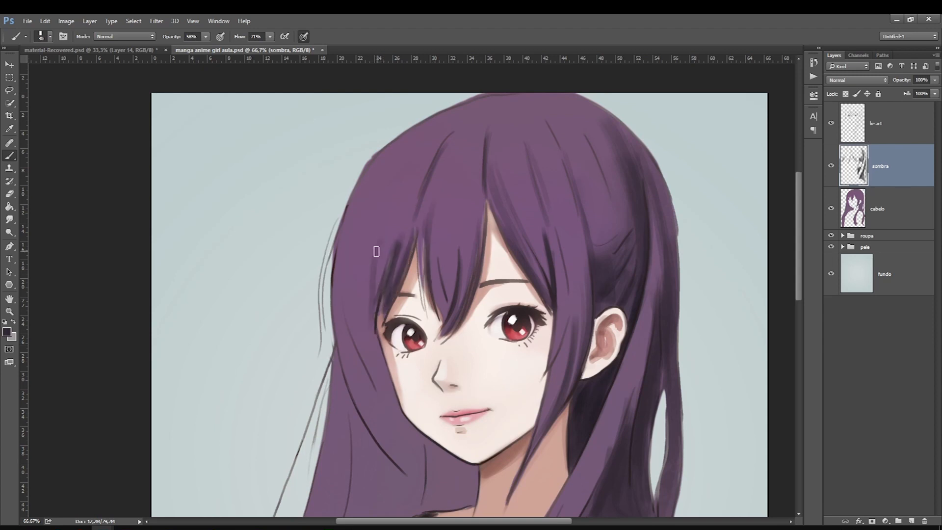
key(bracketleft)
key(bracketleft)
drag(378, 252, 372, 341)
drag(368, 270, 375, 362)
key(bracketright)
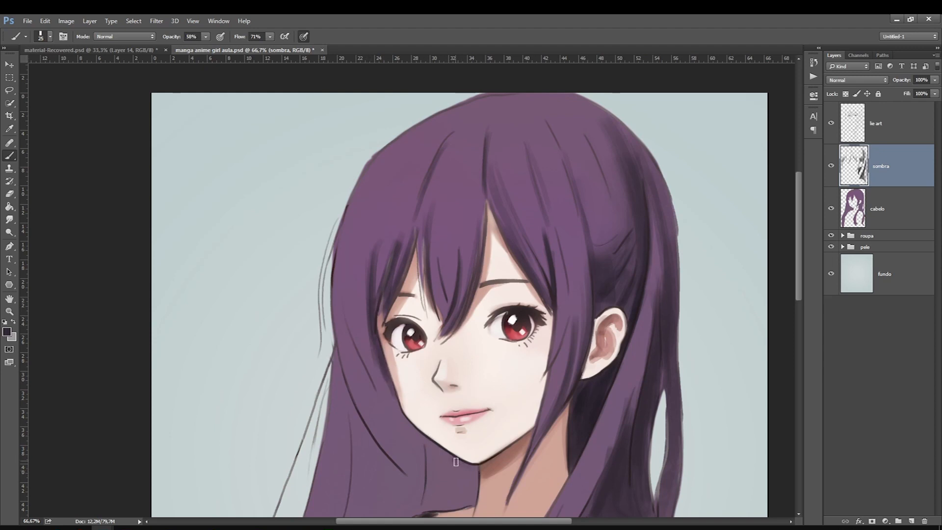
Step: Lasso the face along the cheek and jaw line, extending the selection up into the bangs
click(10, 92)
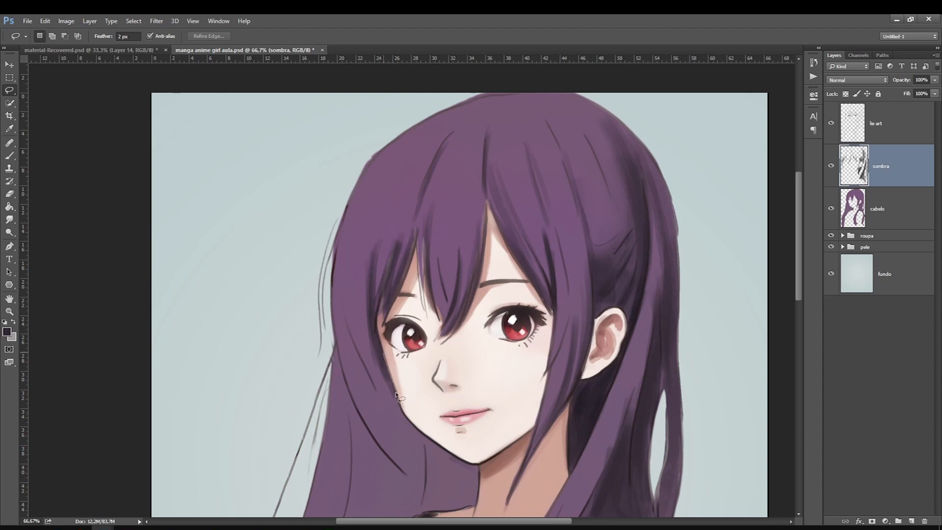
mouse_move(385, 372)
mouse_down()
mouse_move(431, 439)
mouse_move(471, 464)
mouse_move(503, 395)
mouse_up()
key(shift)
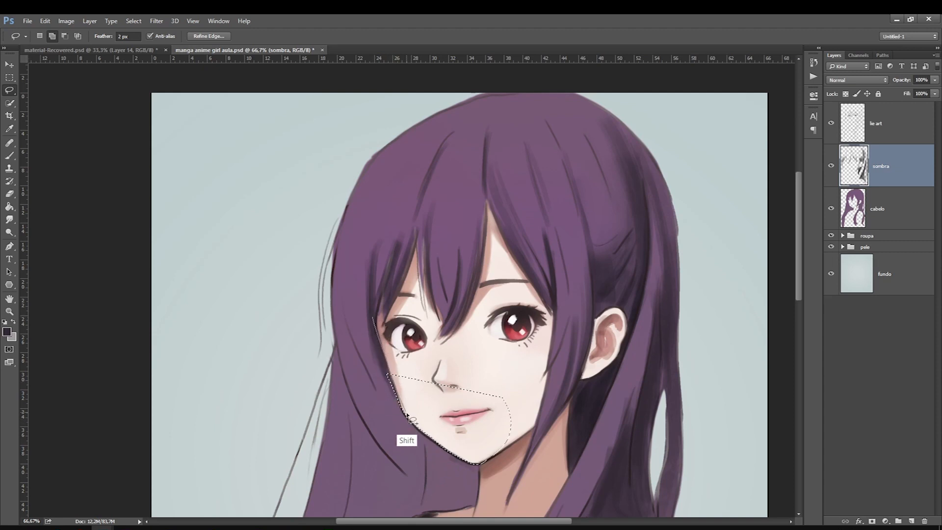
drag(425, 275, 407, 393)
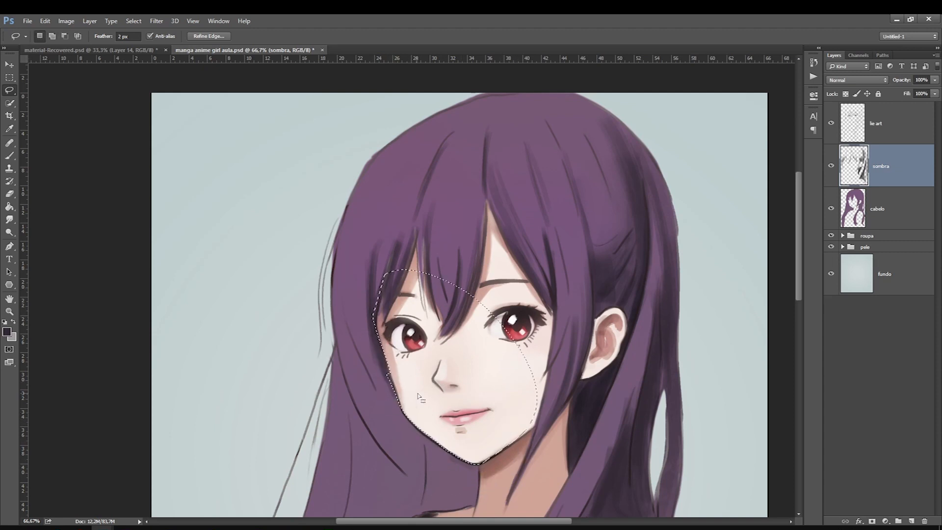
key(b)
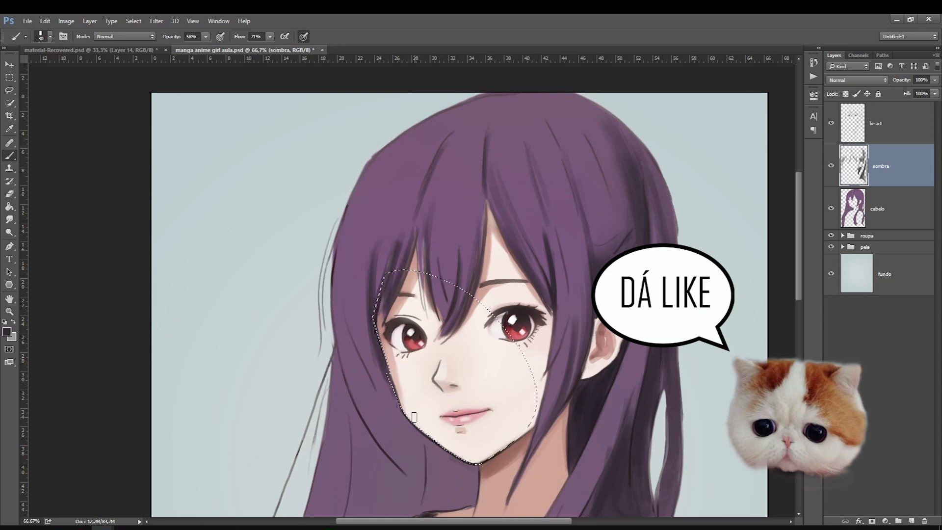
mouse_move(412, 420)
mouse_down()
mouse_move(476, 444)
mouse_move(515, 354)
mouse_up()
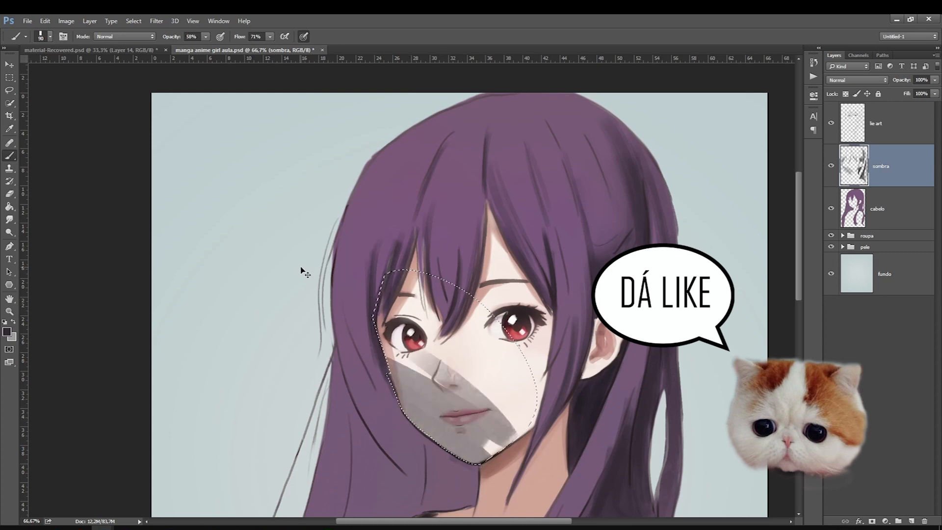
key(ctrl+z)
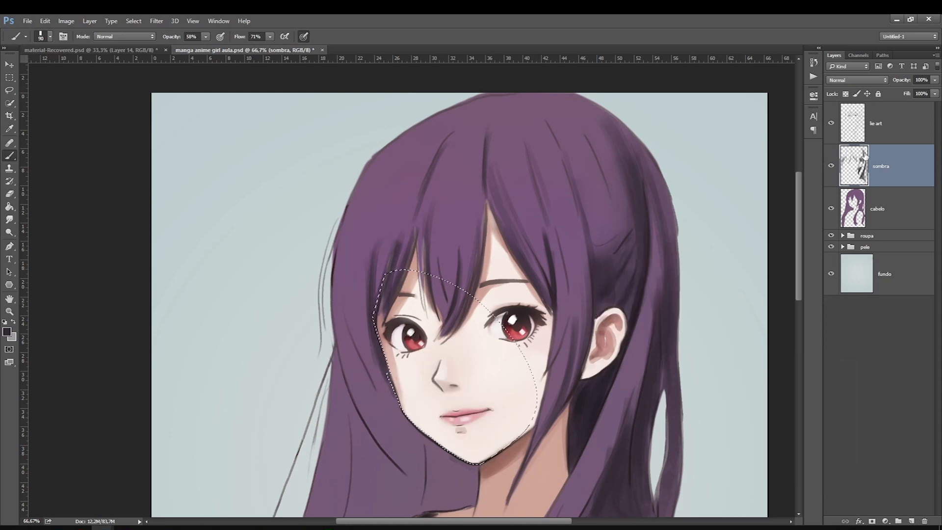
Step: Invert the face selection and paint shadow on the hair behind the cheek, jaw and chin
click(132, 21)
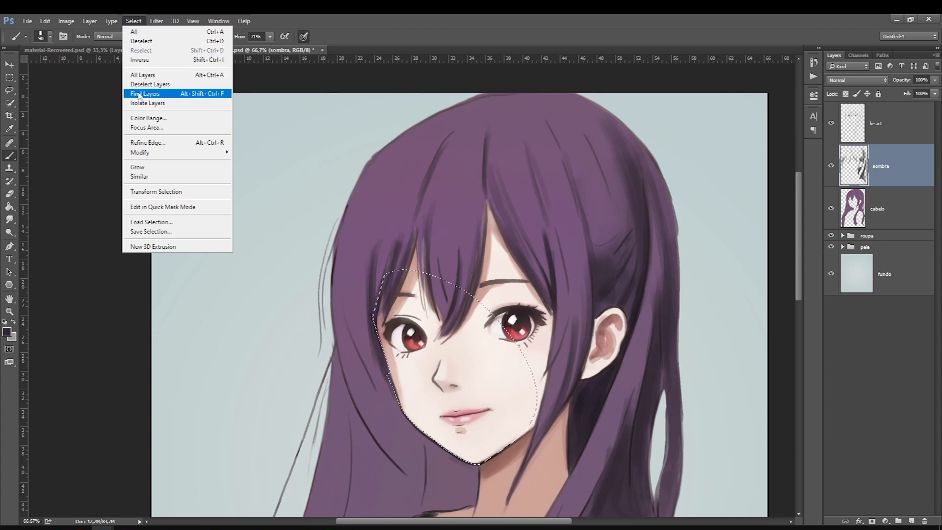
click(141, 60)
key(bracketright)
key(bracketright)
key(bracketright)
key(bracketright)
key(bracketright)
mouse_move(403, 416)
mouse_down()
mouse_move(476, 466)
mouse_move(418, 392)
mouse_move(472, 460)
mouse_move(465, 428)
mouse_move(477, 495)
mouse_up()
key(bracketleft)
key(bracketleft)
key(bracketleft)
key(bracketleft)
drag(473, 462, 467, 498)
drag(457, 449, 456, 494)
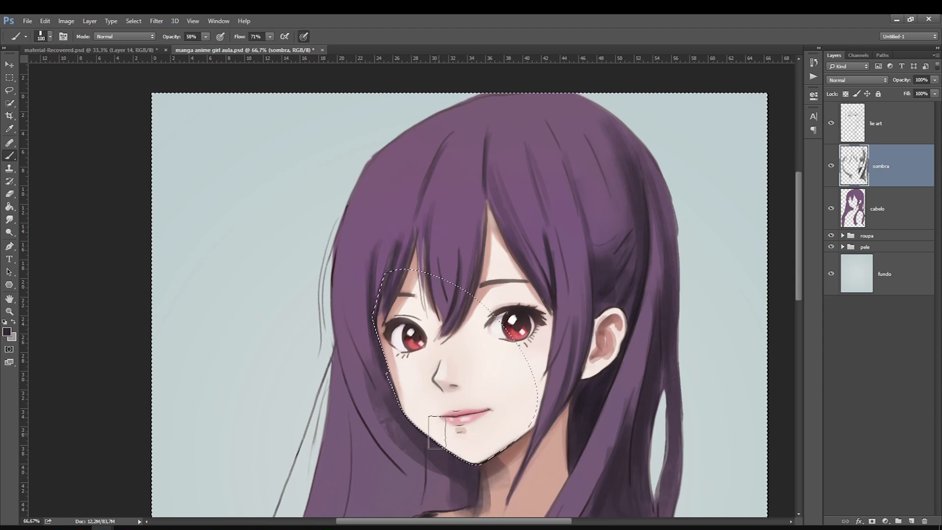
Step: Undo the shadow strokes that spill onto the neck under the chin, with the brush reduced to 60 px
drag(798, 280, 797, 309)
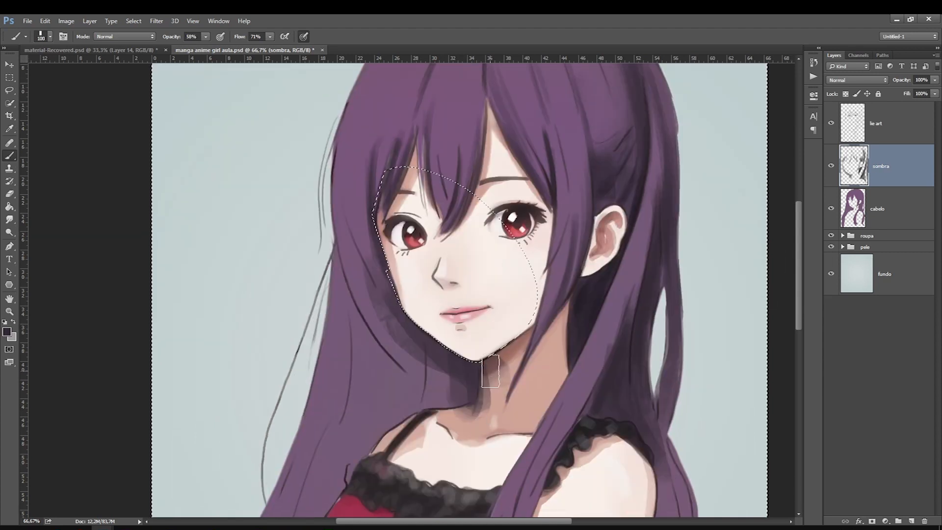
key(bracketleft)
key(bracketleft)
key(bracketleft)
key(bracketleft)
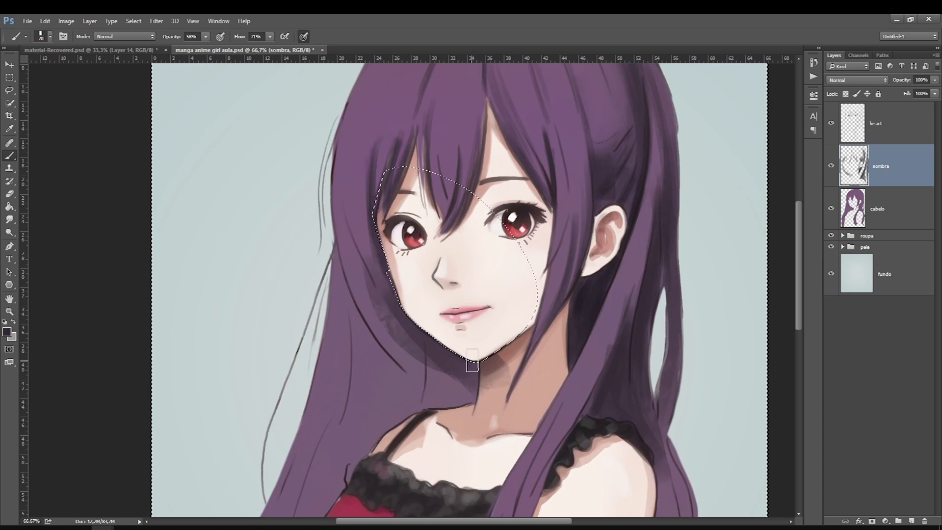
key(ctrl+z)
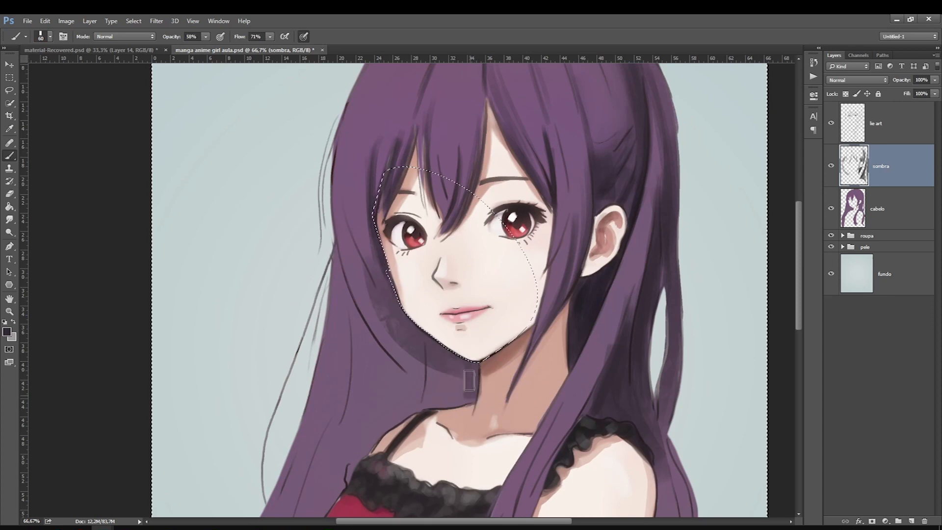
Step: Deepen the hair shadow below the jaw beside the neck with 90 to 100 px brushes, and clear the selection
key(bracketright)
key(bracketright)
key(bracketright)
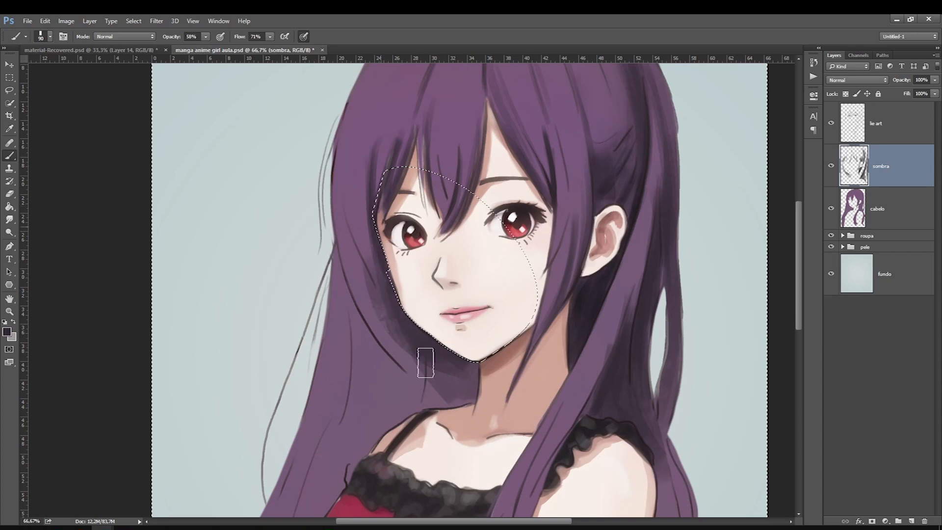
key(bracketright)
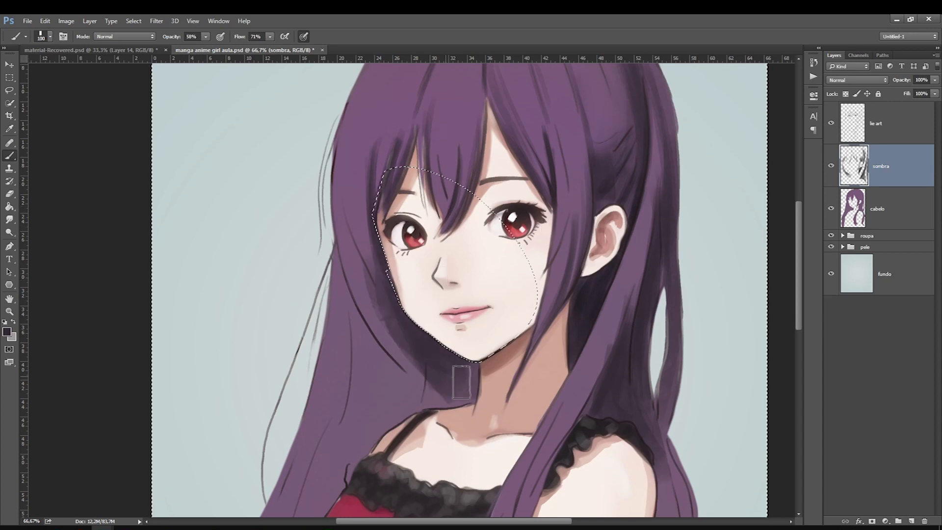
key(bracketleft)
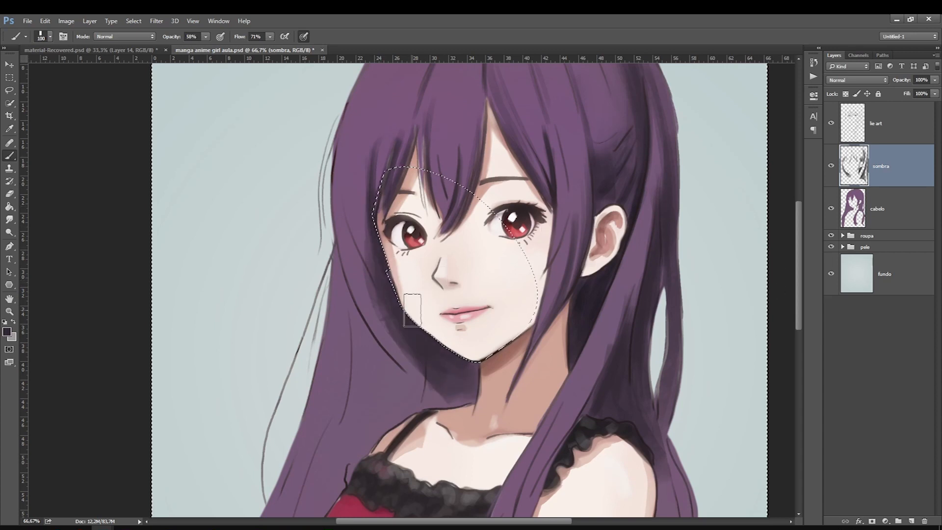
drag(799, 269, 799, 242)
key(ctrl+d)
key(ctrl+minus)
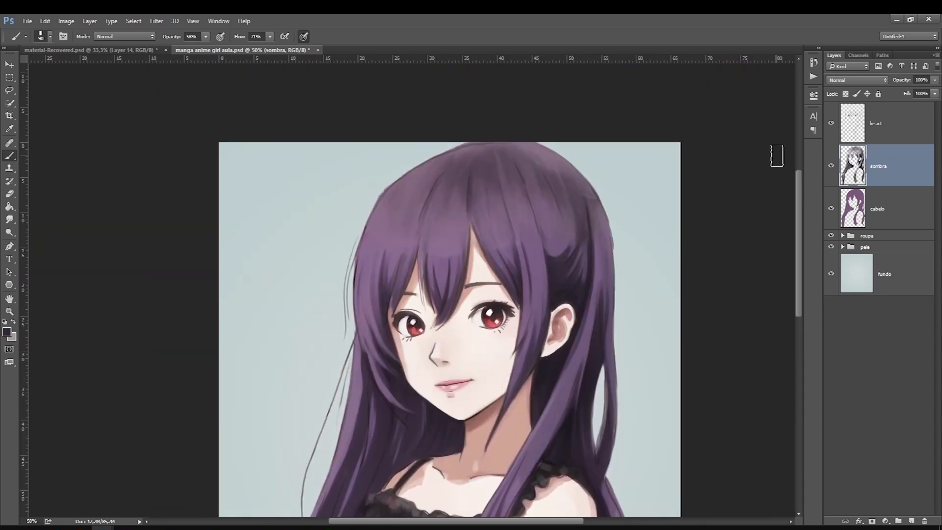
Step: Create a layer named "luzes" above the sombra layer
click(911, 521)
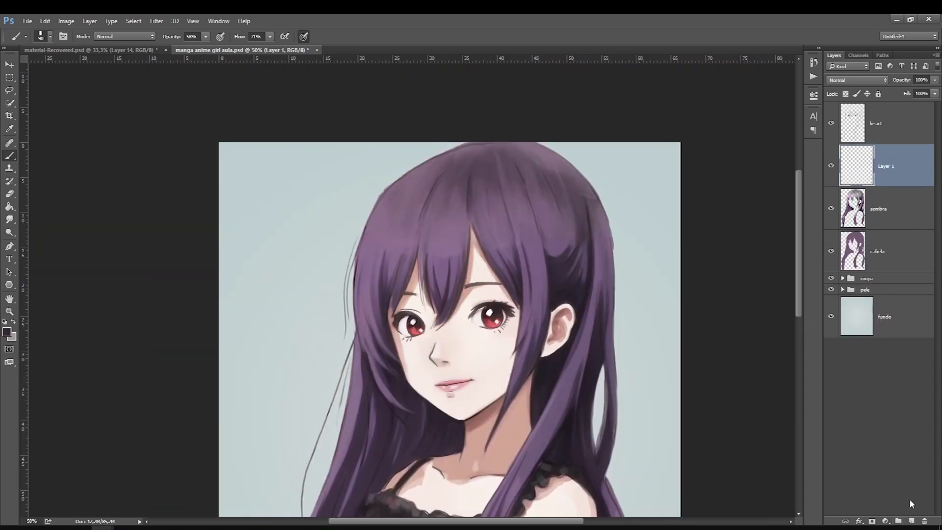
double_click(887, 167)
text(lizes)
key(Return)
Step: Swap the colors and set the foreground color to the light purple af9ab4 for painting
key(x)
click(7, 334)
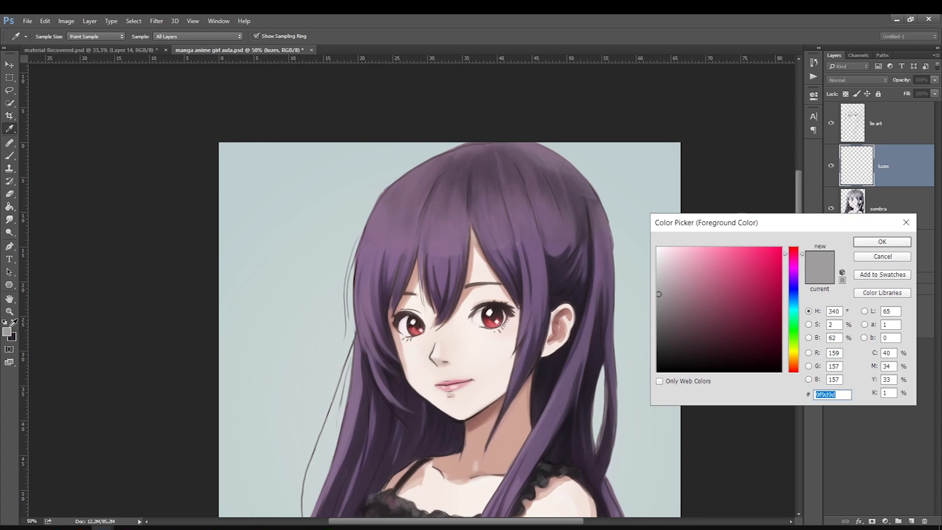
text(af9ab4)
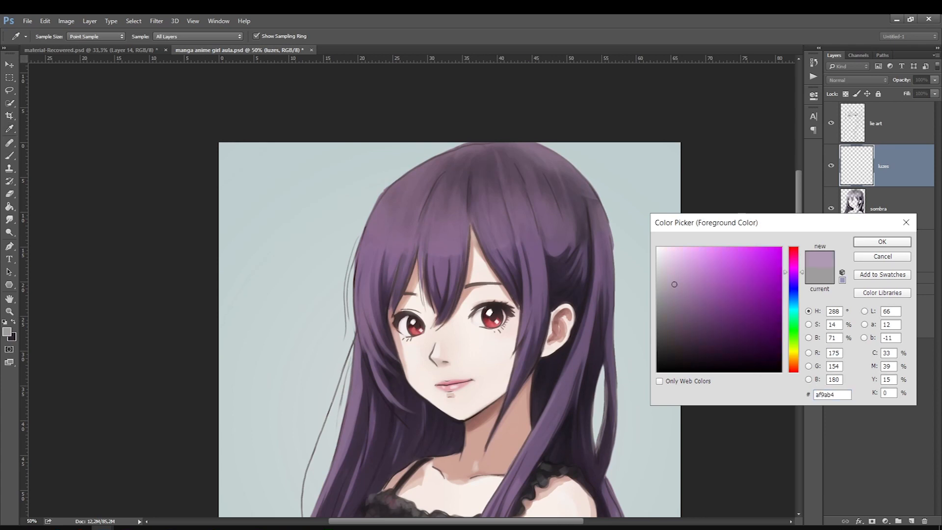
key(Return)
key(b)
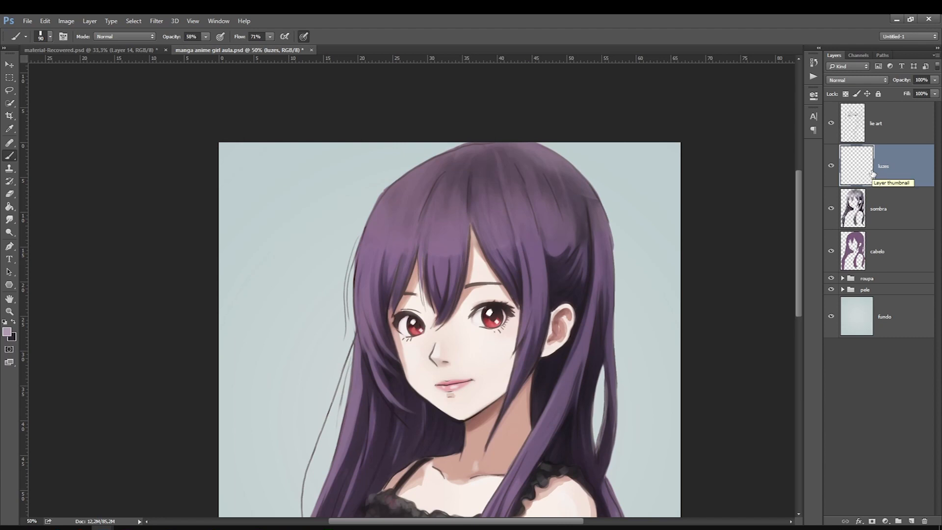
Step: Try a short highlight stroke on the bangs beside the parting with a 30 px brush
key(bracketleft)
key(bracketleft)
key(bracketleft)
key(bracketleft)
key(bracketleft)
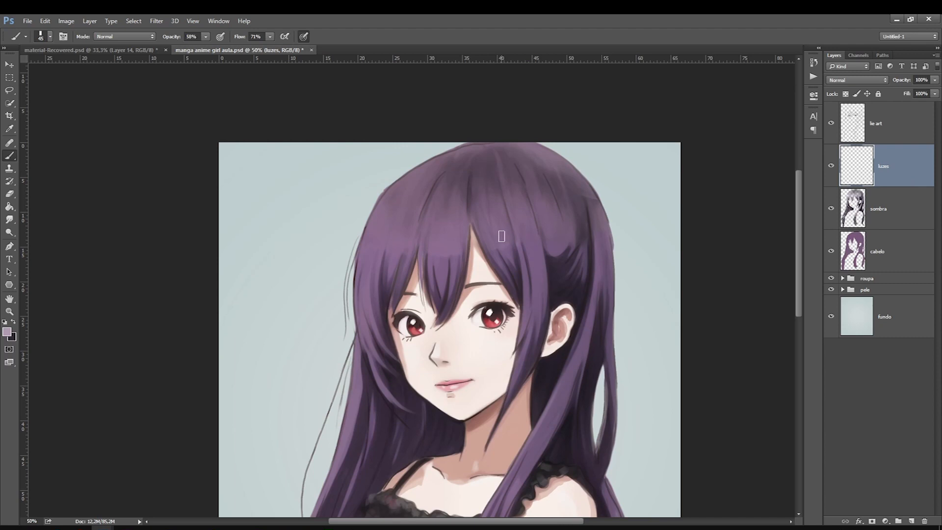
key(bracketleft)
drag(501, 244, 507, 261)
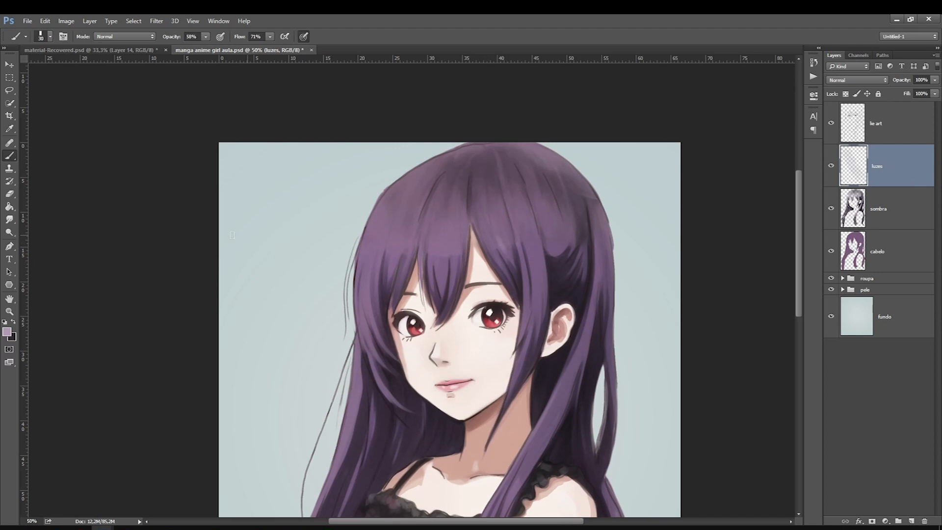
Step: Pick a lighter purple foreground color and paint a highlight band across the bangs and the hair above the ear
click(6, 332)
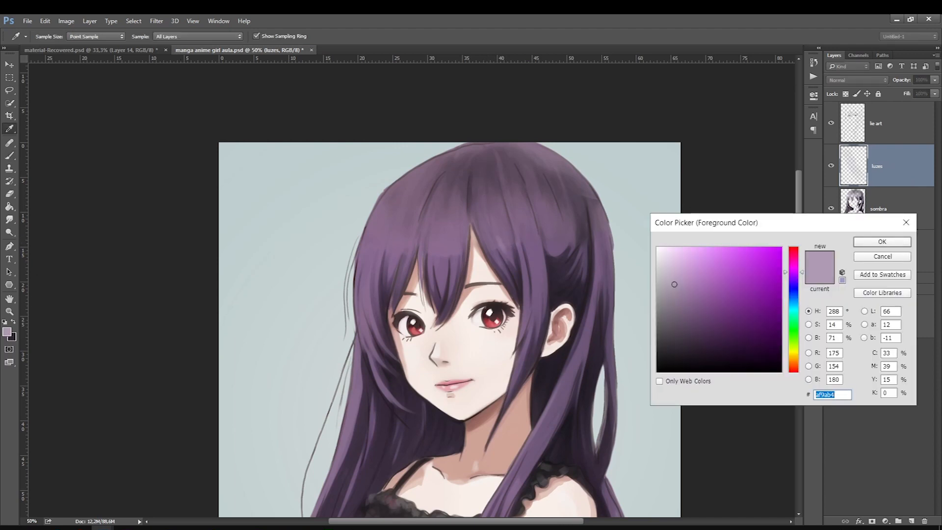
click(675, 281)
key(Return)
mouse_move(501, 234)
mouse_down()
mouse_move(512, 264)
mouse_move(498, 237)
mouse_move(504, 247)
mouse_move(506, 231)
mouse_move(520, 233)
mouse_move(521, 243)
mouse_move(483, 236)
mouse_up()
key(])
key(bracketright)
mouse_move(546, 240)
mouse_down()
mouse_move(568, 247)
mouse_move(543, 227)
mouse_up()
mouse_move(464, 229)
mouse_down()
mouse_move(424, 255)
mouse_move(432, 224)
mouse_move(411, 251)
mouse_move(398, 236)
mouse_move(375, 249)
mouse_move(371, 224)
mouse_move(370, 314)
mouse_move(384, 347)
mouse_up()
Step: Paint thin highlights on the outer lock beside the face with a 25 px brush, and set the luzes layer to Overlay
key(bracketright)
key(bracketleft)
key(bracketleft)
key(bracketleft)
key(bracketleft)
drag(359, 272, 366, 346)
mouse_move(359, 298)
mouse_down()
mouse_move(386, 383)
mouse_move(377, 351)
mouse_up()
click(846, 79)
click(836, 175)
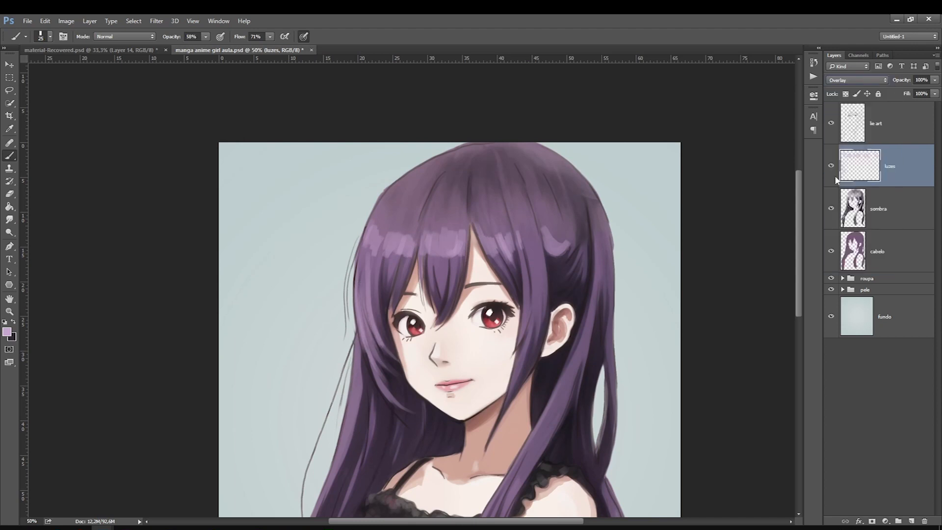
Step: Try other blend modes such as Linear Dodge (Add) and Color Dodge on the luzes layer and return it to Overlay
key(Up)
key(Up)
key(Up)
key(Down)
click(845, 80)
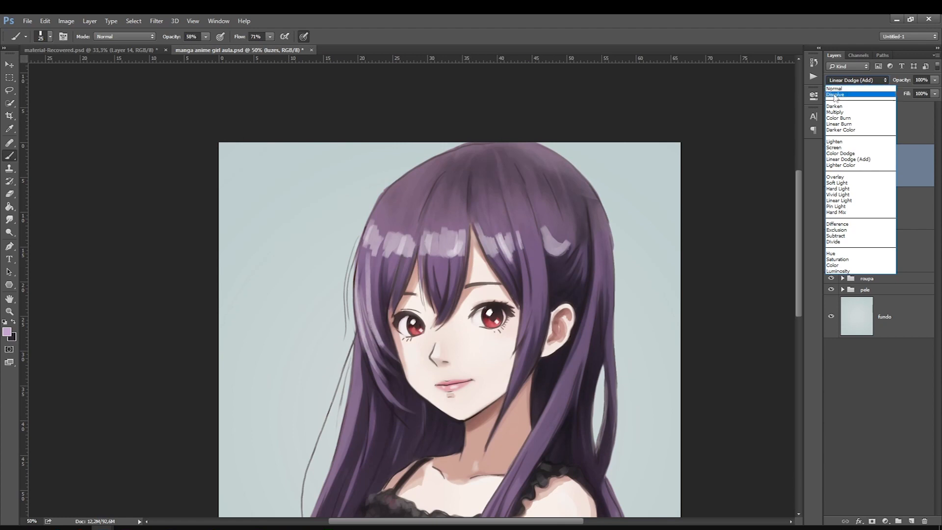
click(834, 95)
key(Down)
key(Down)
key(Down)
key(Down)
key(Down)
key(Down)
key(Down)
key(Down)
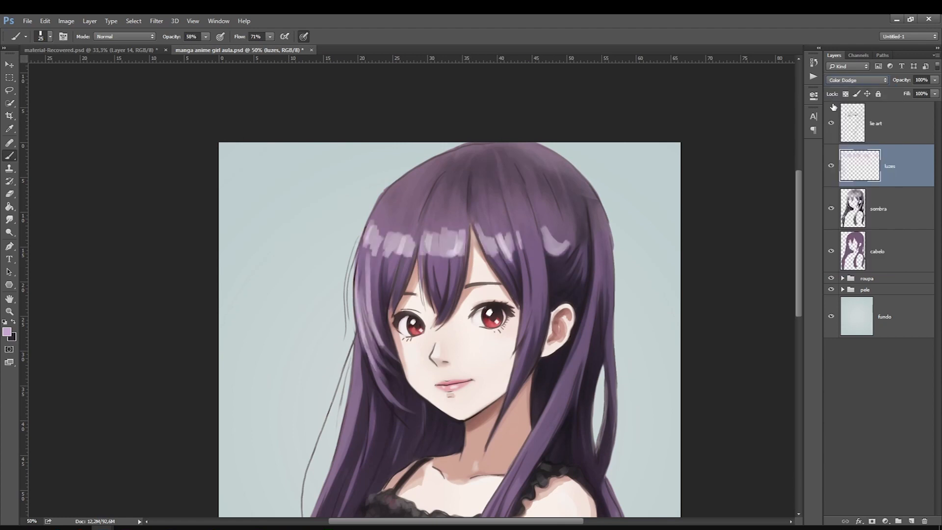
key(Down)
key(Down)
key(Down)
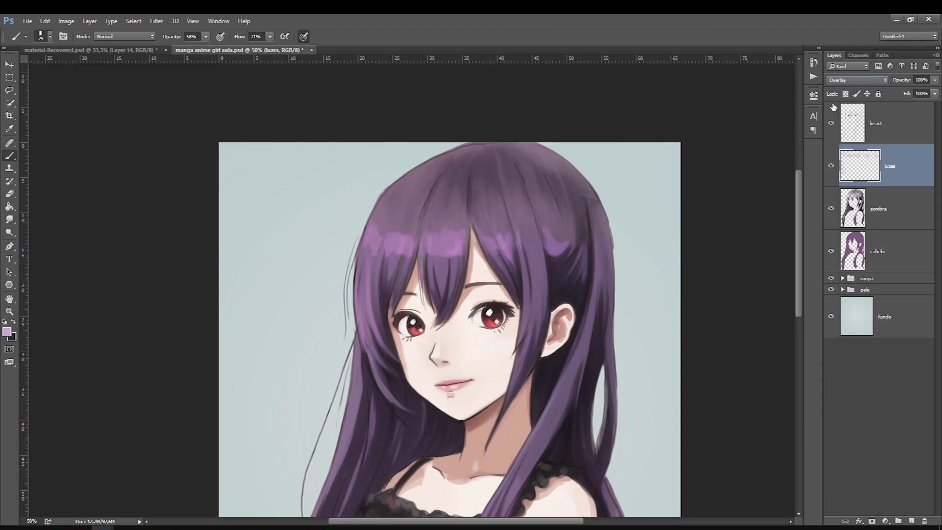
Step: Try duplicating the luzes layer twice to strengthen the highlights, and undo both copies
key(ctrl+j)
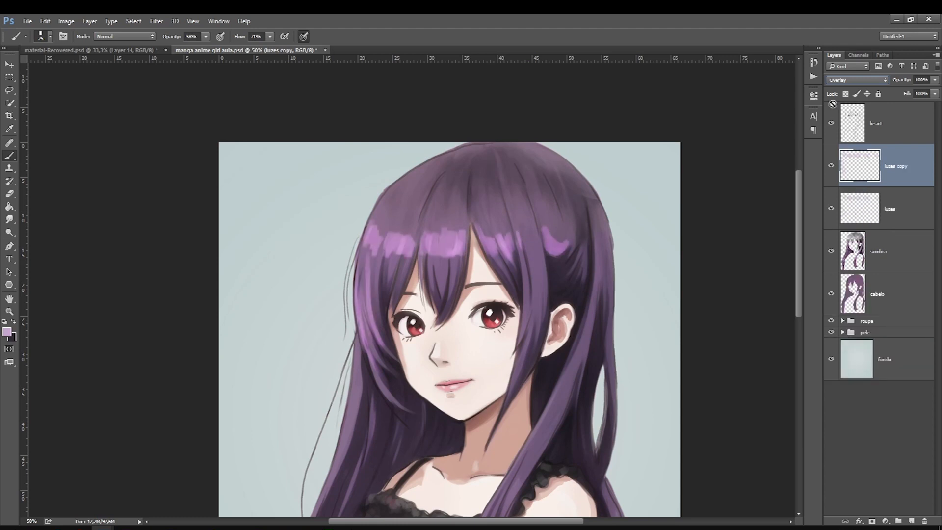
key(ctrl+j)
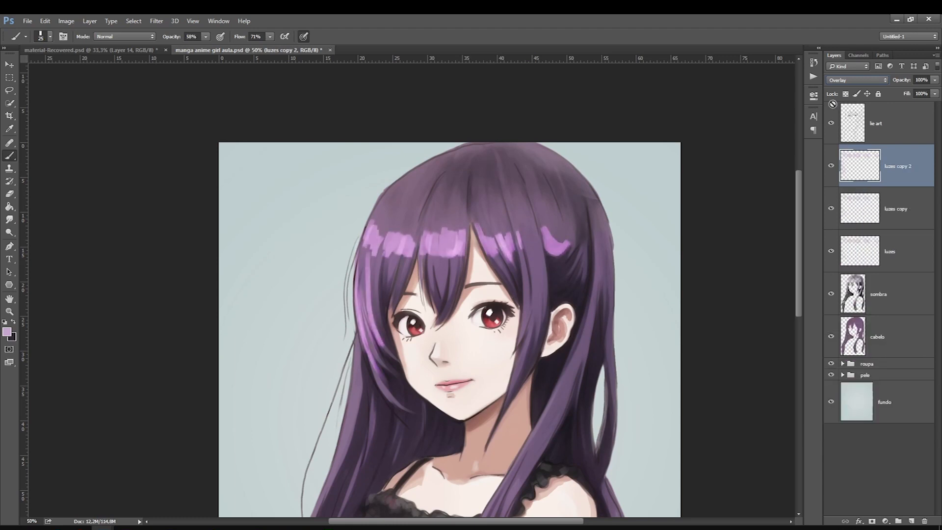
key(ctrl+alt+z)
key(ctrl+alt+z)
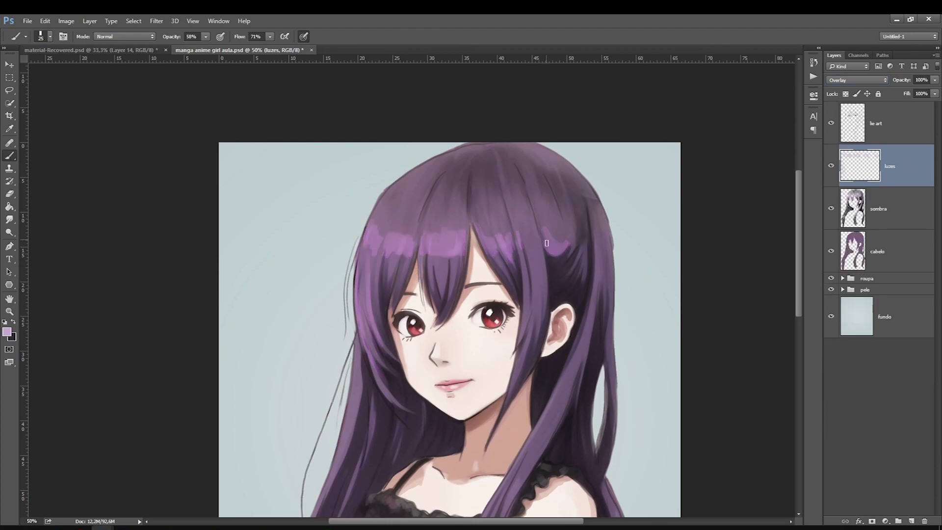
Step: Paint light purple highlights down the long outer locks beside the cheek and neck with a 25 to 40 px brush
drag(360, 305, 402, 406)
key(bracketright)
drag(355, 361, 350, 436)
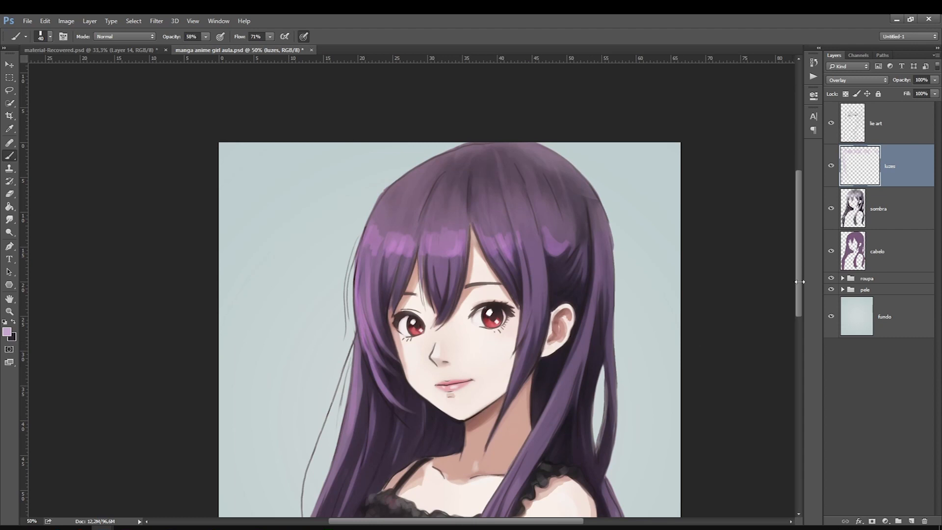
drag(798, 237, 795, 275)
drag(358, 238, 349, 332)
drag(354, 291, 326, 373)
key(bracketleft)
drag(372, 278, 355, 357)
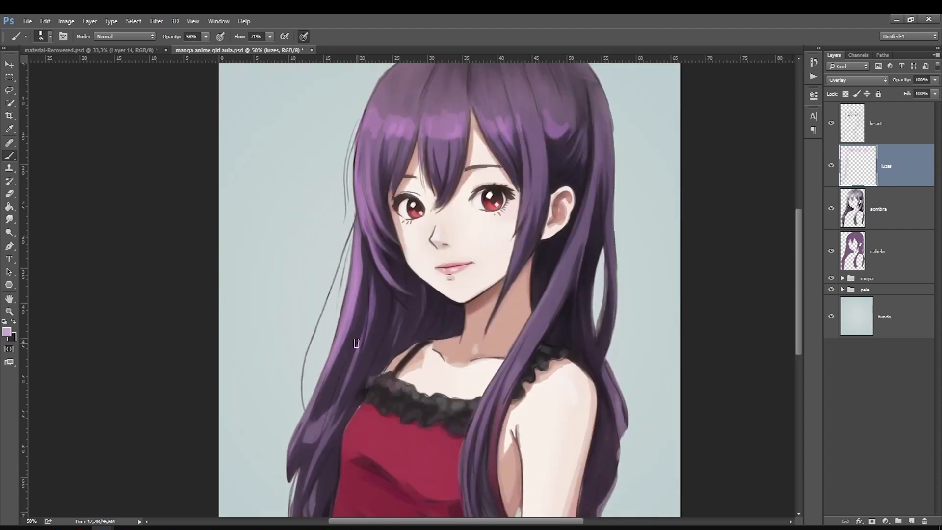
Step: Paint highlights along the long lock falling from behind the ear over the shoulder to the chest
drag(588, 189, 563, 260)
mouse_move(572, 248)
mouse_down()
mouse_move(495, 390)
mouse_move(466, 474)
mouse_up()
key(bracketright)
key(bracketright)
key(bracketleft)
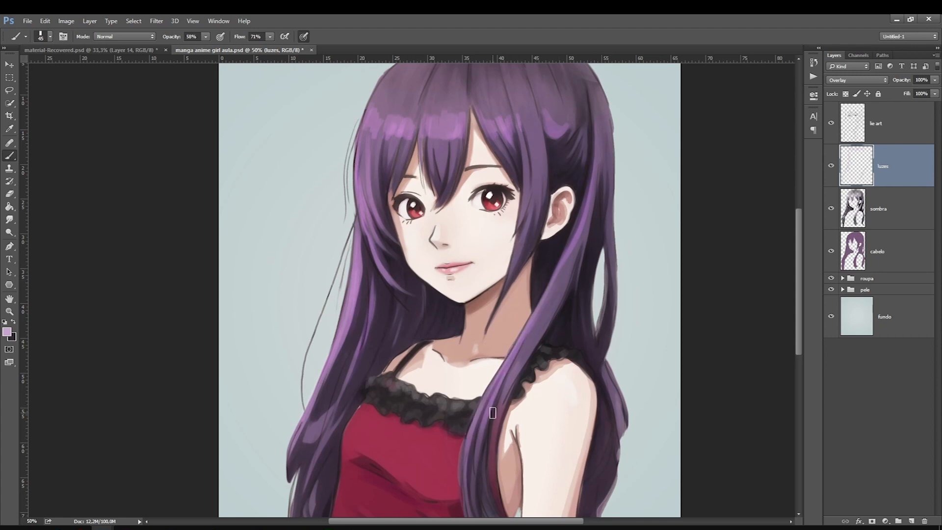
Step: Highlight the lower end of the outer lock and the outer side of the bangs with a 40 to 50 px brush
key(bracketleft)
drag(337, 414, 301, 490)
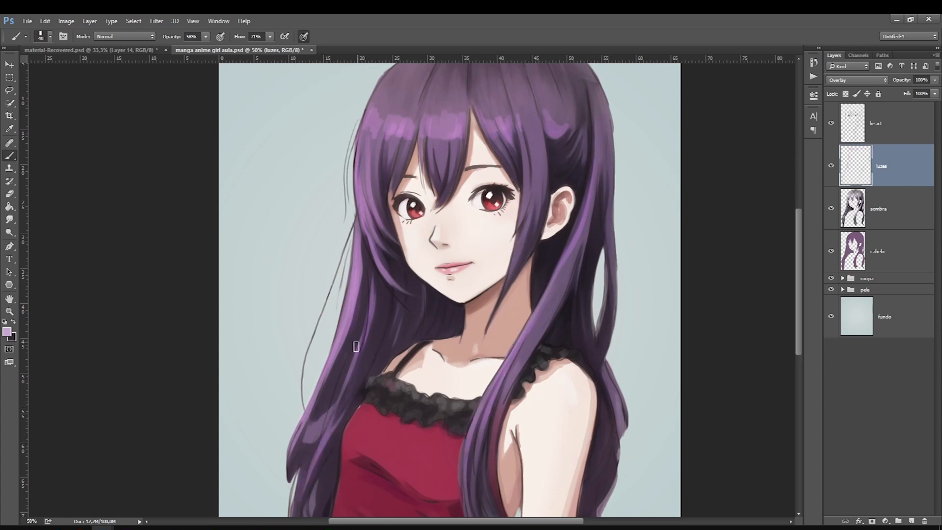
key(bracketright)
key(bracketright)
drag(327, 413, 310, 447)
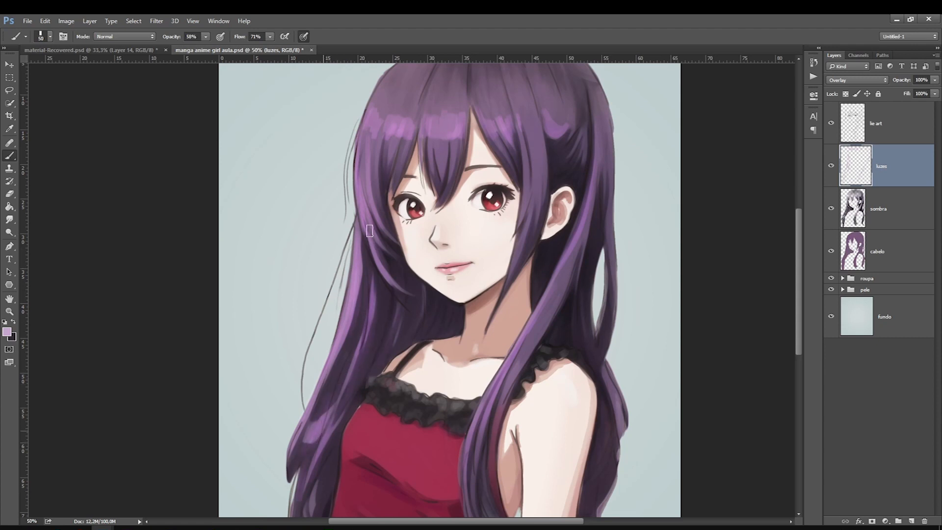
drag(386, 98, 366, 152)
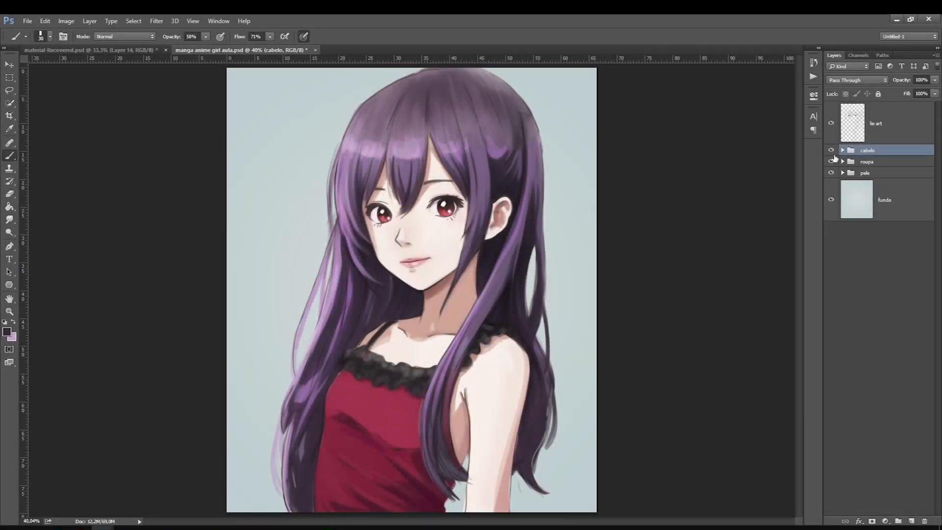
Step: Hide and show the cabelo, roupa and pele groups one by one to check what each contains
click(831, 151)
click(831, 152)
click(830, 162)
click(831, 162)
click(830, 173)
click(831, 173)
Step: Add a new layer above the lie art layer and set the foreground color to a dark red based on the neck shadow's tone
click(878, 123)
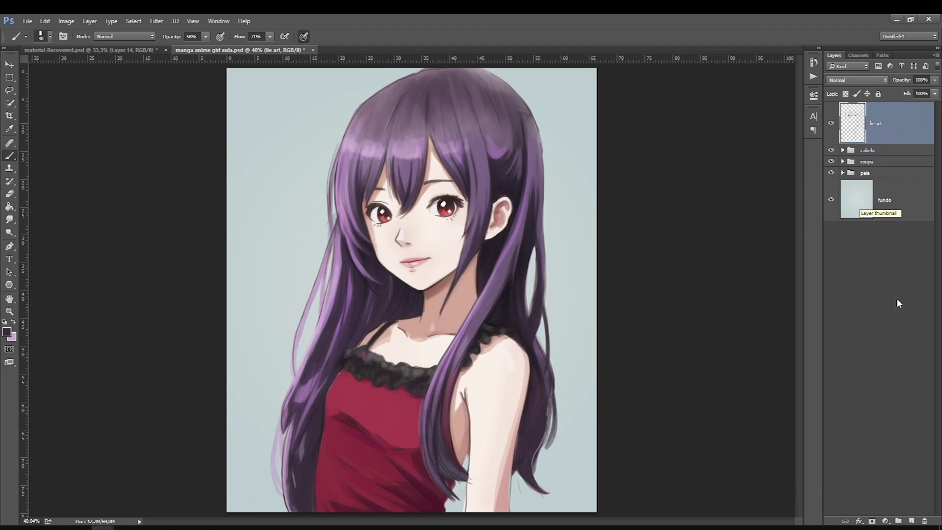
click(911, 521)
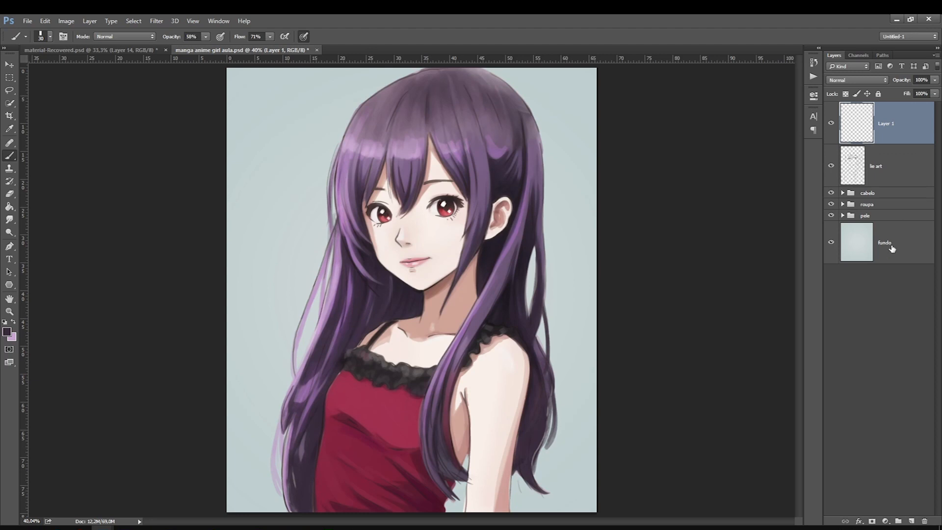
click(7, 332)
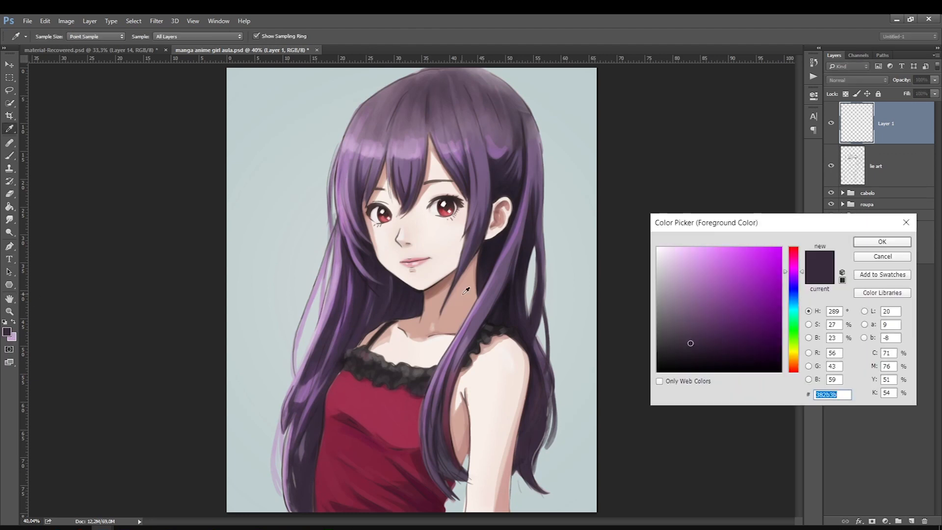
click(445, 283)
mouse_move(692, 330)
mouse_down()
mouse_move(713, 299)
mouse_move(754, 299)
mouse_up()
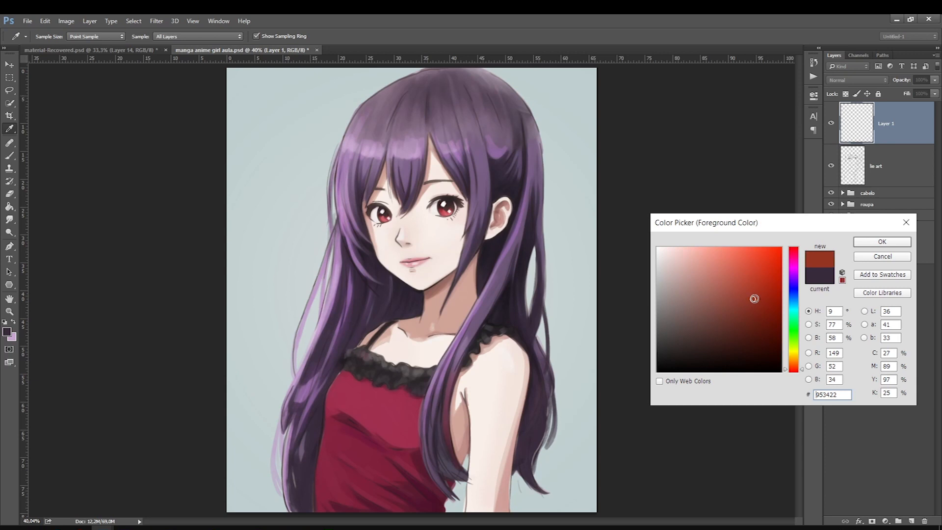
key(Return)
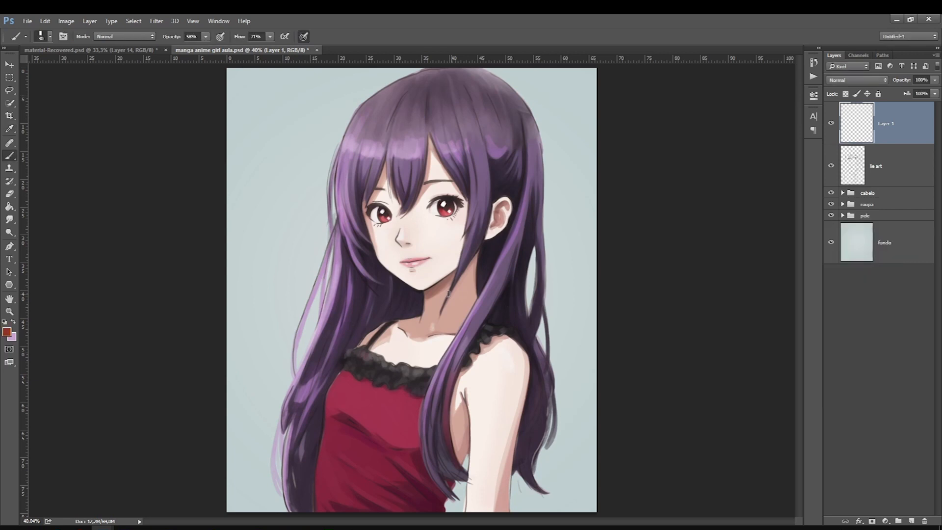
click(7, 334)
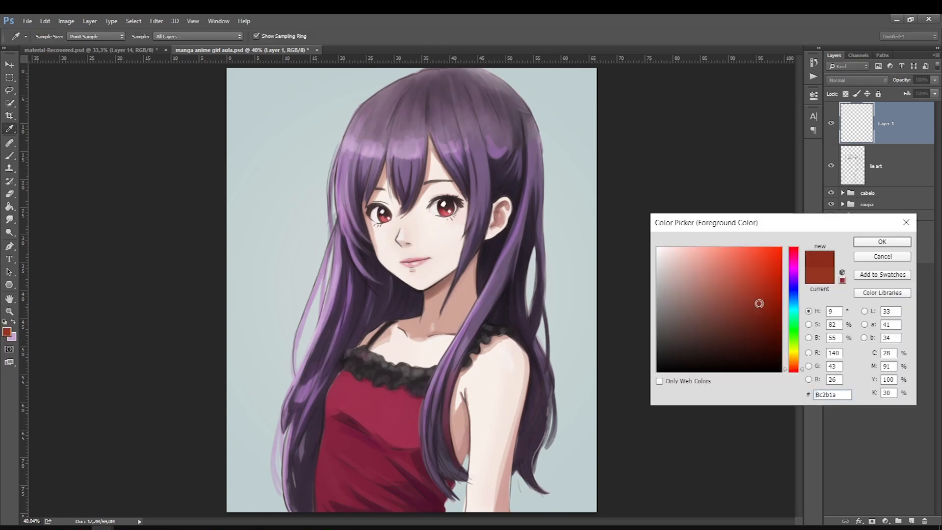
key(Escape)
Step: Choose the soft round brush with 0% hardness and set its opacity to 10%
right_click(462, 297)
click(482, 387)
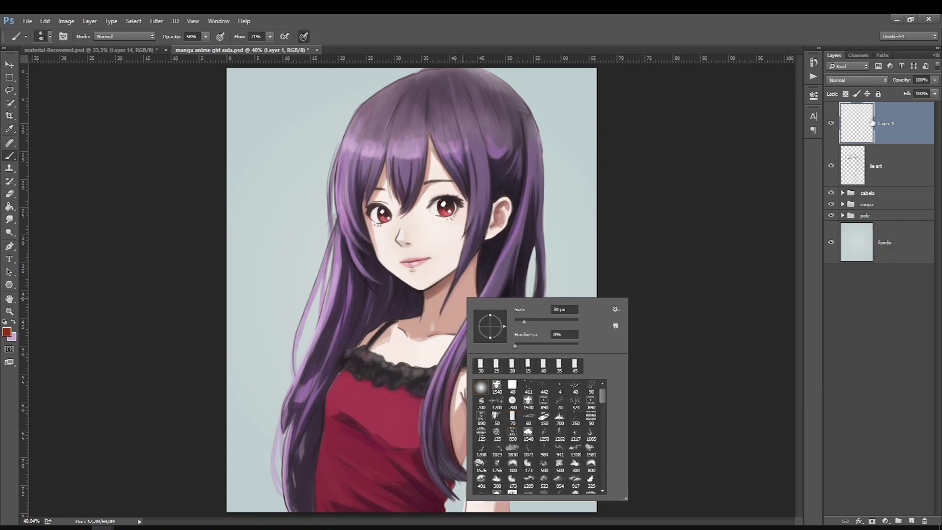
click(869, 135)
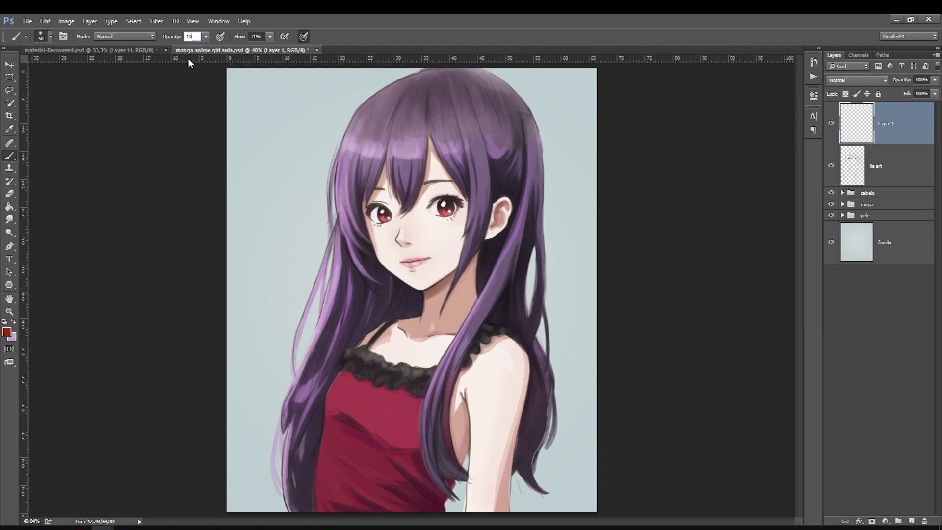
click(367, 196)
Step: Paint a soft red tint over the ear, the hair around it, the cheek edge and the neck with a large brush
key(bracketright)
key(bracketright)
key(bracketright)
key(bracketright)
key(bracketright)
key(bracketright)
key(bracketright)
key(bracketright)
key(bracketright)
key(bracketright)
key(bracketright)
key(bracketright)
key(bracketright)
key(bracketright)
key(bracketright)
key(bracketright)
key(bracketright)
key(bracketright)
key(bracketright)
key(bracketright)
key(bracketleft)
key(bracketleft)
key(bracketleft)
key(bracketleft)
key(bracketleft)
drag(502, 198, 500, 248)
mouse_move(501, 157)
mouse_down()
mouse_move(488, 252)
mouse_move(479, 280)
mouse_up()
drag(498, 201, 447, 315)
drag(490, 210, 428, 289)
drag(439, 145, 464, 212)
Step: Tint the bangs and the middle of the face softly with red using a 250 px brush
key(bracketleft)
key(bracketleft)
key(bracketleft)
key(bracketleft)
drag(428, 160, 465, 263)
drag(419, 185, 412, 241)
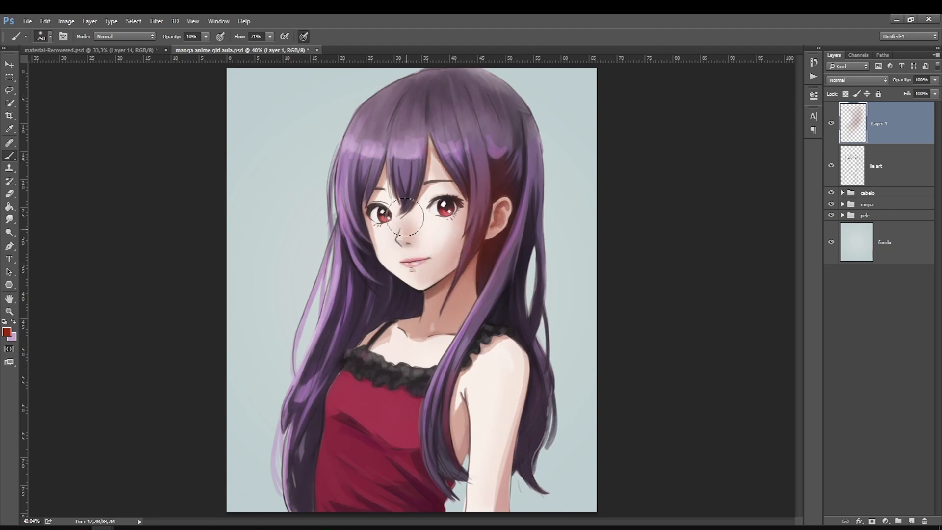
Step: Paint the soft red tint over the shoulder, upper arm and nearby hair, enlarging the brush to 1100 px
key(bracketright)
key(bracketright)
key(bracketright)
drag(473, 274, 521, 378)
key(bracketleft)
mouse_move(505, 344)
mouse_down()
mouse_move(505, 439)
mouse_move(514, 341)
mouse_move(500, 467)
mouse_up()
drag(517, 404, 495, 318)
key(bracketright)
key(bracketright)
key(bracketright)
key(bracketright)
key(bracketright)
key(bracketright)
key(bracketright)
drag(503, 421, 478, 304)
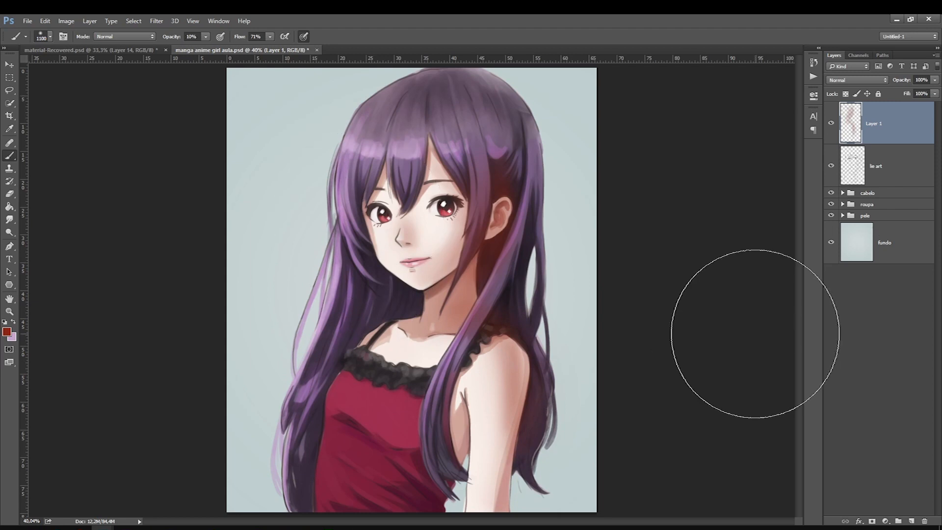
Step: Try merging the cabelo, roupa and pele groups, and undo the merge
click(880, 196)
shift+click(865, 214)
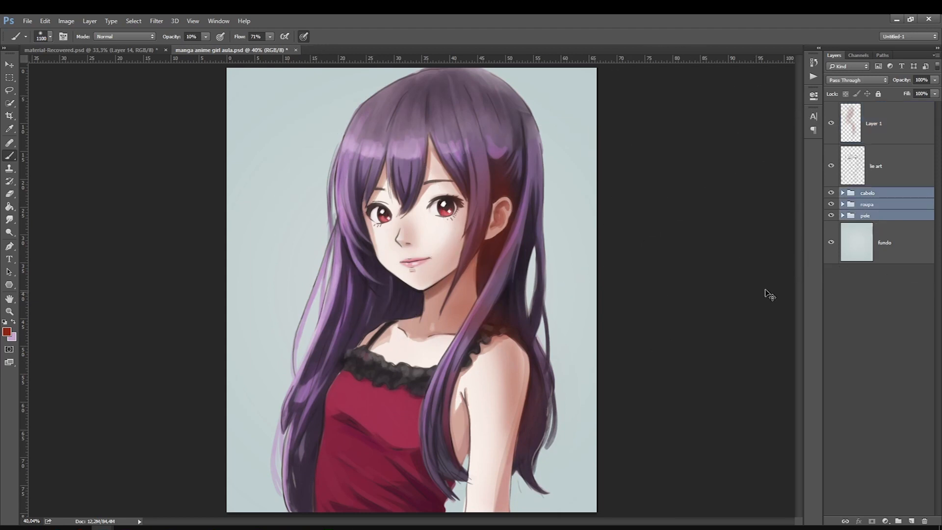
key(ctrl+e)
key(ctrl+z)
Step: Merge the cabelo, roupa and pele groups into a single layer
click(883, 192)
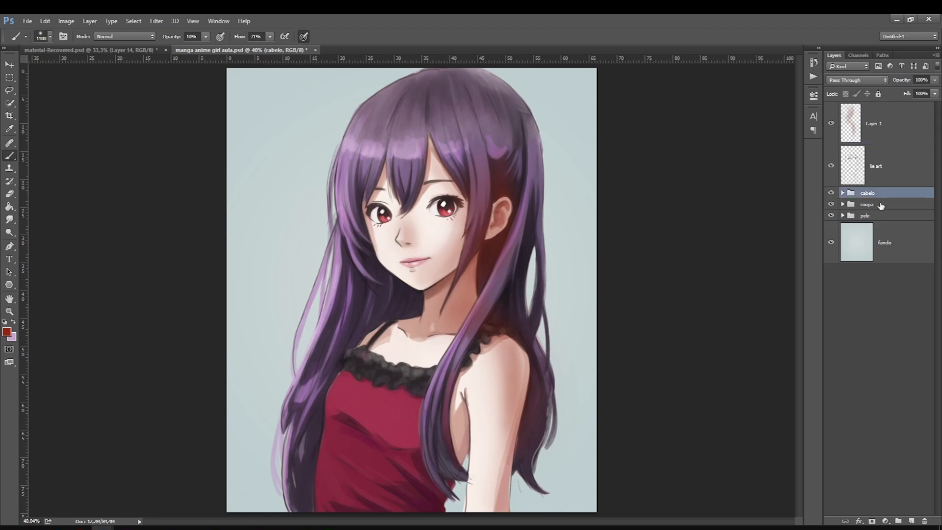
shift+click(883, 204)
shift+click(884, 215)
right_click(884, 215)
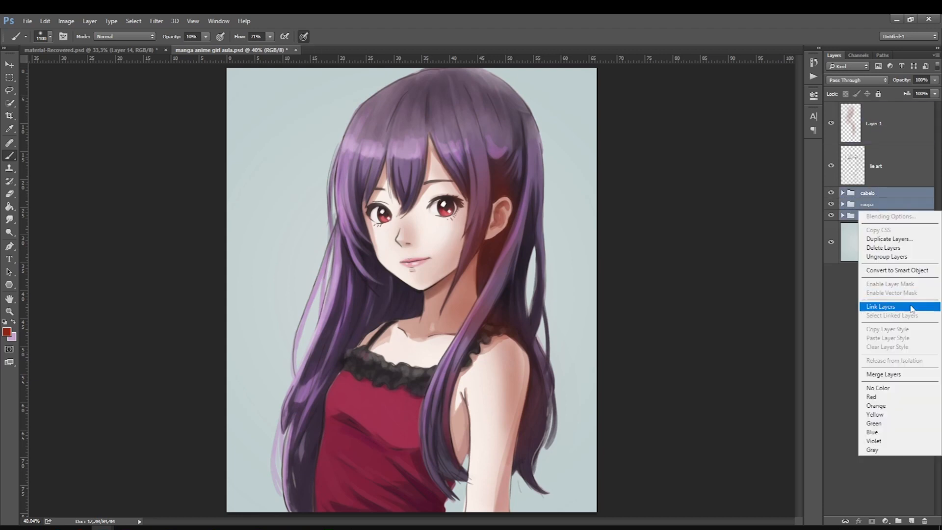
click(898, 375)
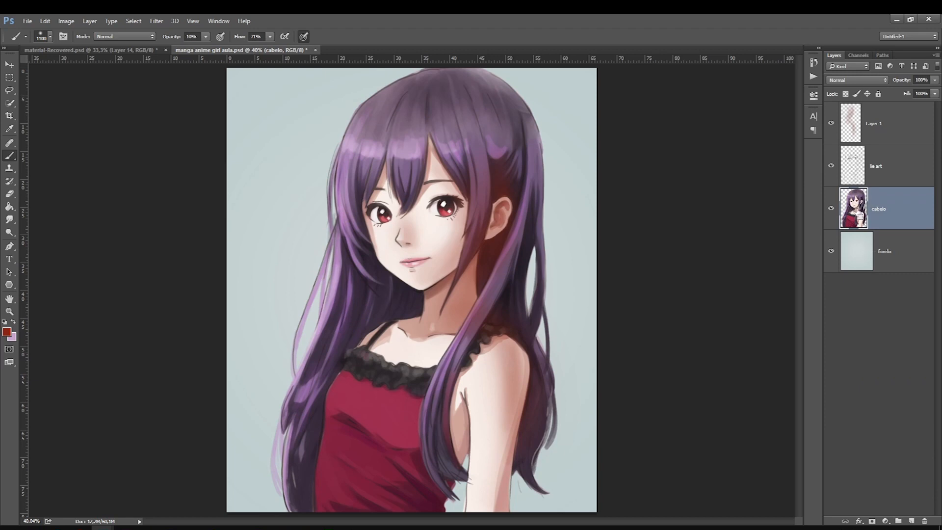
Step: Load the merged cabelo layer's outline as a selection and make Layer 1 the active layer
ctrl+click(856, 214)
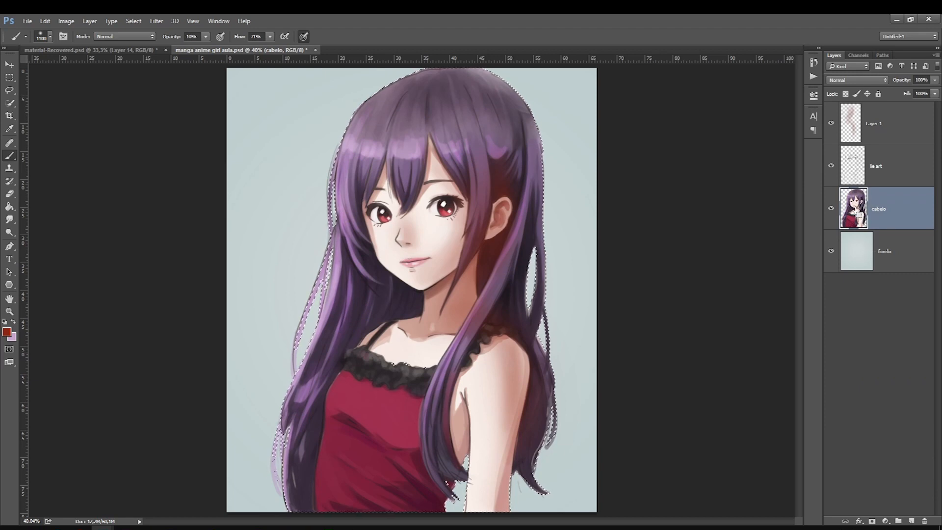
click(863, 166)
click(886, 209)
click(889, 170)
click(891, 128)
Step: Rename Layer 1 to luz adicional
double_click(873, 123)
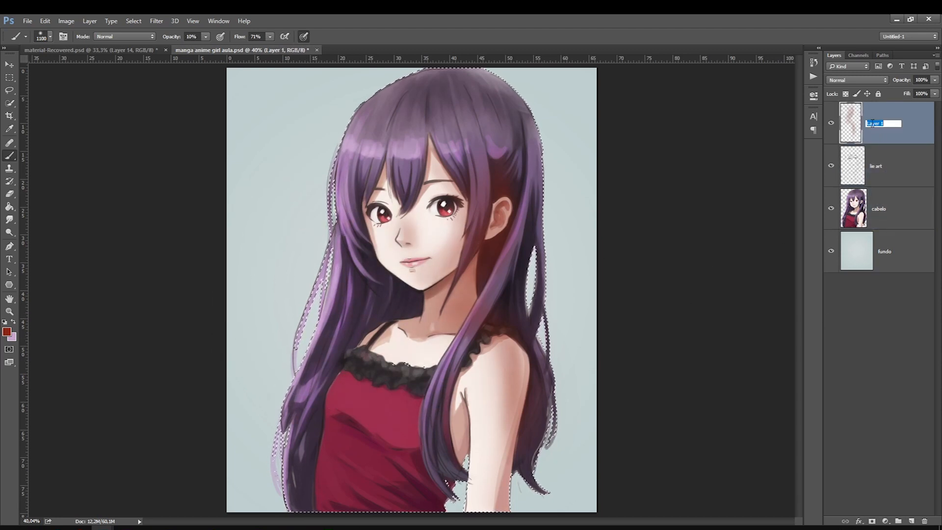
text(luz adici)
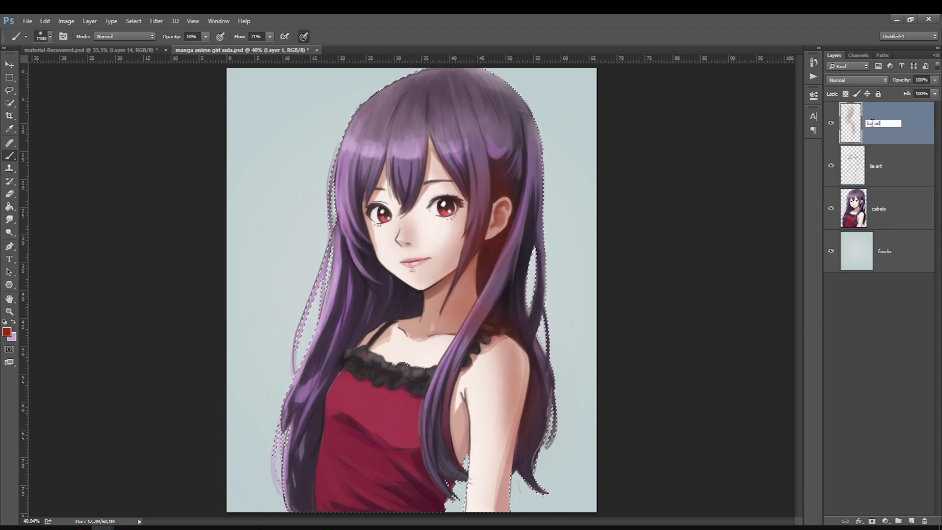
text(onal)
key(Return)
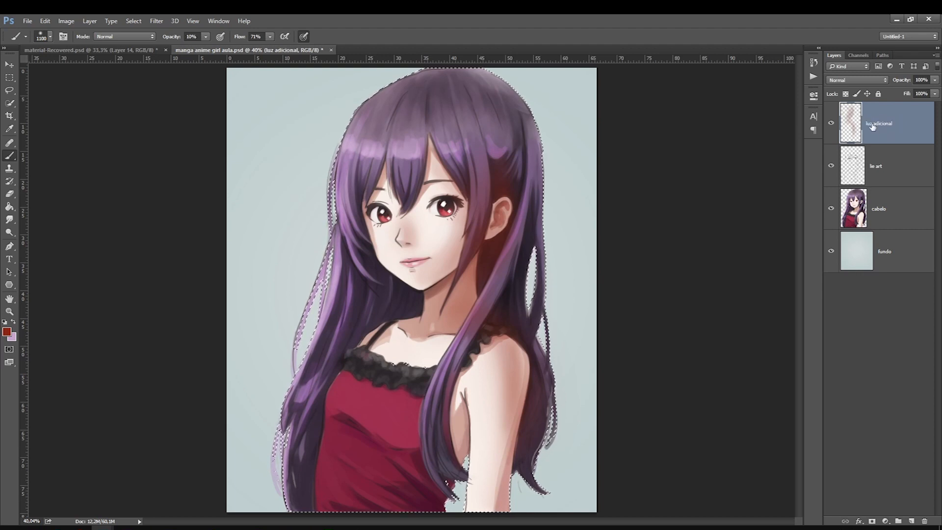
Step: Paint more soft red tint over the arm and torso within the selection using the 1100 px brush
key(bracketleft)
key(bracketright)
drag(485, 390, 447, 410)
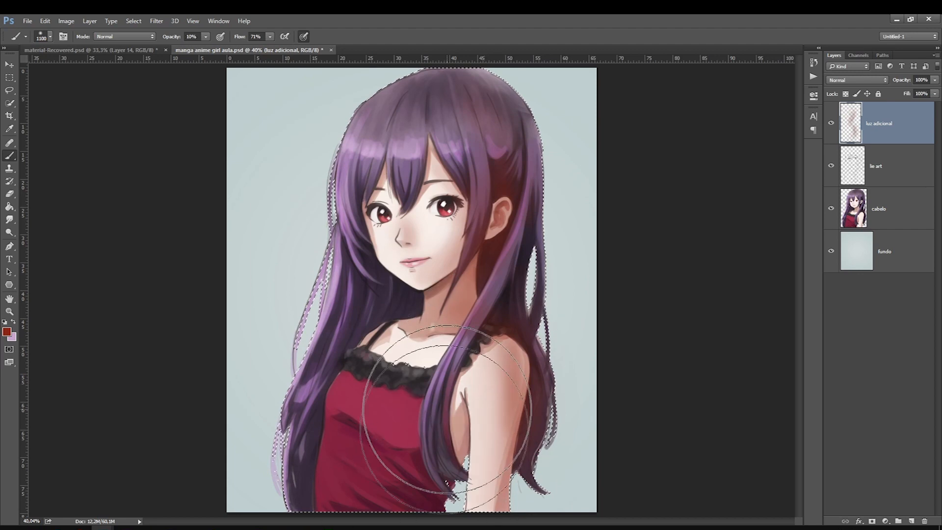
Step: Try the Soft Light blend mode on the luz adicional layer and compare the picture with the layer hidden and shown
click(846, 79)
click(840, 183)
click(831, 124)
click(832, 123)
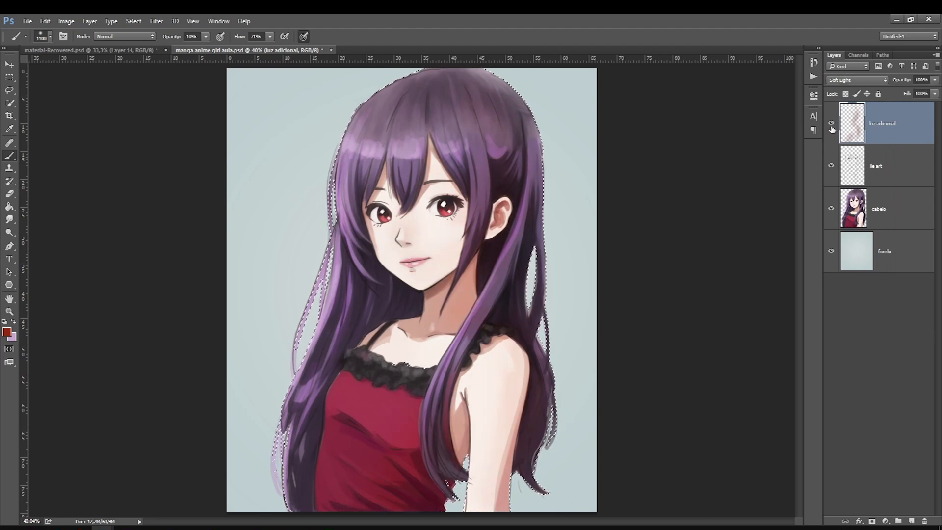
Step: Set the luz adicional layer's blend mode to Multiply and reduce its fill to 24%
click(857, 80)
click(845, 103)
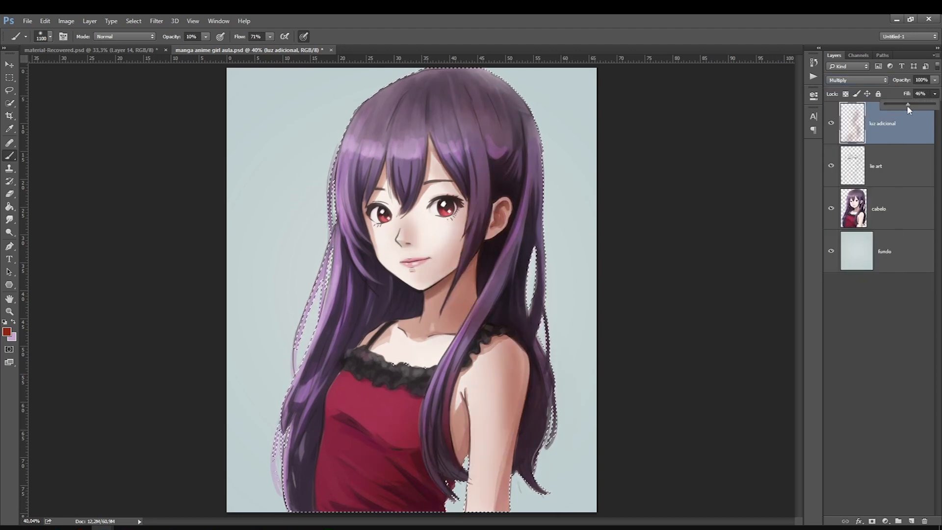
drag(896, 105, 906, 107)
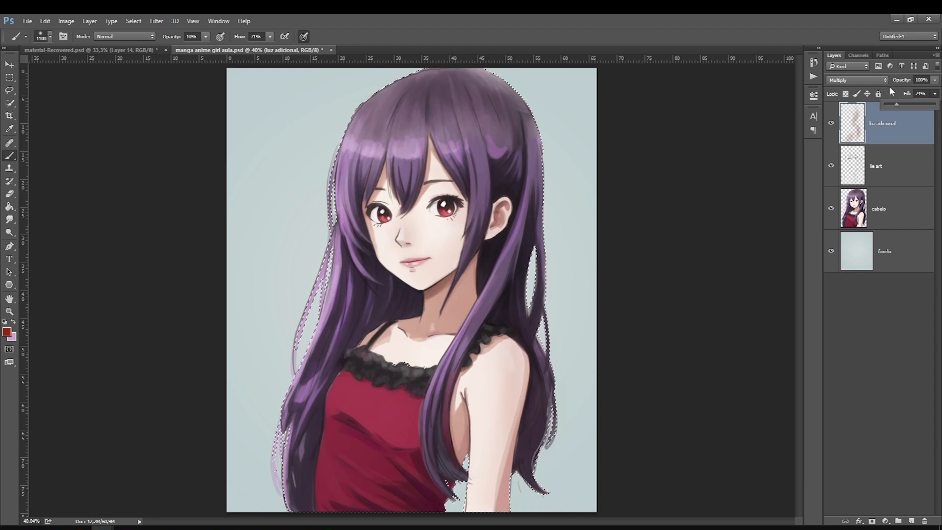
click(881, 159)
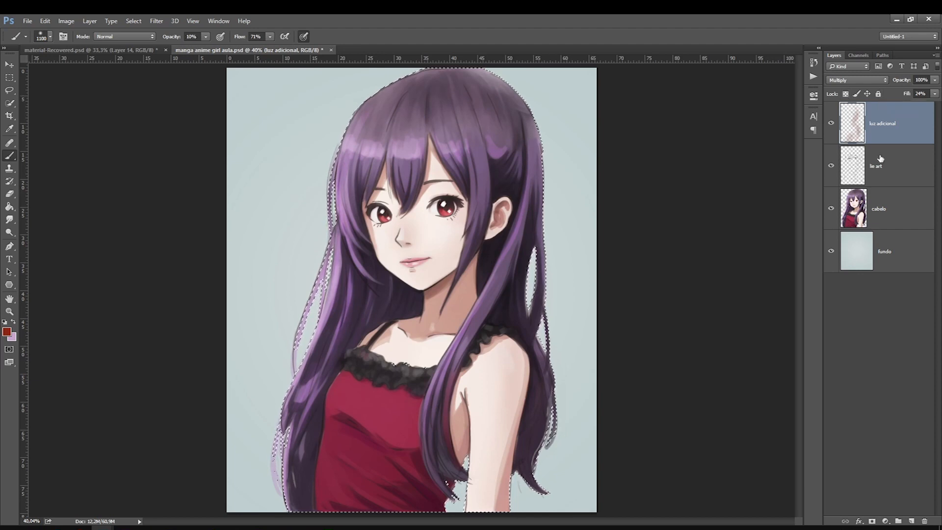
Step: Copy the selected tint to a new layer, set it to Soft Light and raise its fill to 71%
key(ctrl+j)
click(856, 80)
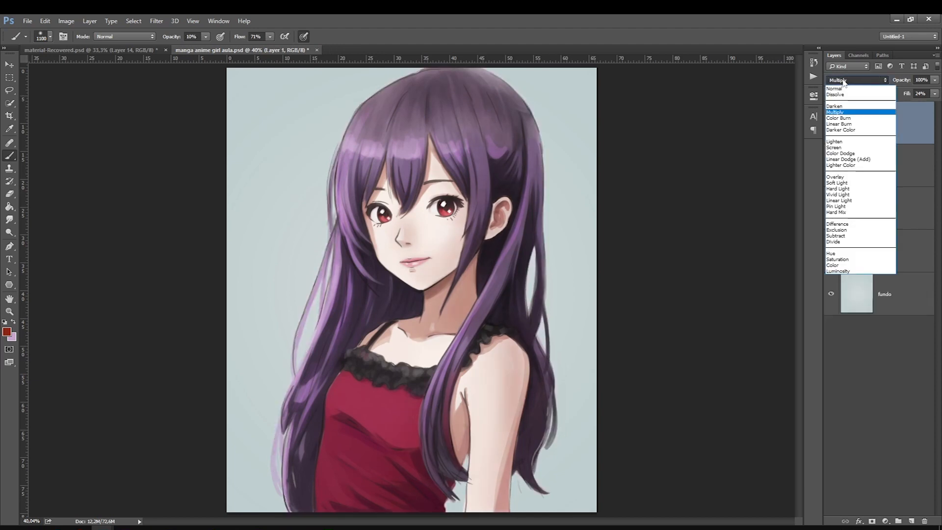
click(837, 183)
click(934, 93)
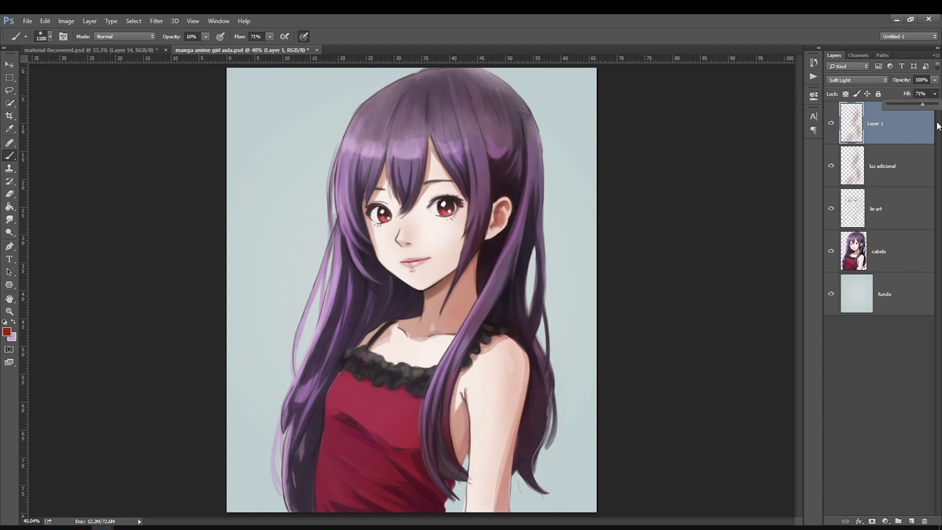
Step: Paint more red tint over the face and neck on Layer 1 and load the cabelo layer's outline as a selection
key(bracketleft)
key(bracketright)
key(bracketright)
mouse_move(449, 211)
mouse_down()
mouse_move(442, 184)
mouse_move(483, 257)
mouse_move(458, 350)
mouse_up()
ctrl+click(853, 255)
key(bracketleft)
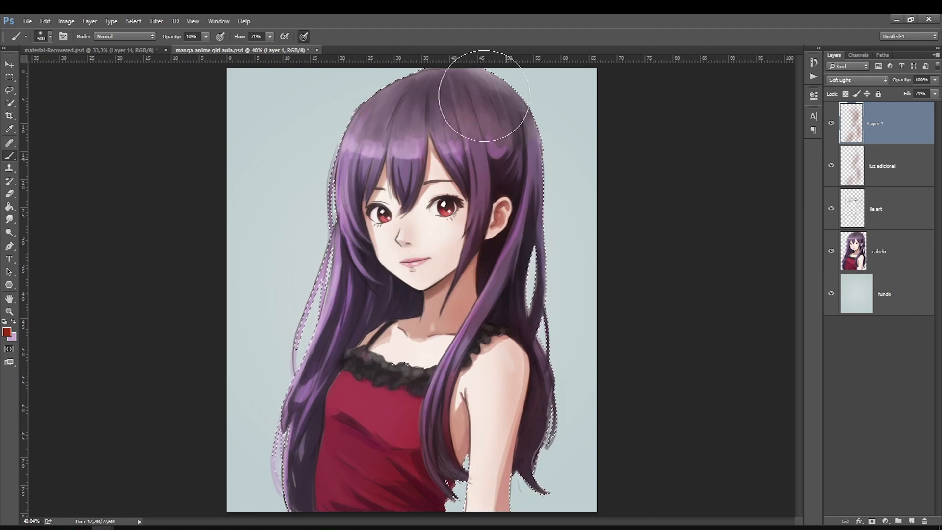
Step: Make the luz adicional layer active and reduce the Eraser to 70 px at 59% opacity
click(878, 174)
click(10, 193)
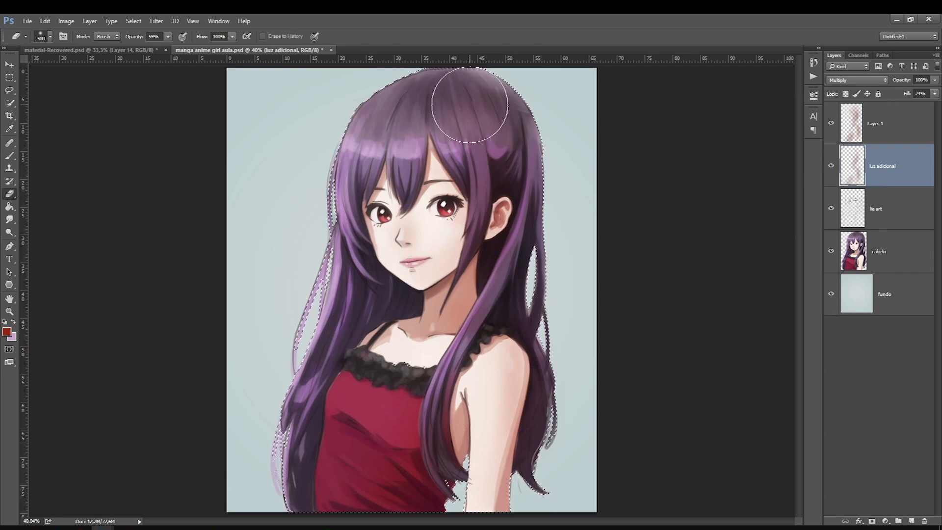
key(bracketleft)
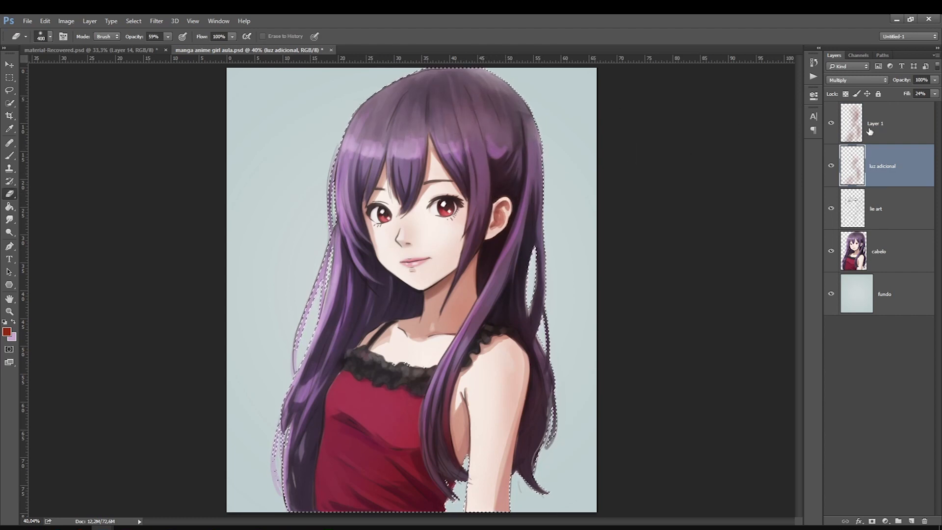
key(alt+bracketright)
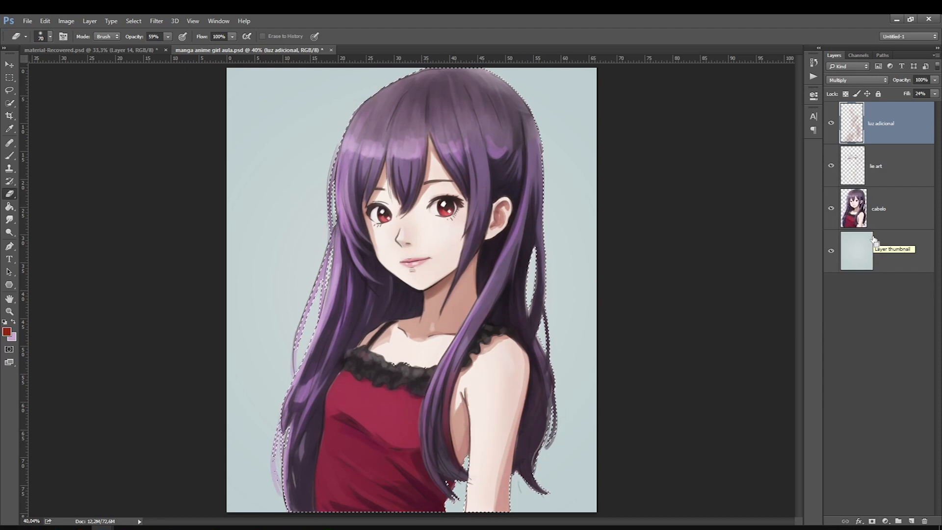
click(874, 152)
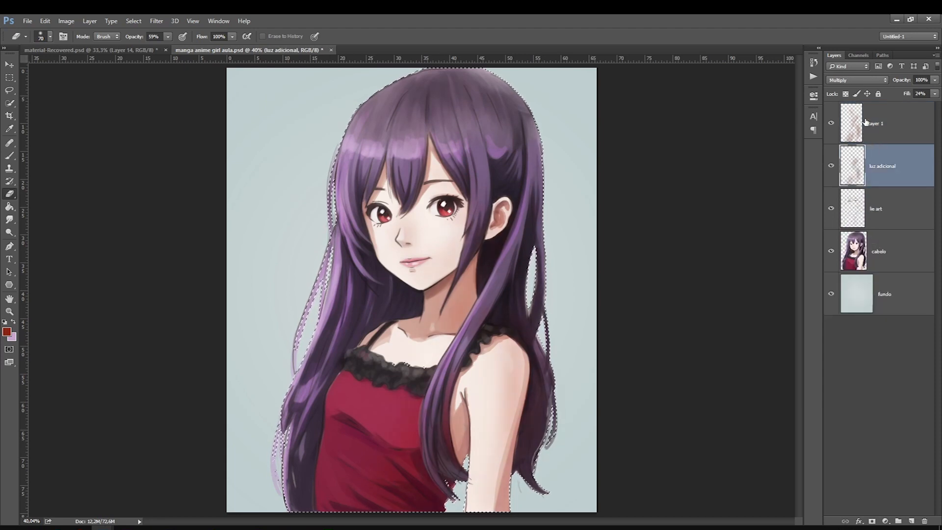
Step: Rename the luz adicional layer to sombra adicional and Layer 1 to sombra adicional 2
double_click(870, 127)
double_click(875, 167)
drag(876, 167, 857, 168)
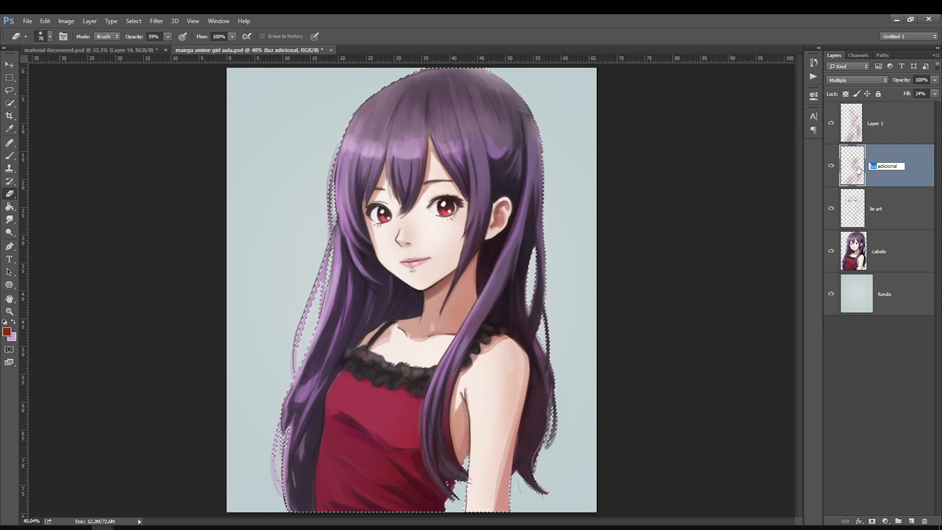
text(sombra)
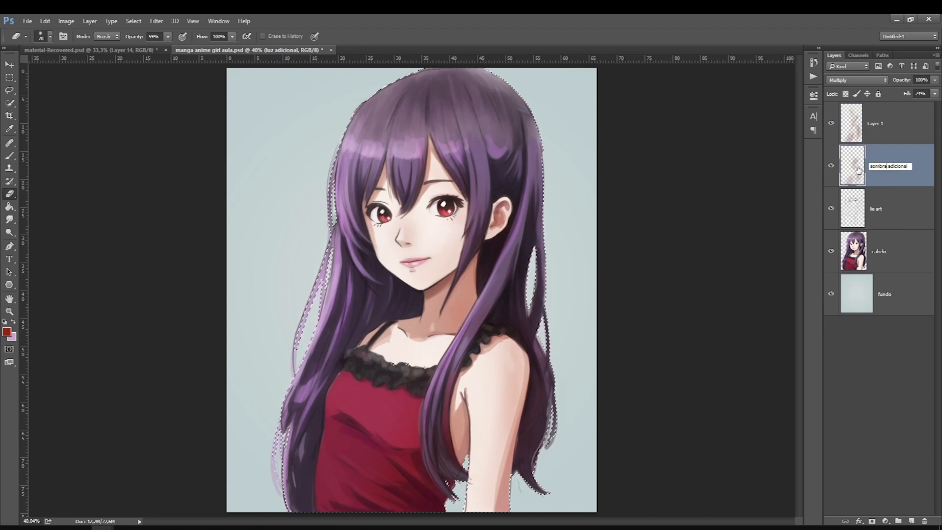
double_click(867, 122)
text(sombr)
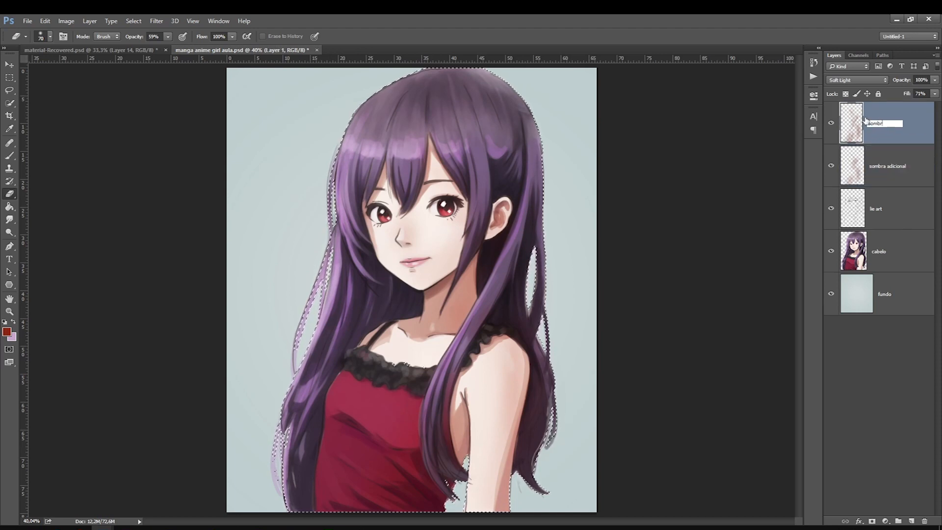
text(a adicional 2)
key(Return)
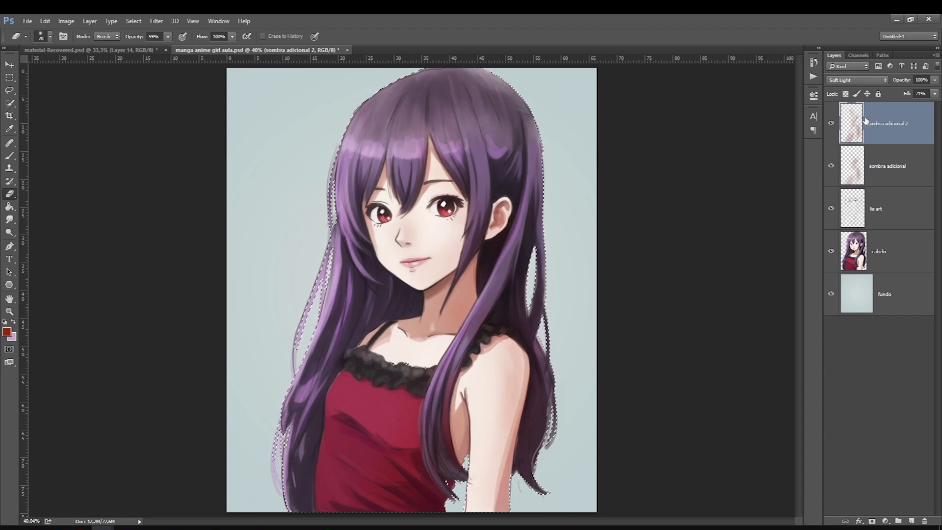
Step: Add a new layer above sombra adicional 2 and name it luz adicional
click(913, 520)
double_click(882, 123)
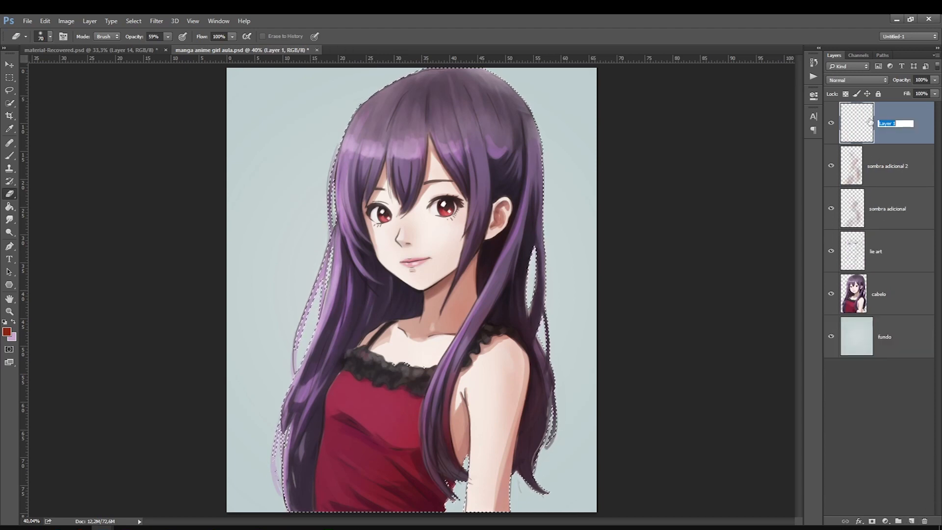
text(luz adicio)
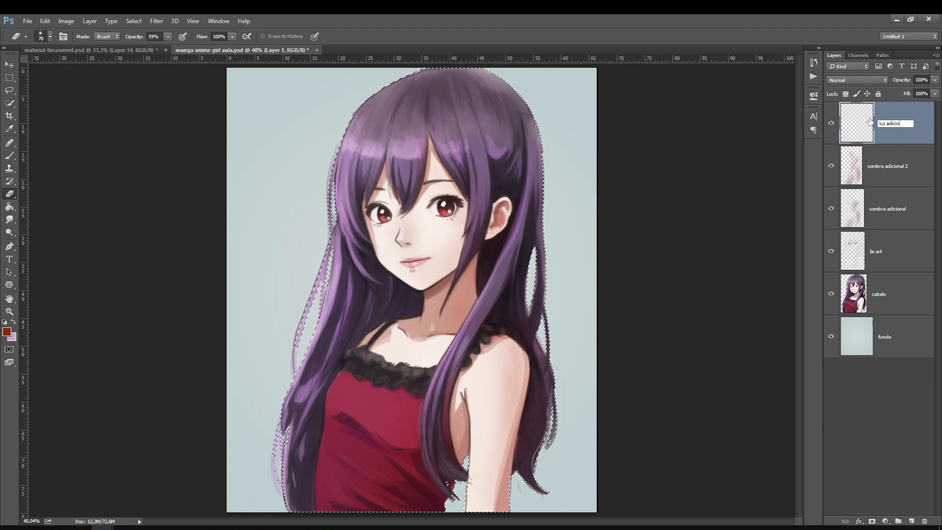
text(nal)
key(Return)
Step: Sample the neck's skin tone and lighten it to the pale peach ffcfc2 as the foreground color
click(7, 332)
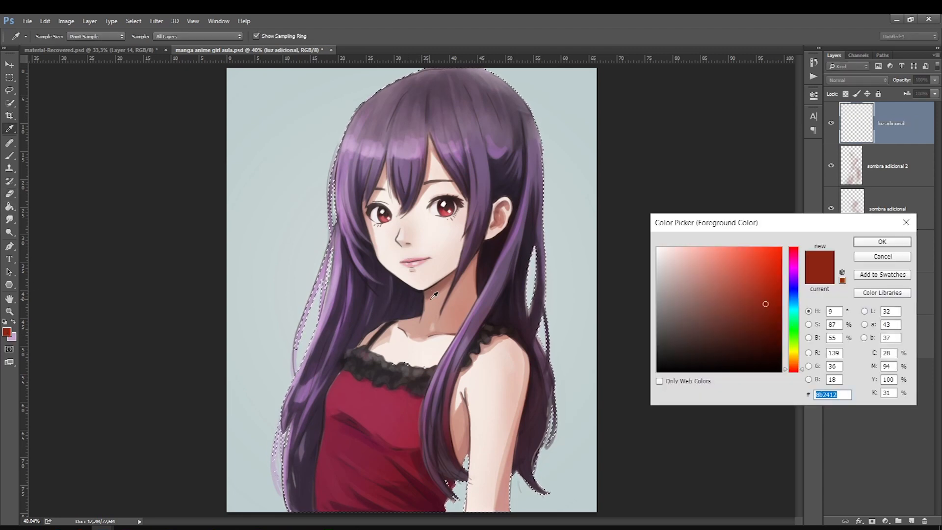
click(441, 323)
drag(692, 262, 686, 245)
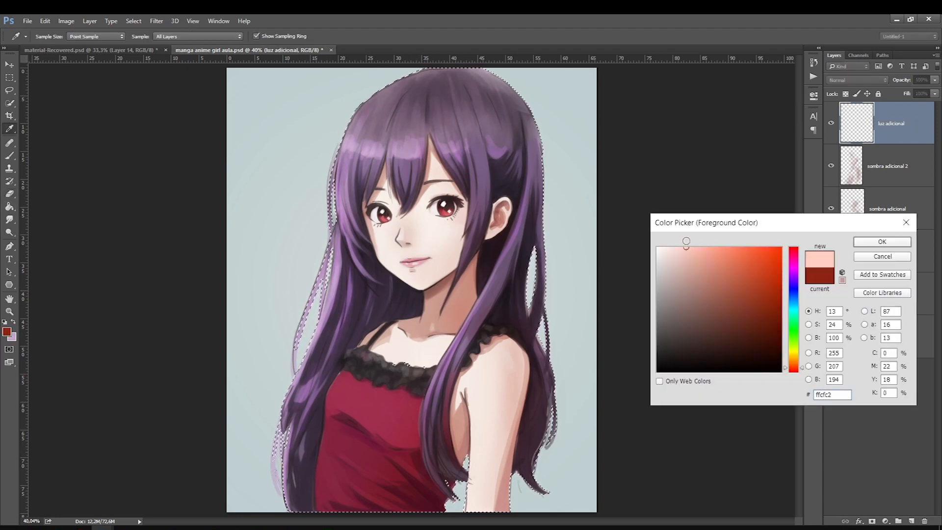
key(Return)
key(e)
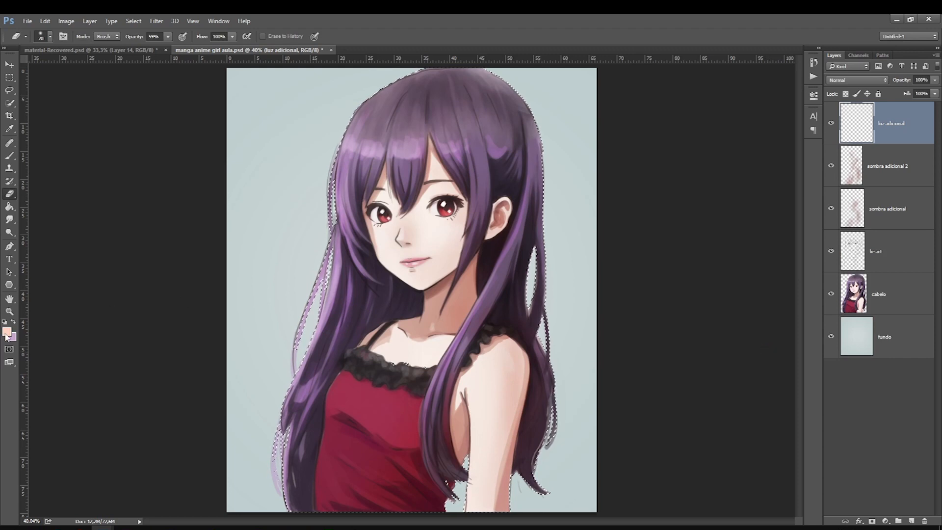
click(911, 521)
key(bracketright)
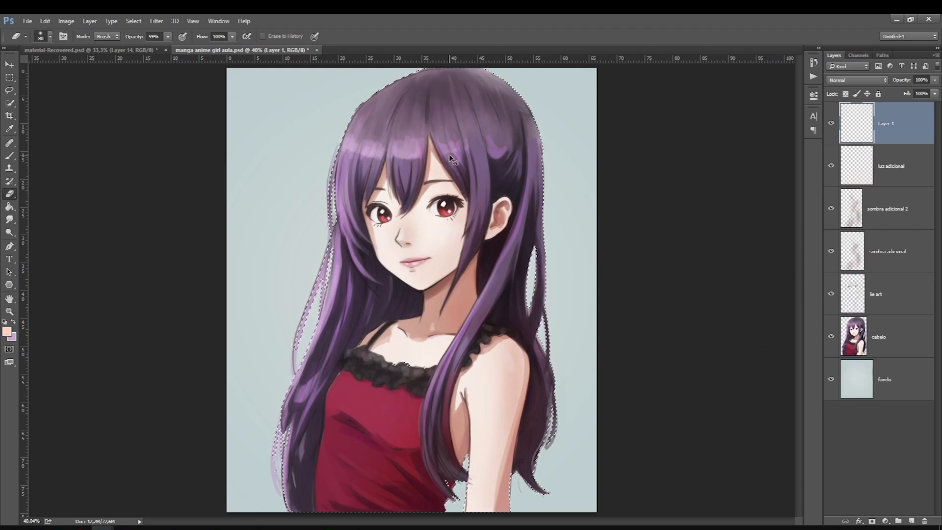
key(ctrl+z)
Step: Paint a soft peach light down the hair and dress on the light-facing side with a 1300 px brush
key(bracketright)
key(bracketright)
key(bracketright)
key(b)
mouse_move(356, 133)
mouse_down()
mouse_move(387, 105)
mouse_move(345, 181)
mouse_move(287, 436)
mouse_move(415, 397)
mouse_move(380, 283)
mouse_up()
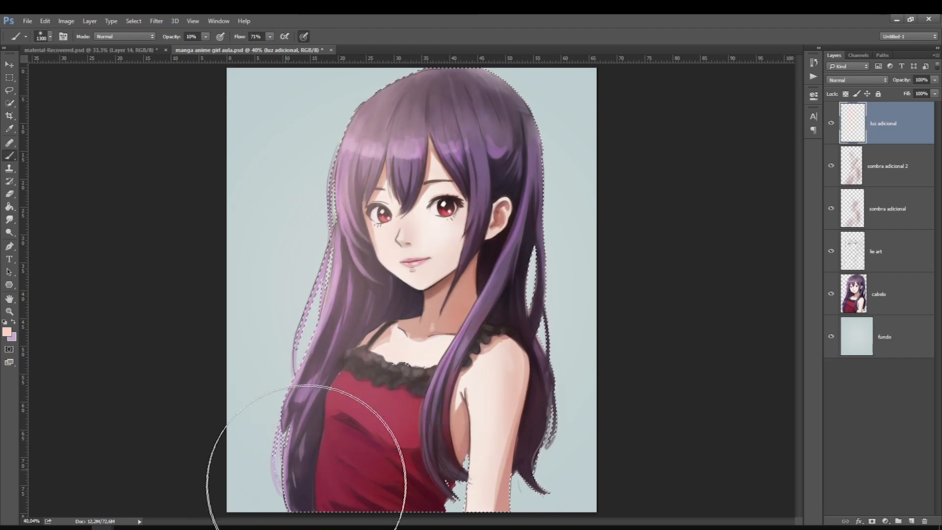
Step: Sample the hair's purple, brighten it to a light violet, and brush it over the long strands beside the ear and neck
click(7, 332)
click(496, 170)
drag(704, 287, 717, 245)
click(881, 241)
key(bracketleft)
key(bracketleft)
key(bracketleft)
key(bracketleft)
key(bracketleft)
key(bracketleft)
key(bracketleft)
key(bracketleft)
mouse_move(501, 230)
mouse_down()
mouse_move(438, 353)
mouse_move(515, 232)
mouse_move(429, 428)
mouse_move(509, 237)
mouse_move(439, 420)
mouse_up()
Step: Enlarge the brush to 1400 px
key(bracketright)
key(bracketright)
key(bracketright)
key(bracketright)
key(bracketright)
key(bracketright)
key(bracketright)
key(bracketright)
key(bracketright)
key(bracketright)
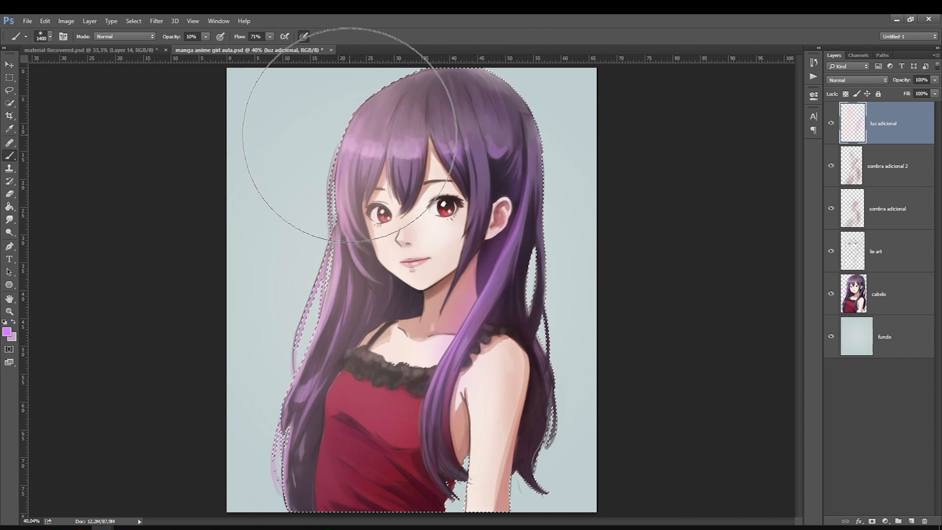
Step: Clear the selection around the figure and make the luz adicional layer active again
click(156, 21)
mouse_move(133, 21)
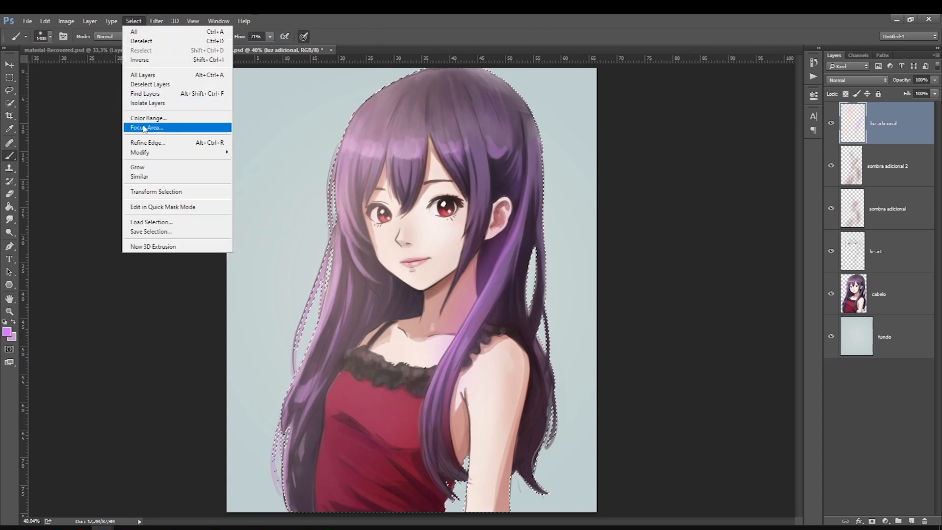
click(143, 84)
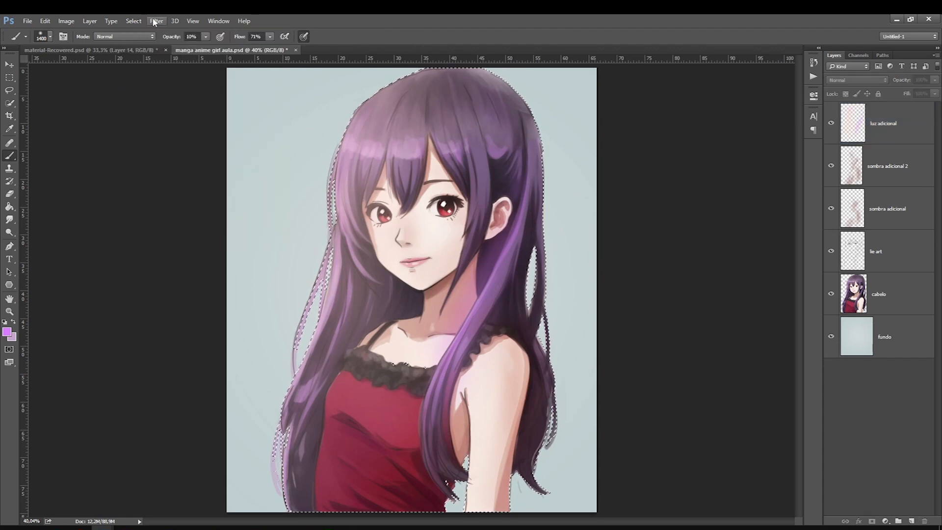
click(133, 21)
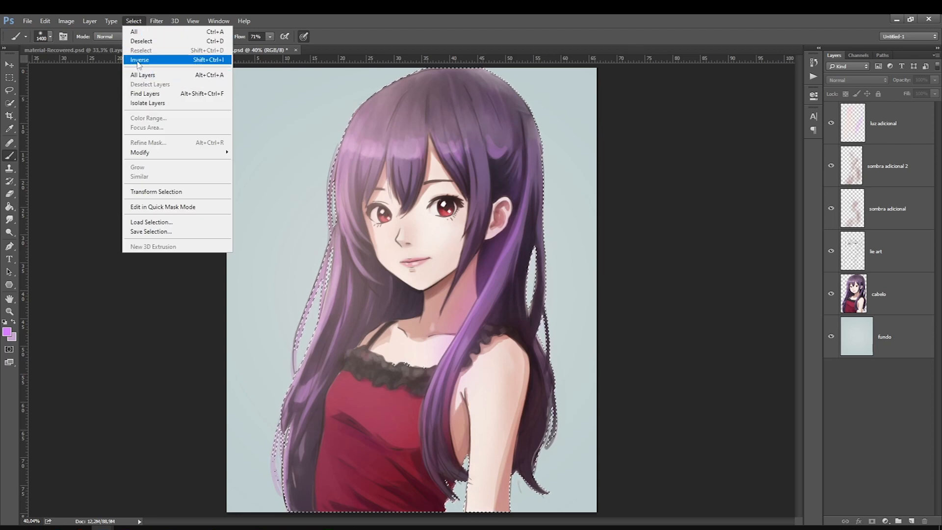
click(142, 41)
click(834, 230)
click(870, 130)
Step: Paint violet light from the crown down the outer hair and reduce the brush to 1200 px
key(])
mouse_move(349, 121)
mouse_down()
mouse_move(365, 117)
mouse_move(397, 74)
mouse_move(368, 105)
mouse_move(291, 451)
mouse_up()
key([)
key([)
key([)
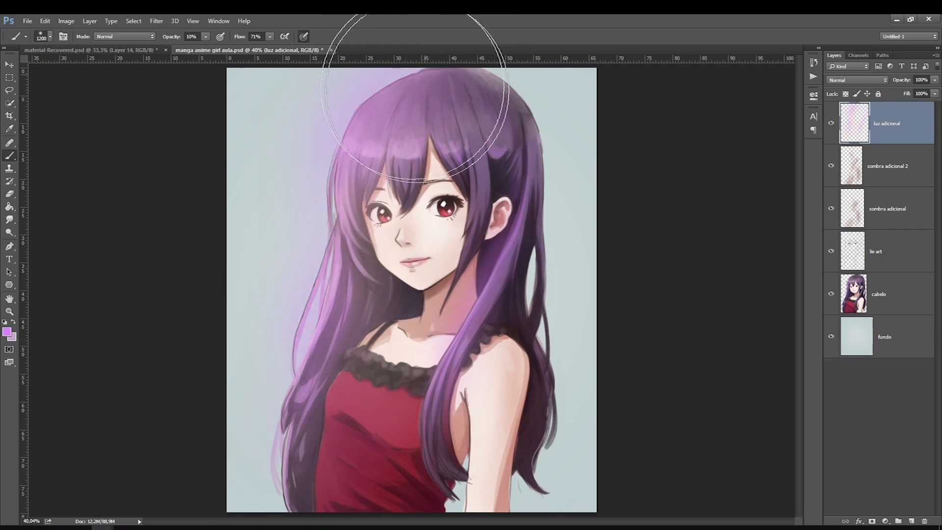
Step: Set the luz adicional layer to Soft Light and compare the picture with the layer hidden and shown
click(842, 82)
click(841, 183)
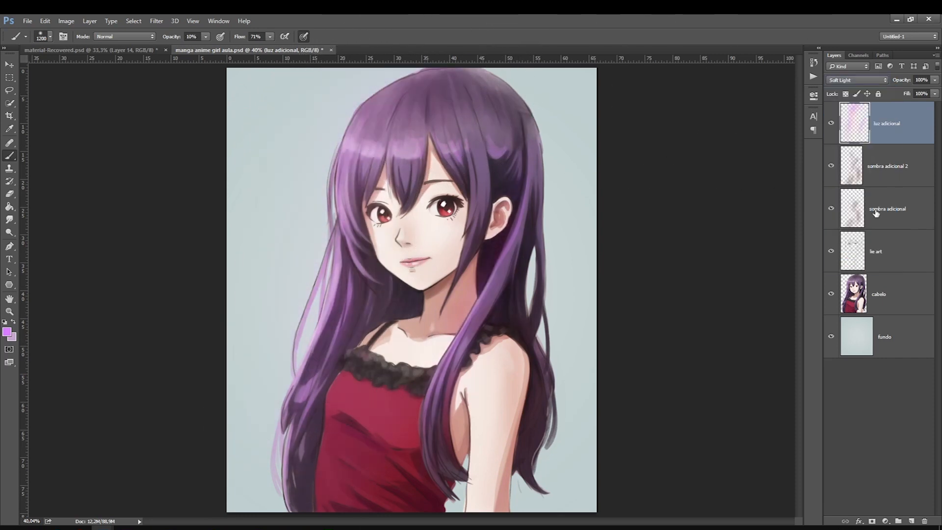
click(831, 123)
click(831, 123)
Step: Duplicate the luz adicional layer, set the copy to Screen and lower its opacity to 13%
key(ctrl+j)
click(856, 80)
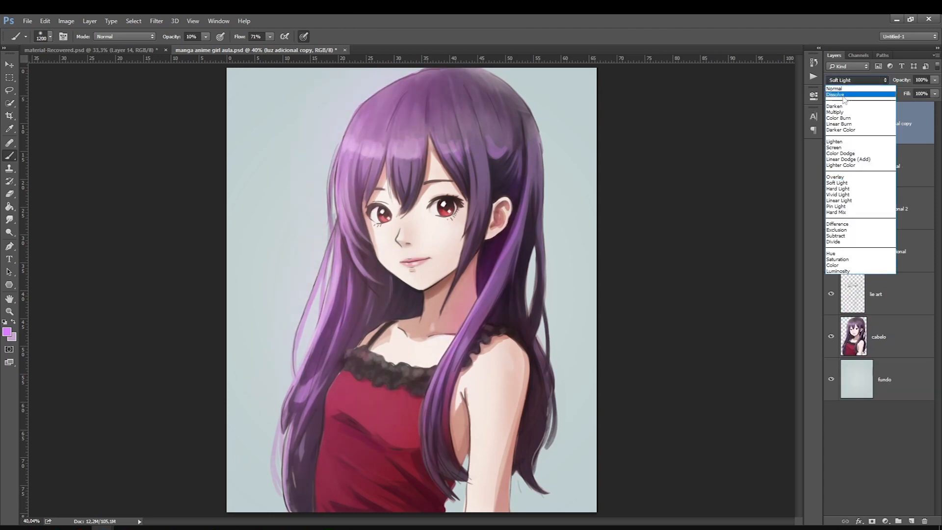
click(841, 148)
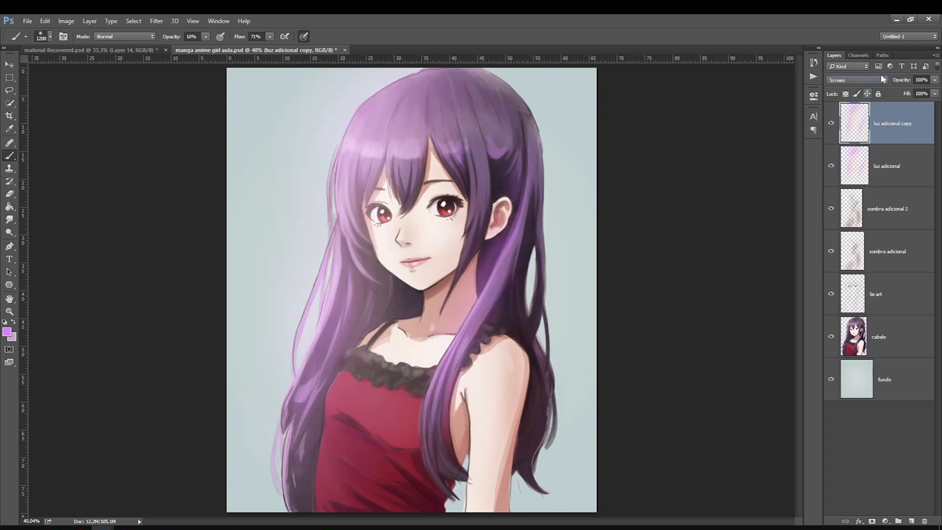
drag(894, 92, 894, 92)
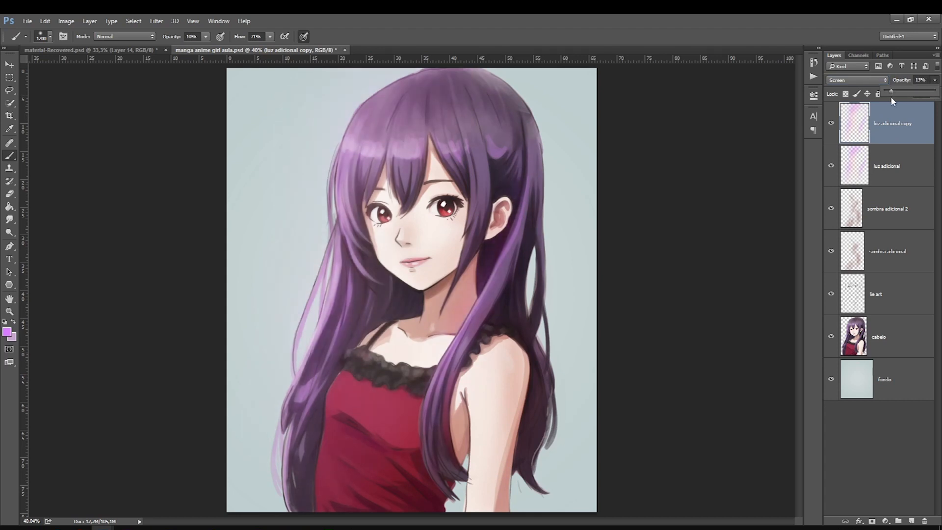
Step: Sample the dress's red, brighten it as the foreground color, and shrink the brush to 250 px
click(8, 333)
click(356, 395)
key(Return)
key([)
key([)
key([)
key([)
key([)
key([)
key([)
key([)
key([)
key([)
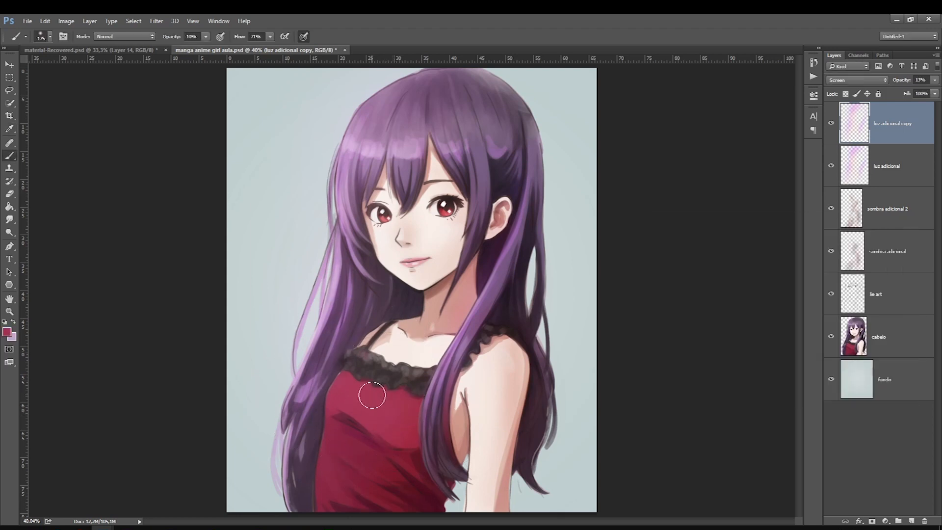
click(7, 333)
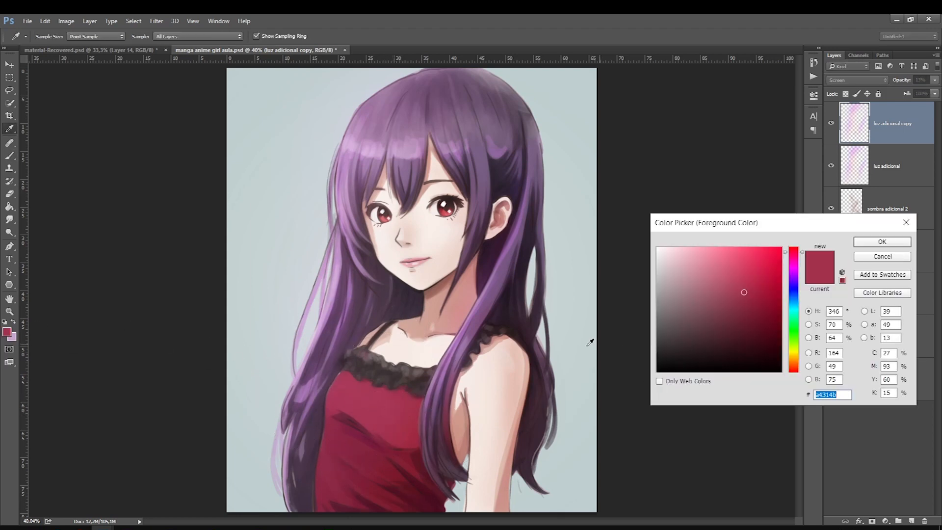
click(745, 277)
key(Return)
Step: Add a new layer above luz adicional copy and set its blend mode to Color Dodge
click(838, 81)
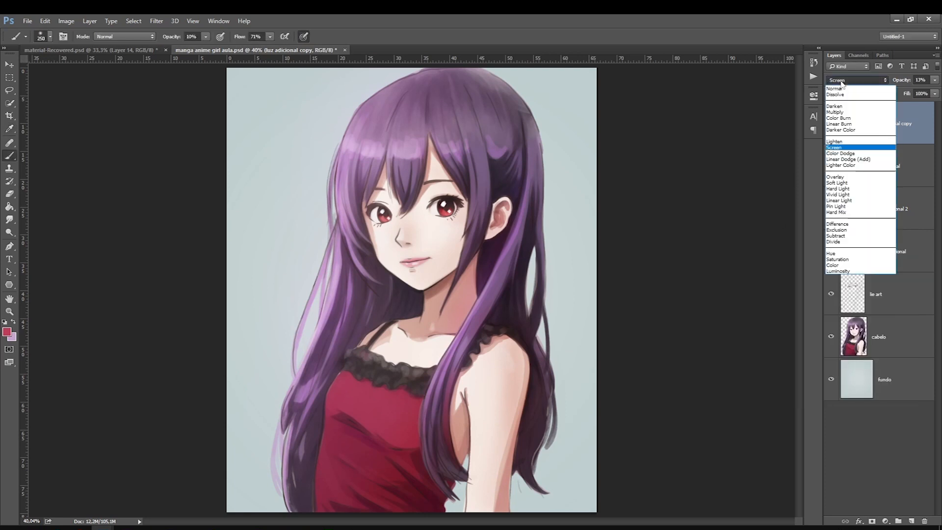
click(909, 167)
click(911, 521)
click(857, 80)
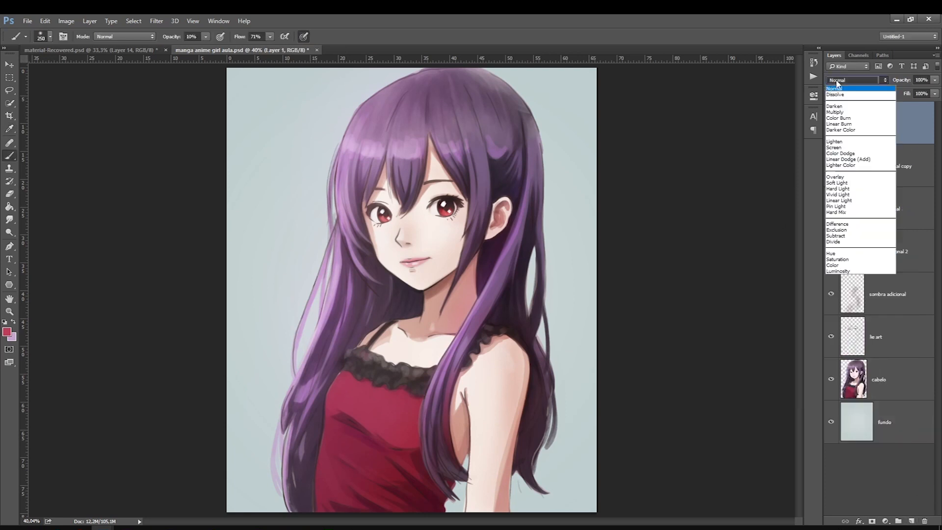
click(914, 111)
click(843, 82)
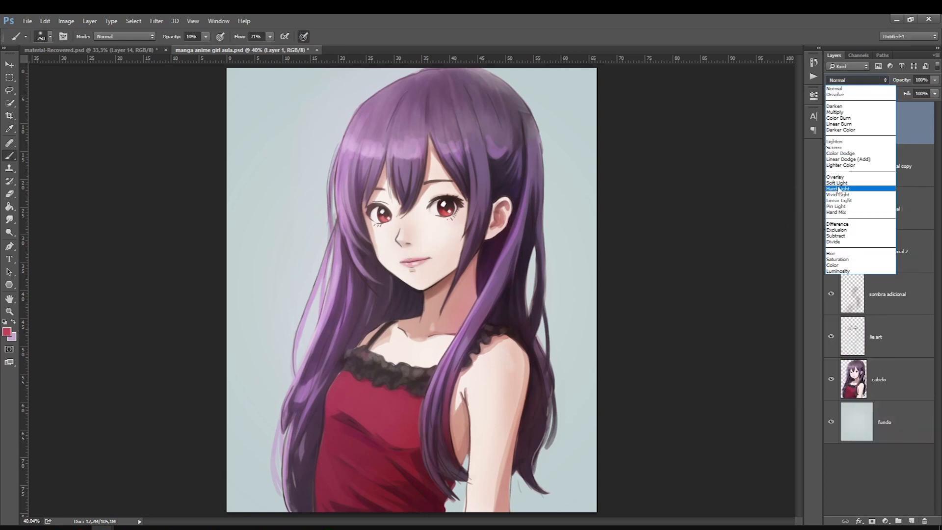
click(857, 162)
Step: Paint a bright red glow across the chest of the dress with a large soft brush
key(bracketright)
key(bracketright)
key(bracketright)
key(bracketright)
key(bracketright)
key(bracketright)
key(bracketright)
mouse_move(382, 404)
mouse_down()
mouse_move(386, 431)
mouse_move(383, 406)
mouse_move(398, 431)
mouse_up()
key(bracketright)
key(bracketright)
key(bracketleft)
key(bracketleft)
key(bracketleft)
Step: Dab more red glow along the dress's side next to the long hair and set the brush to 900 px
click(345, 424)
key(bracketleft)
key(bracketleft)
click(357, 461)
key(bracketleft)
key(bracketleft)
key(bracketleft)
key(bracketleft)
key(bracketleft)
key(bracketleft)
key(bracketleft)
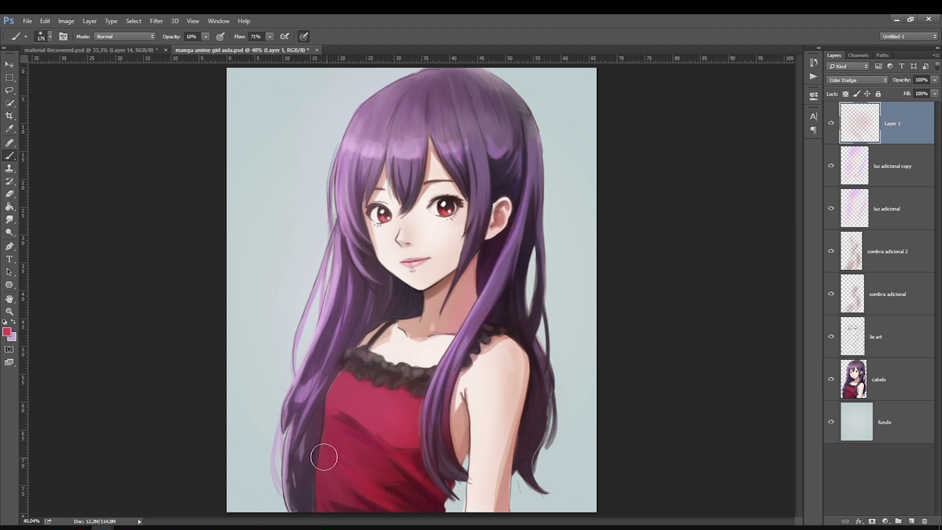
key(bracketright)
key(bracketright)
key(bracketright)
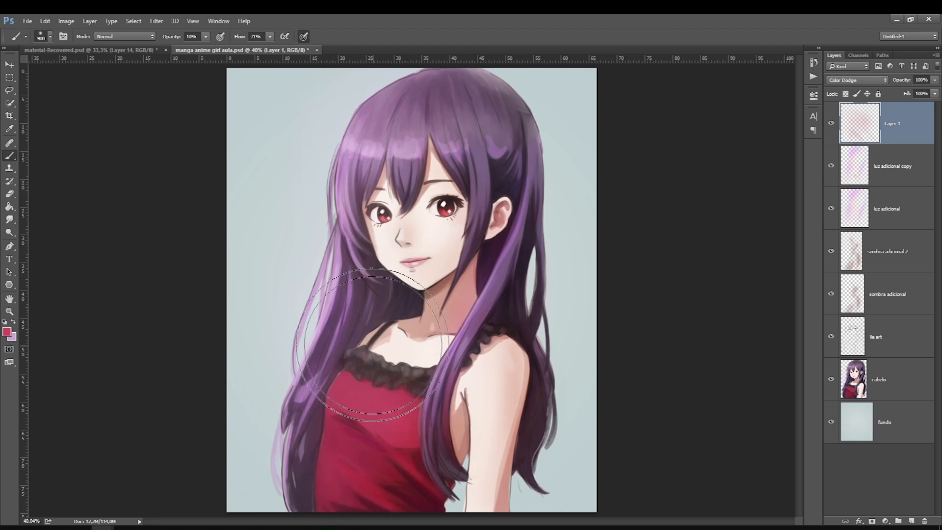
Step: Sample the hair's purple, make it a deep saturated violet, and paint a glow across the top of the hair
click(7, 332)
click(387, 138)
mouse_move(704, 299)
mouse_down()
mouse_move(730, 280)
mouse_move(768, 280)
mouse_move(779, 291)
mouse_move(791, 277)
mouse_up()
key(Return)
key(bracketleft)
key(bracketleft)
key(bracketleft)
key(bracketleft)
mouse_move(485, 129)
mouse_down()
mouse_move(465, 91)
mouse_move(375, 127)
mouse_move(391, 92)
mouse_move(355, 149)
mouse_up()
Step: Undo the last stroke and set the brush to 800 px at 41% opacity
key(bracketleft)
click(206, 36)
click(221, 48)
key(ctrl+z)
key(bracketright)
key(bracketright)
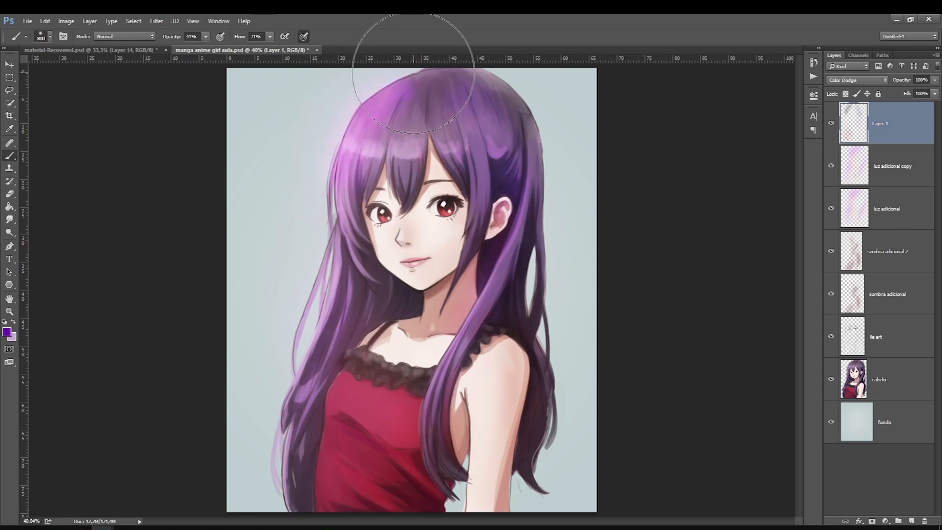
Step: Paint a deep blue glow over the hair with a brush of up to 1000 px and reduce the Color Dodge layer's fill to 37%
click(6, 332)
click(791, 271)
key(Return)
mouse_move(315, 158)
mouse_down()
mouse_move(326, 273)
mouse_move(284, 473)
mouse_move(295, 491)
mouse_up()
key(bracketright)
drag(358, 299, 374, 131)
key(bracketright)
mouse_move(437, 106)
mouse_down()
mouse_move(467, 223)
mouse_move(513, 227)
mouse_move(447, 483)
mouse_up()
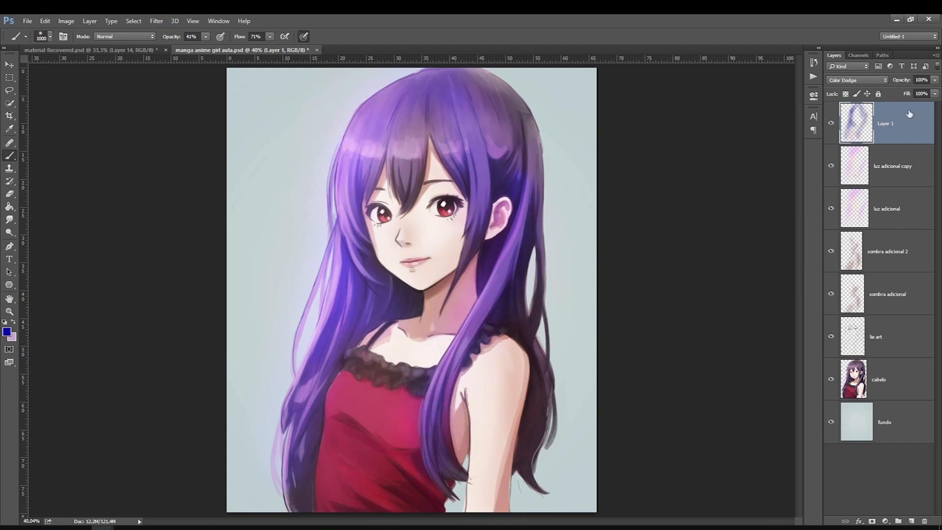
click(936, 93)
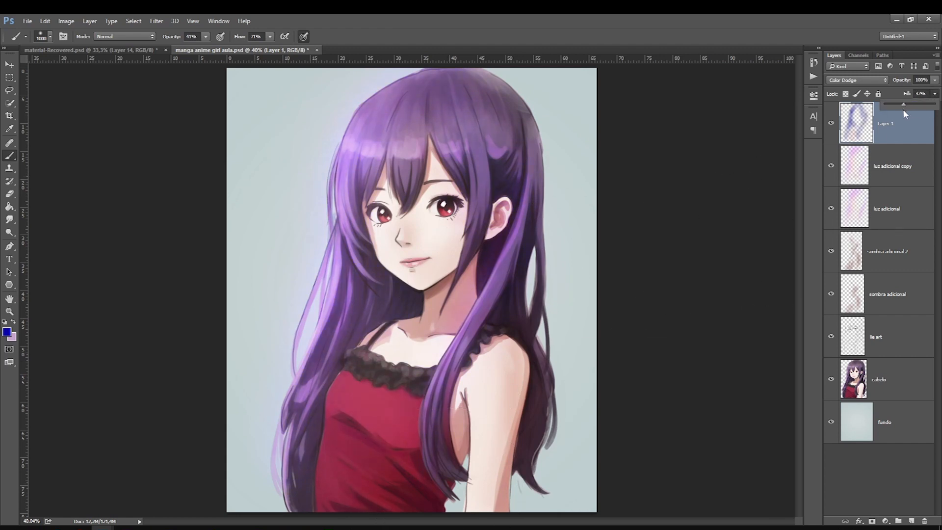
Step: Brighten the fundo background layer to a near-white pale blue with a Brightness/Contrast adjustment, and select the cabelo layer
click(830, 414)
click(864, 421)
click(66, 21)
mouse_move(126, 48)
click(206, 47)
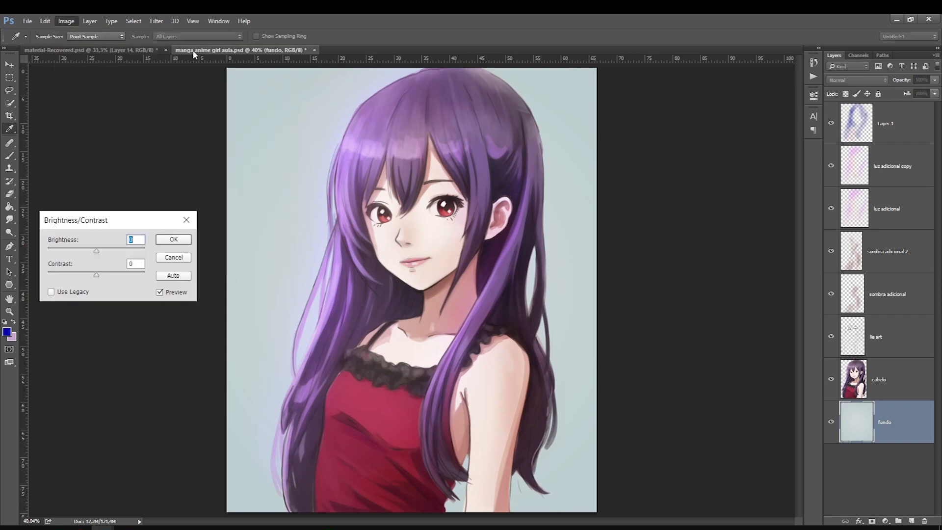
drag(96, 252, 123, 253)
click(162, 237)
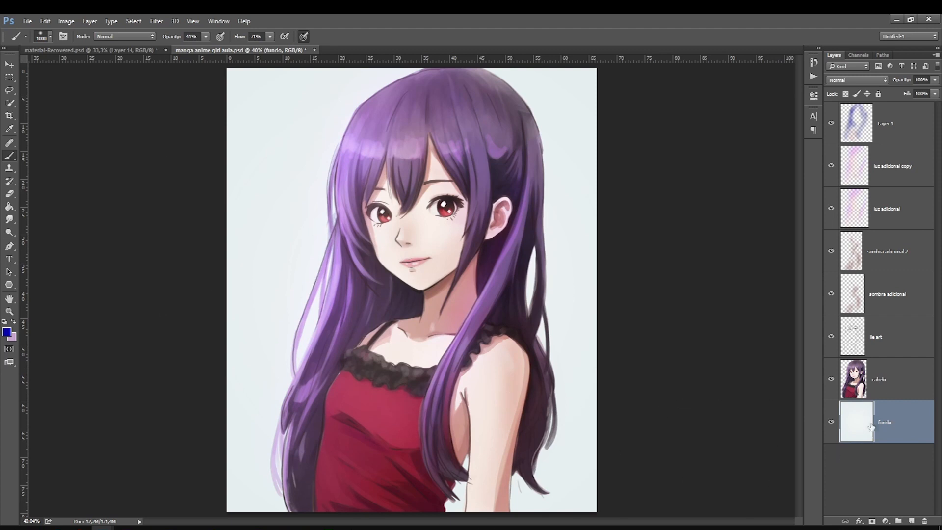
click(879, 382)
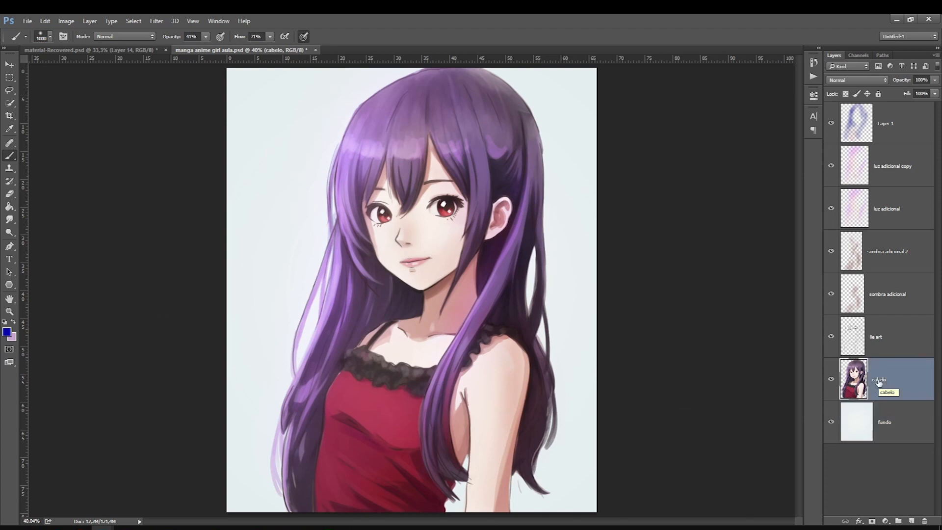